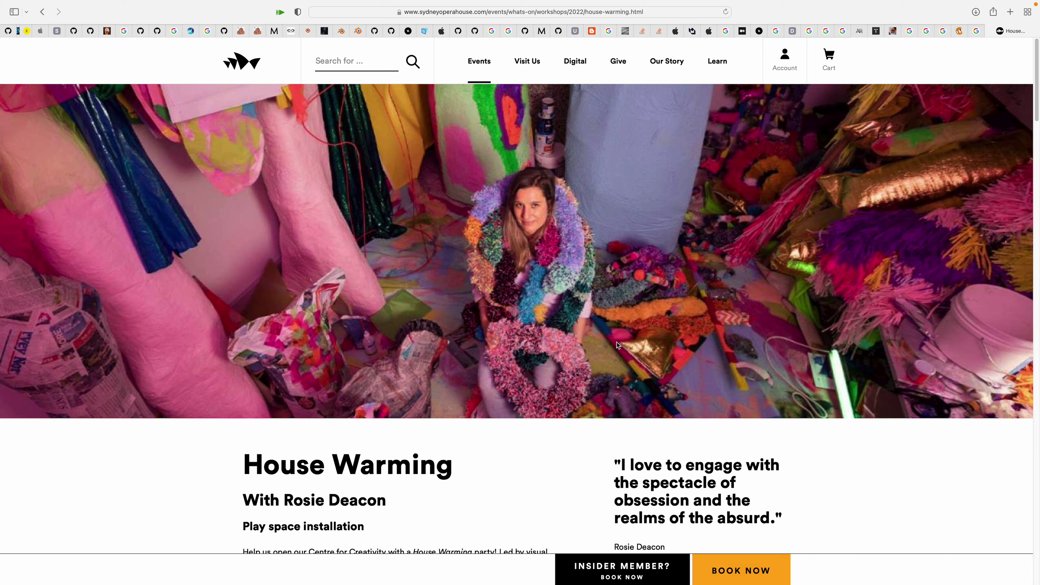
- Read through the House Warming event page, including the installation description, artist profile, venue information and transport options
scroll(534, 363, "down", 5)
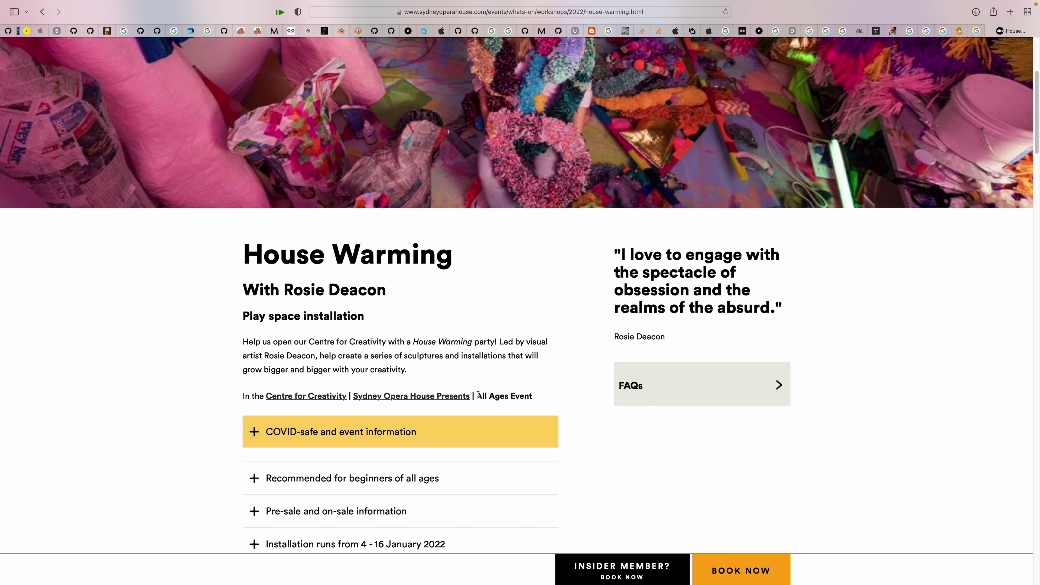
scroll(359, 326, "up", 2)
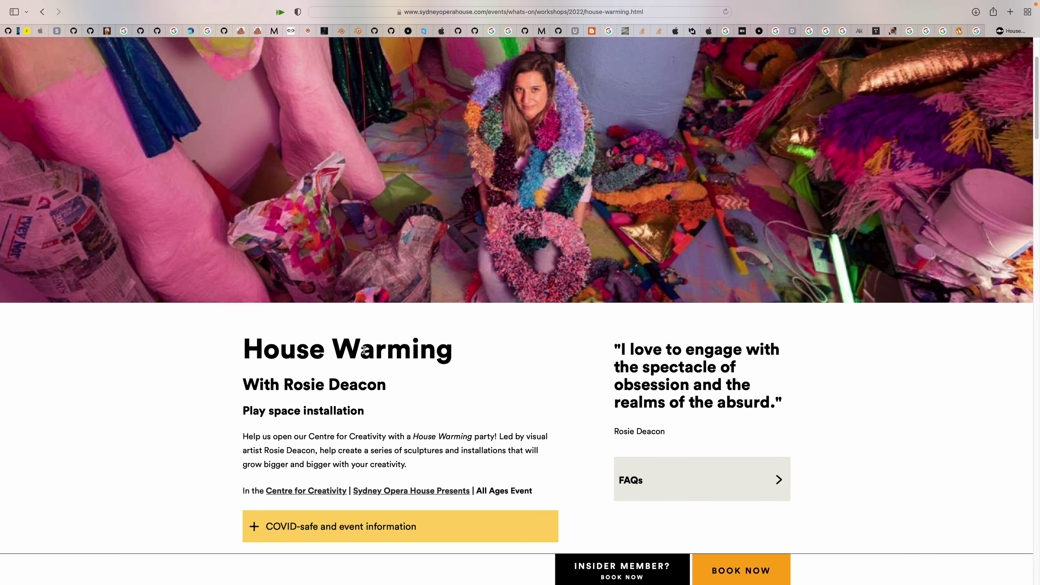
scroll(583, 375, "up", 1)
scroll(439, 417, "down", 5)
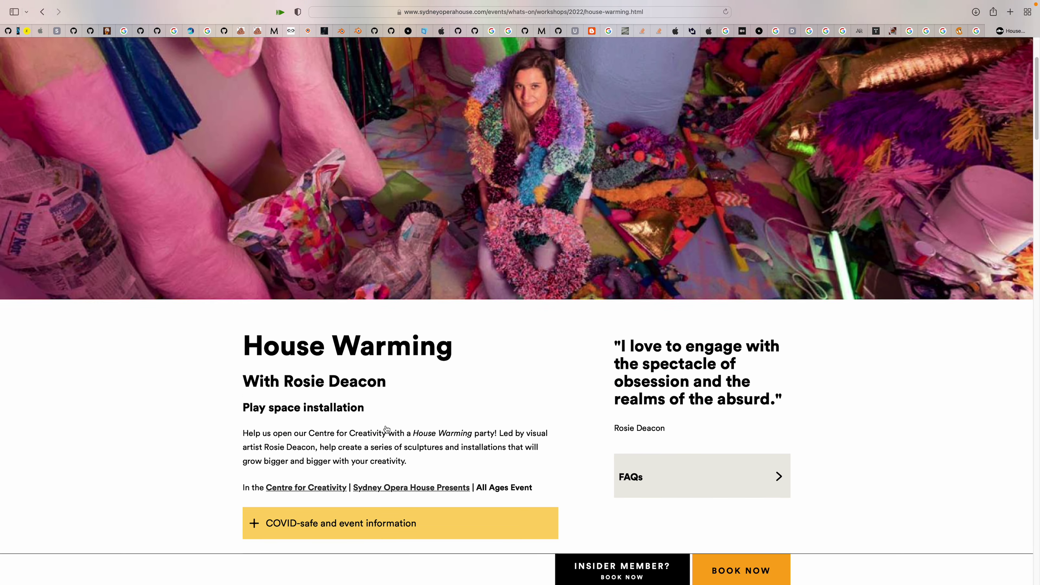
scroll(451, 381, "up", 7)
scroll(592, 261, "down", 1)
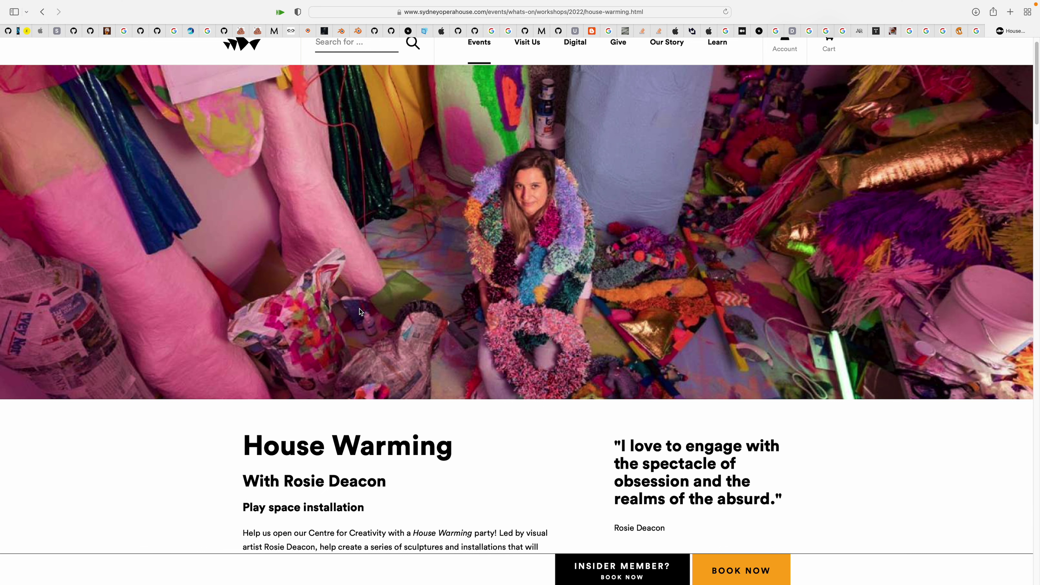
scroll(780, 337, "down", 15)
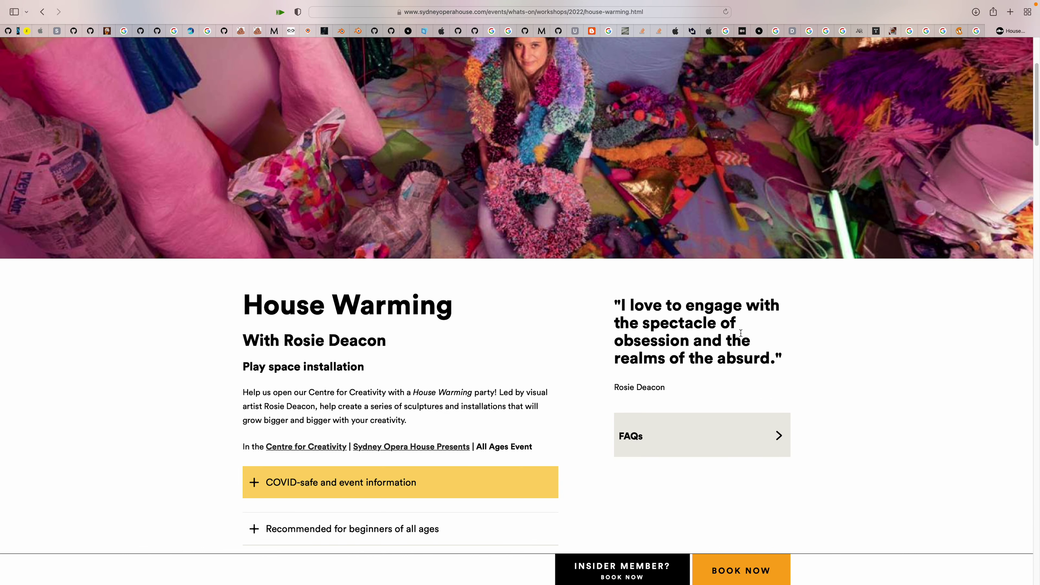
scroll(636, 389, "down", 15)
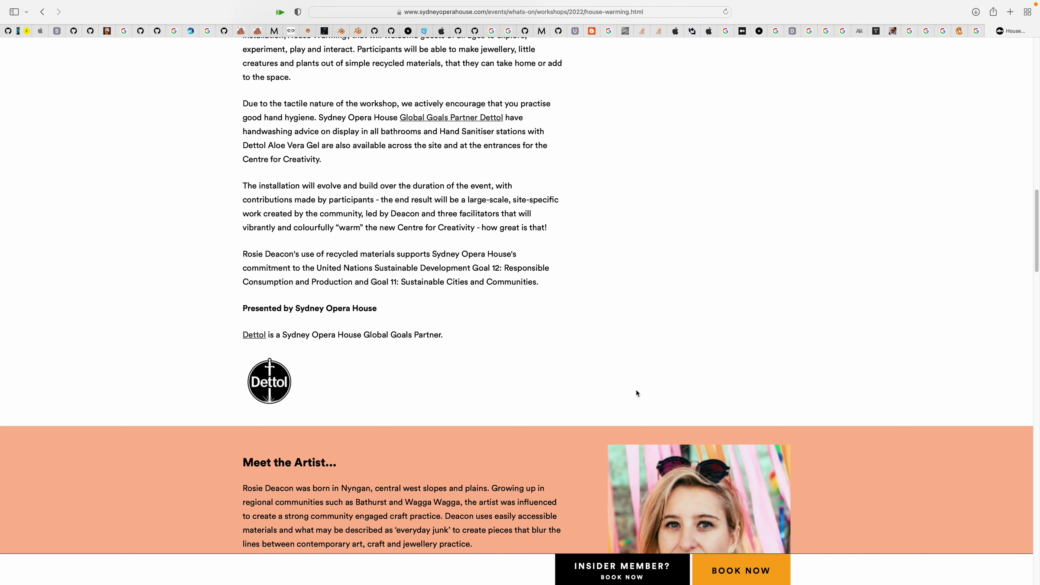
scroll(447, 336, "down", 5)
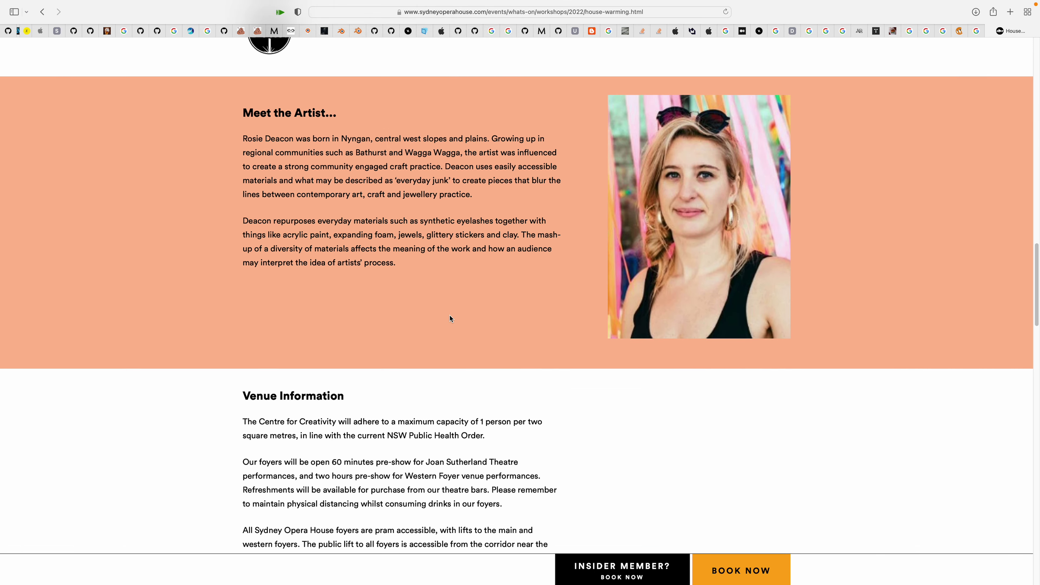
scroll(369, 287, "up", 13)
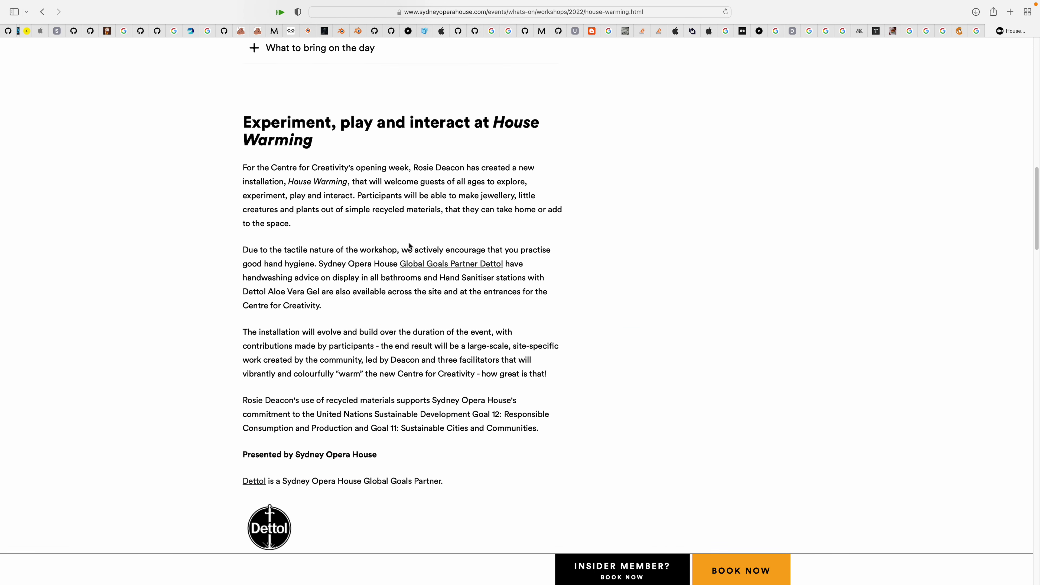
scroll(442, 58, "up", 1)
scroll(459, 270, "down", 20)
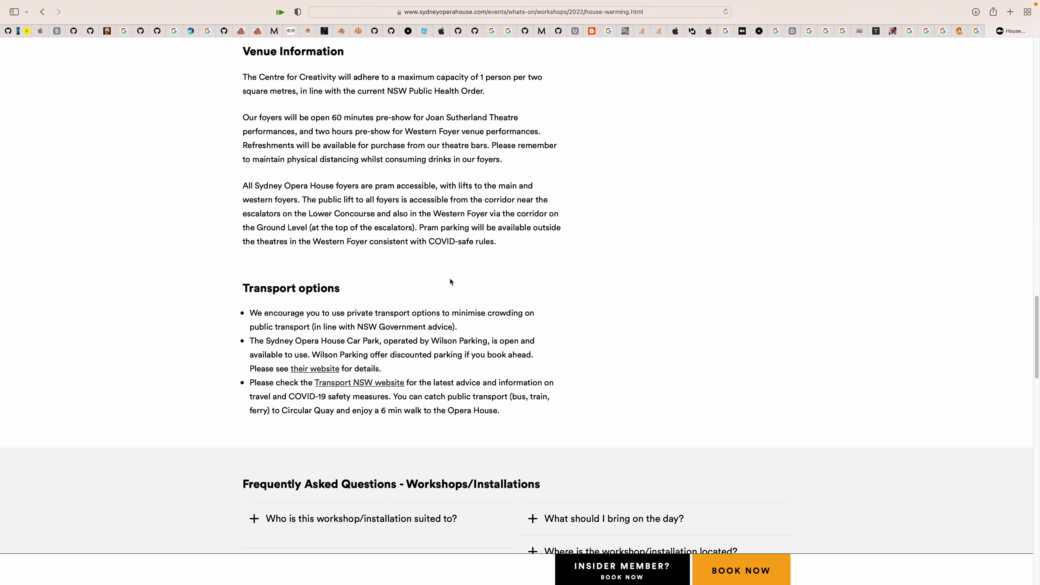
scroll(450, 282, "up", 20)
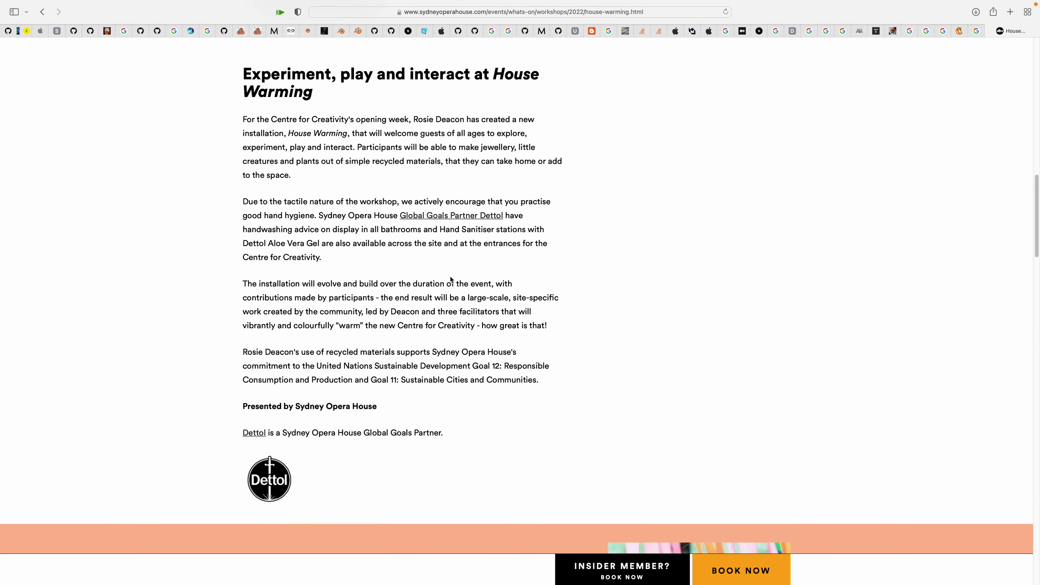
- Switch to Finder and preview the clips IMG_5229 2.MOV through IMG_5236 2.MOV in the House Warming art folder
key("ctrl+Left")
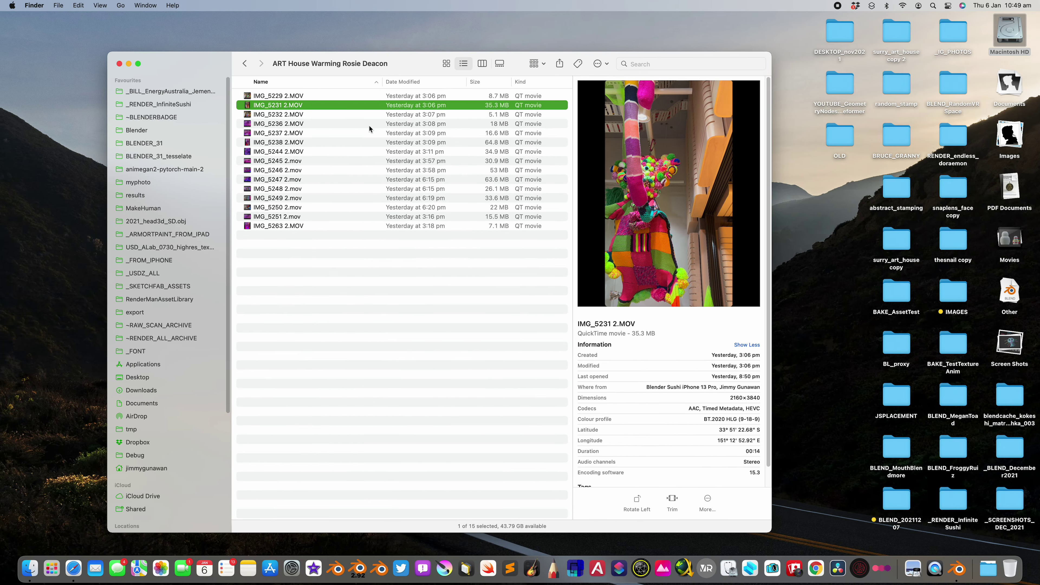
left_click(344, 95)
key("space")
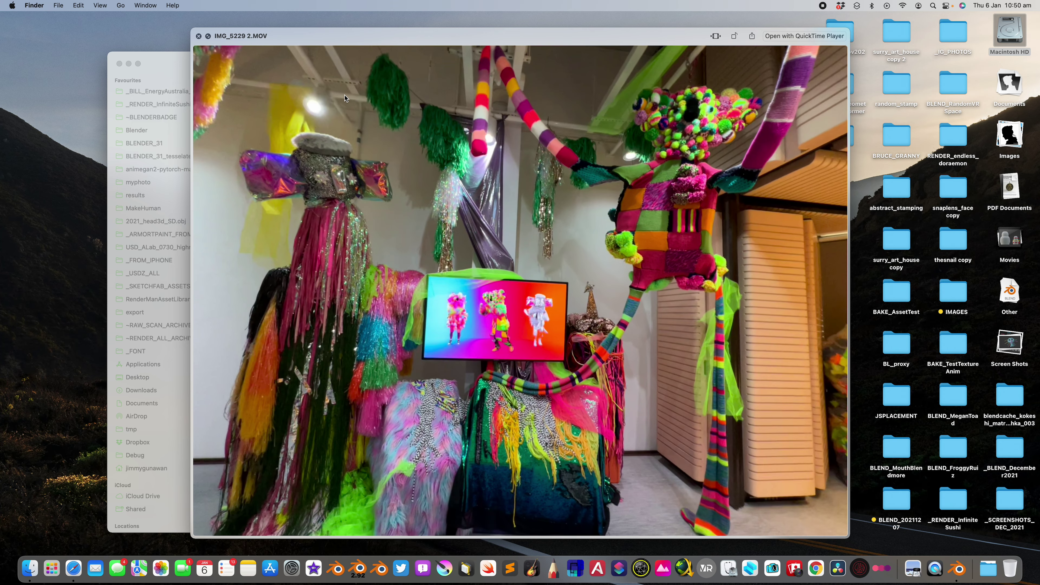
key("Down")
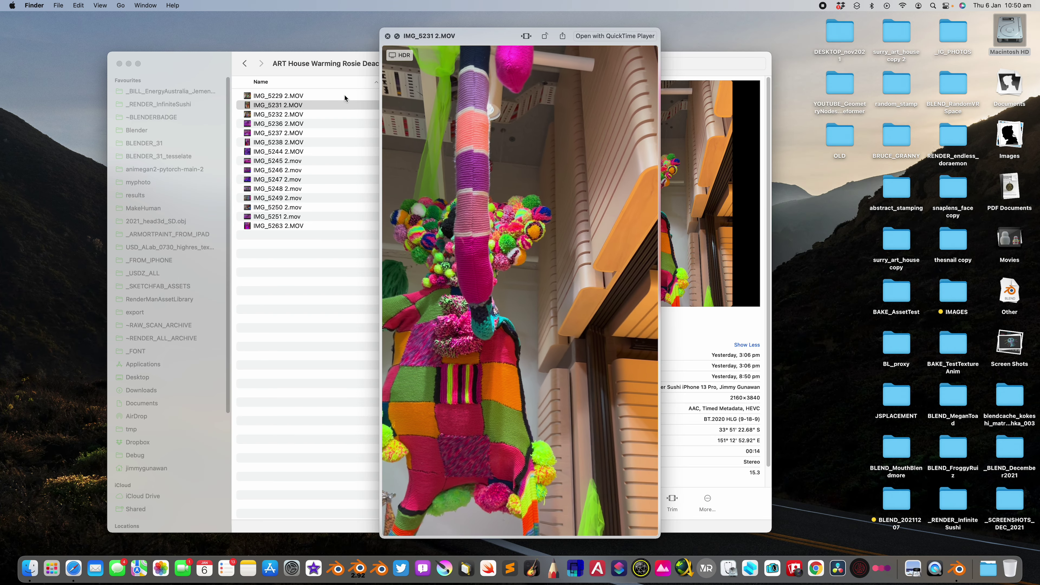
mouse_move(533, 256)
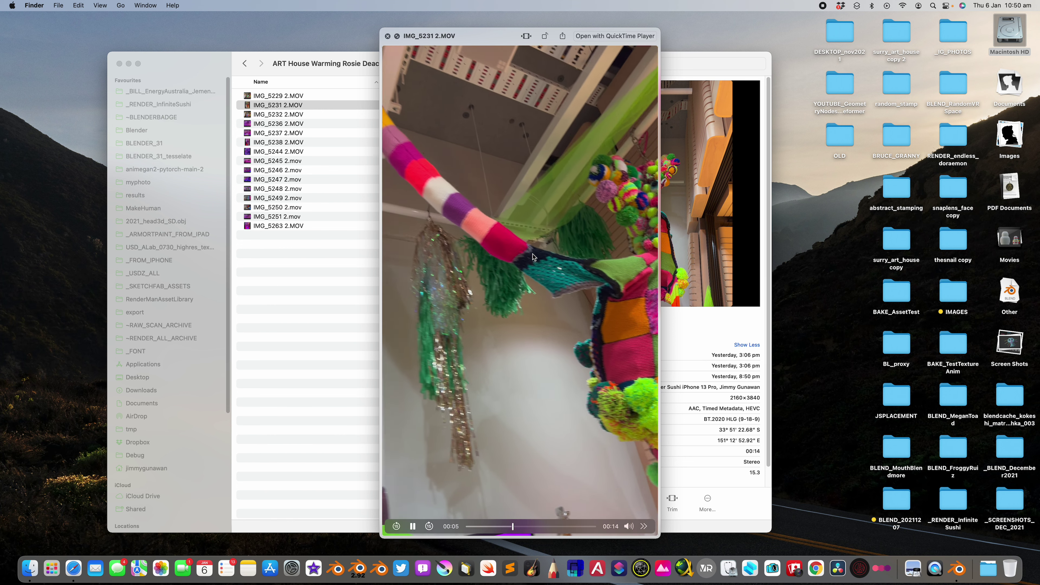
key("Down")
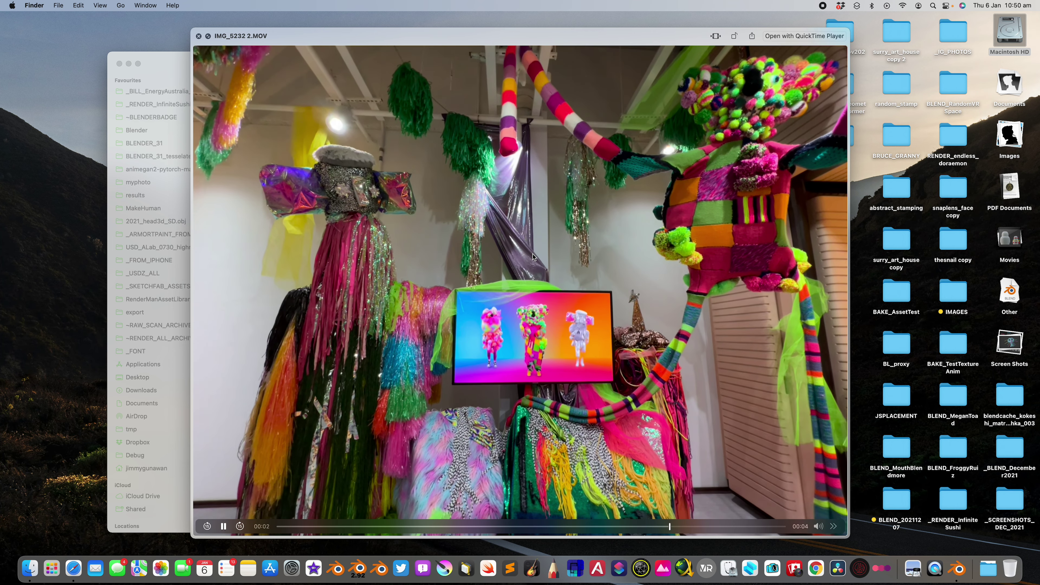
key("Down")
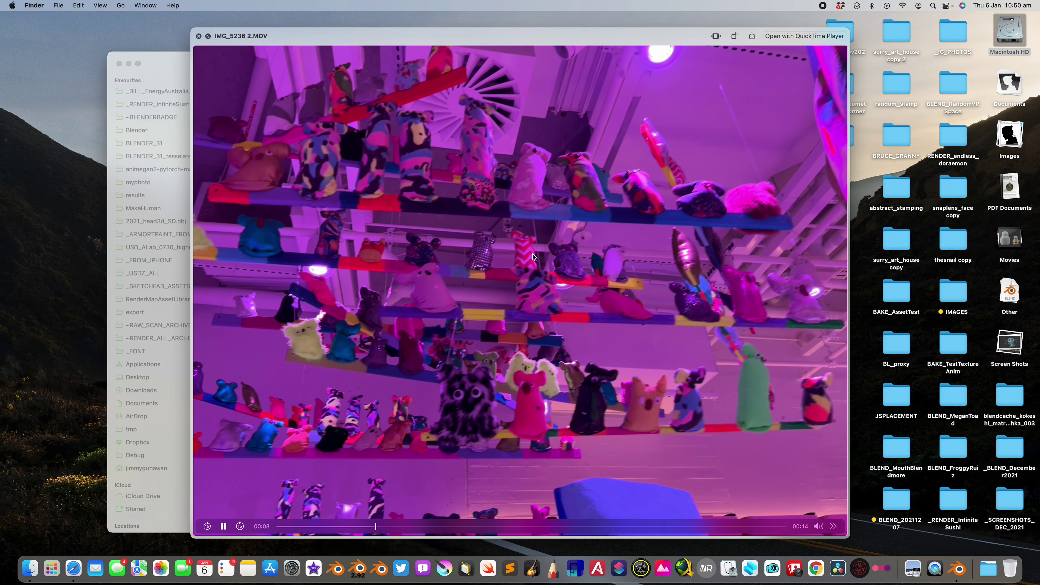
key("space")
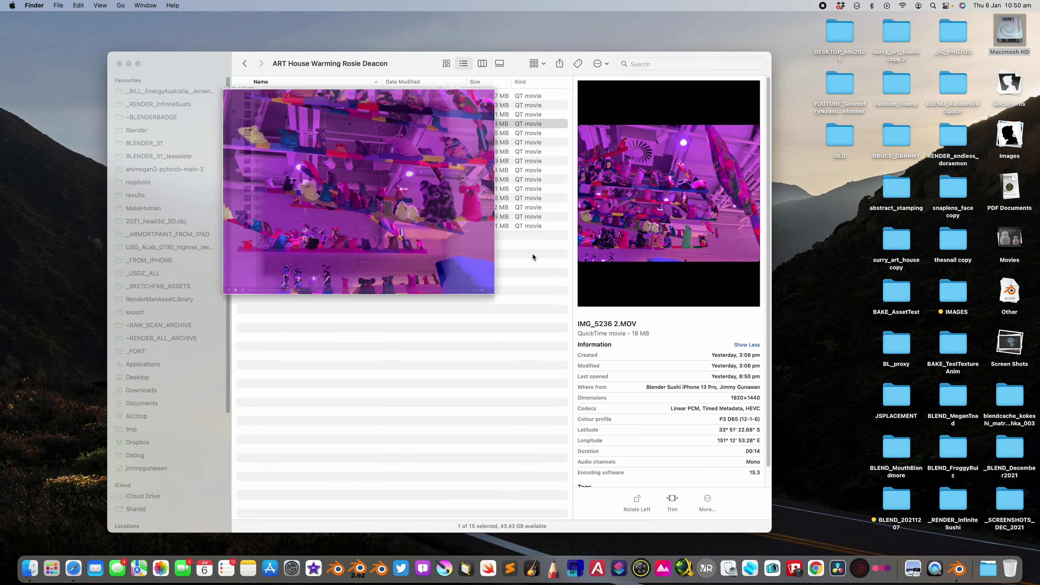
key("space")
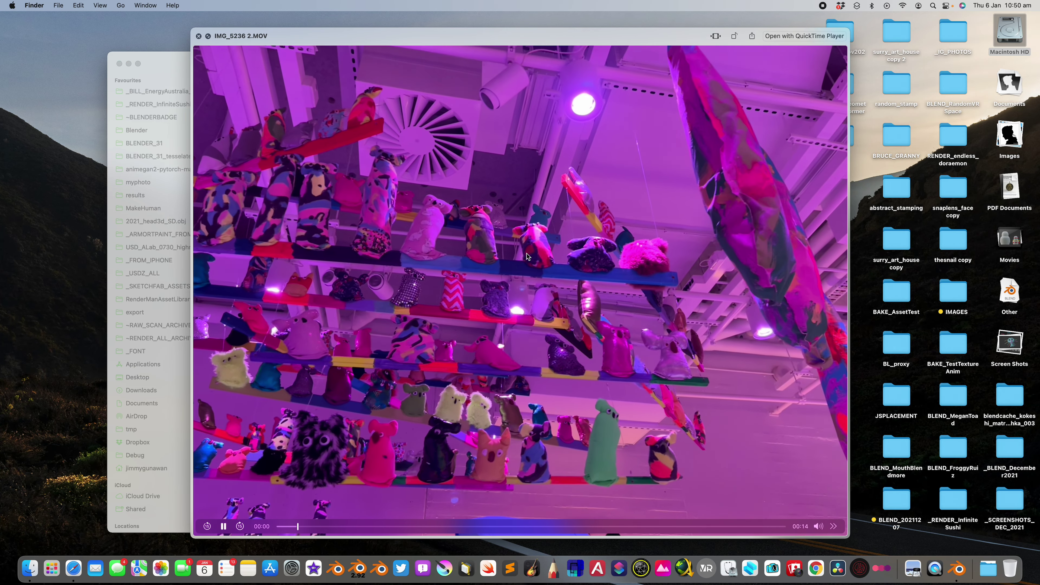
- Preview IMG_5237 2.MOV and IMG_5238 2.MOV, pausing the second clip near its start to examine the painted animal sculpture
key("Down")
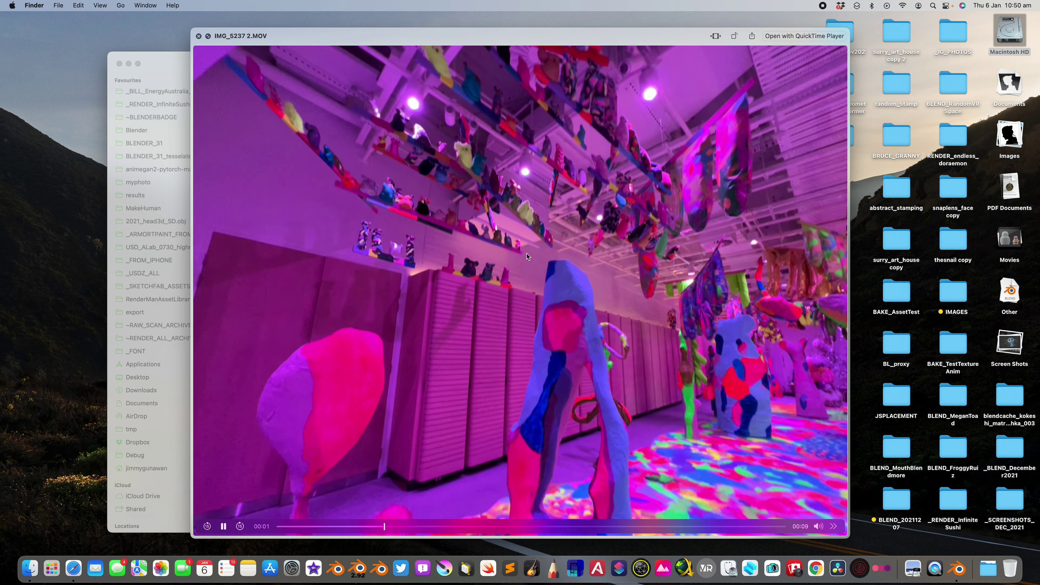
key("Down")
key("Up")
key("Down")
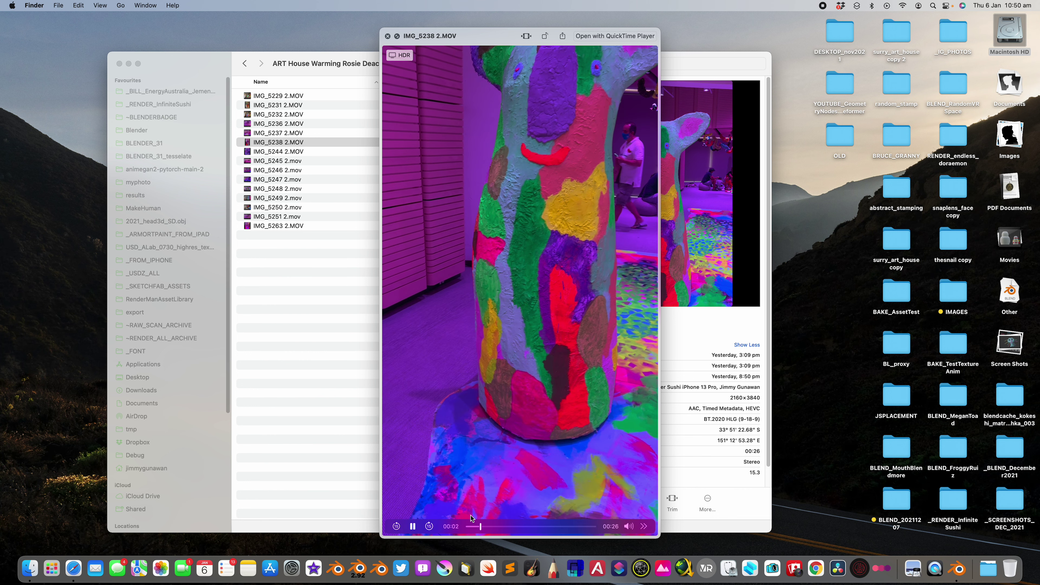
left_click(471, 527)
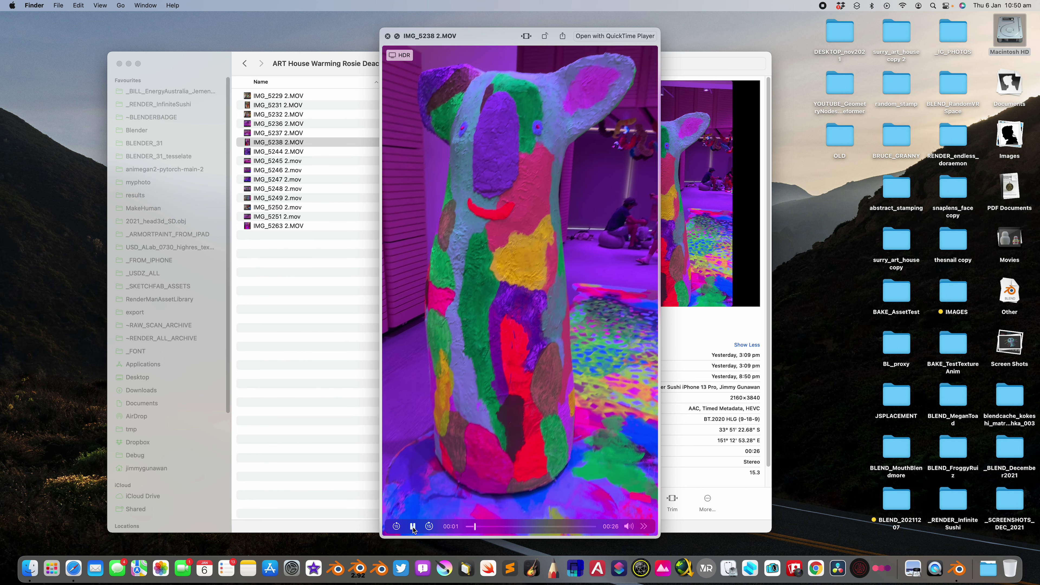
left_click(413, 527)
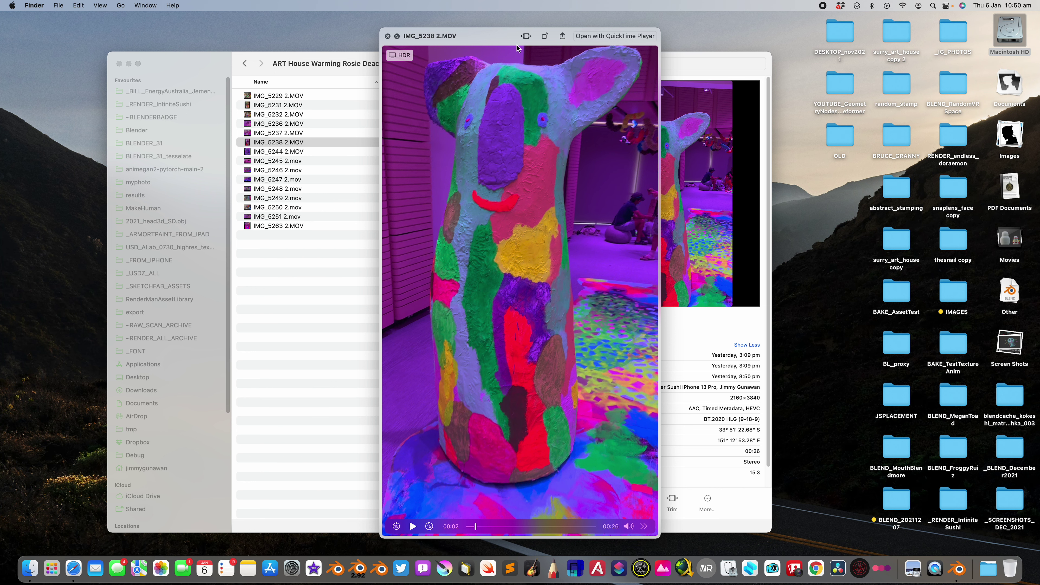
left_click_drag(517, 47, 495, 41)
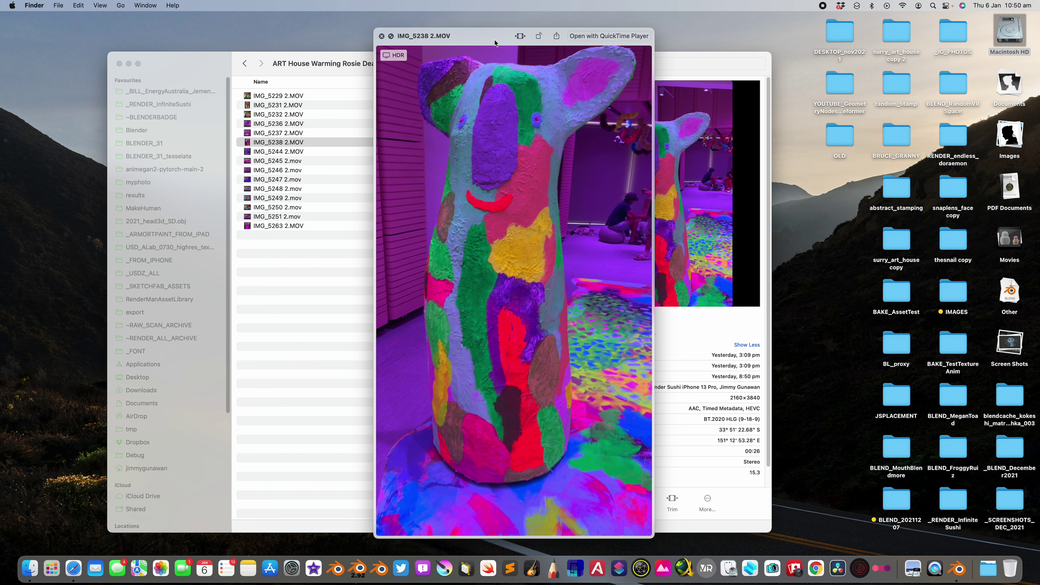
- Preview the remaining installation clips from IMG_5244 2.MOV through IMG_5250 2.mov
key("Down")
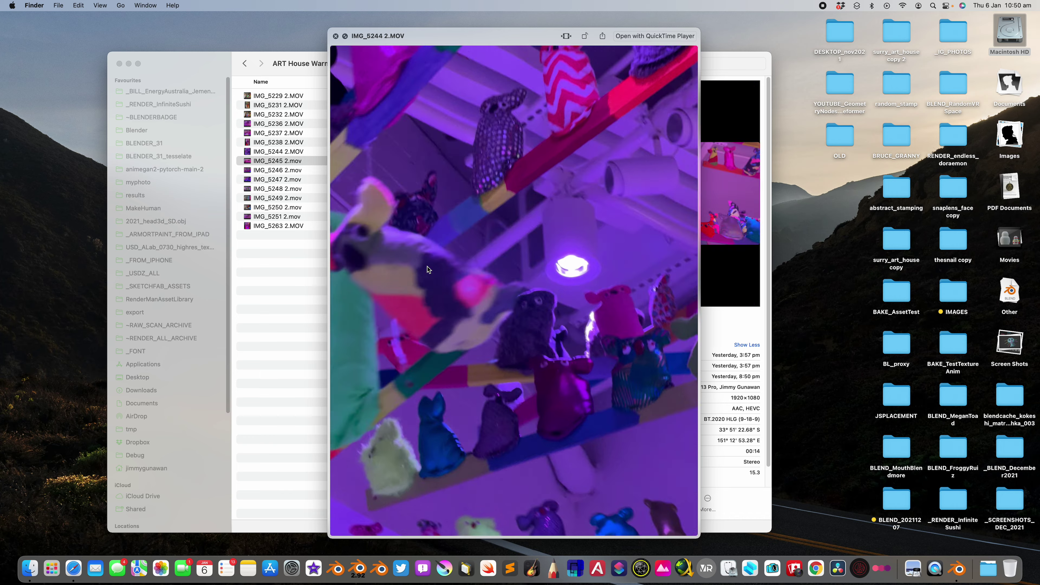
key("Down")
key("Down")
key("Down")
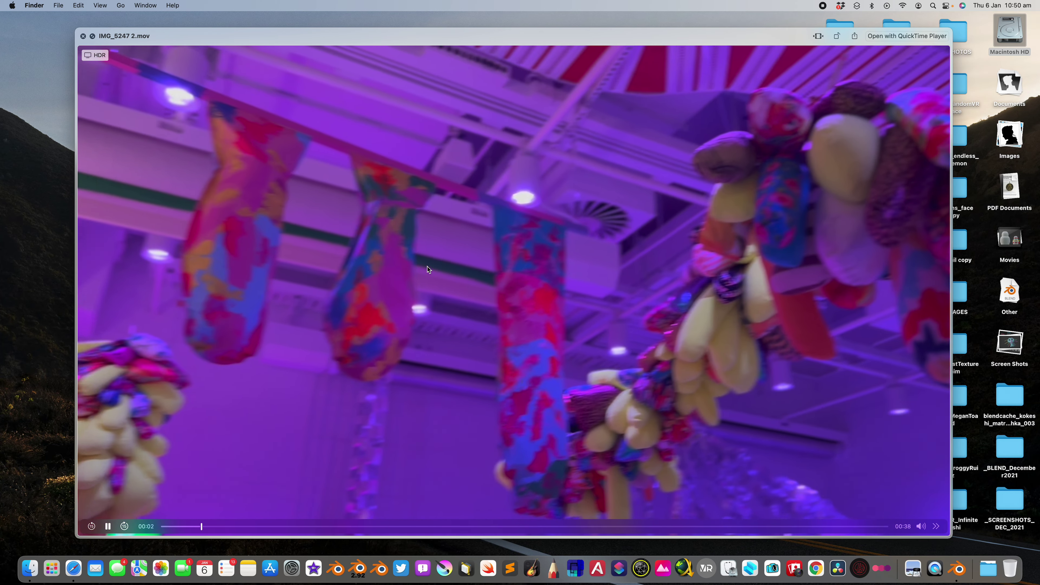
key("Down")
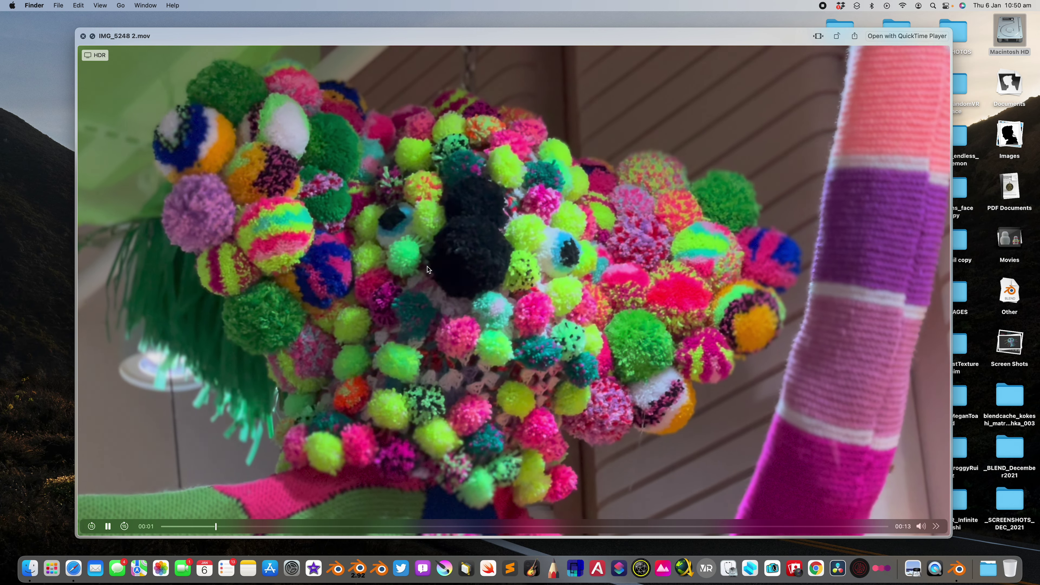
key("Down")
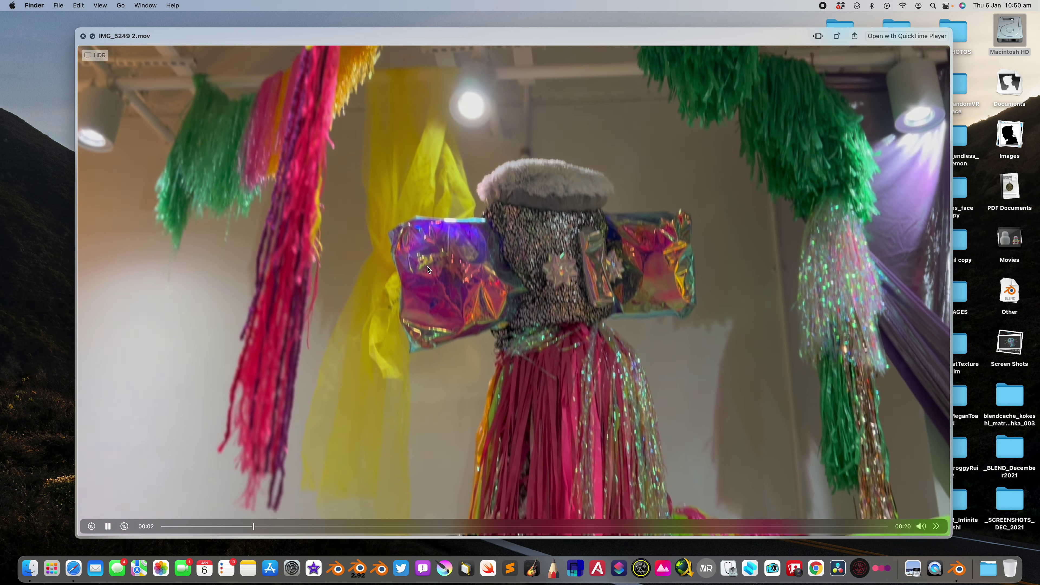
key("Down")
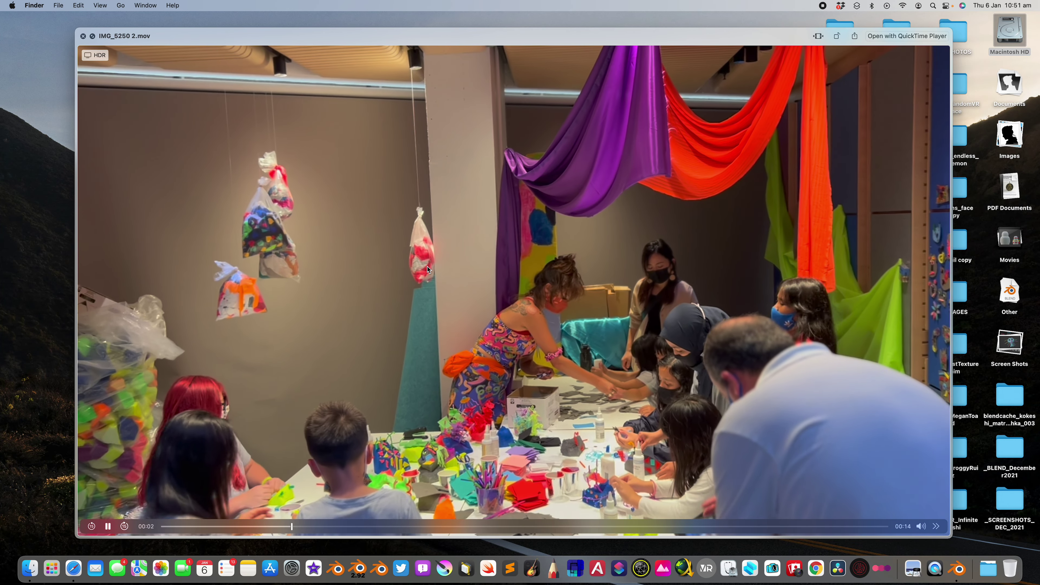
- Go back through the previewed clips to IMG_5247 2.mov and close the preview
key("Up")
key("Up")
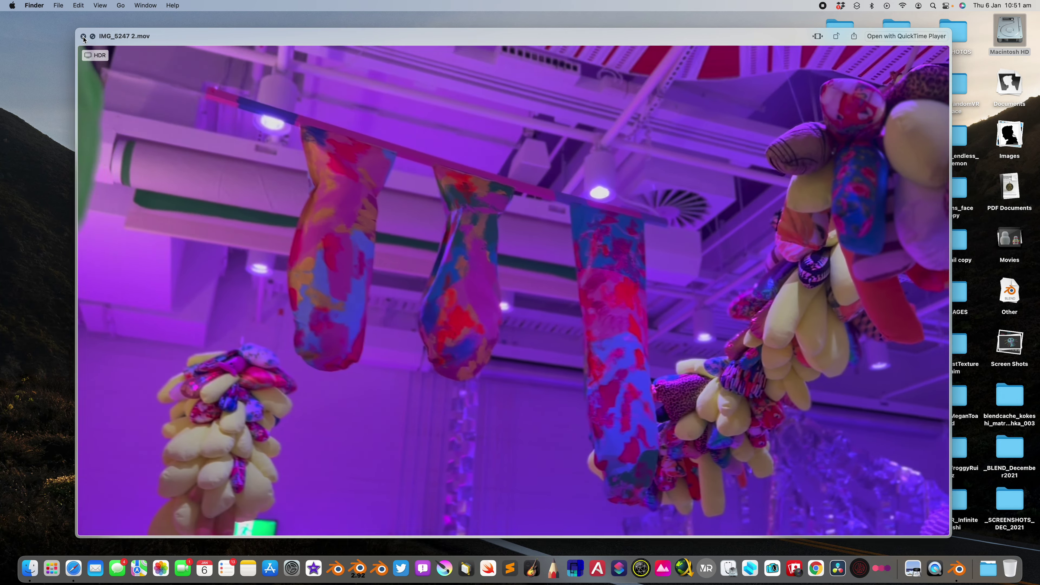
left_click(83, 37)
- Switch to Blender, add a Monkey mesh to the default scene and move it away from the cube
key("ctrl+Right")
key("ctrl+Right")
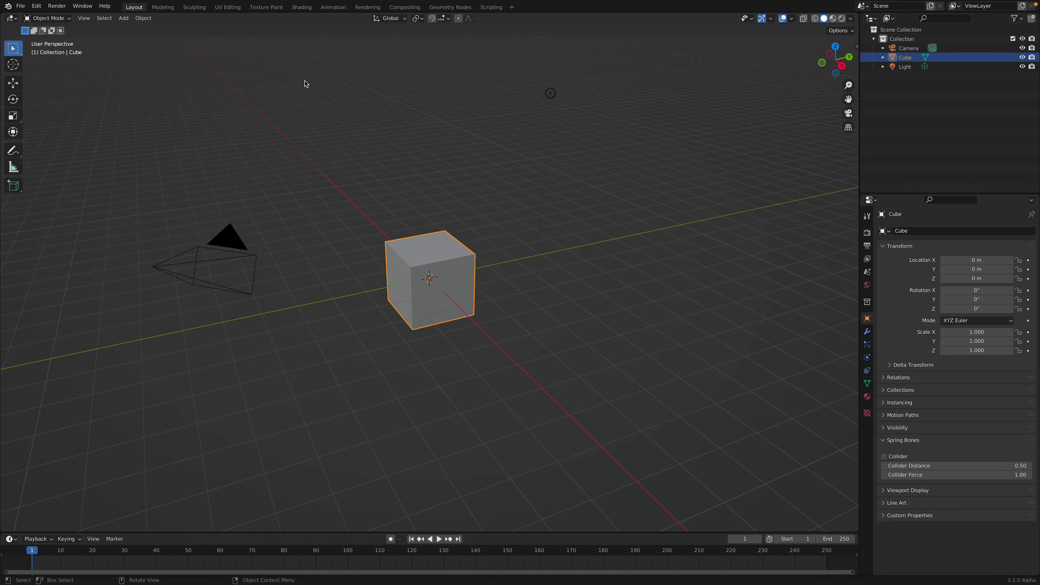
middle_click_drag(503, 225, 453, 229)
scroll(442, 220, "down", 1)
scroll(467, 237, "right", 5)
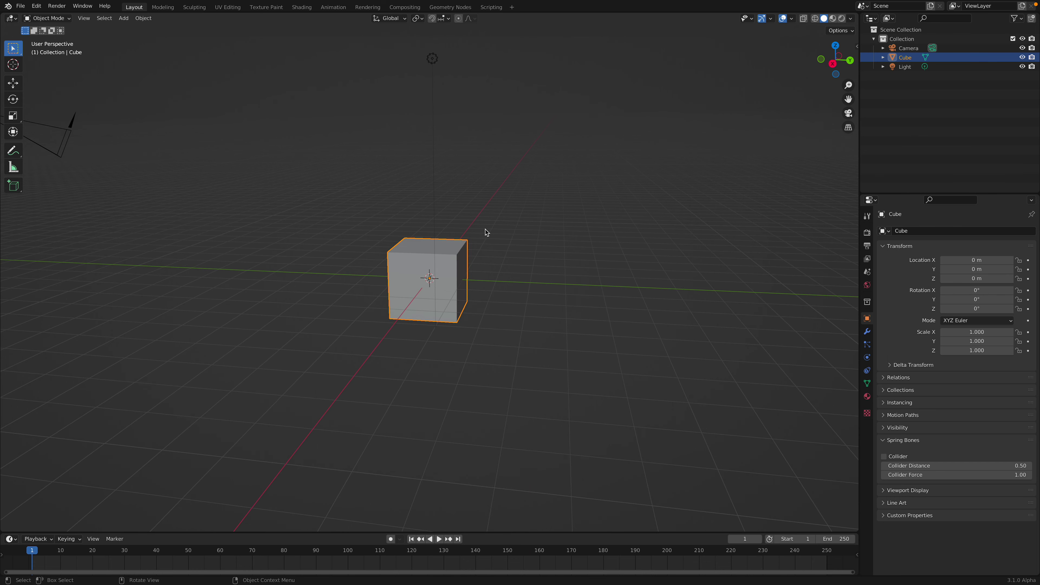
key("shift+a")
mouse_move(487, 228)
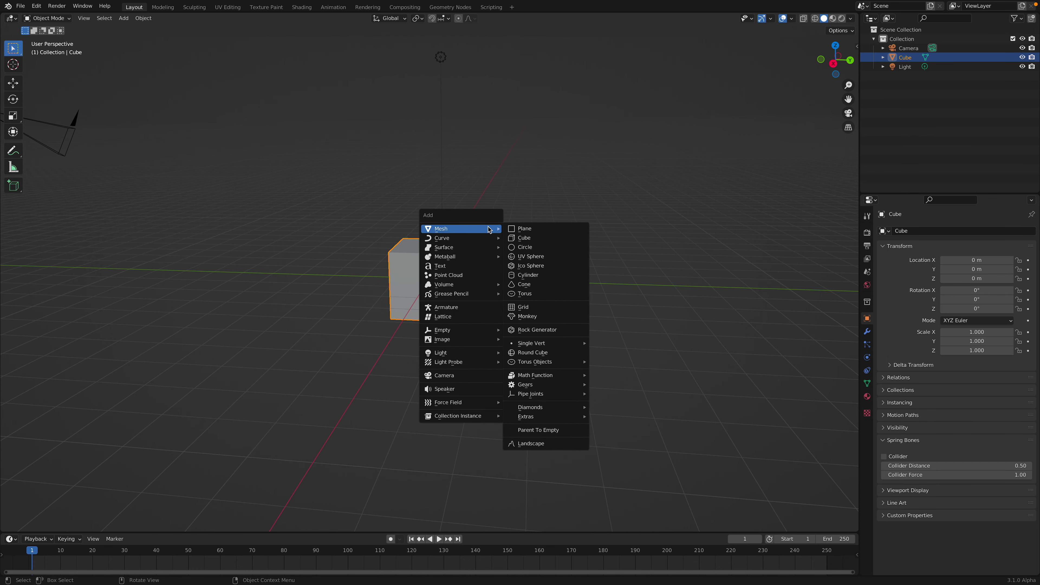
left_click(527, 315)
key("g")
left_click(542, 229)
- Scale the monkey to about 1.7 and place it above the cube at about X -0.77, Y 2.61, Z 2.64 m
middle_click_drag(492, 229, 489, 271)
key("s")
left_click(494, 237)
key("g")
left_click(494, 229)
- Give the monkey a level 2 Subdivision modifier with smooth shading and show its modifier settings
scroll(502, 217, "up", 2)
middle_click_drag(507, 213, 523, 212)
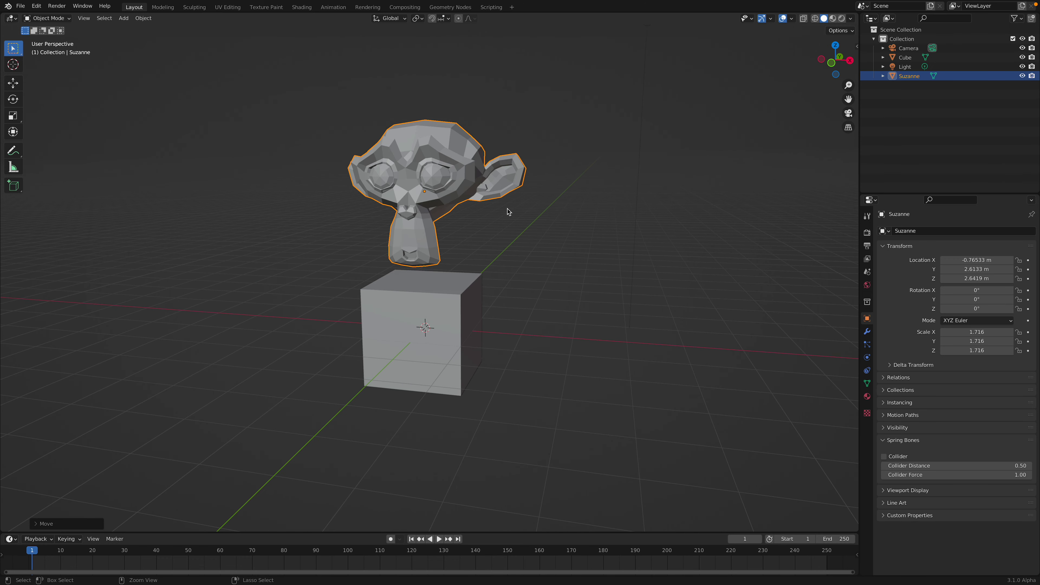
key("ctrl+2")
scroll(493, 218, "up", 3)
right_click(504, 186)
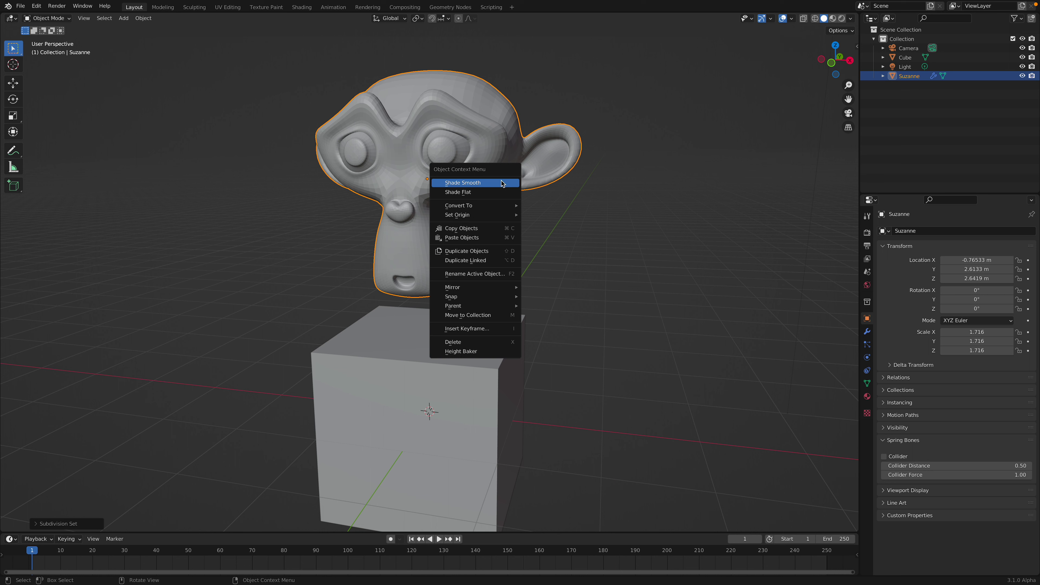
left_click(504, 184)
left_click(868, 333)
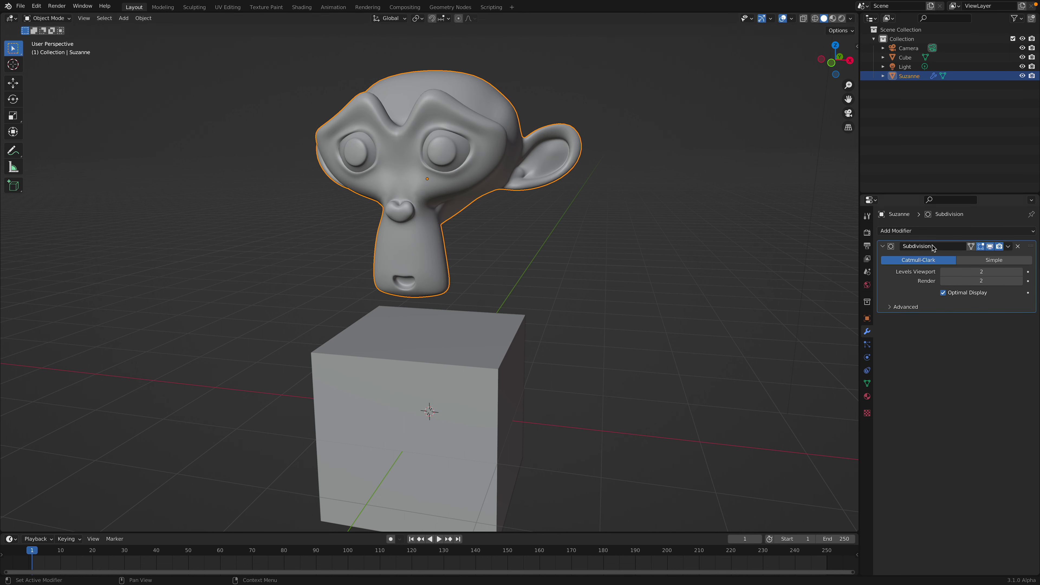
- Apply the monkey's Subdivision modifier and add a Remesh modifier in Voxel mode
left_click(938, 231)
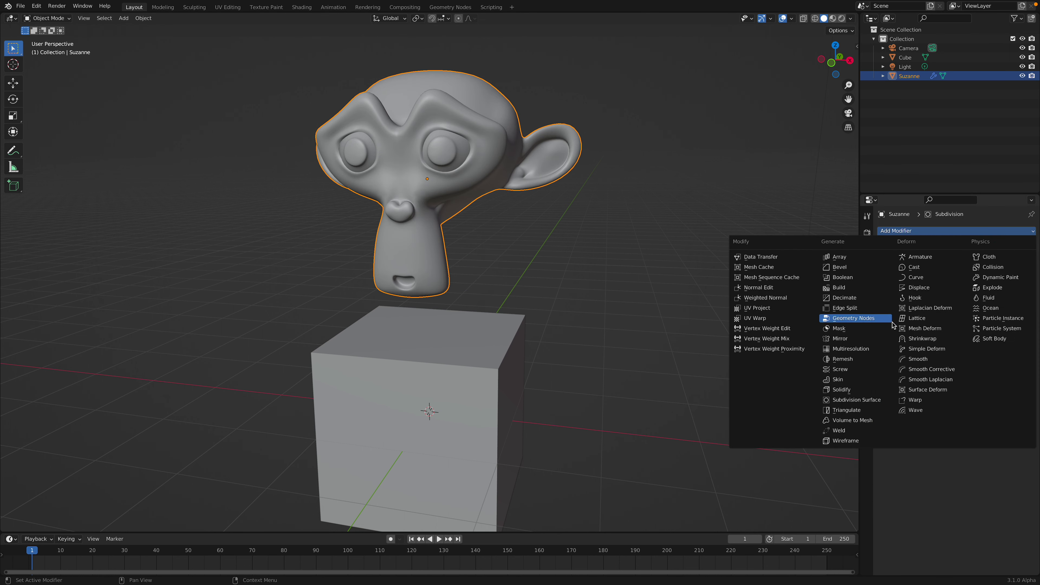
key("ctrl+a")
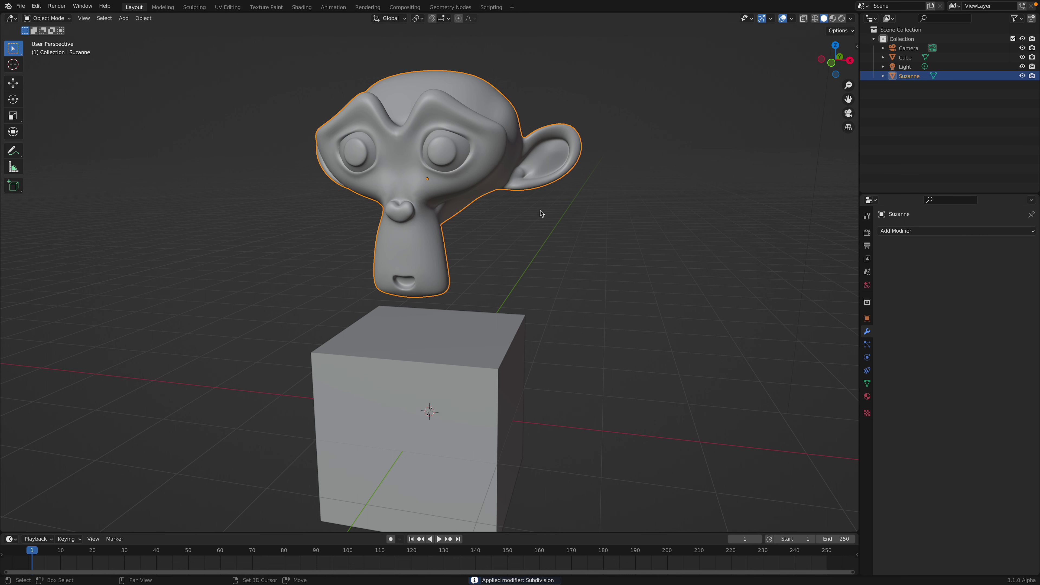
middle_click_drag(541, 214, 424, 228)
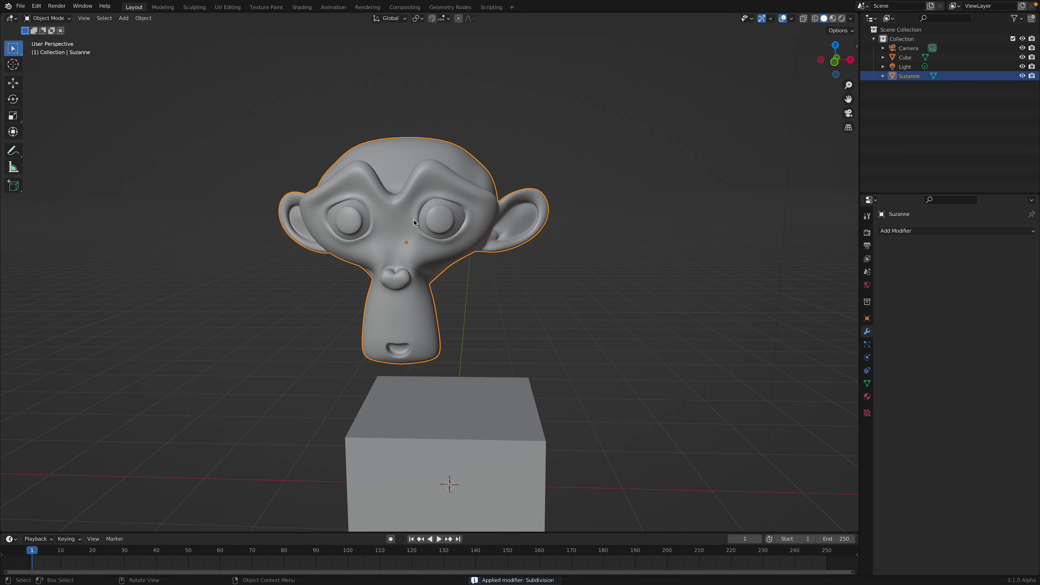
left_click(899, 232)
left_click(857, 359)
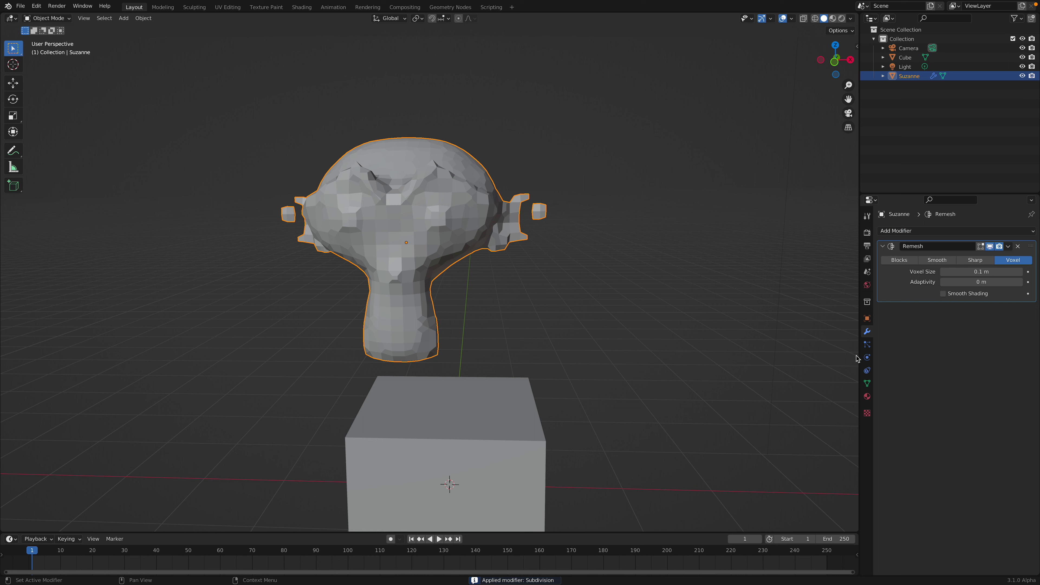
- Set the Remesh voxel size to 0.04 m with Smooth Shading and apply the modifier to the monkey
left_click(965, 272)
type("0.04")
key("Return")
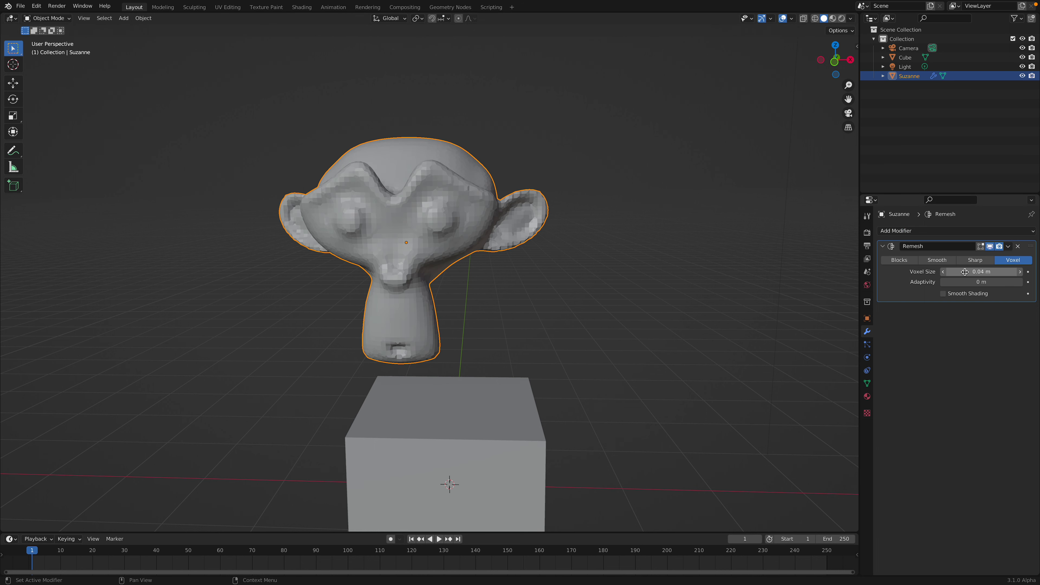
left_click(964, 294)
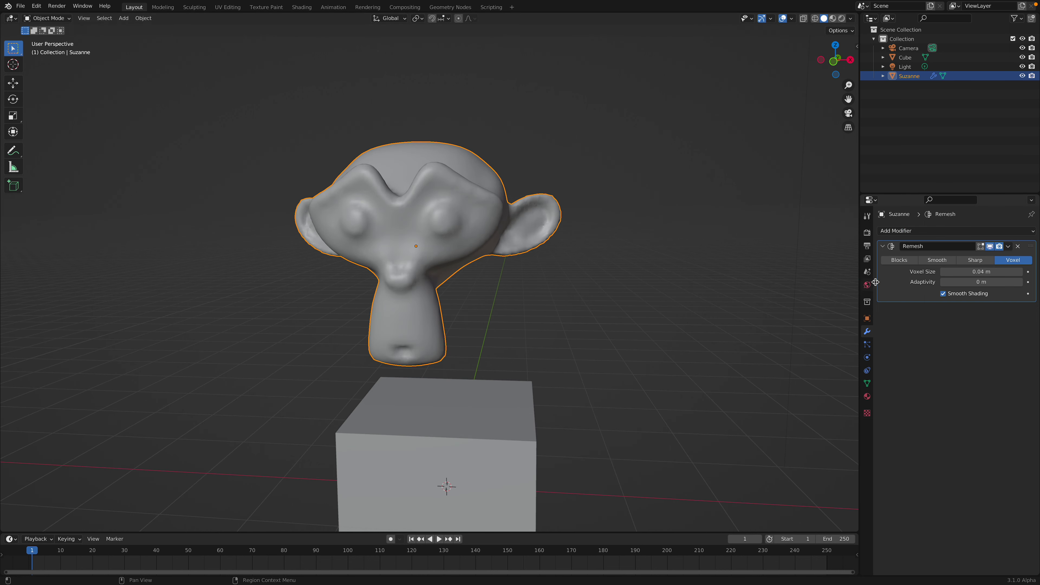
key("ctrl+a")
- In the front view, move the monkey slightly higher above the cube
middle_click_drag(455, 202, 497, 190)
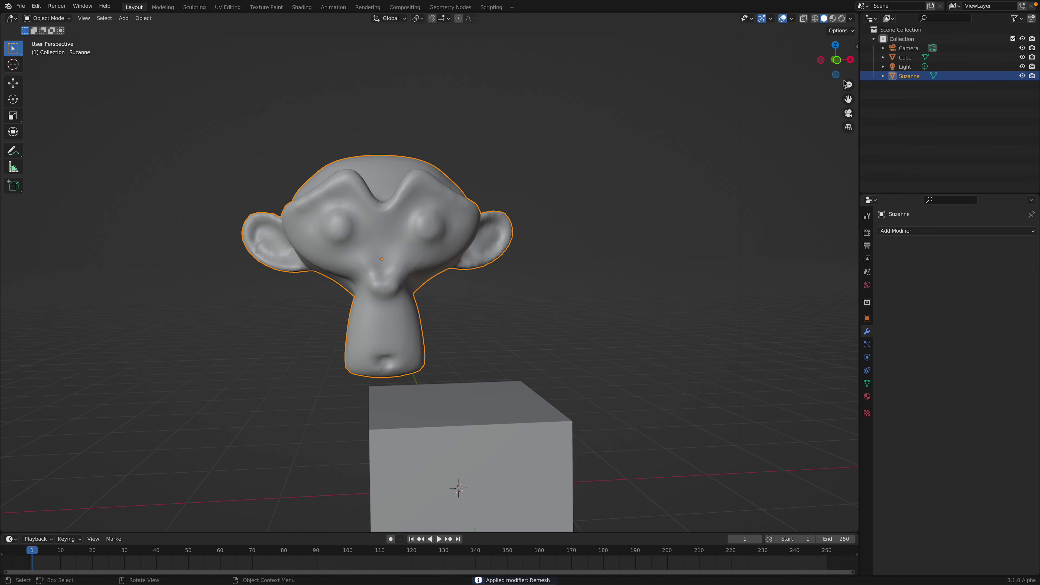
left_click(841, 62)
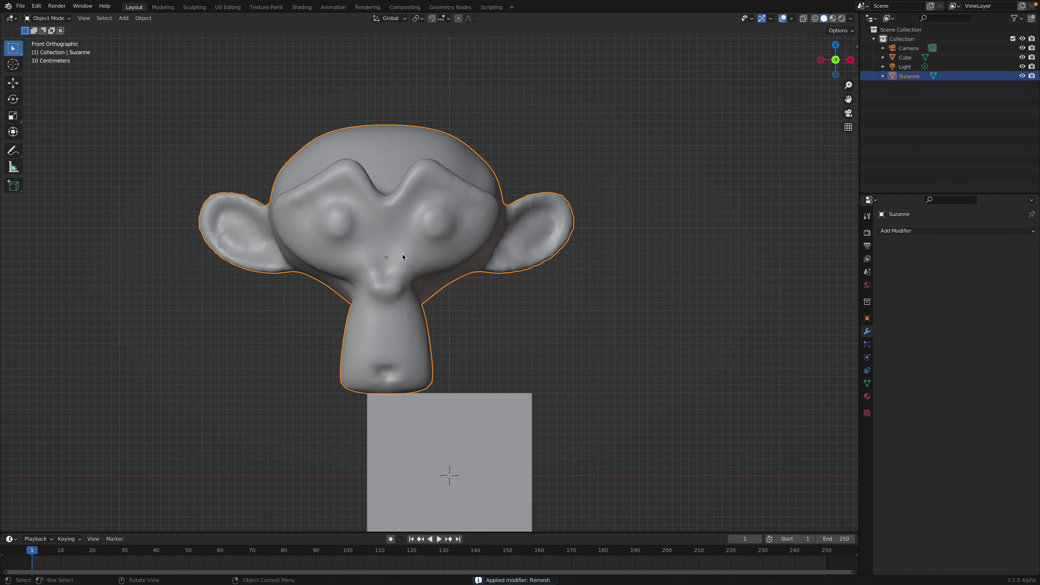
left_click_drag(402, 257, 413, 224)
- Put the monkey into Sculpt Mode and widen the brush toolbar until the brush names show
left_click(60, 22)
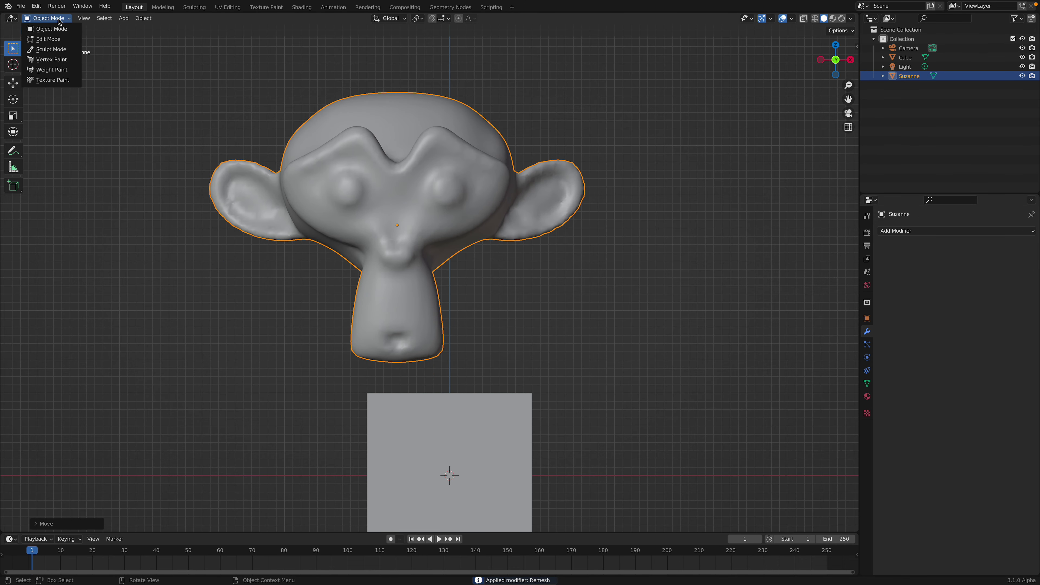
left_click(59, 50)
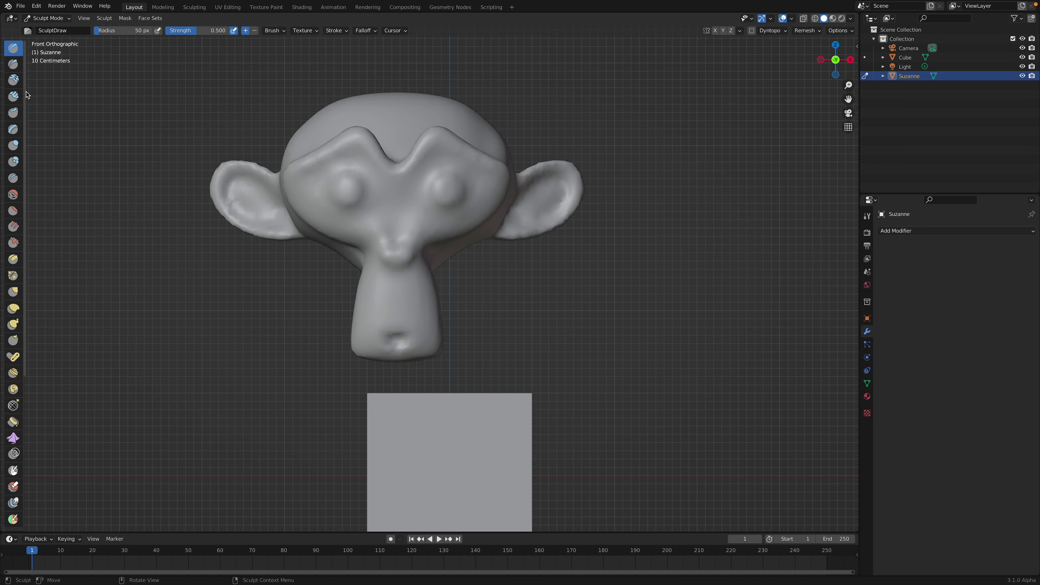
left_click_drag(24, 91, 95, 100)
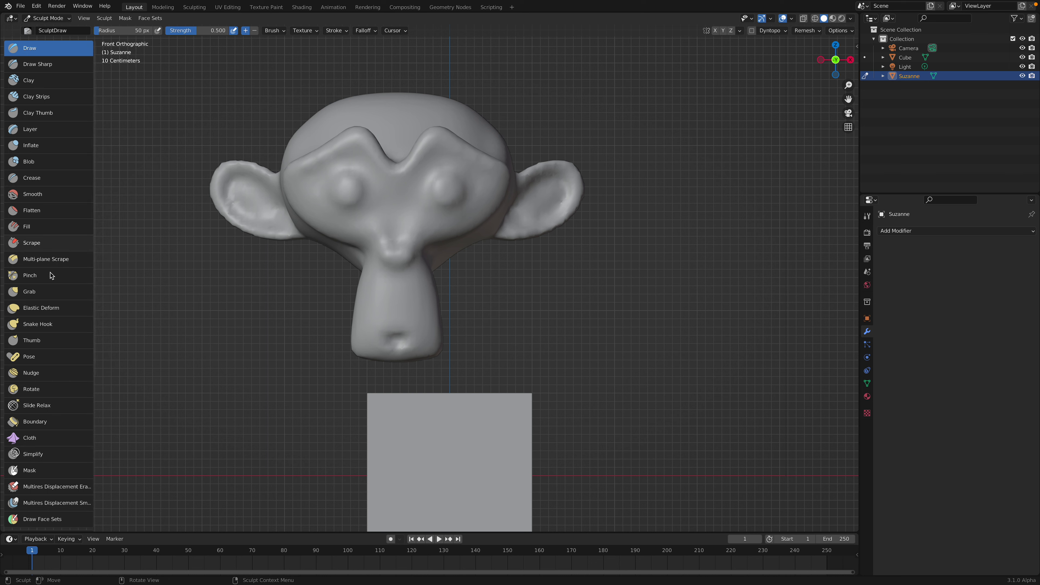
- Use the Grab brush at 236 px radius to stretch both ears outward and nudge the area above the nose
left_click(39, 291)
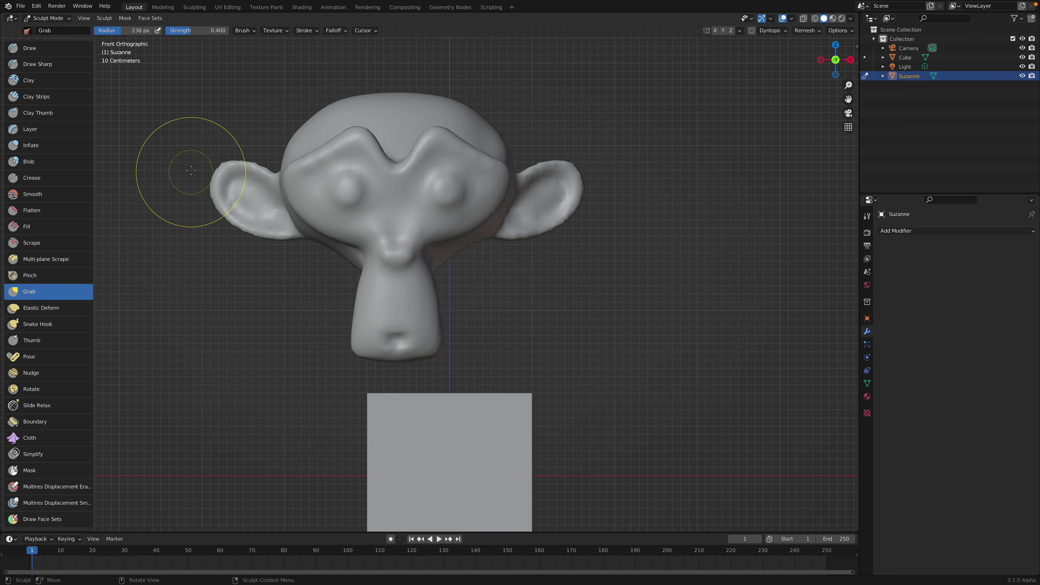
left_click_drag(236, 232, 242, 250)
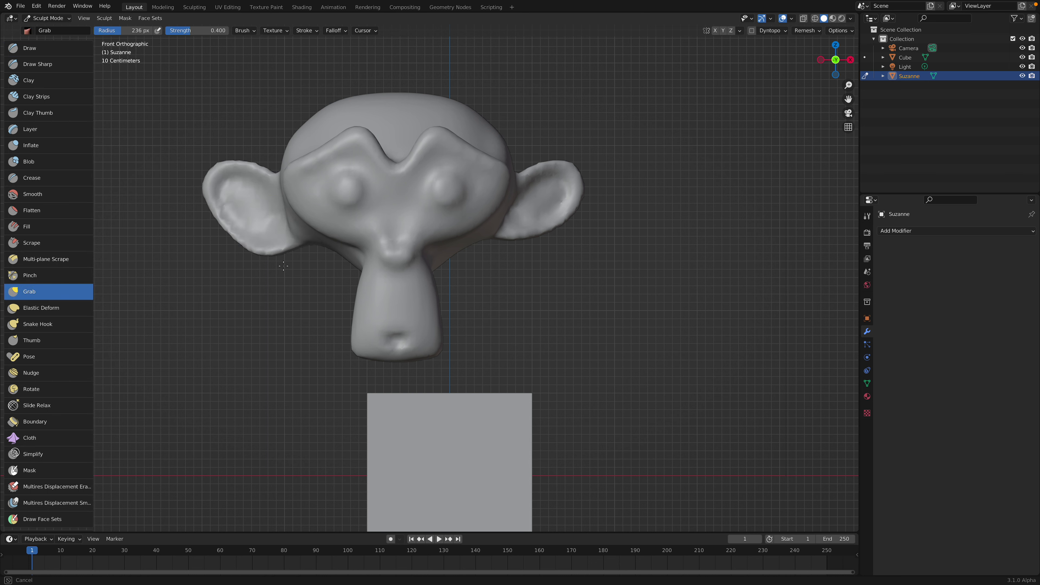
left_click_drag(556, 189, 564, 162)
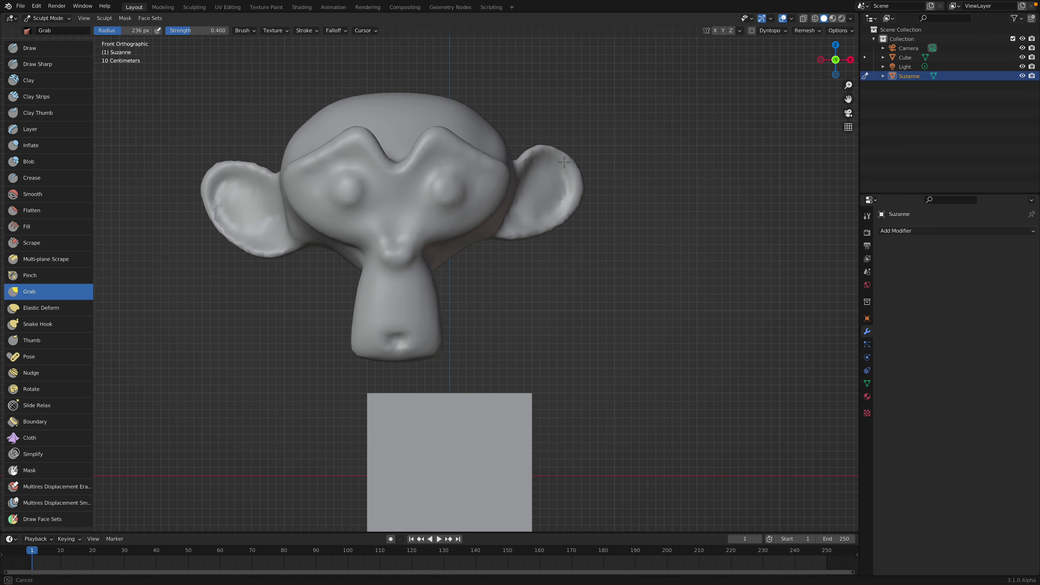
left_click_drag(576, 200, 583, 218)
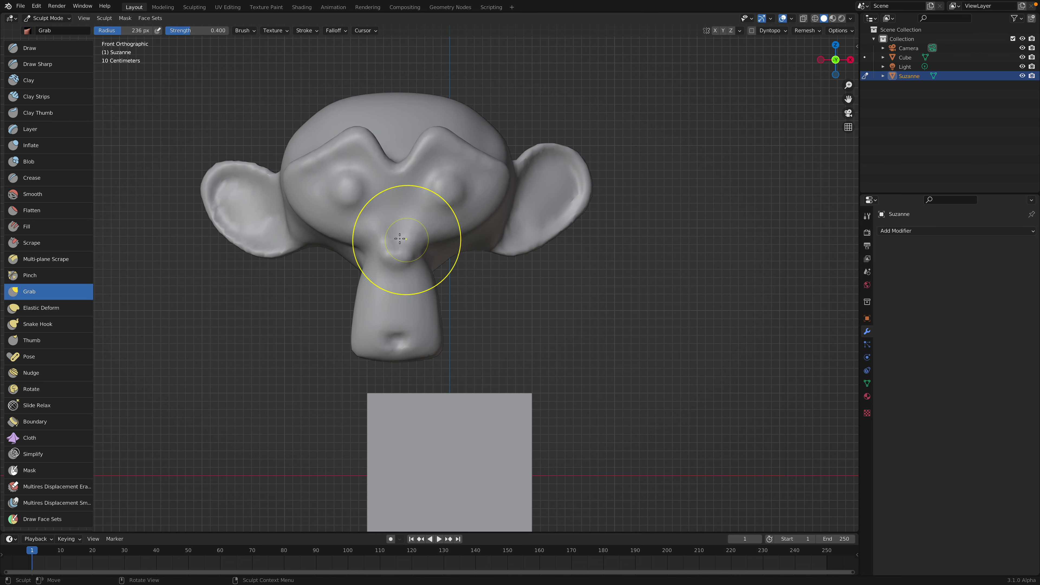
left_click_drag(399, 216, 405, 228)
- With the Draw brush at 114 px radius, build up a long, thick nose running down from between the eyes
scroll(406, 233, "up", 2)
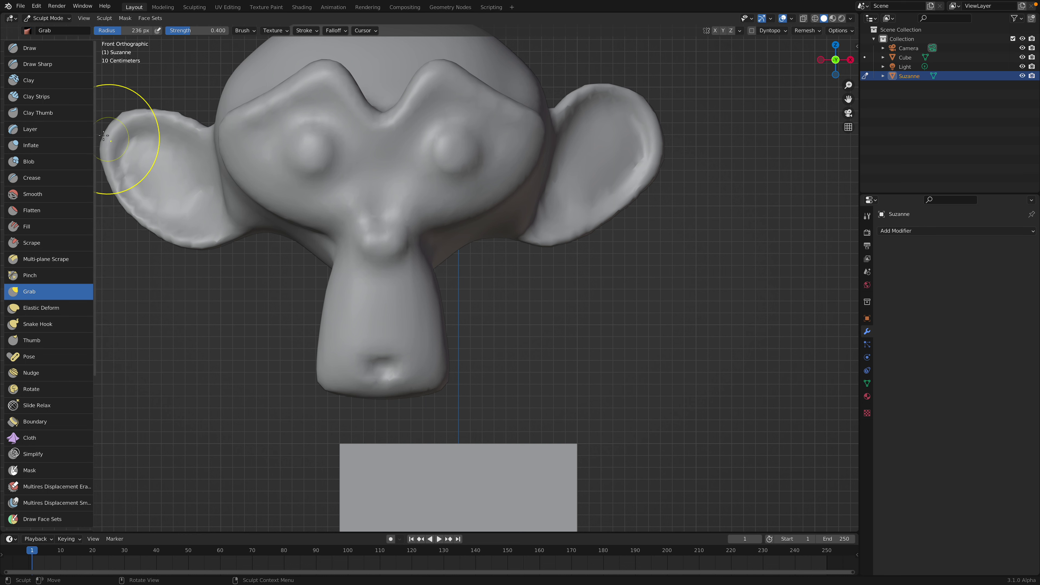
left_click(57, 51)
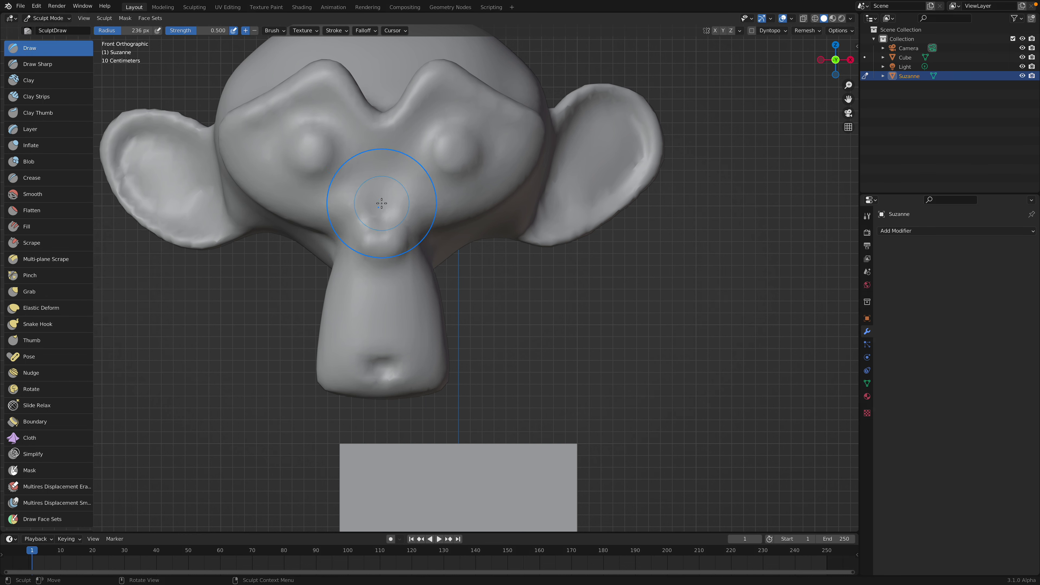
key("f")
left_click(369, 202)
mouse_move(371, 222)
left_mouse_down()
mouse_move(381, 283)
mouse_move(392, 282)
mouse_move(360, 204)
mouse_move(407, 287)
mouse_move(361, 190)
mouse_move(373, 172)
mouse_move(393, 301)
left_mouse_up()
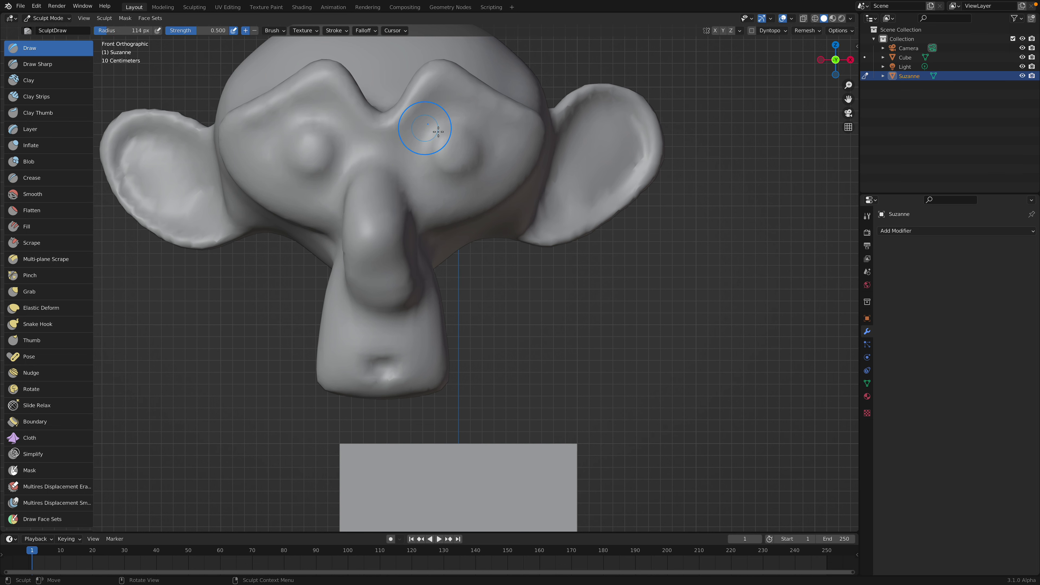
- Add Draw brush strokes over and around both eyes to make the eyeballs bulge unevenly
left_click_drag(458, 172, 449, 166)
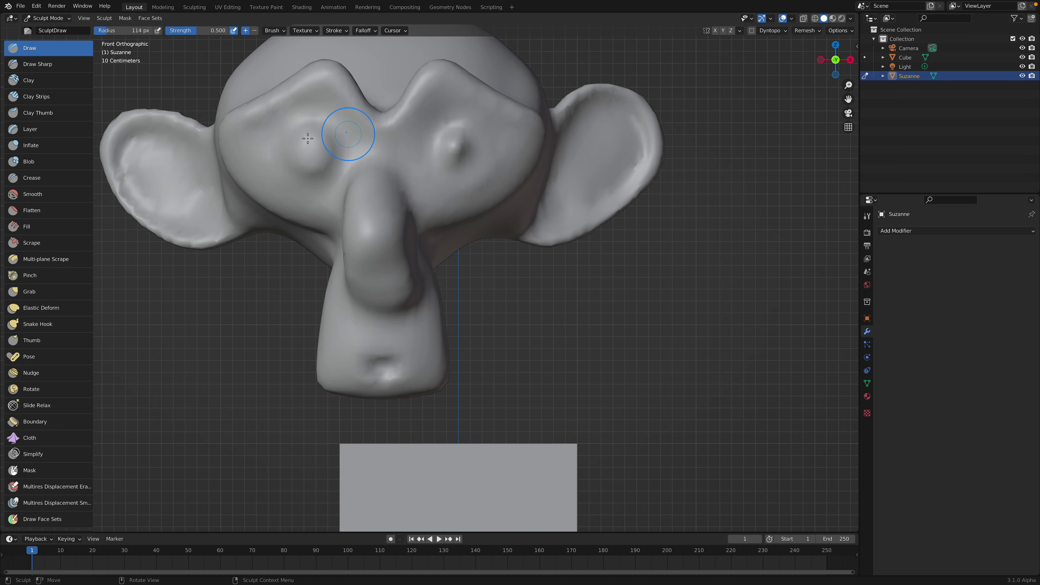
mouse_move(307, 138)
left_mouse_down()
mouse_move(305, 160)
mouse_move(317, 150)
left_mouse_up()
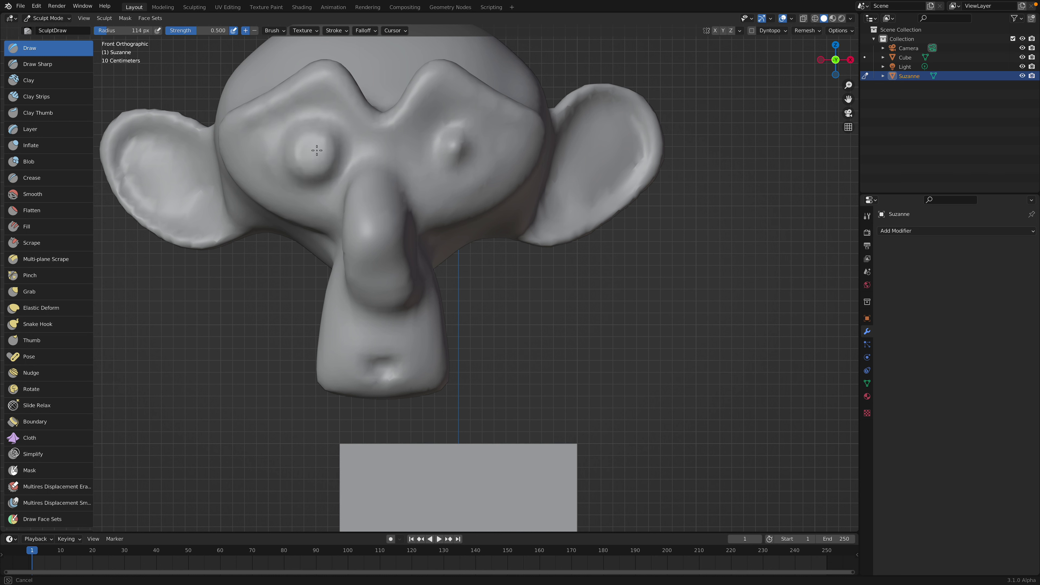
mouse_move(447, 131)
left_mouse_down()
mouse_move(459, 135)
mouse_move(436, 150)
left_mouse_up()
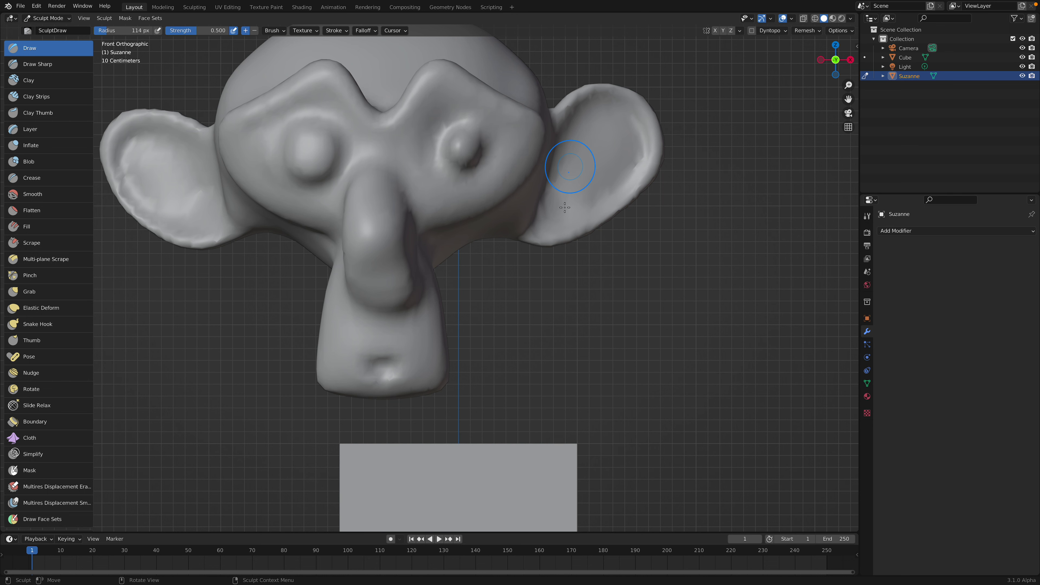
- Sculpt raised relief inside both ears with the Draw brush
left_click_drag(565, 207, 569, 174)
left_click_drag(596, 132, 598, 136)
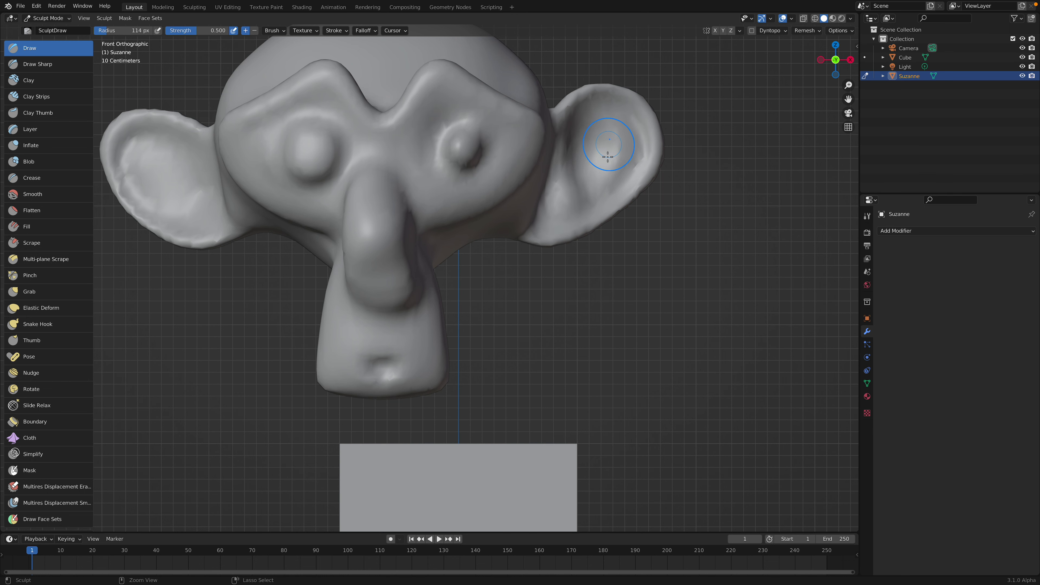
left_click_drag(182, 183, 162, 178)
- Return the monkey to Object Mode, check it from the side and narrow the toolbar
scroll(295, 133, "down", 2)
middle_click_drag(307, 119, 309, 124)
left_click(65, 20)
left_click(65, 33)
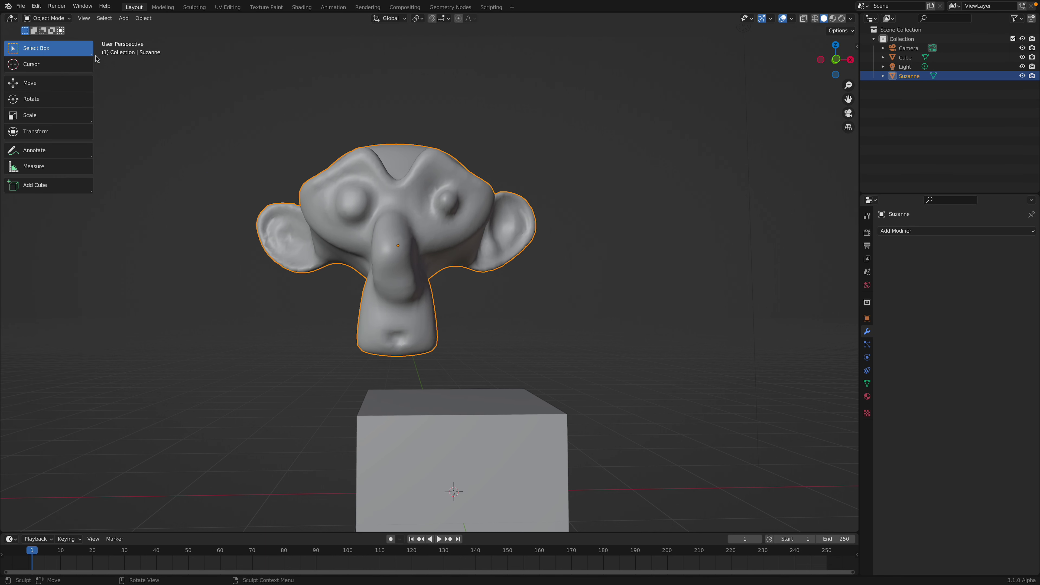
middle_click_drag(451, 283, 342, 325)
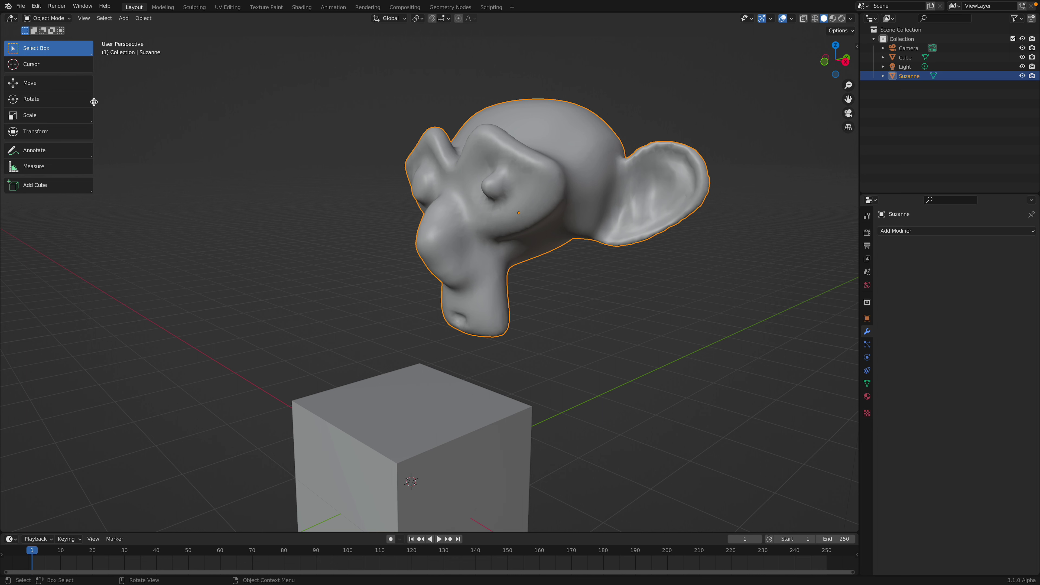
left_click_drag(103, 136, 72, 135)
- Save the scene to the Desktop as random_sculpt_Therapy_001.blend
middle_click_drag(211, 246, 296, 249)
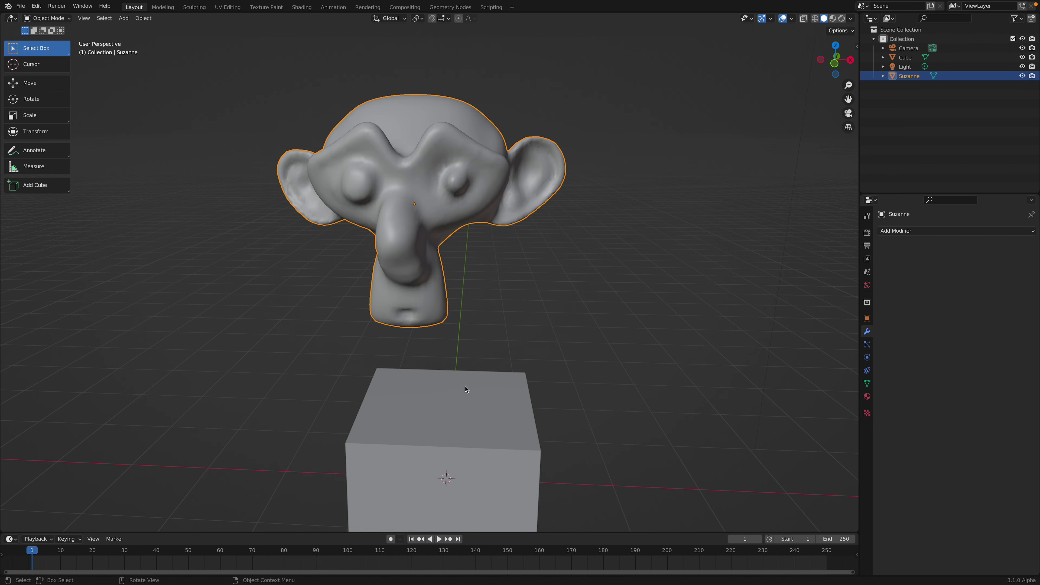
middle_click_drag(465, 385, 473, 361)
key("super+s")
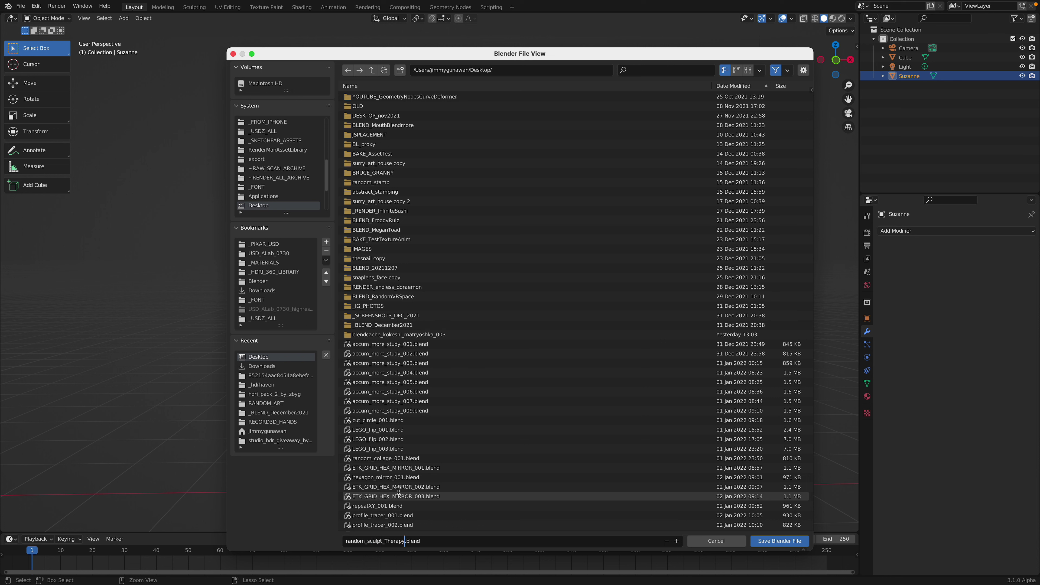
left_click(780, 541)
- In the front view, move the monkey up and to the left, clear of the cube, and select the cube
left_click(834, 70)
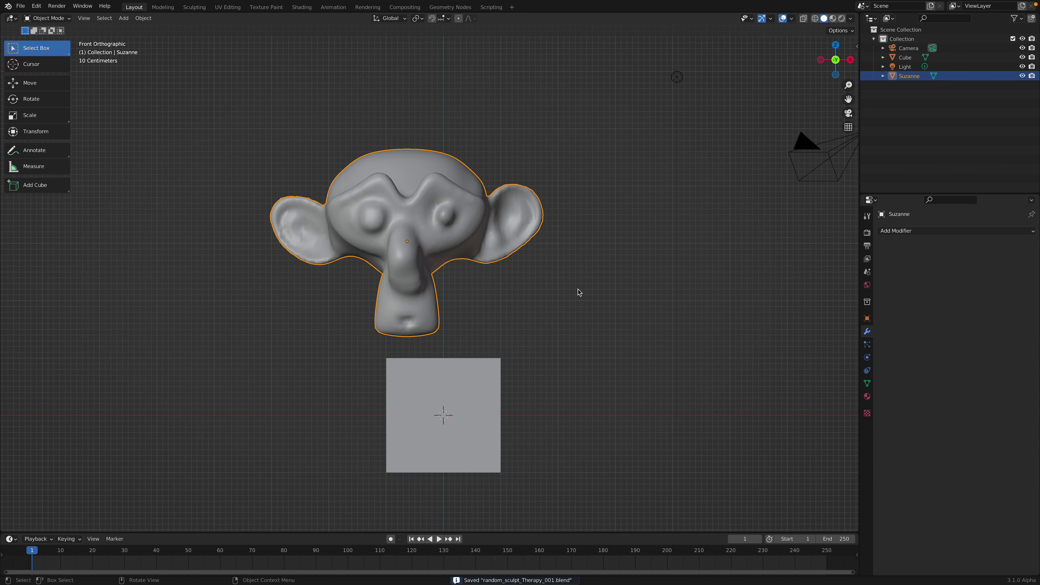
left_click(497, 375)
left_click(435, 259)
key("g")
left_click(316, 225)
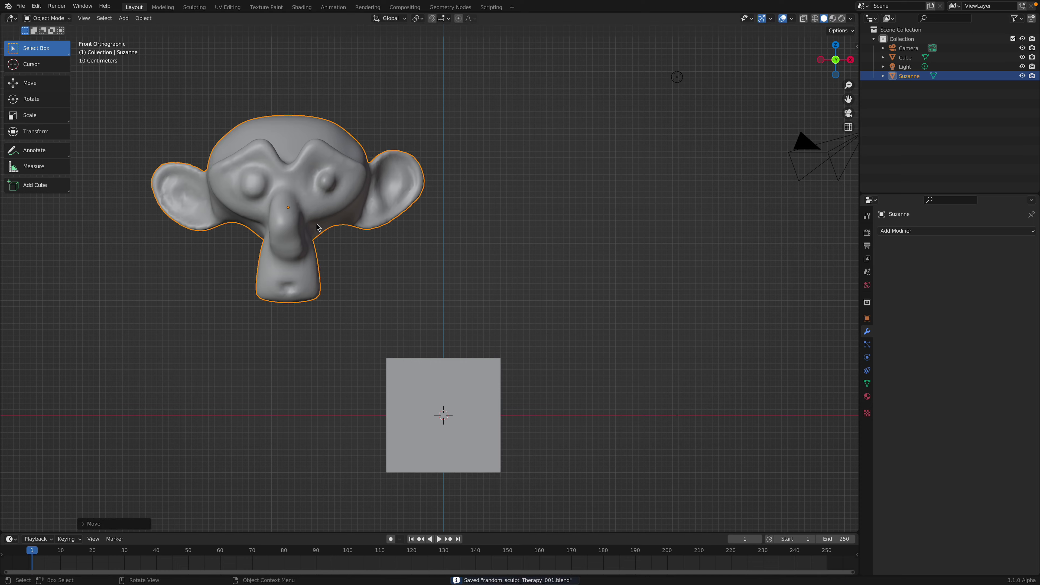
left_click(444, 366)
middle_click_drag(447, 345, 473, 327, "shift")
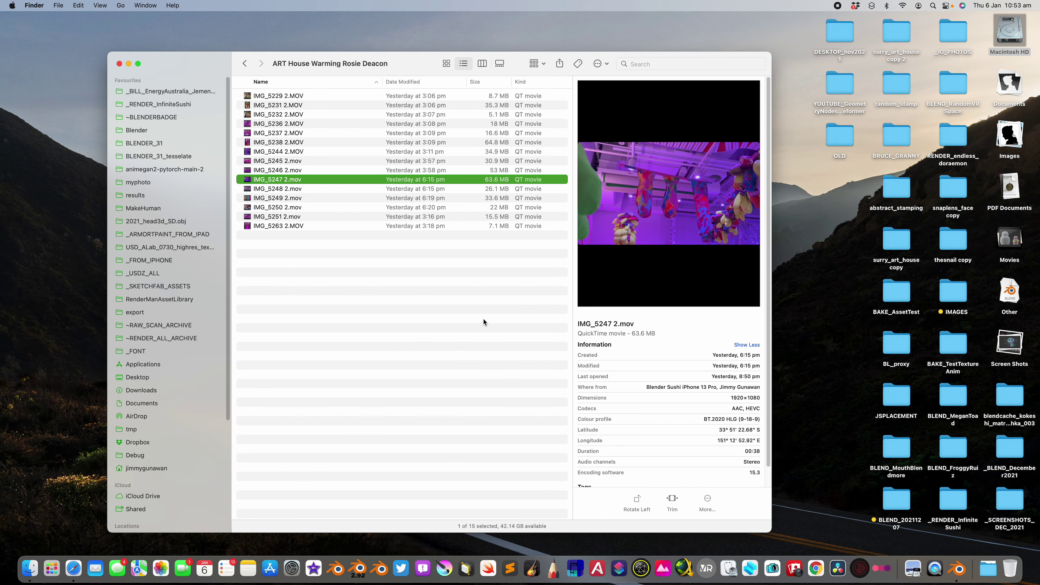
- Switch to Finder and preview IMG_5238 2.MOV near its start as a reference for the painted animal sculpture
key("Up")
left_click(253, 151)
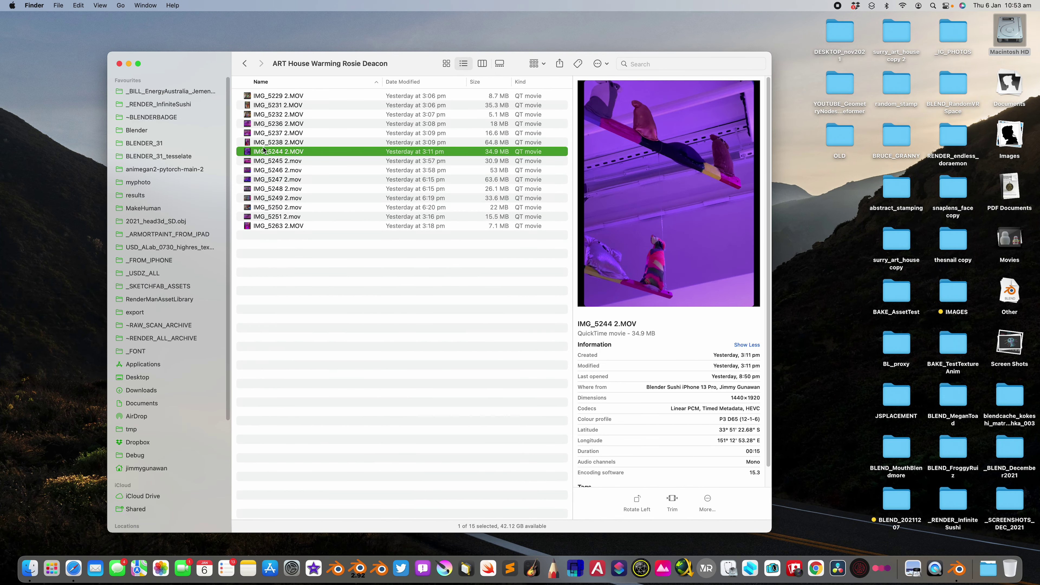
left_click(277, 142)
key("space")
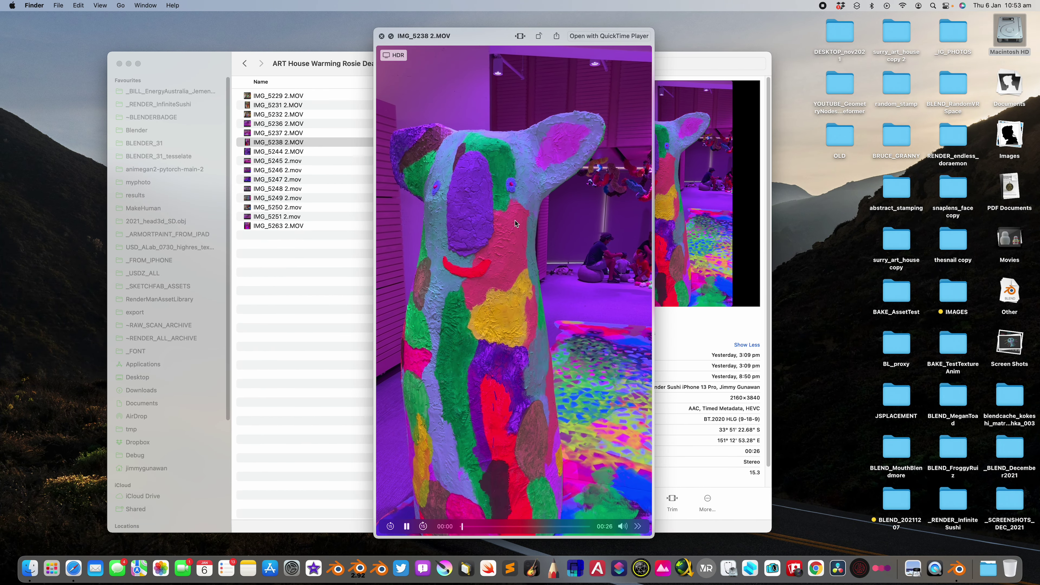
left_click_drag(463, 525, 465, 526)
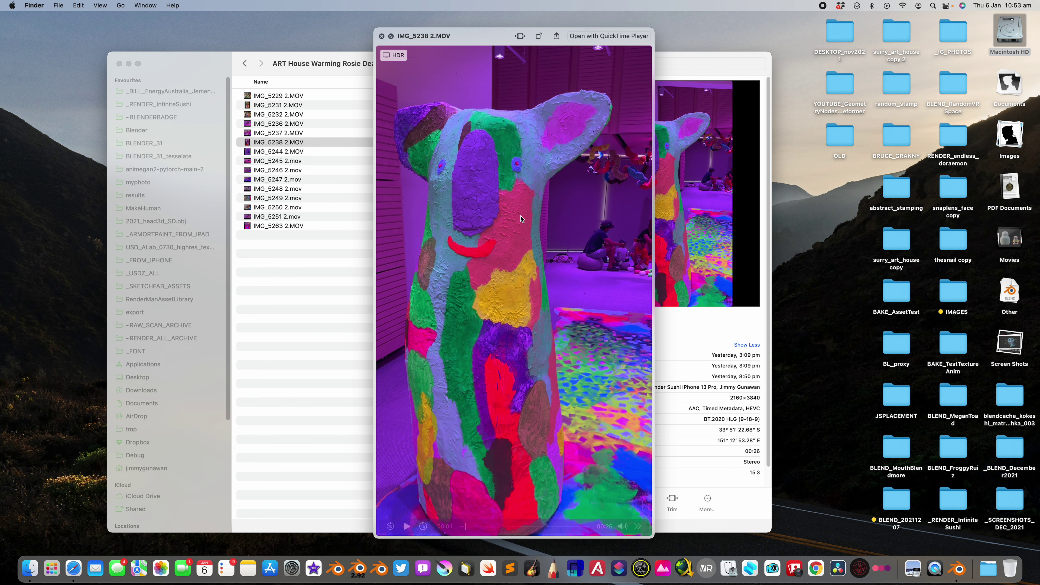
- Switch back to Blender and view the selected cube and the monkey from the front in perspective
key("ctrl+Right")
key("ctrl+Right")
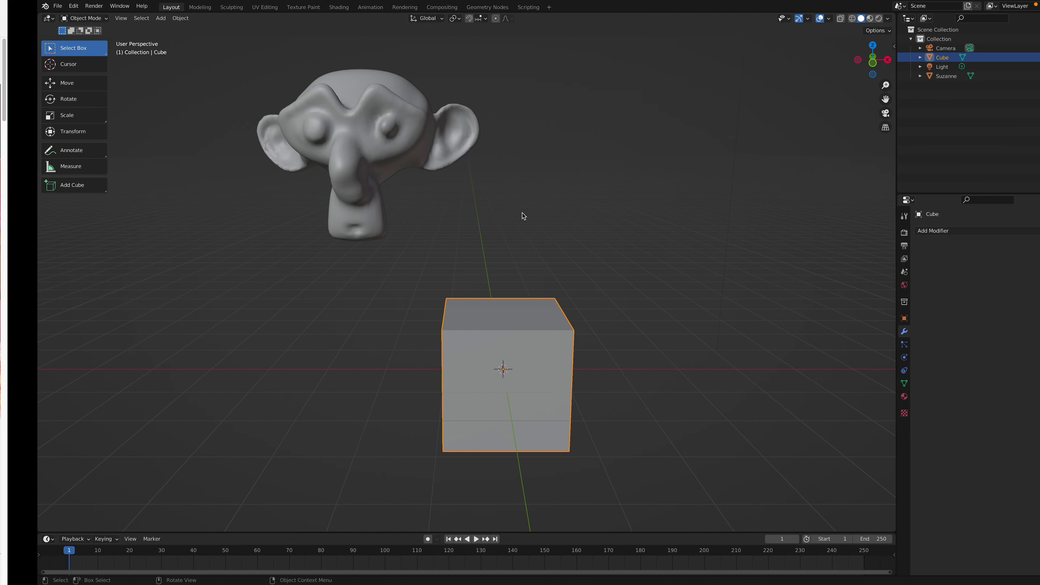
left_click(836, 60)
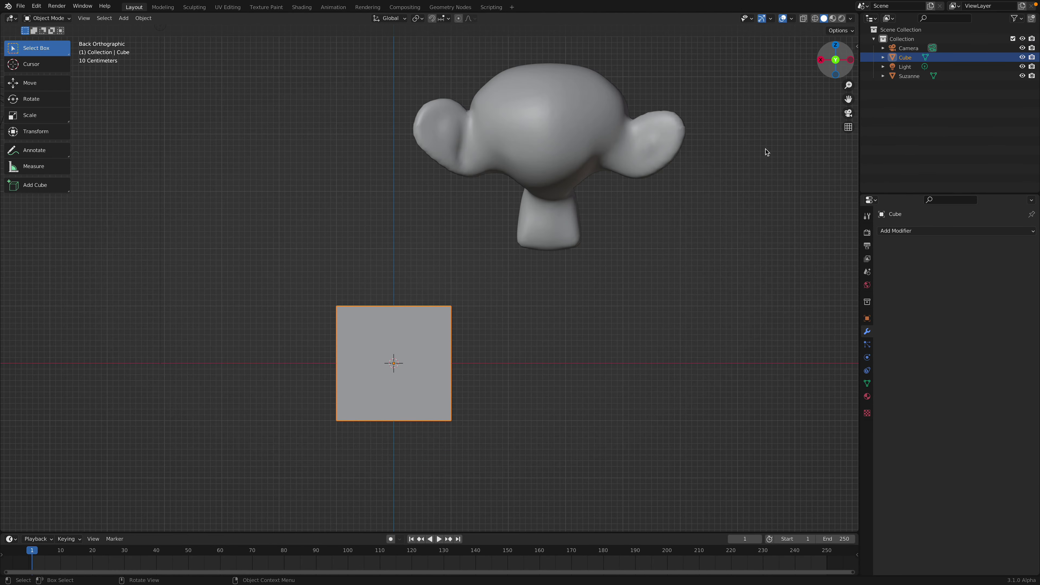
middle_click_drag(775, 91, 523, 306)
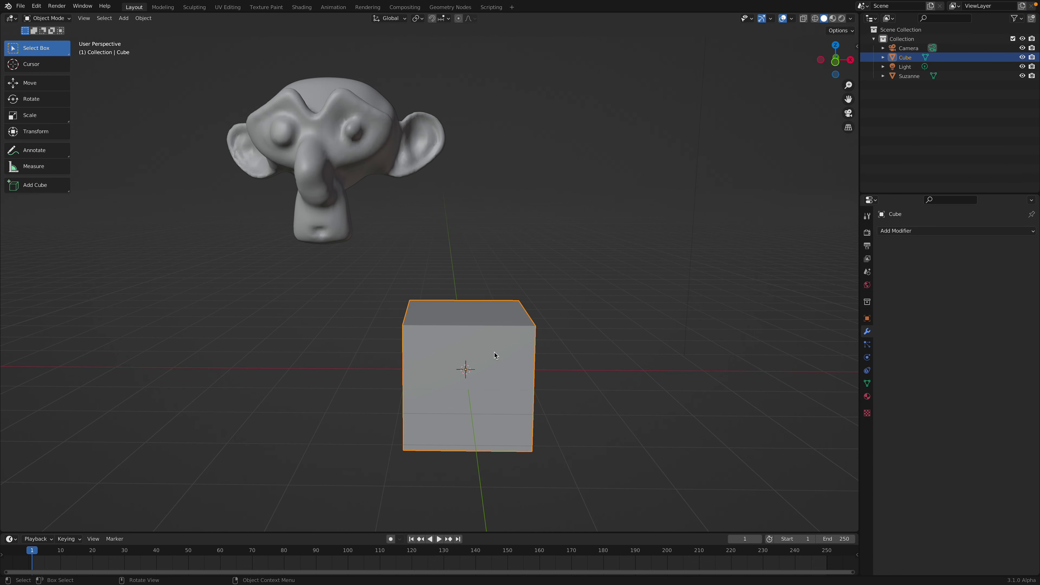
- Give the cube a level-3 Subdivision Surface, move it up in the front view and scale it up uniformly
middle_click_drag(491, 341, 543, 323)
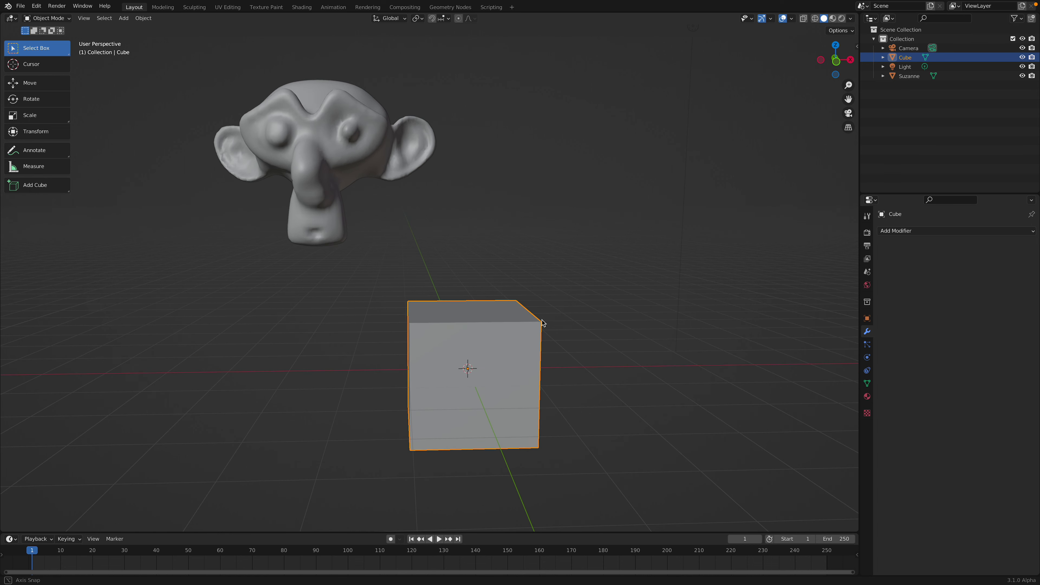
key("ctrl+3")
middle_click_drag(481, 349, 490, 352)
left_click(839, 61)
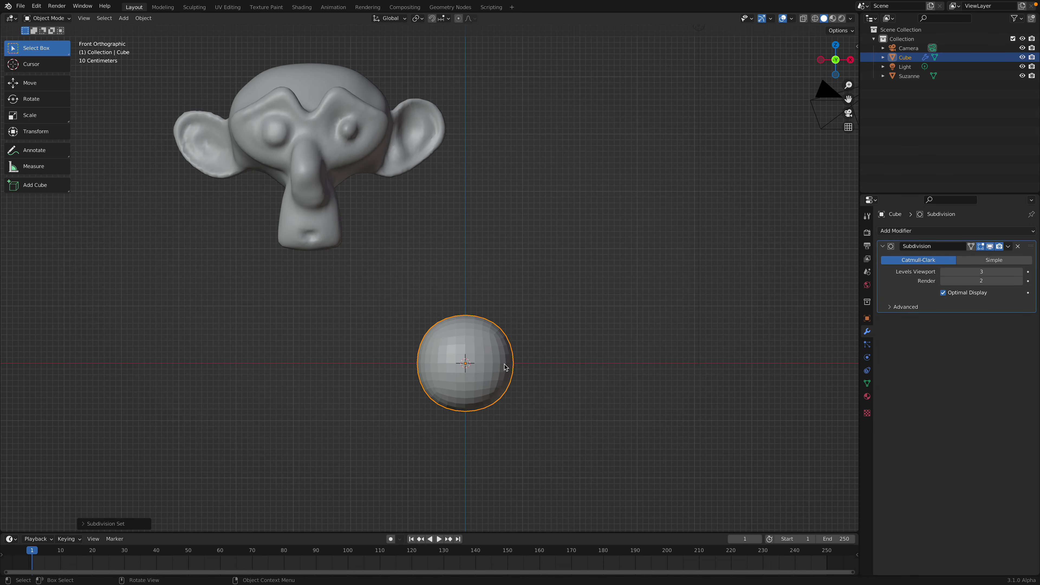
key("g")
left_click(509, 281)
key("s")
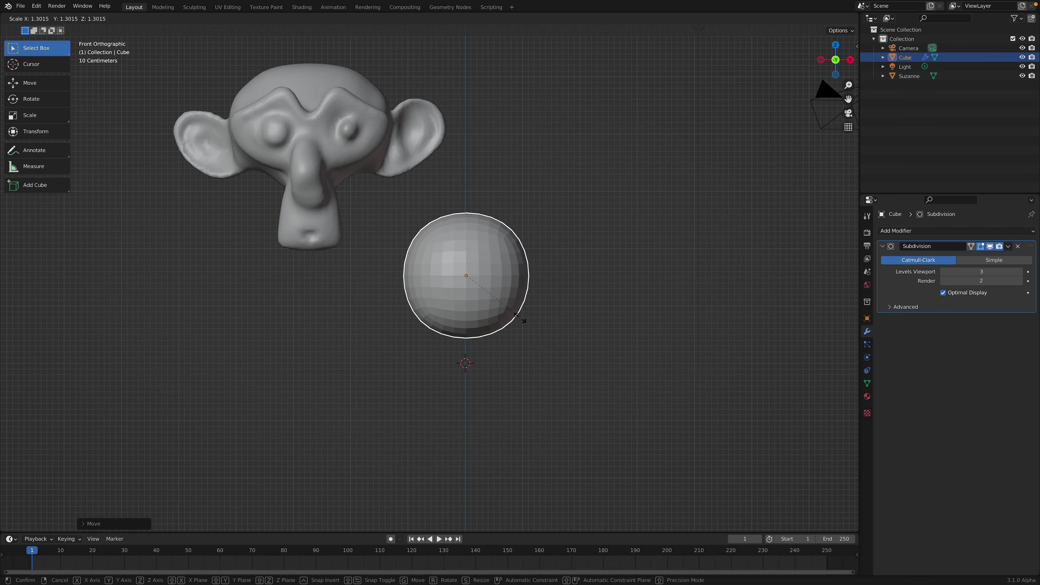
left_click(519, 352)
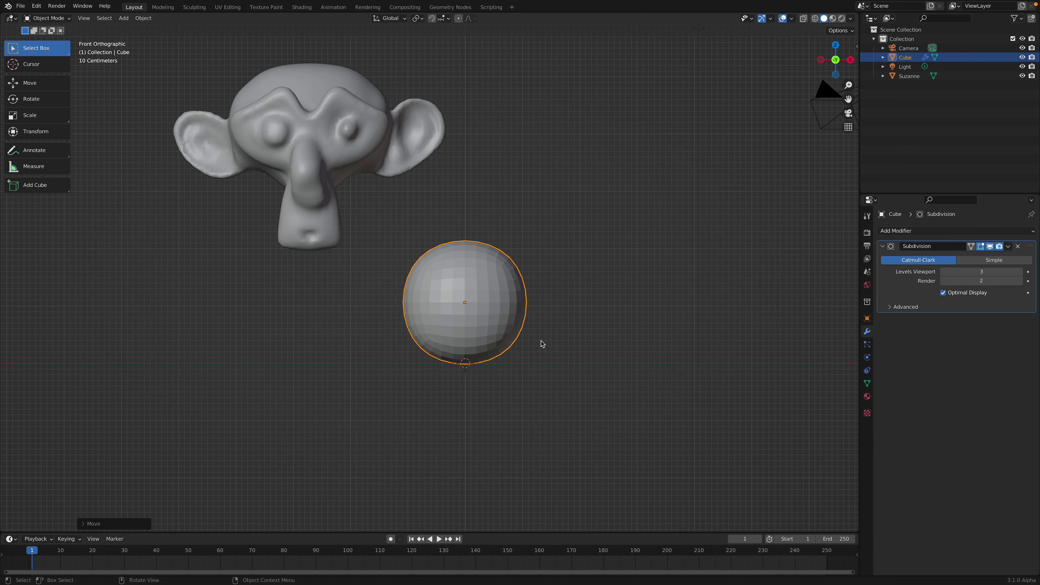
- Stretch the subdivided cube along X into a wide oval head and adjust its depth along Y
key("s")
key("x")
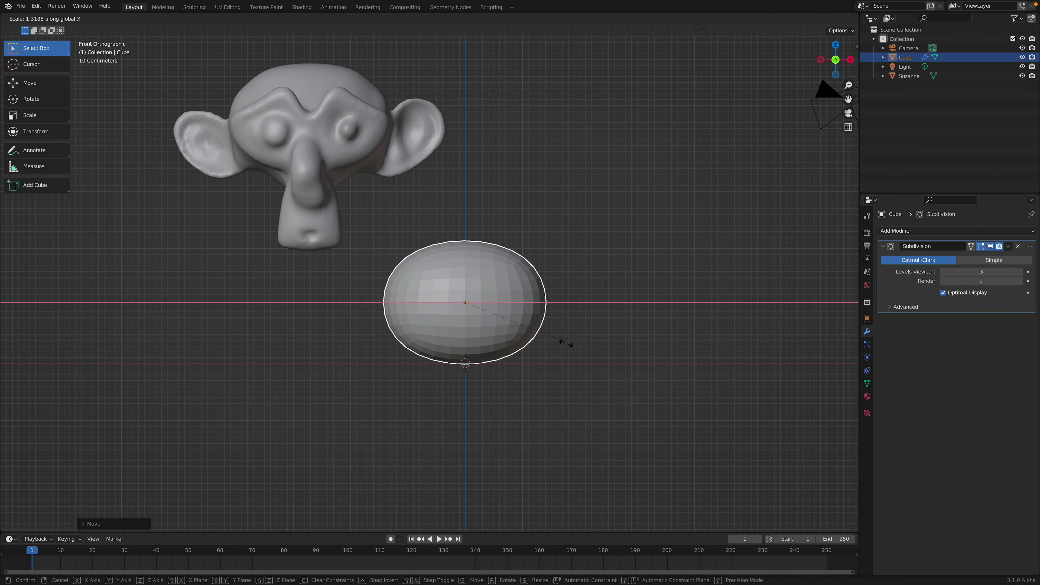
left_click(566, 343)
middle_click_drag(566, 344, 586, 250)
key("s")
key("y")
left_click(541, 358)
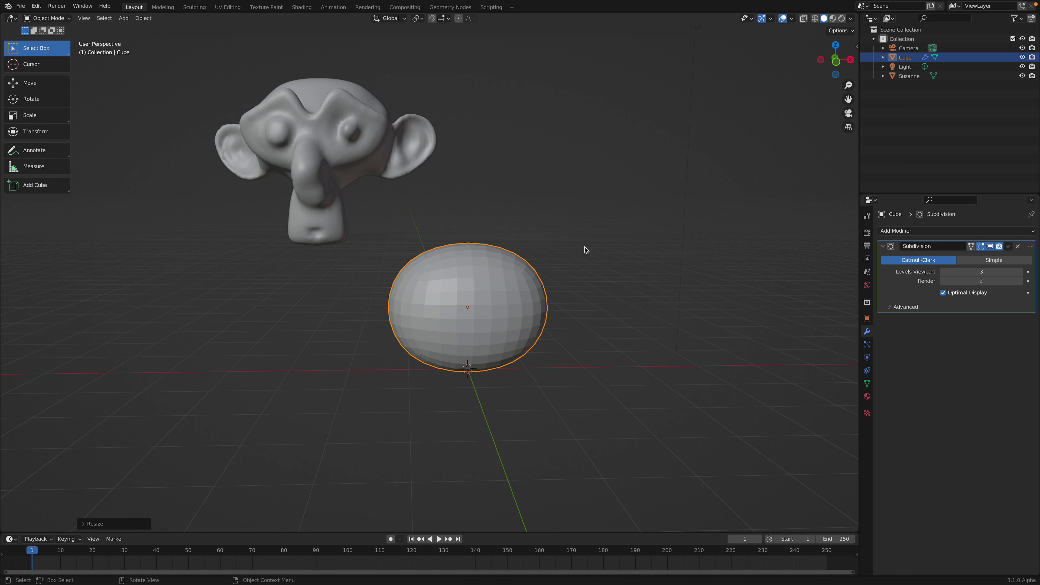
- In the front view, duplicate the oval head up and to the right and scale the copy down to about 0.58
left_click(838, 68)
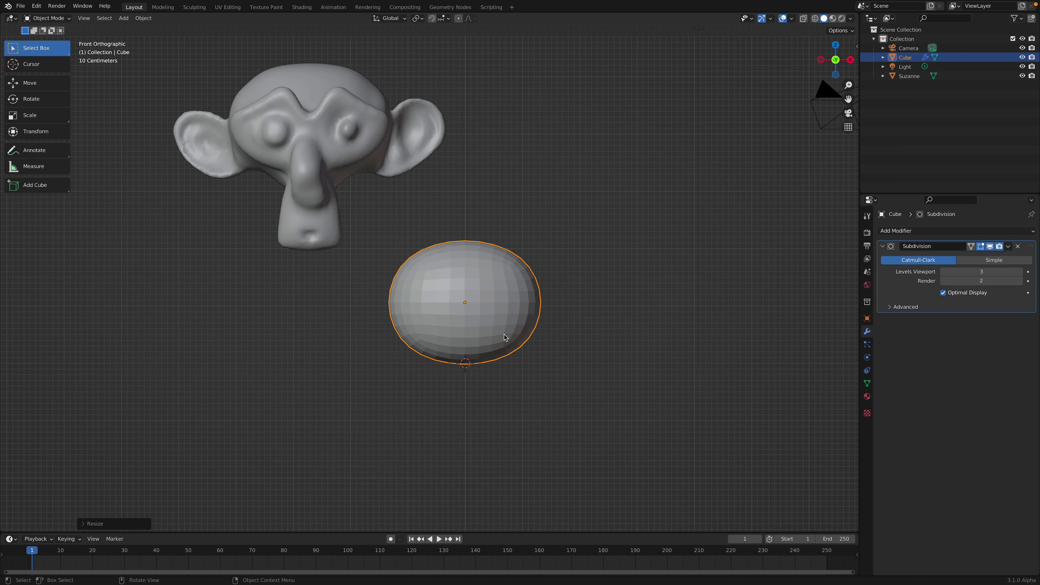
key("shift+d")
left_click(581, 237)
key("s")
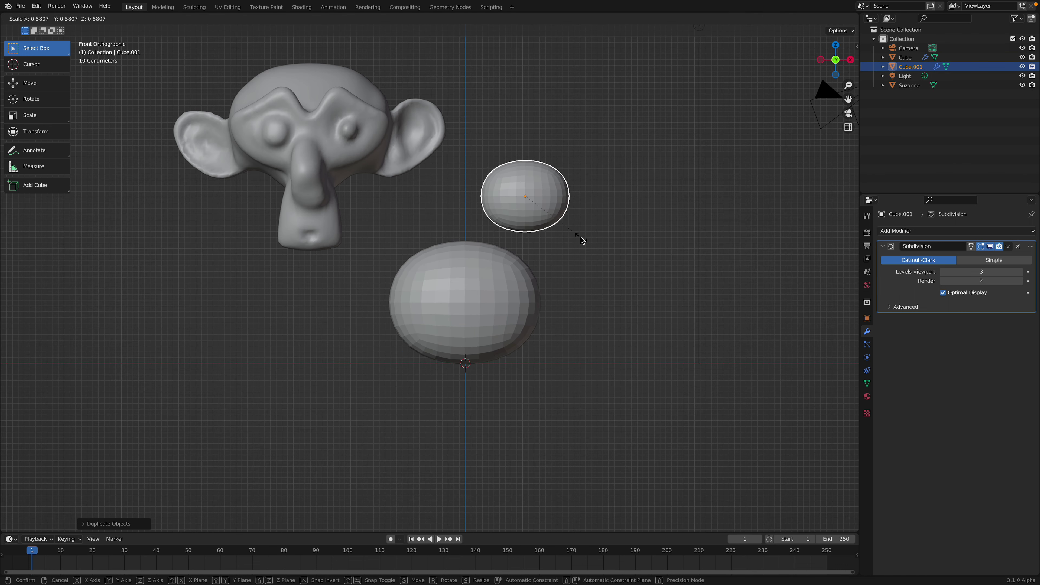
left_click(580, 238)
- Place the small copy against the right side of the head and scale it down further to about 0.8
key("g")
left_click(583, 290)
key("g")
left_click(630, 326)
key("s")
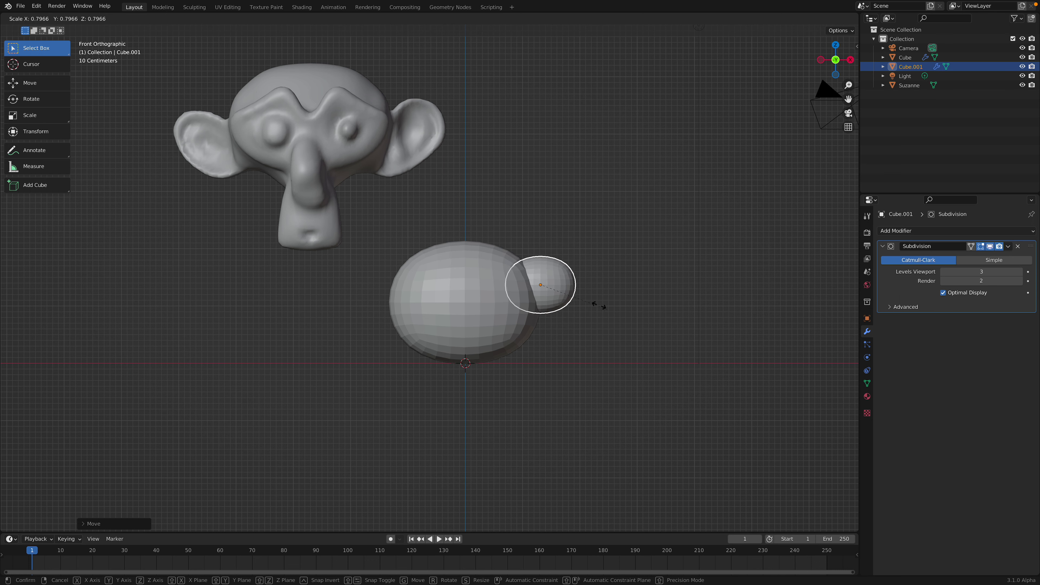
left_click(599, 305)
key("s")
left_click(599, 305)
- In Edit Mode, raise the top face of the small copy to make it taller and rounder
middle_click_drag(600, 305, 559, 323)
key("Tab")
key("3")
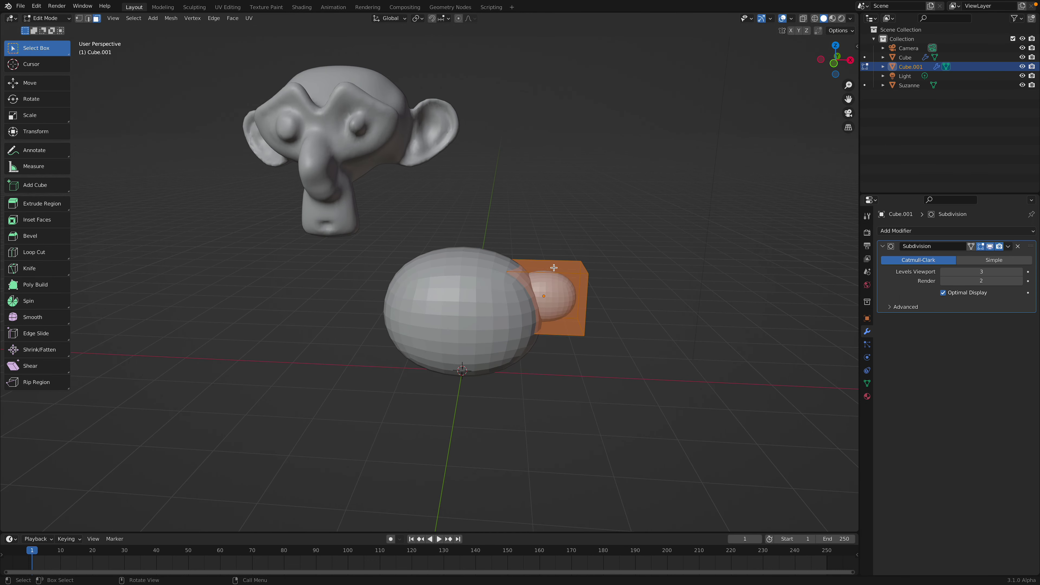
left_click(553, 267)
key("g")
middle_click_drag(553, 265, 554, 251)
left_click(554, 251)
key("Tab")
- In the front view, rescale the small sphere and move it to the head's upper right as an ear
middle_click_drag(571, 295, 586, 279)
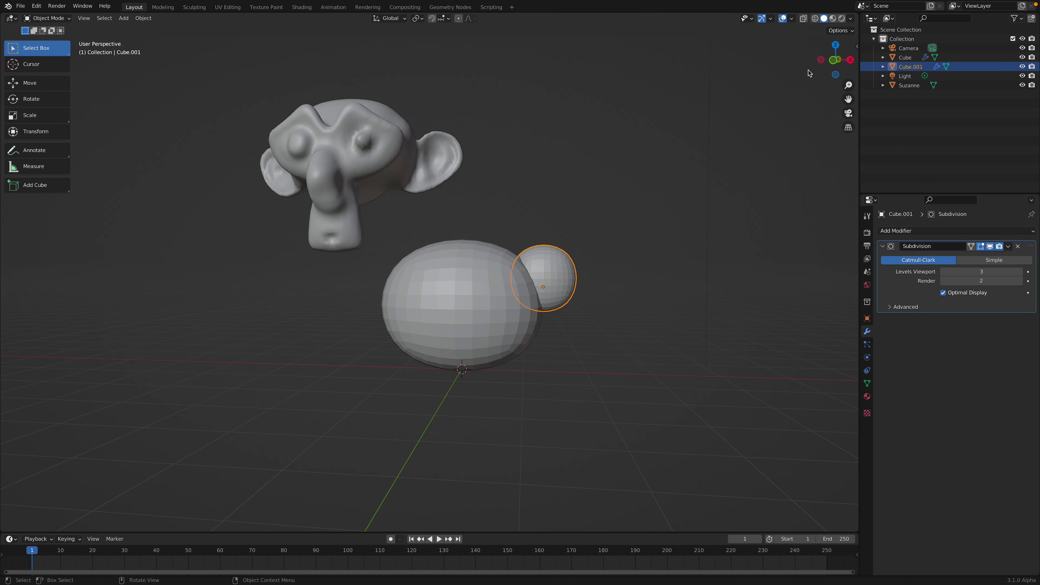
left_click(833, 63)
key("s")
left_click(579, 266)
key("g")
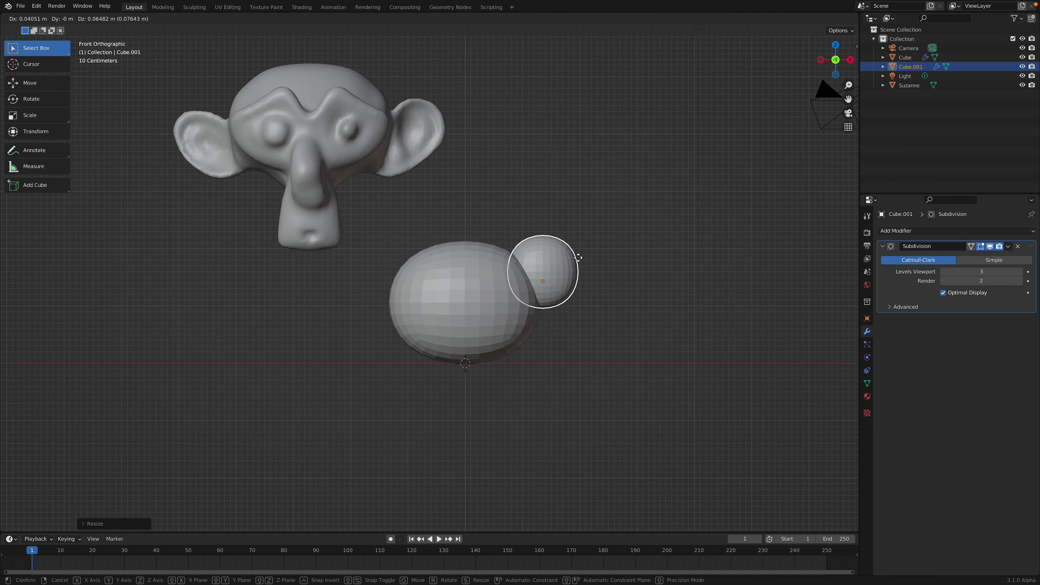
left_click(575, 246)
- Duplicate the ear to the head's upper left and make the copy slightly smaller
key("shift+d")
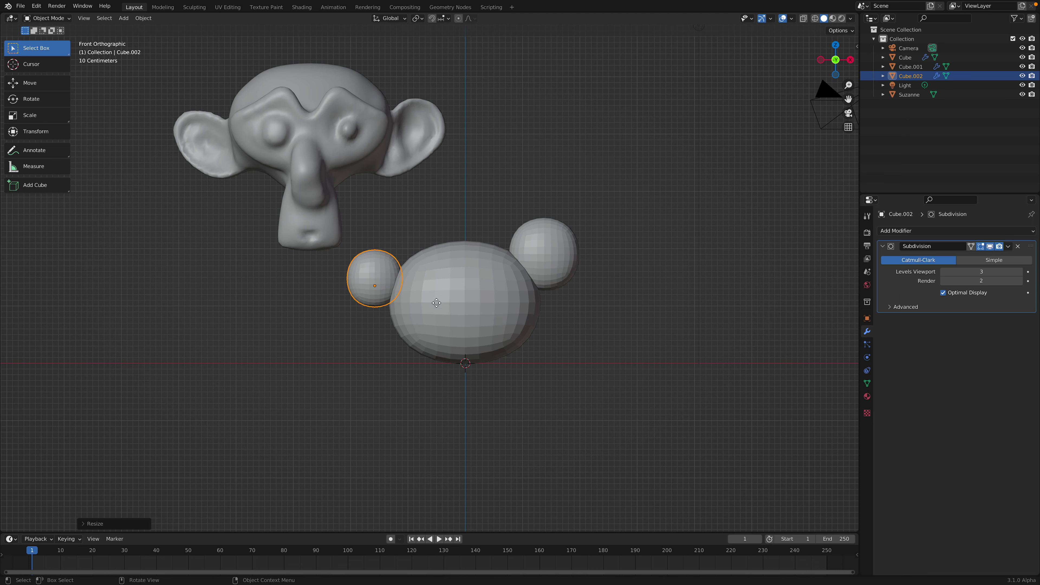
left_click(441, 300)
key("Tab")
key("Tab")
key("Tab")
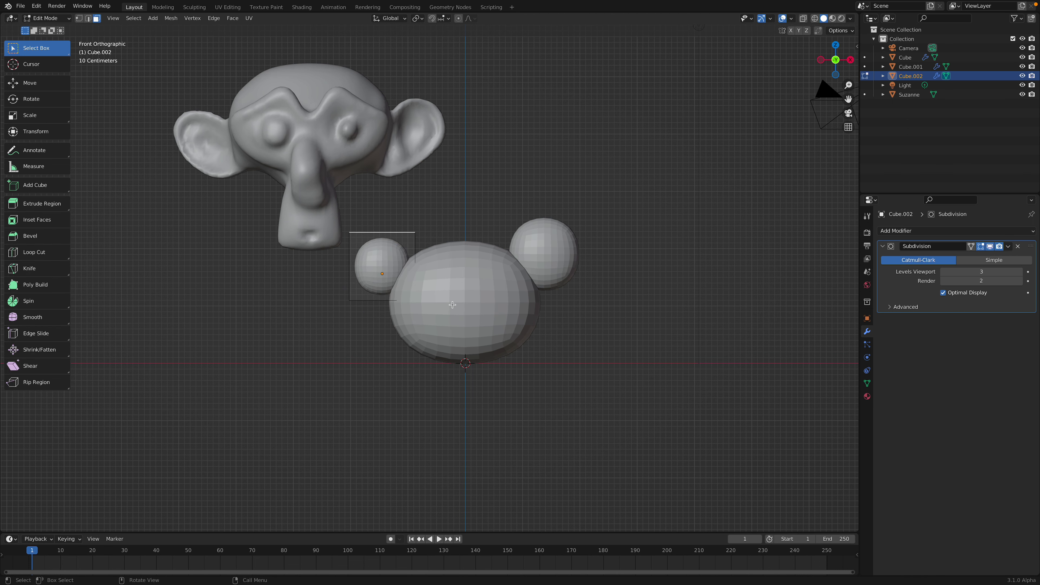
middle_click_drag(435, 298, 407, 291)
key("Tab")
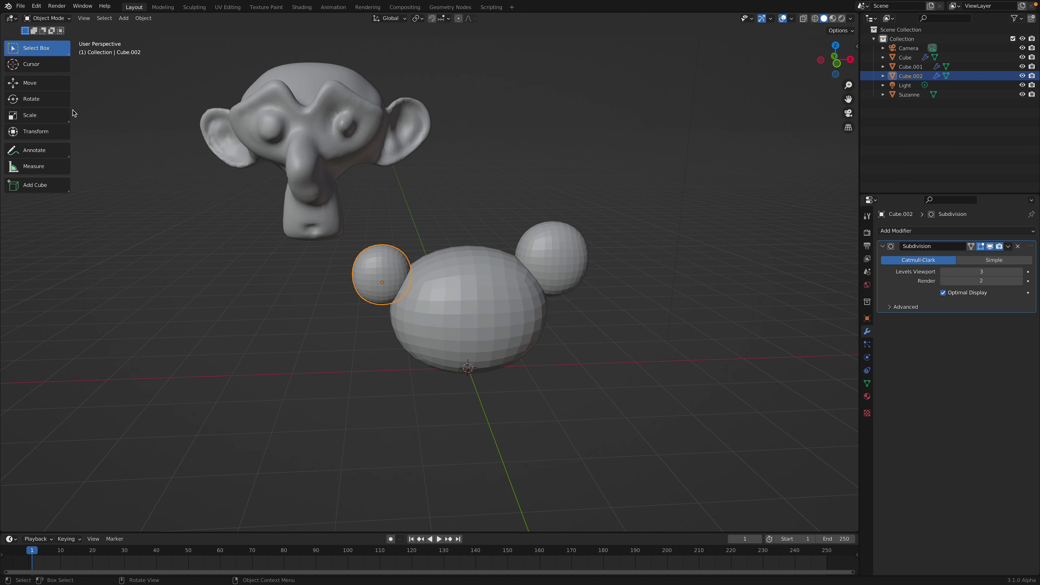
left_click(56, 127)
middle_click_drag(369, 270, 302, 257)
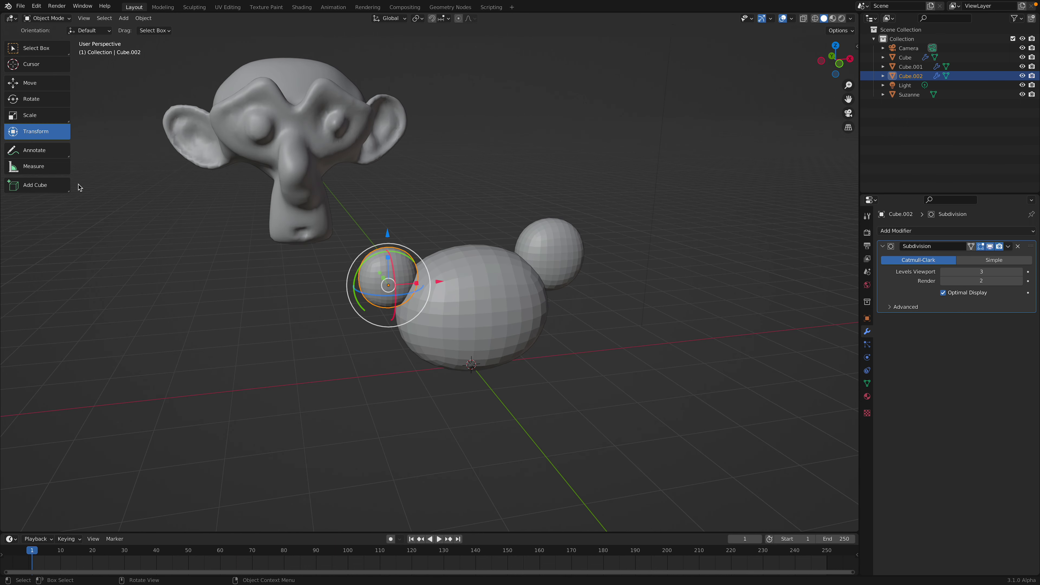
left_click(42, 118)
left_click(37, 84)
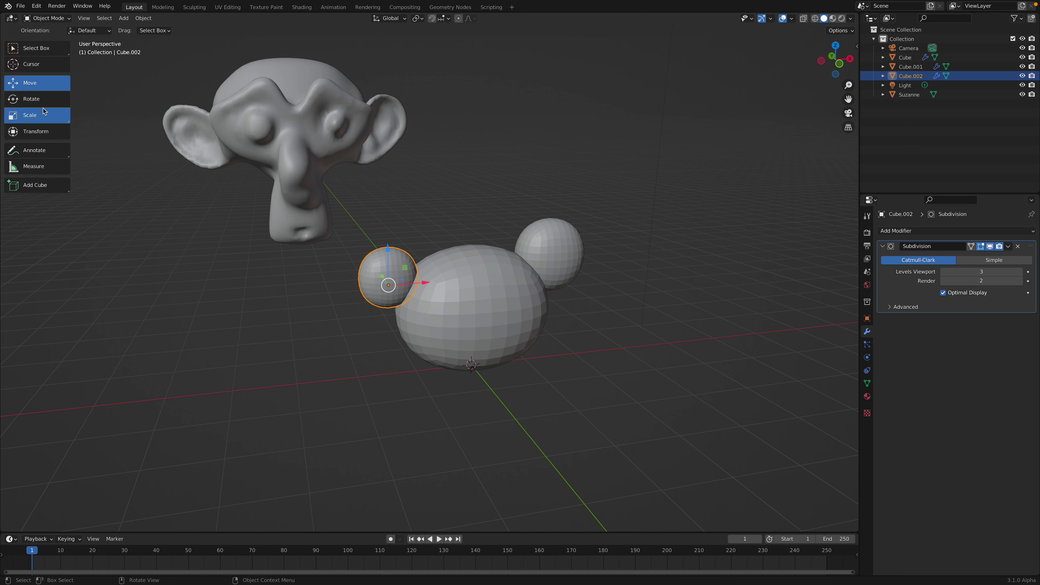
left_click(39, 116)
middle_click_drag(389, 290, 395, 292)
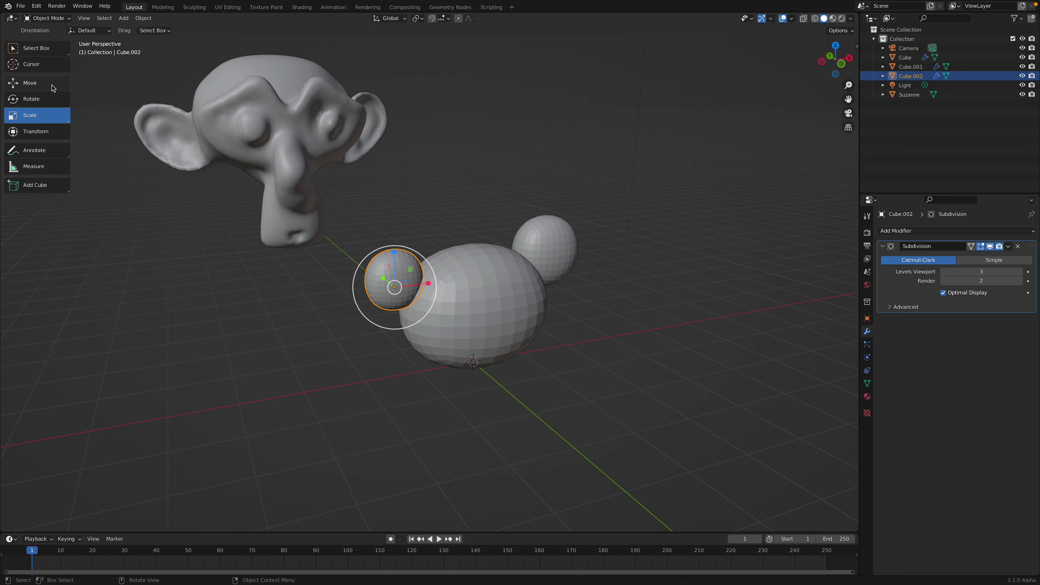
left_click(48, 148)
left_click(50, 131)
- Use Scale Cage to widen the left ear outward and stretch it upward
left_click(57, 113)
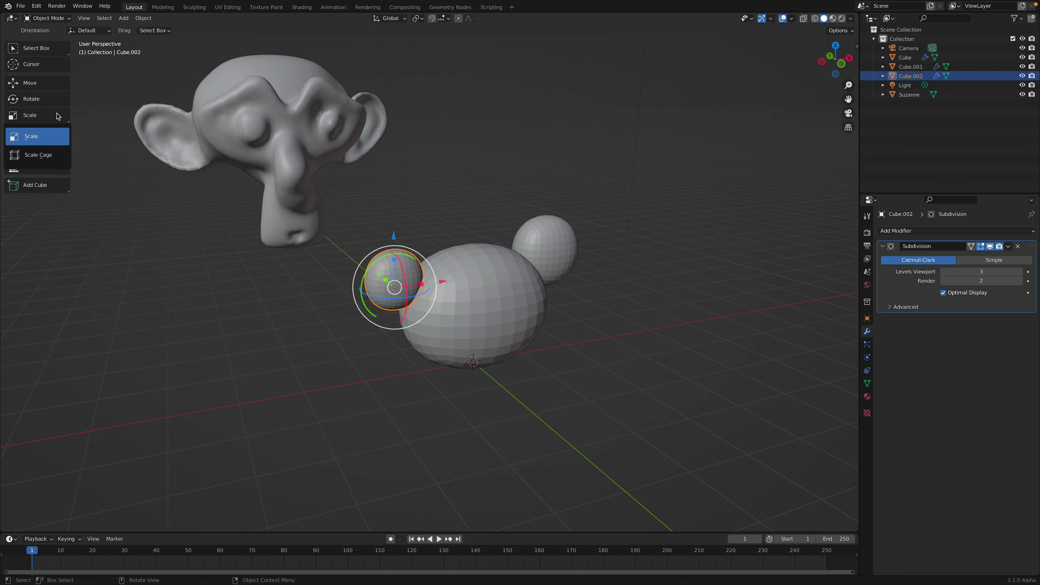
left_click(58, 116)
left_click_drag(57, 126, 54, 157)
mouse_move(364, 281)
left_mouse_down()
mouse_move(341, 284)
mouse_move(365, 283)
mouse_move(354, 282)
left_mouse_up()
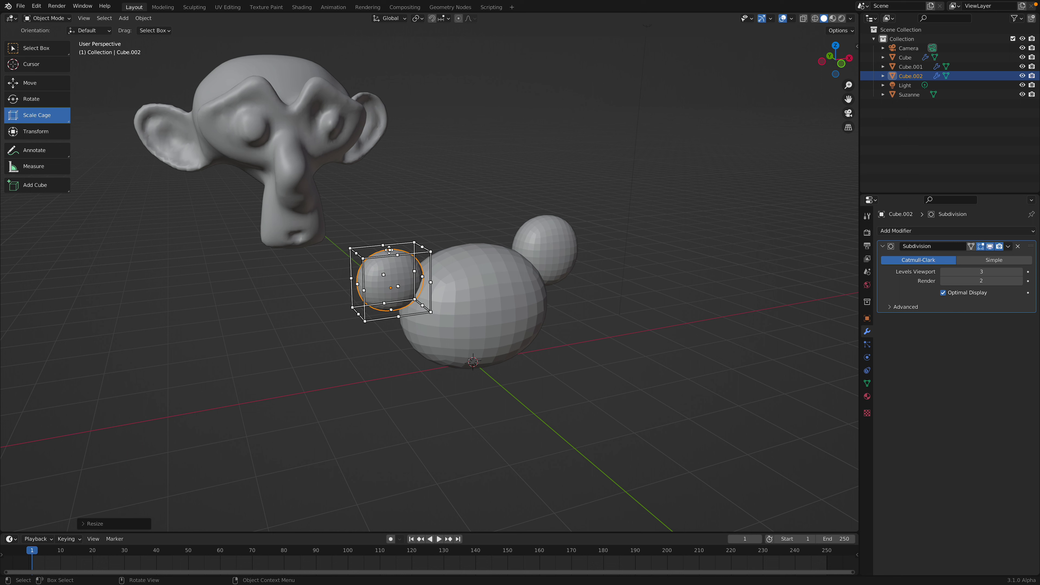
mouse_move(389, 249)
left_mouse_down()
mouse_move(391, 232)
mouse_move(393, 250)
left_mouse_up()
middle_click_drag(393, 250, 356, 224)
- Shorten the right ear slightly from its top with Scale Cage, then return to the front view
left_click(565, 230)
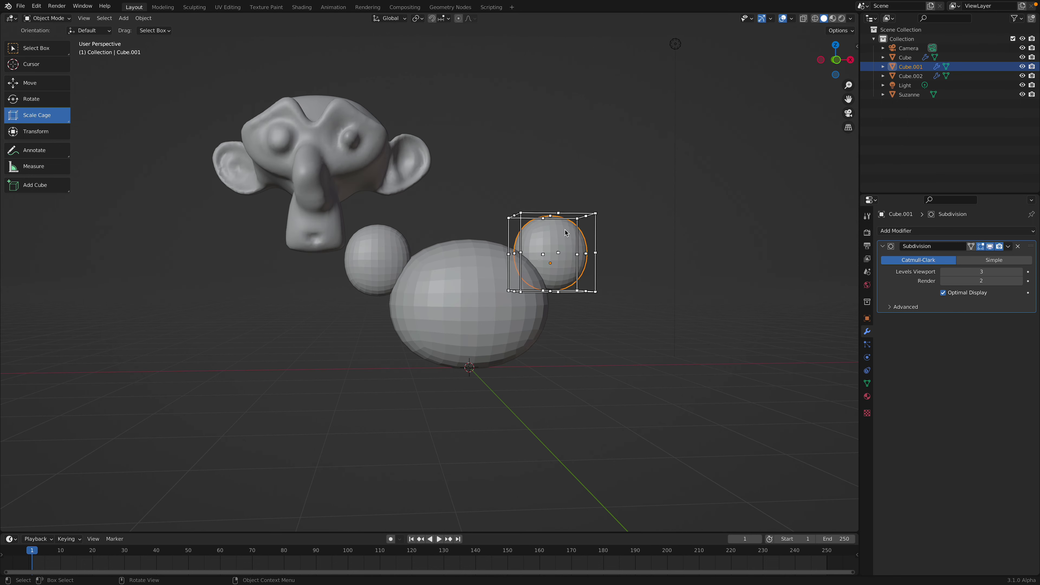
left_click_drag(560, 221, 560, 226)
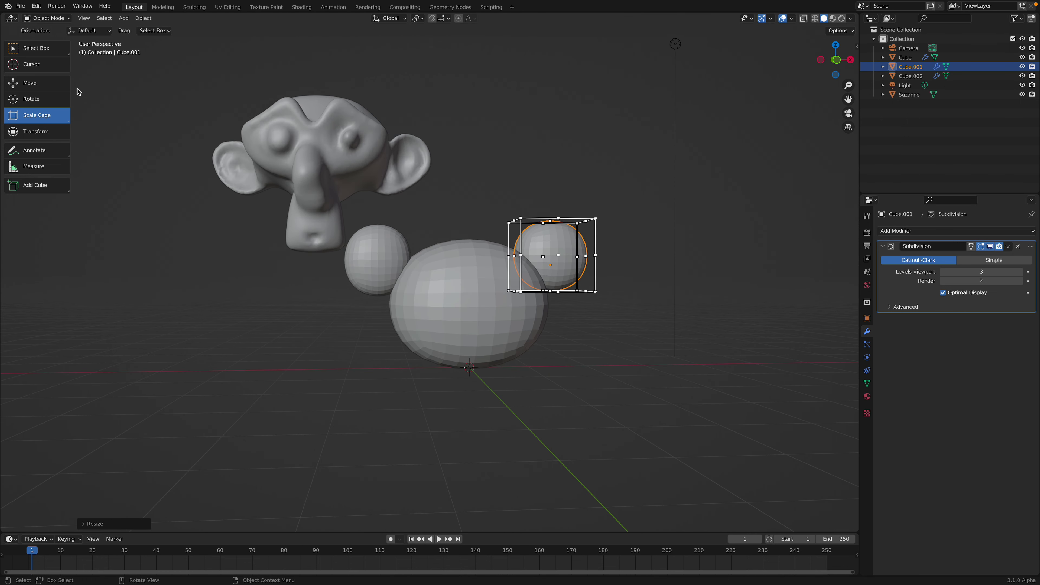
middle_click_drag(435, 182, 426, 179)
left_click(836, 61)
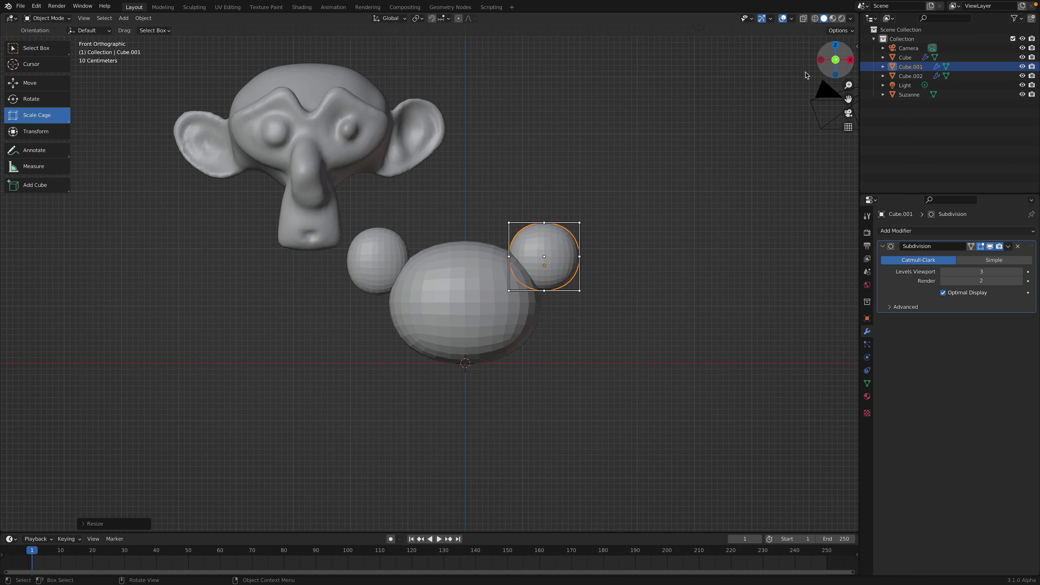
- Duplicate the oval head directly below itself and rotate the copy to stand upright
left_click(451, 294)
left_click(40, 50)
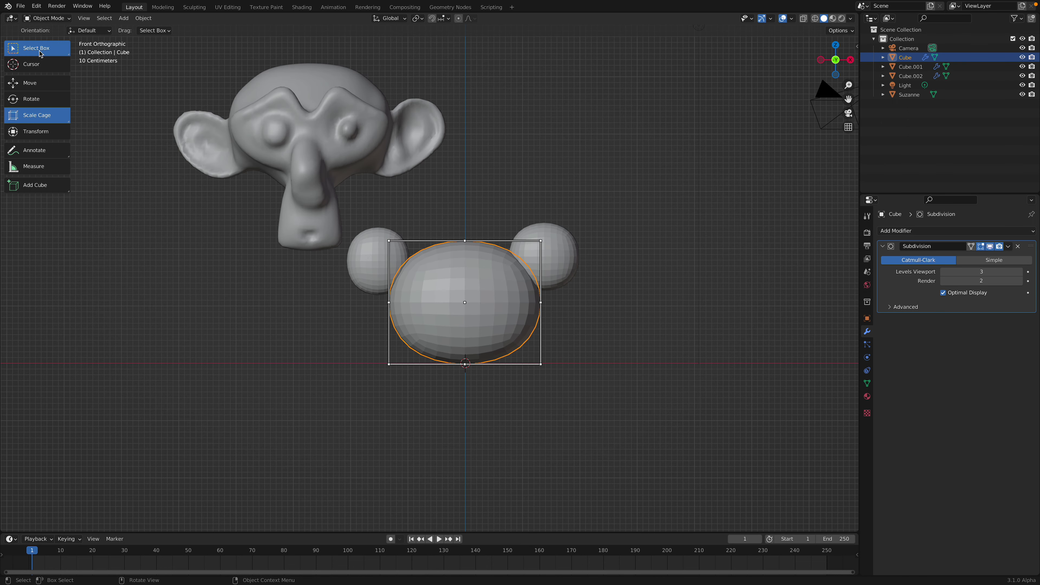
key("shift+d")
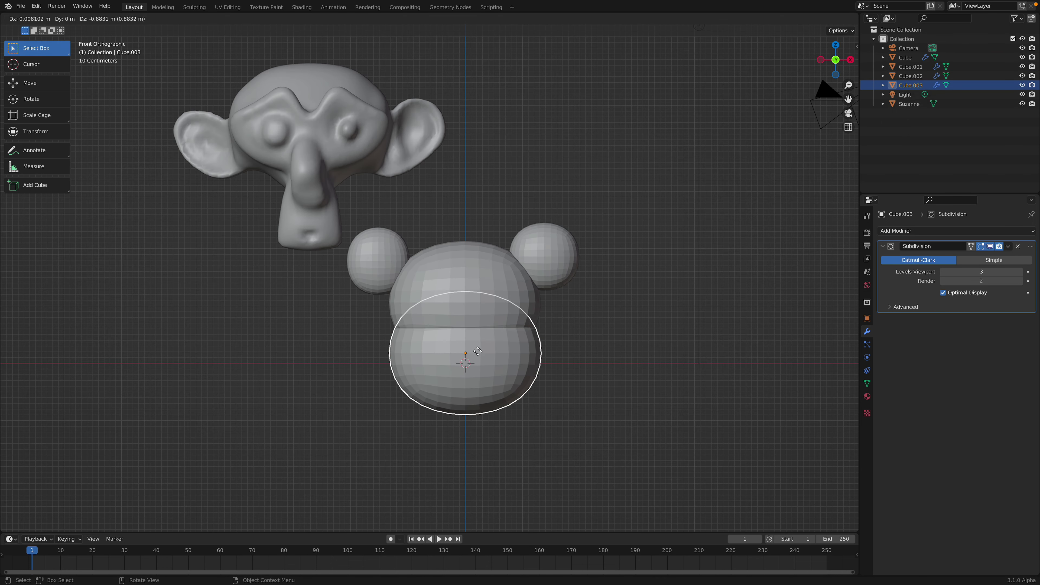
left_click(478, 377)
scroll(541, 295, "down", 4, "shift")
key("r")
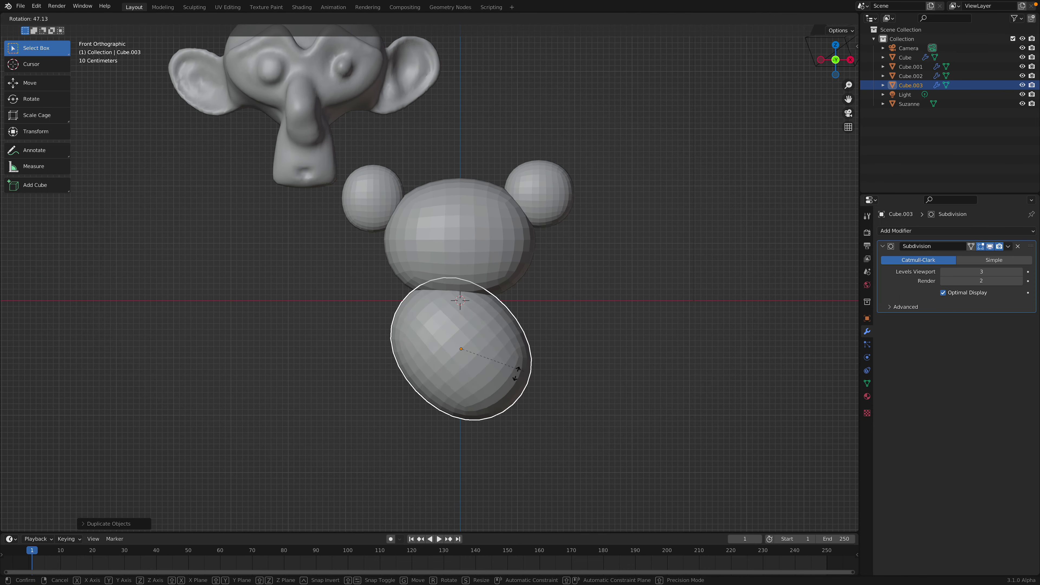
left_click(454, 360)
- From the side, move the upright oval in front of the head and scale it down as a nose
middle_click_drag(454, 360, 520, 364)
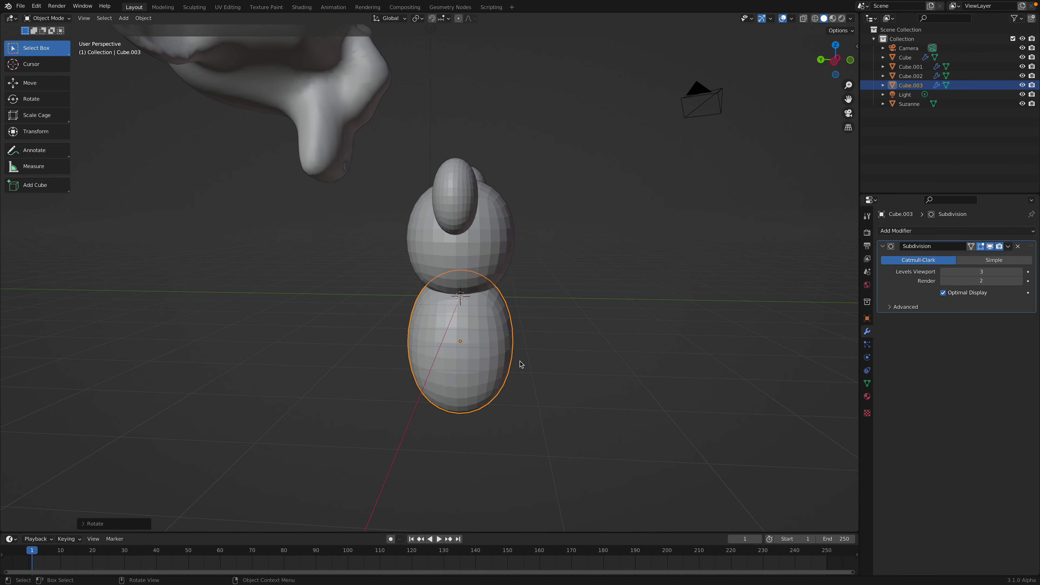
key("g")
left_click(568, 272)
key("s")
left_click(527, 306)
key("g")
left_click(549, 293)
- In Edit Mode, resize the bottom face of the nose's cage
middle_click_drag(549, 293, 523, 262)
scroll(488, 284, "up", 2)
key("Tab")
key("Tab")
key("Tab")
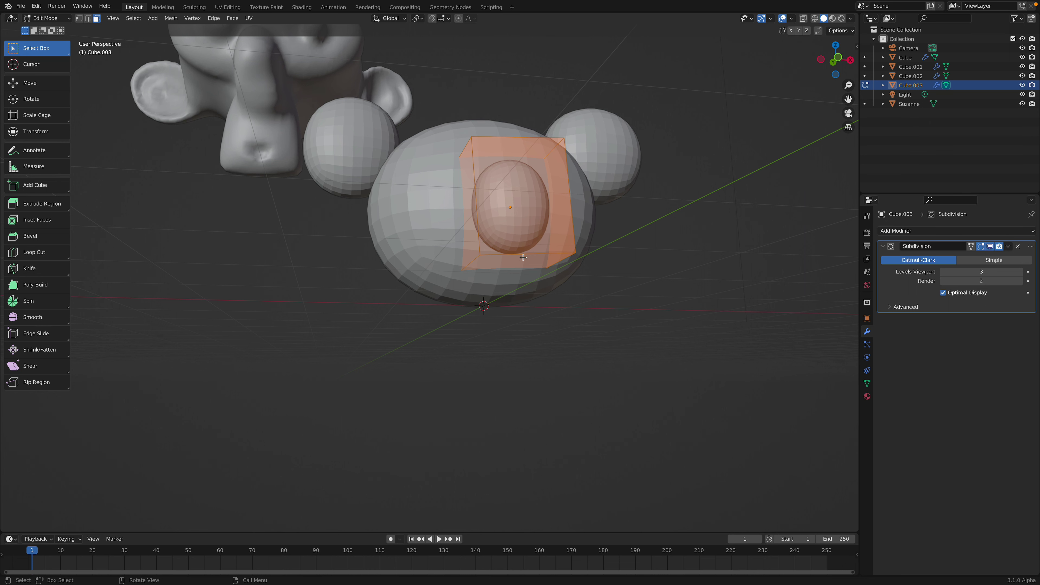
left_click(524, 261)
key("s")
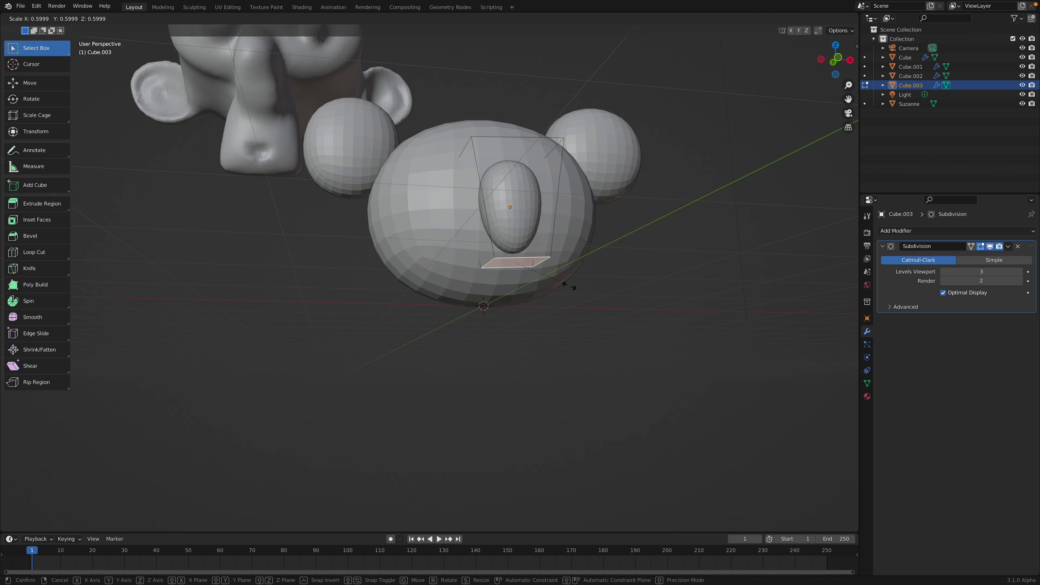
left_click(633, 283)
- Shrink the top face of the nose's cage to give it an egg shape, and return to Object Mode
middle_click_drag(601, 288, 577, 286)
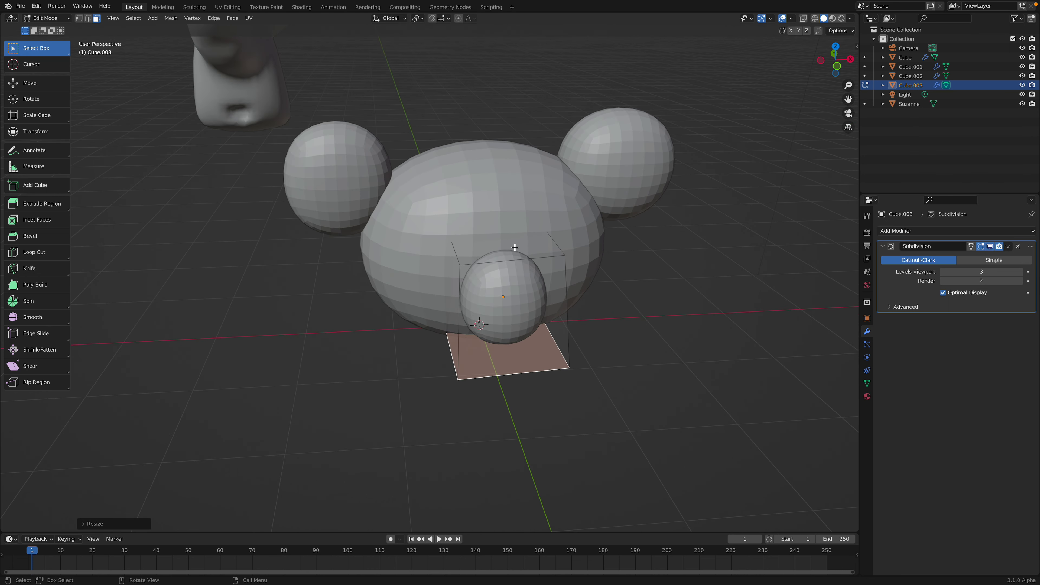
left_click(538, 258)
key("s")
left_click(588, 286)
key("Tab")
- Scale the whole nose down slightly and position it against the front of the head
key("s")
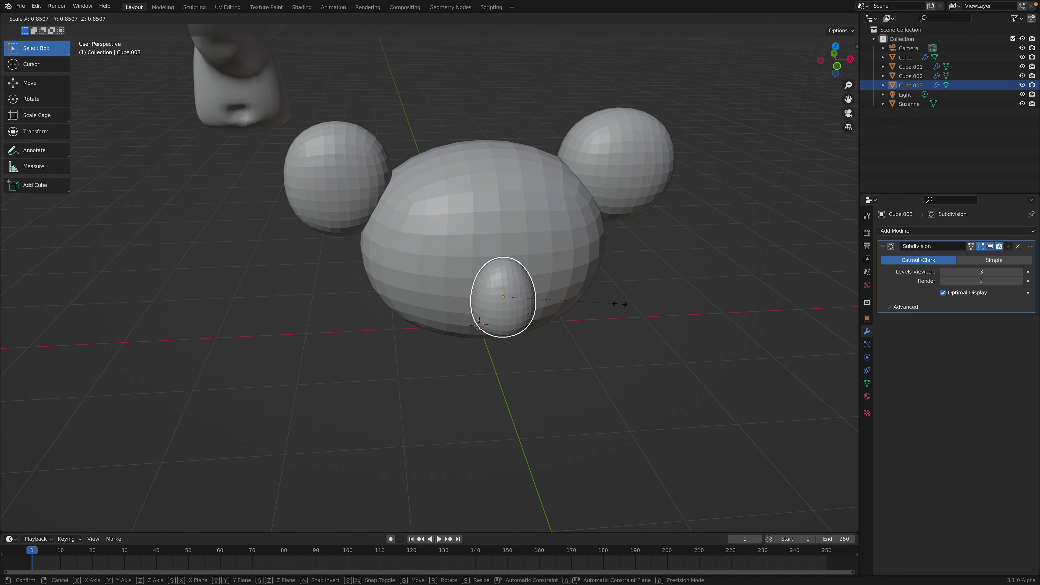
left_click(609, 302)
middle_click_drag(519, 292, 512, 269)
key("g")
left_click(499, 274)
- Duplicate the egg-shaped nose to just below the head and scale the copy up as a body
middle_click_drag(433, 195, 436, 168)
middle_click_drag(492, 240, 528, 242)
key("shift+d")
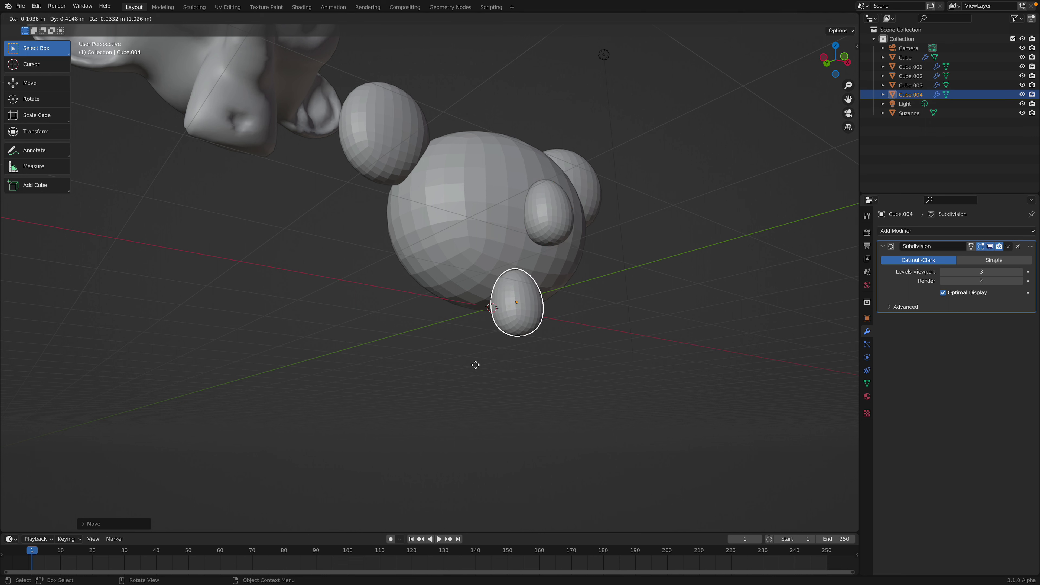
left_click(478, 370)
key("s")
left_click(699, 381)
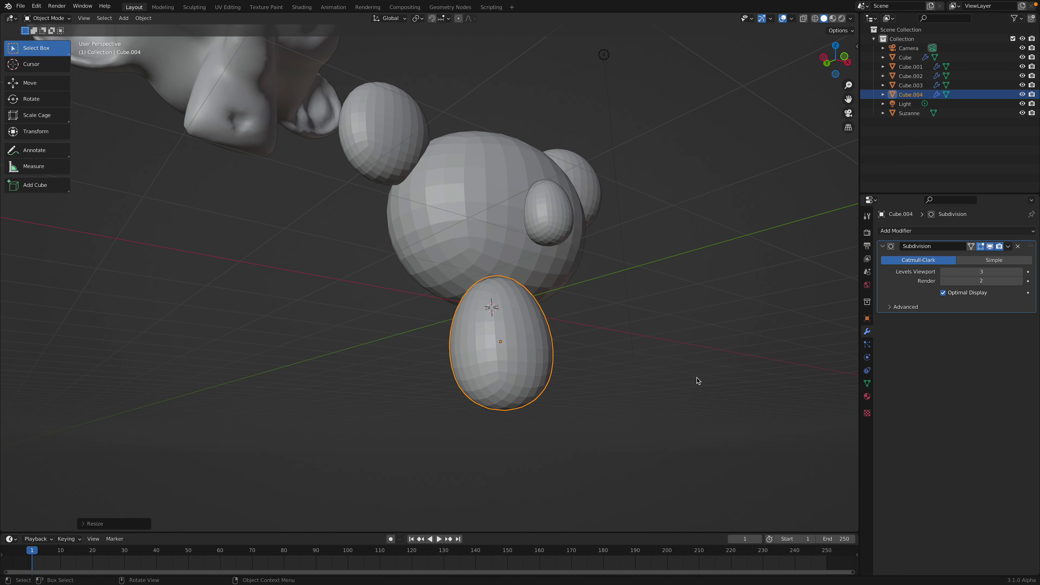
- In the front view, enlarge the egg-shaped body further and center it beneath the head
left_click(828, 65)
left_click(839, 64)
key("s")
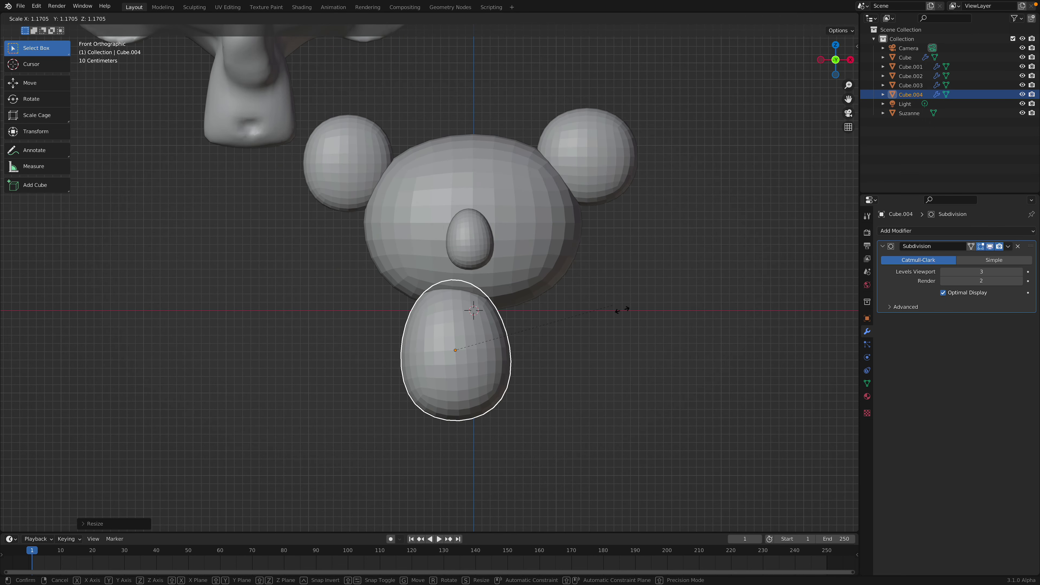
left_click(654, 325)
key("g")
left_click(681, 343)
middle_click_drag(648, 338, 757, 206)
left_click(838, 61)
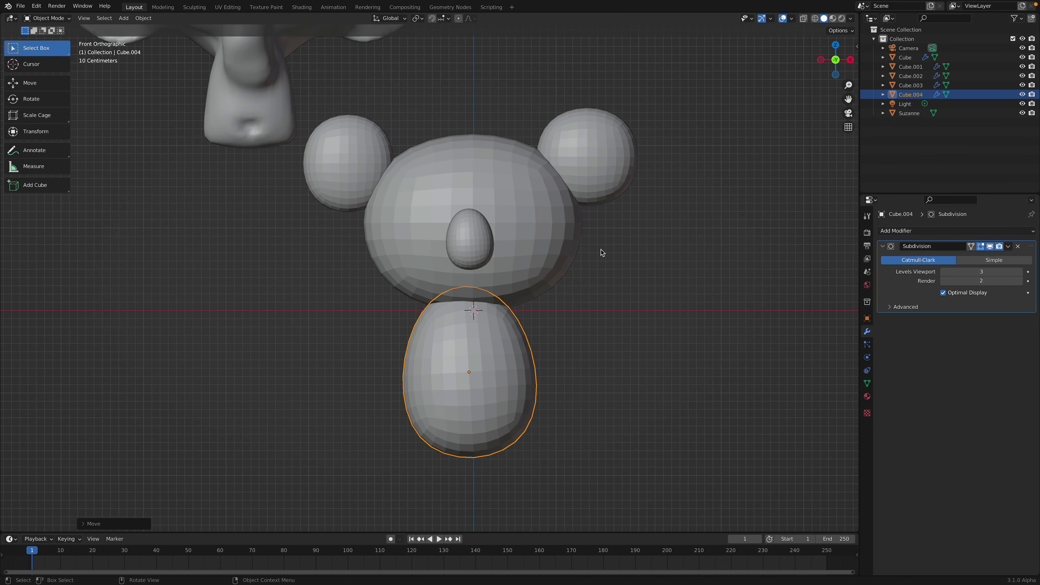
- Nudge the egg-shaped body up against the head and rotate it slightly, including a free trackball rotation
key("g")
left_click(615, 273)
key("r")
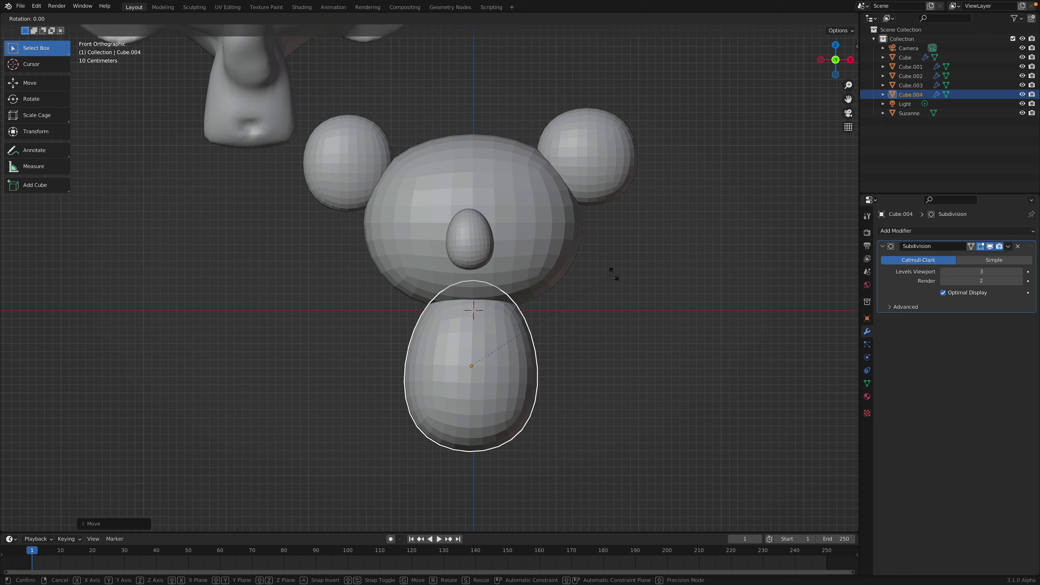
left_click(614, 279)
key("r")
key("r")
left_click(576, 262)
key("r")
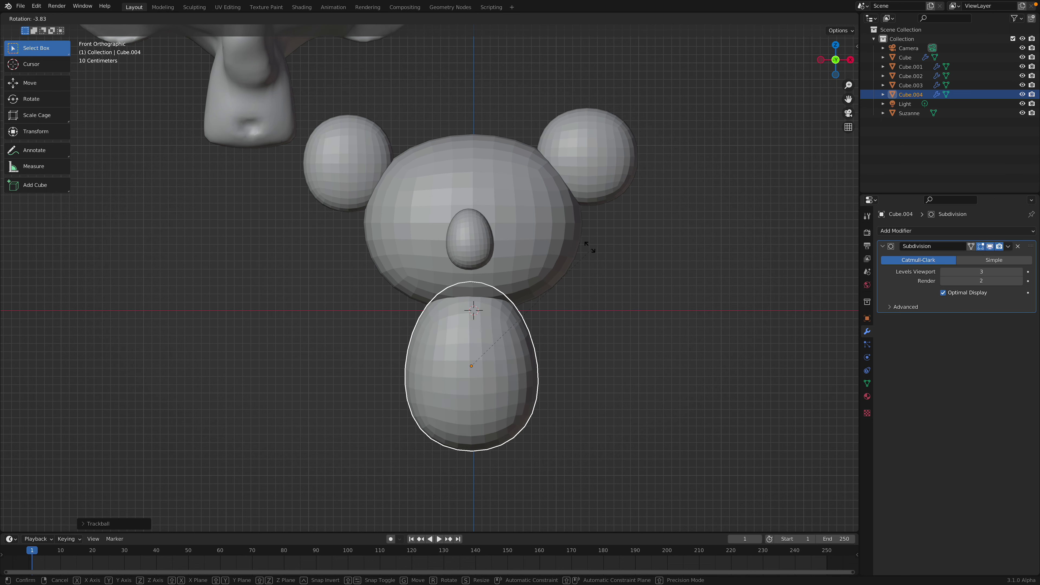
left_click(588, 248)
- Fine-tune the body's scale, tilt and position so it sits centered beneath the head
key("s")
left_click(591, 278)
scroll(583, 279, "down", 2)
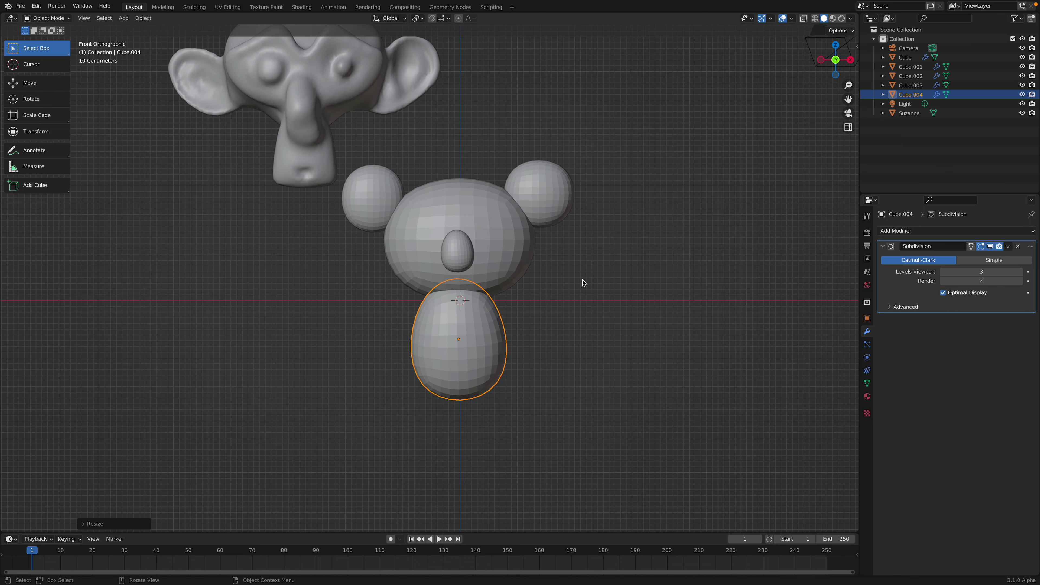
key("g")
left_click(589, 284)
key("s")
left_click(602, 292)
key("r")
left_click(606, 295)
key("g")
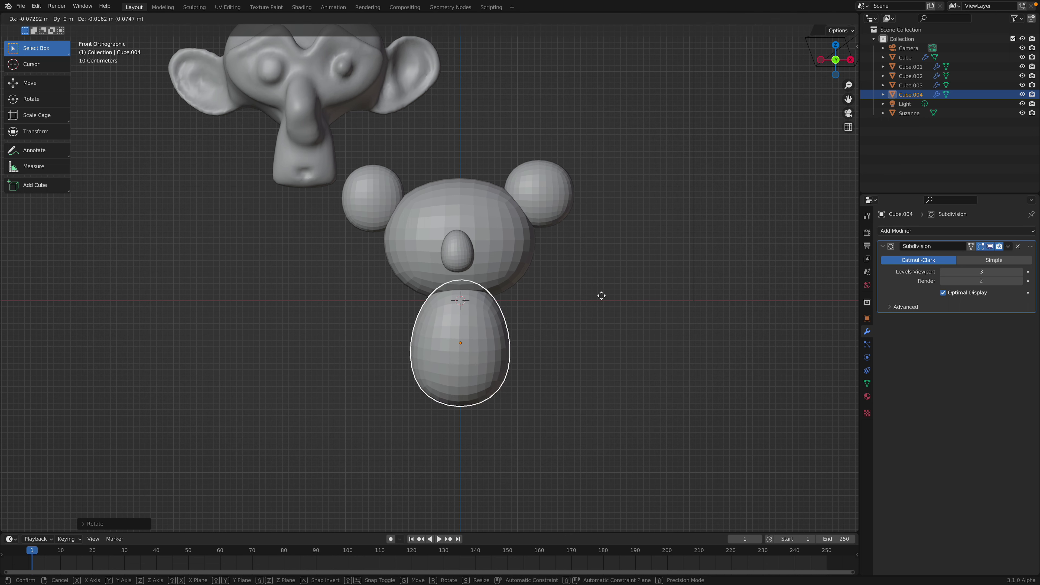
left_click(600, 295)
- Lower both ears along the sides of the head and slightly rescale the left ear
left_click_drag(549, 203, 557, 230)
left_click_drag(394, 199, 399, 222)
left_click(451, 163)
left_click(393, 206)
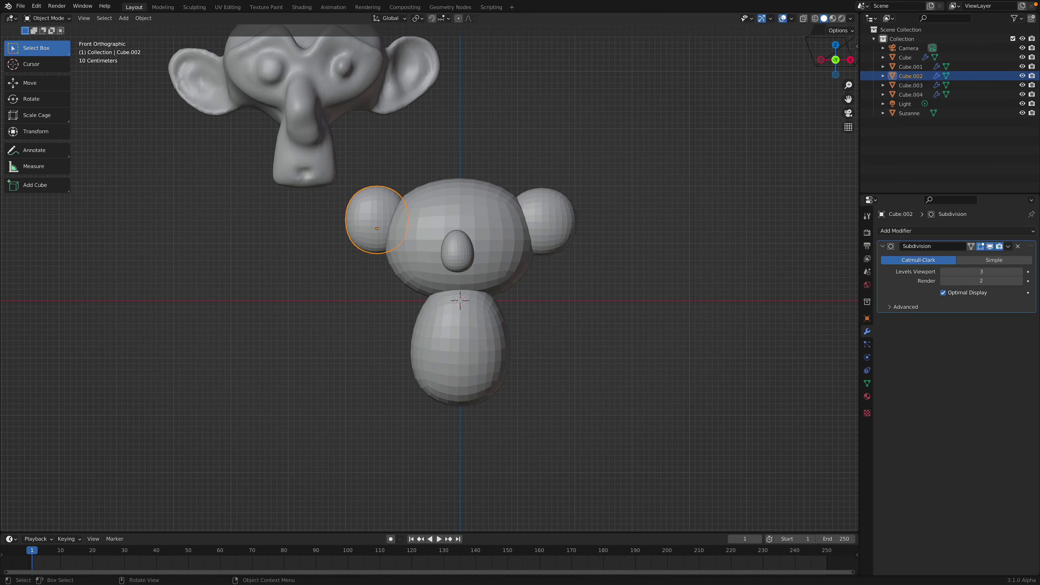
key("s")
left_click(393, 208)
- Deselect everything, save the file, and save an incremented copy as random_sculpt_Therapy_002.blend
key("alt+a")
key("ctrl+s")
middle_click_drag(465, 181, 389, 172)
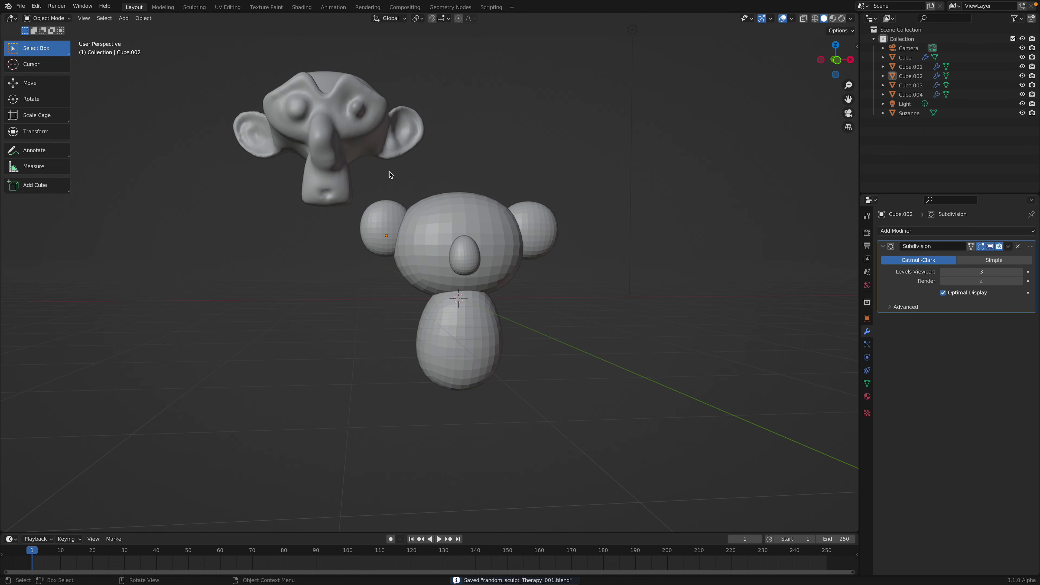
left_click(20, 6)
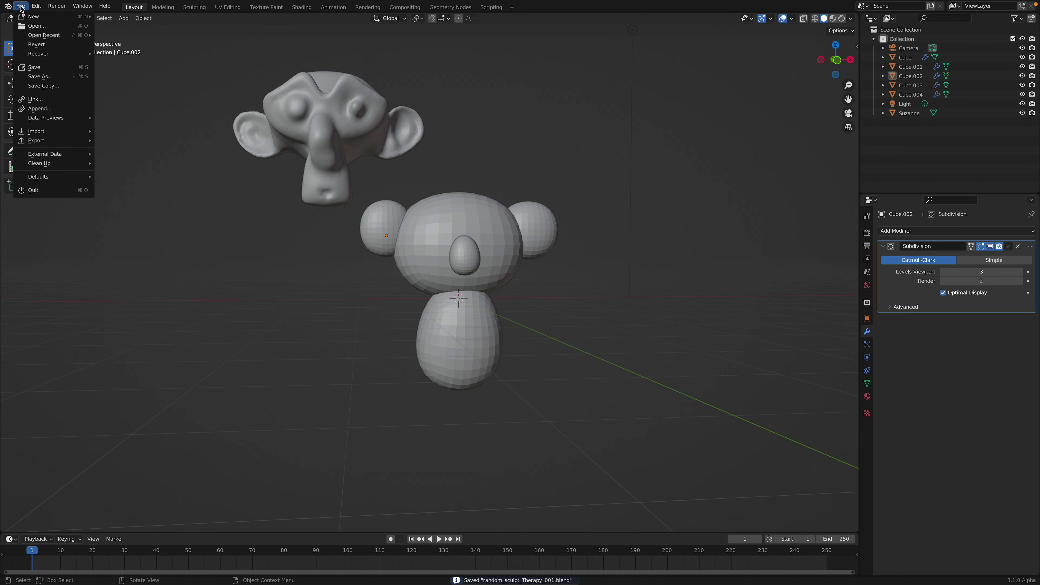
left_click(20, 6)
left_click(21, 5)
left_click(43, 77)
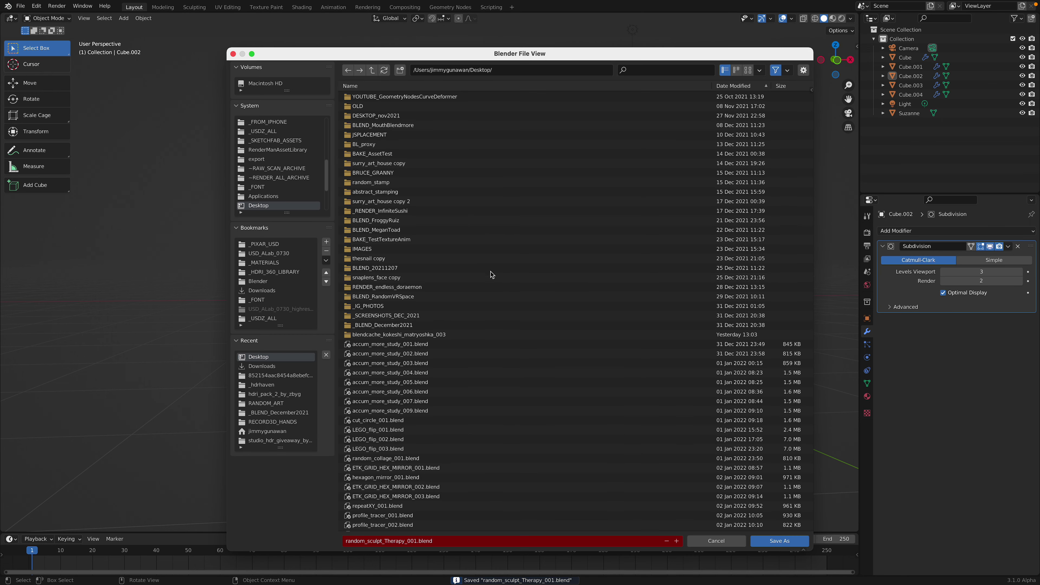
left_click(676, 541)
left_click(780, 541)
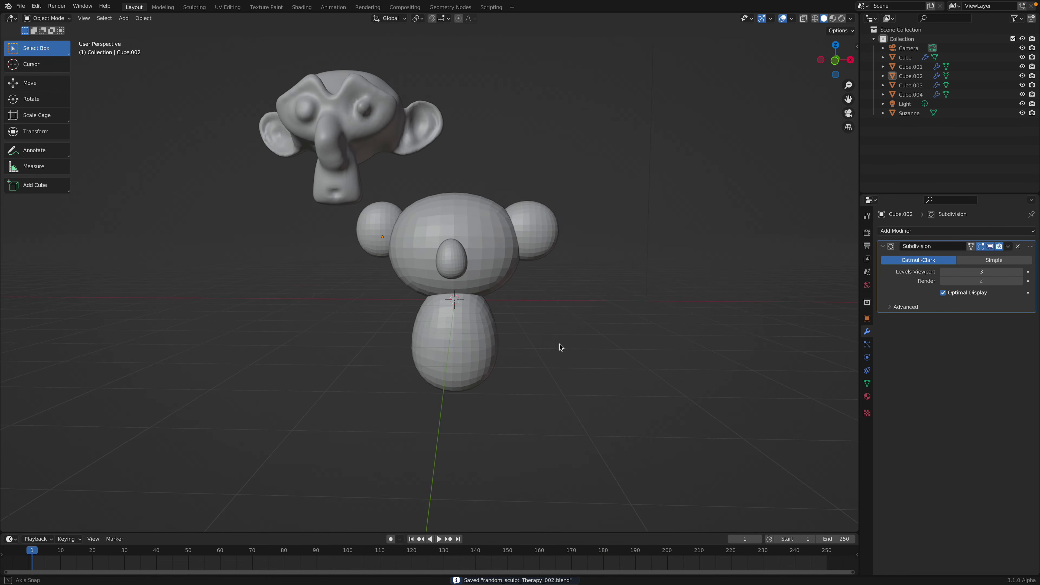
- In Edit Mode on the right ear (Cube.001), move the outer side face of its cage inward
left_click(538, 252)
left_click(908, 85)
left_click(908, 67)
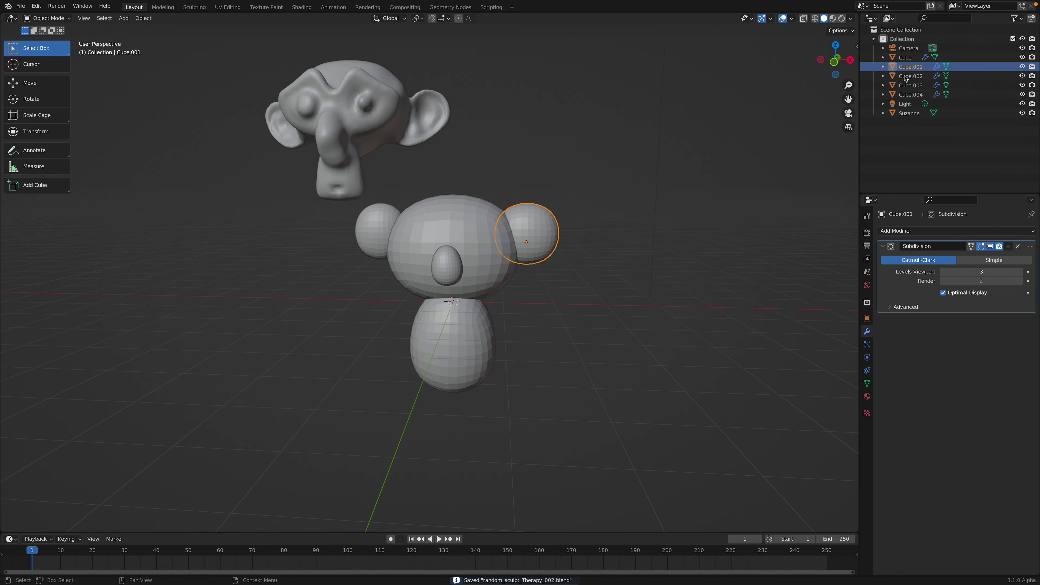
middle_click_drag(569, 224, 542, 230)
key("Tab")
key("Tab")
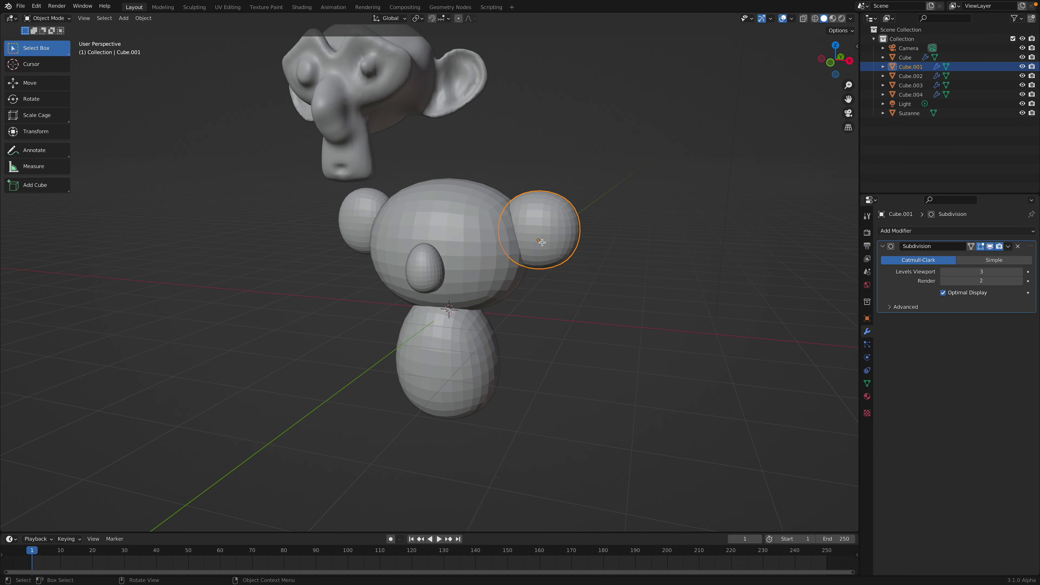
key("Tab")
left_click(593, 223)
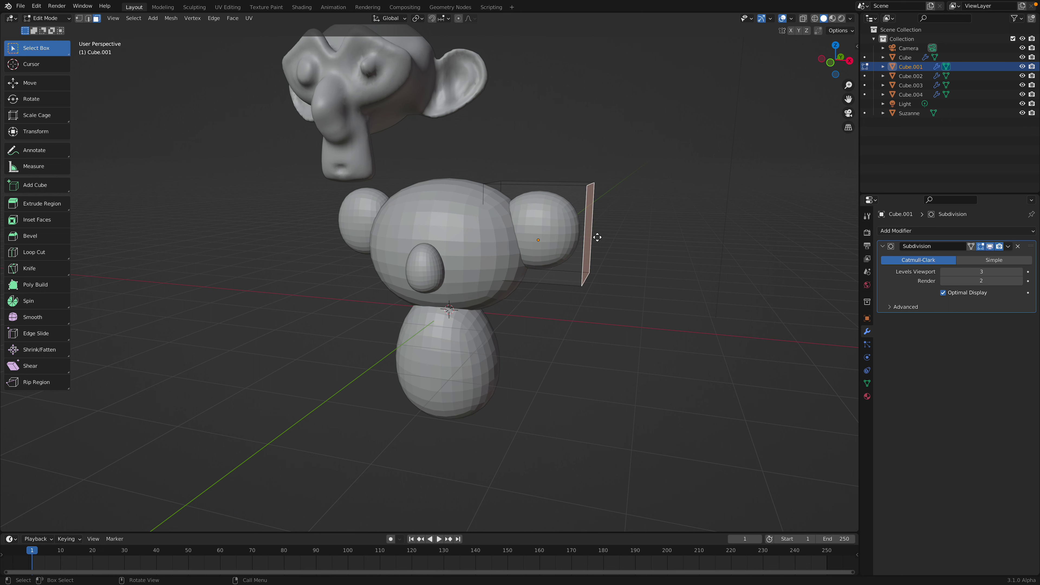
key("g")
left_click(586, 237)
- Shift the top face of the right ear's cage and scale it down, and return to Object Mode
left_click(548, 183)
key("g")
left_click(549, 186)
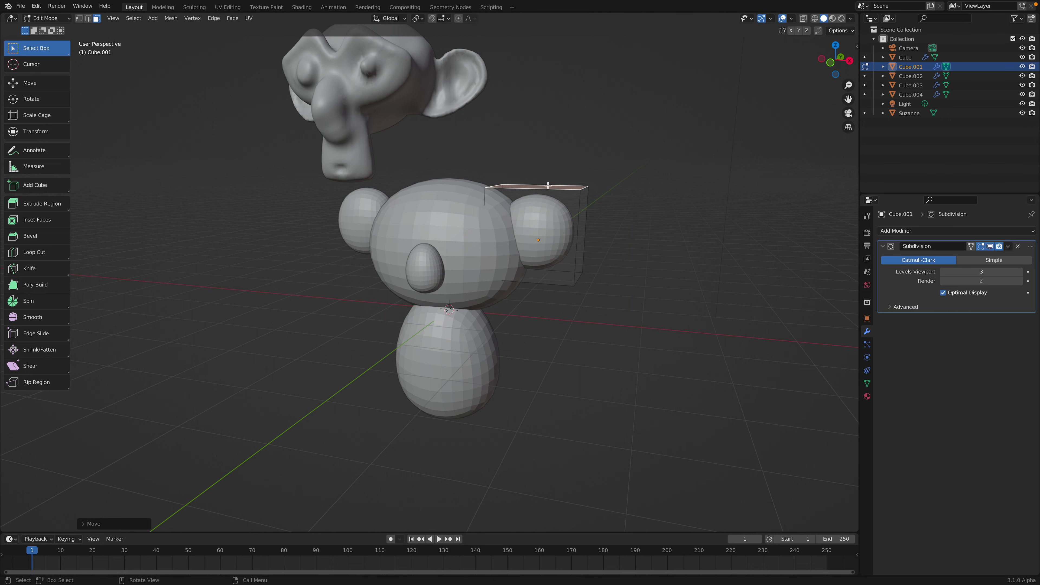
key("s")
left_click(603, 199)
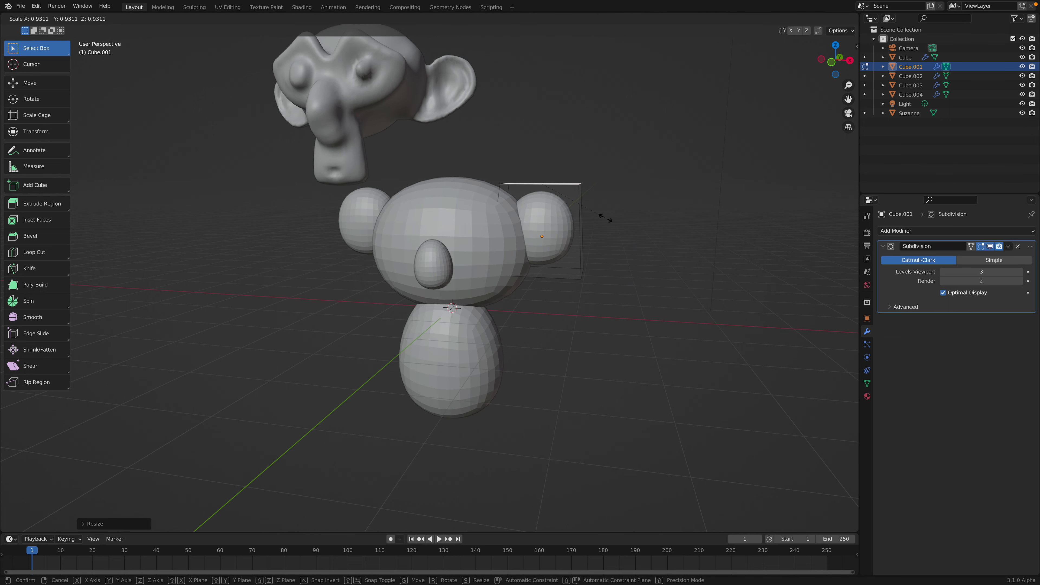
middle_click_drag(604, 216, 375, 223)
key("Tab")
- Move the left ear slightly lower on the side of the head
left_click(366, 214)
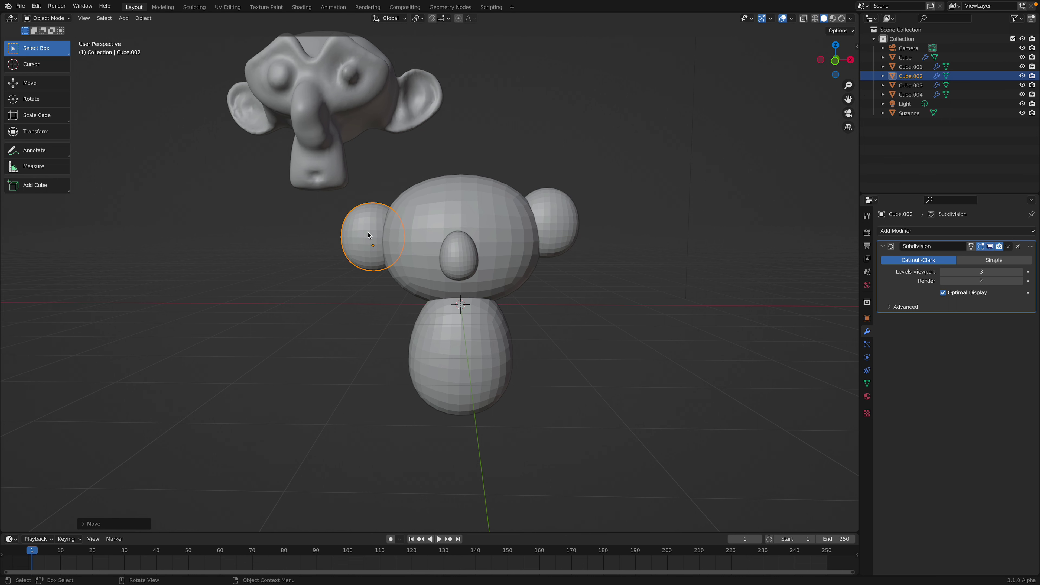
key("Tab")
key("Tab")
- Raise the top face of the head's cage slightly in Edit Mode, and save the file from Object Mode
left_click(443, 225)
key("Tab")
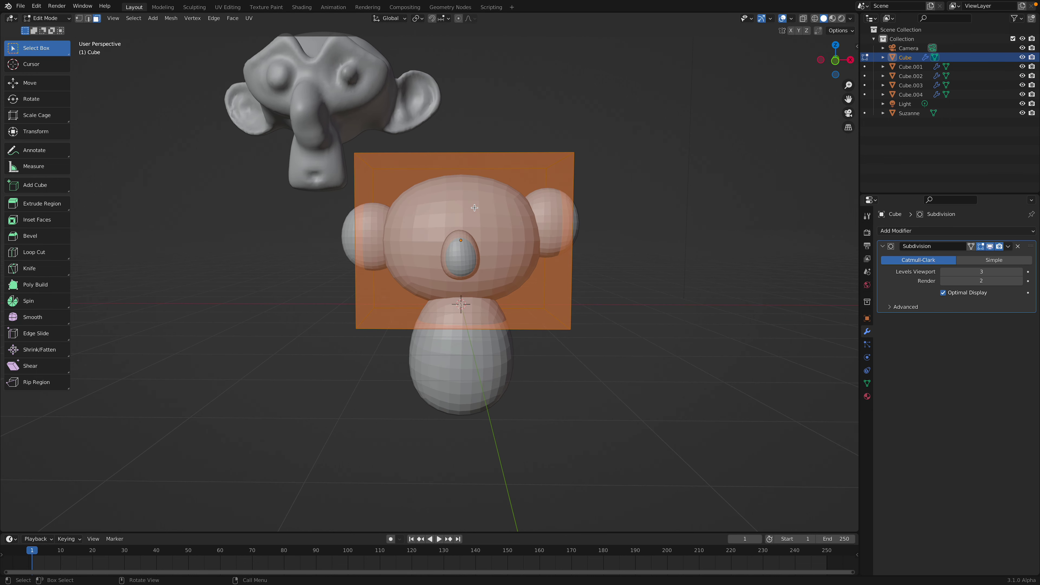
key("Tab")
key("Tab")
middle_click_drag(443, 225, 496, 182)
left_click(496, 182)
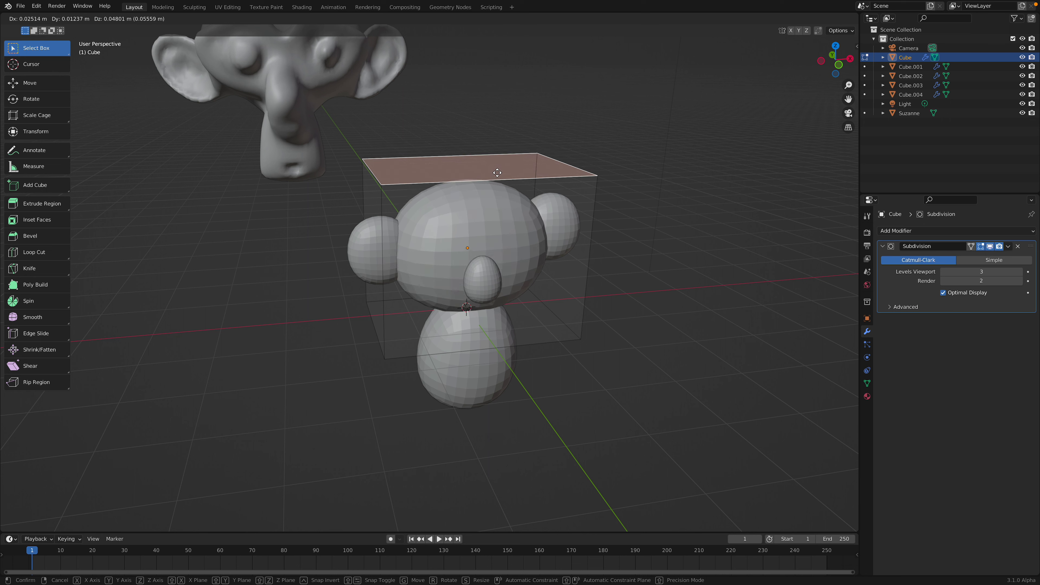
key("Tab")
middle_click_drag(546, 240, 512, 221)
key("ctrl+s")
- In the front view, move the left ear up to bring it closer to the right ear's height
left_click(479, 311)
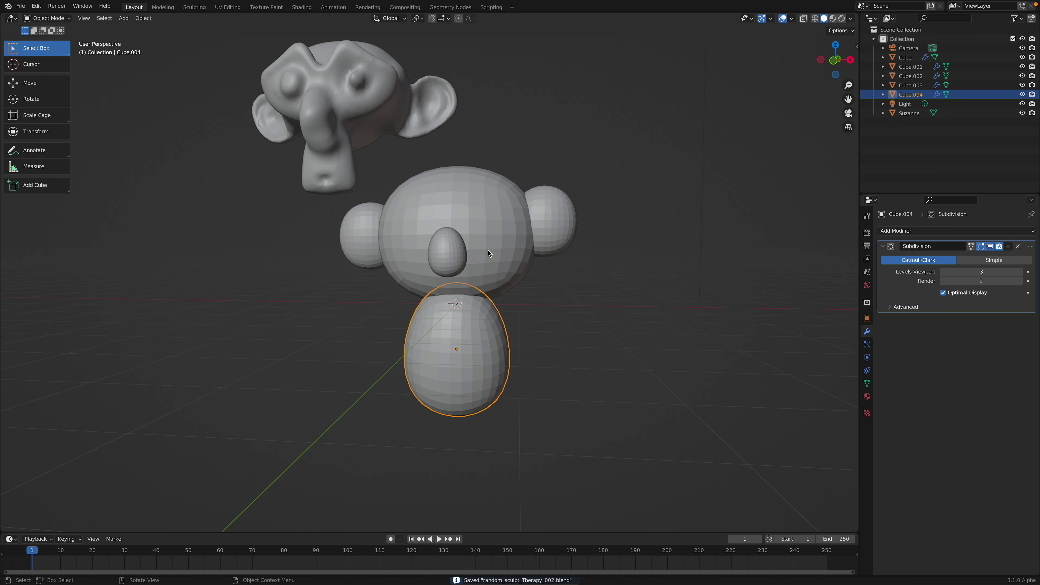
left_click(488, 250)
left_click(537, 240)
scroll(537, 240, "down", 2)
left_click(833, 60)
scroll(540, 260, "up", 4)
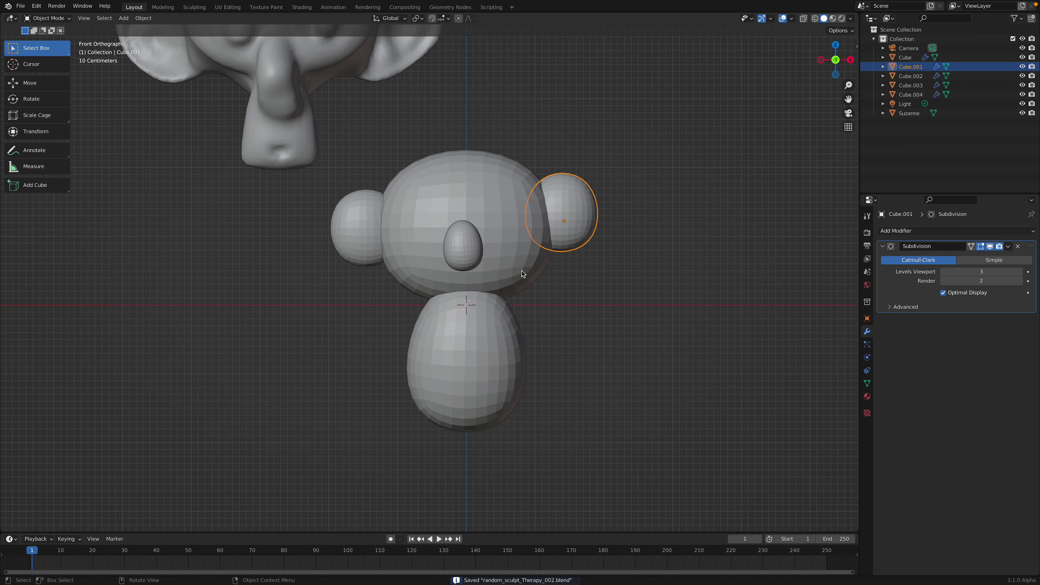
left_click(530, 269)
left_click(516, 155)
left_click_drag(357, 218, 368, 206)
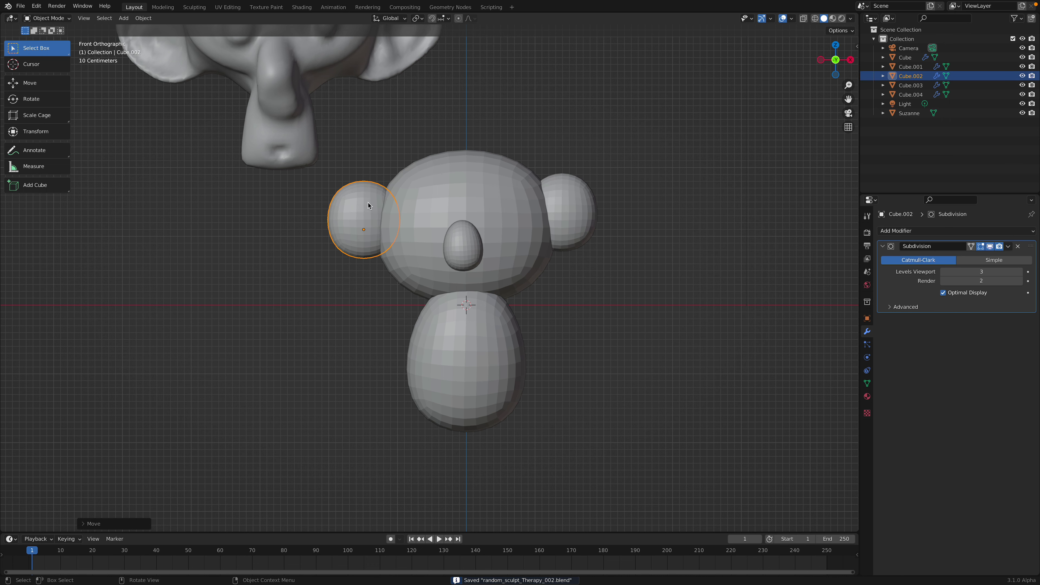
- Save an incremented copy of the file as random_sculpt_Therapy_003.blend
left_click(20, 6)
left_click(45, 79)
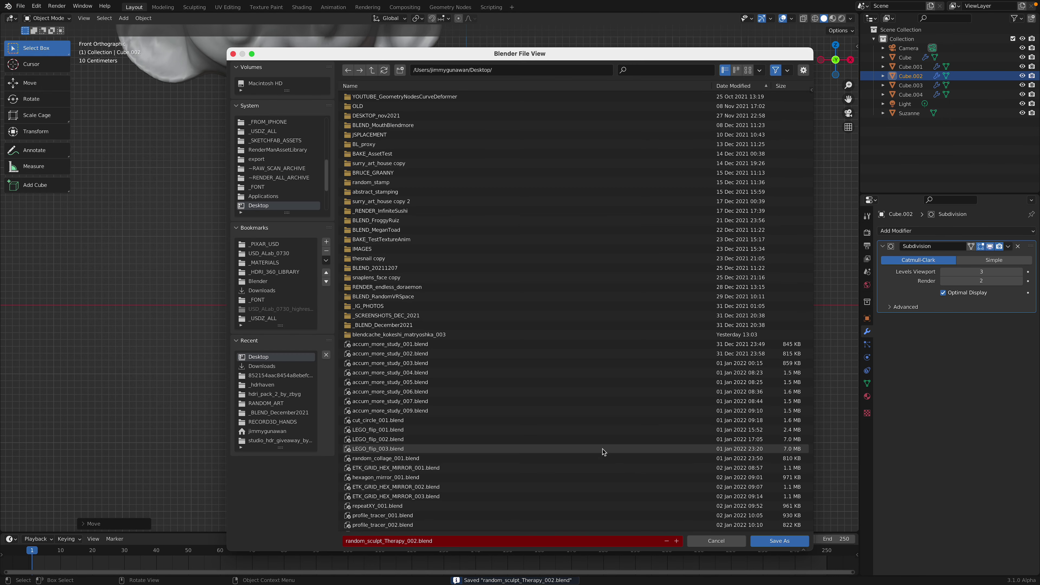
left_click(677, 542)
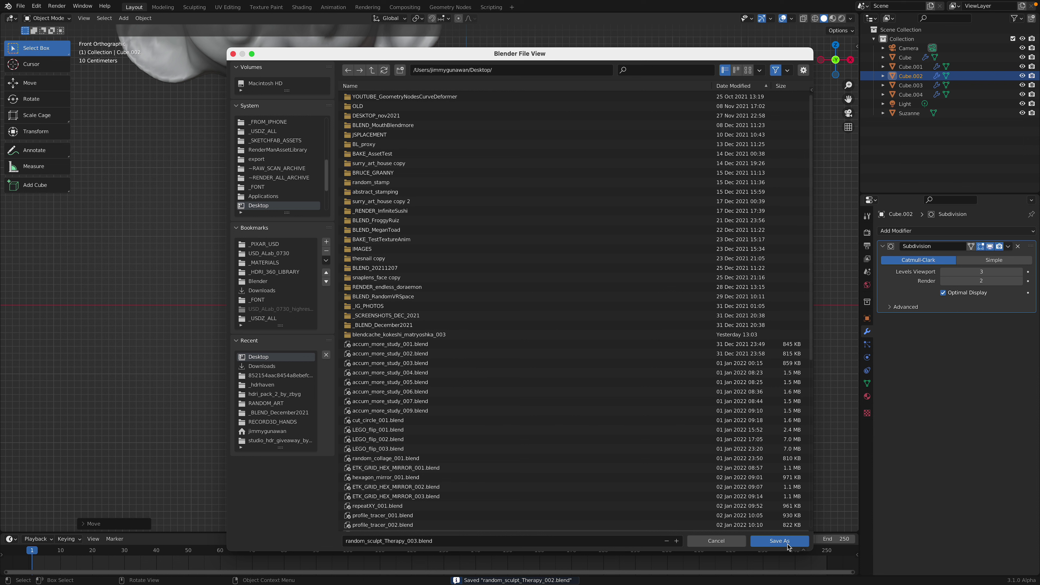
left_click(780, 541)
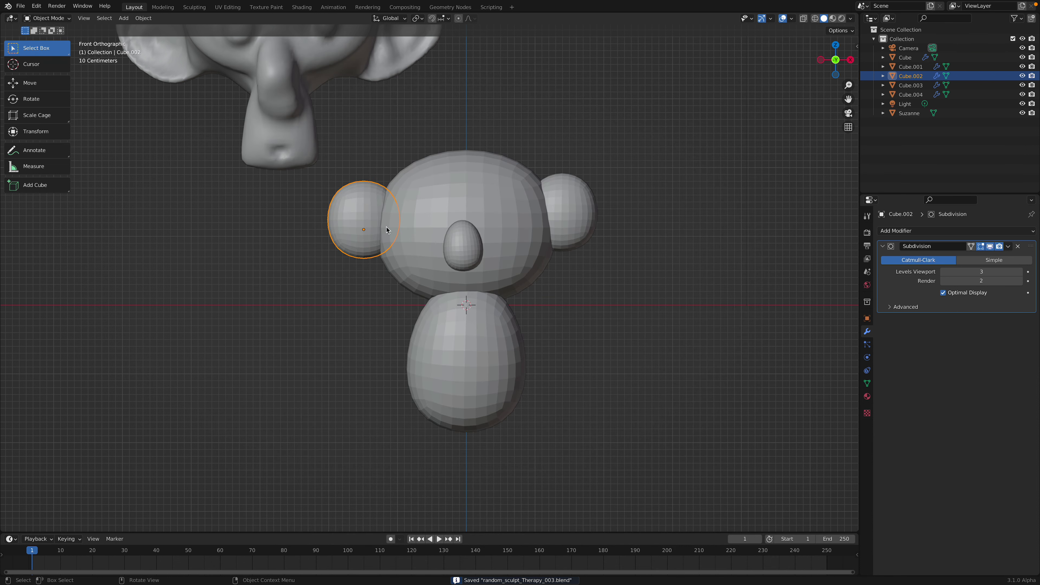
- Convert the head, ears, nose and body to meshes and join them into a single object
left_click_drag(316, 216, 614, 346)
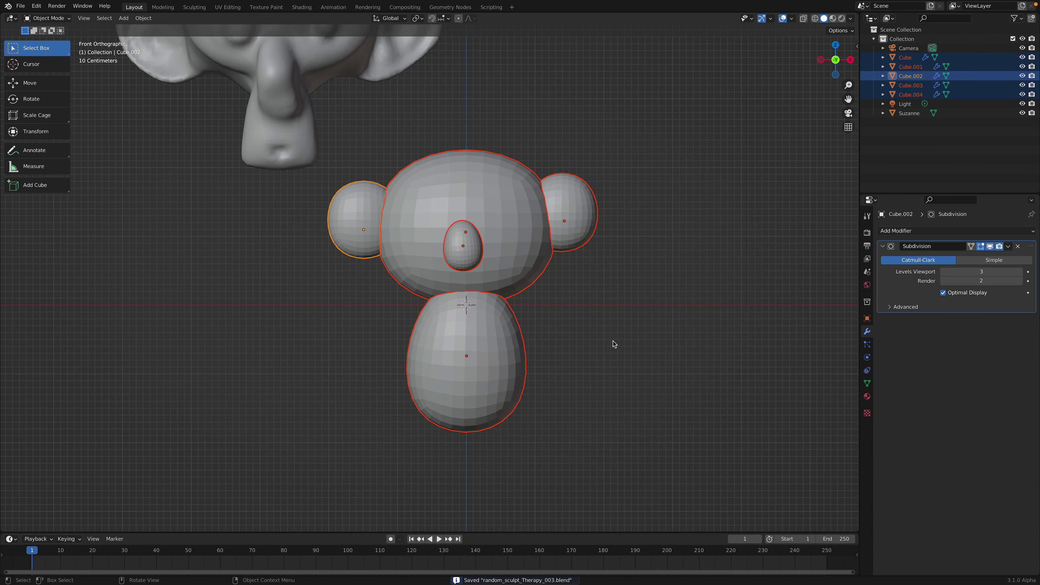
right_click(530, 249)
mouse_move(524, 279)
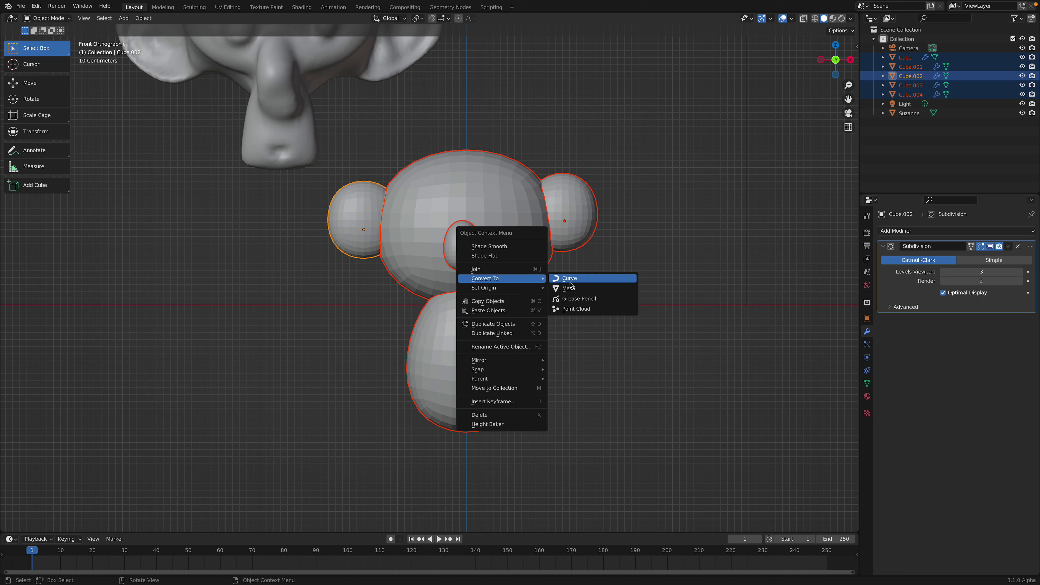
left_click(589, 288)
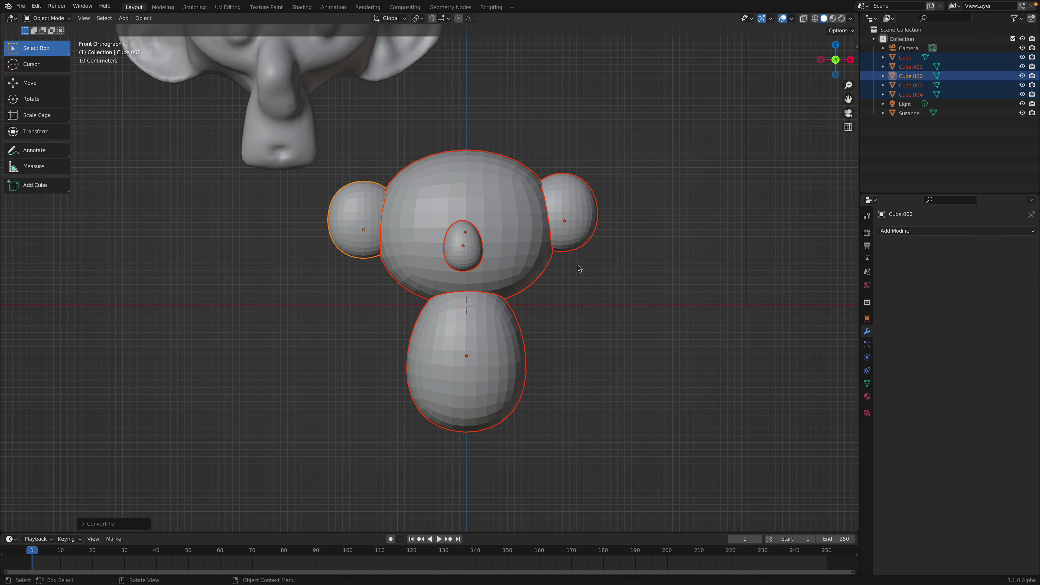
key("ctrl+j")
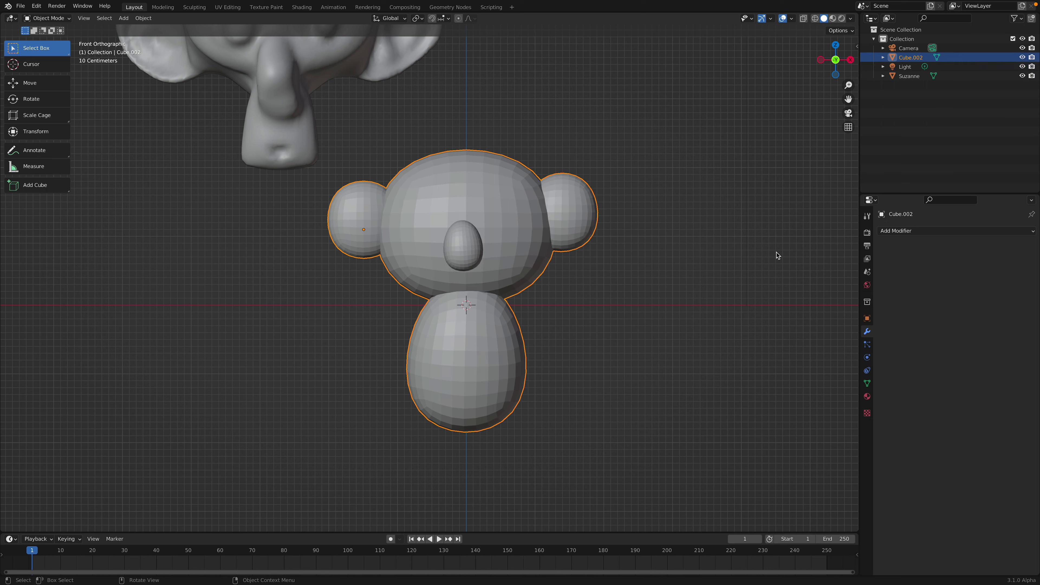
- Add a voxel Remesh modifier with smooth shading to the joined figure and inspect the blended surface from several angles
left_click(906, 232)
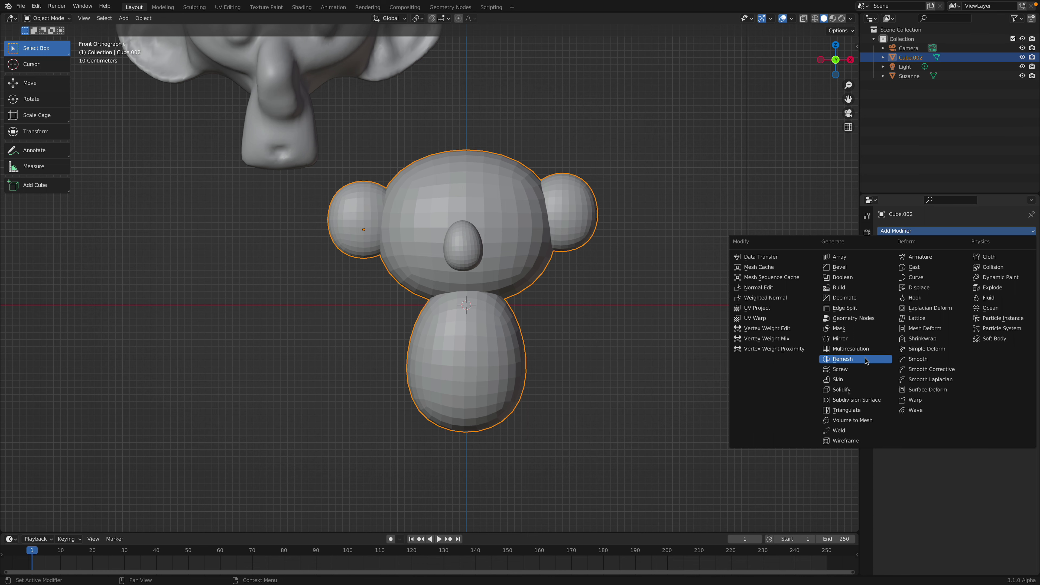
left_click(866, 360)
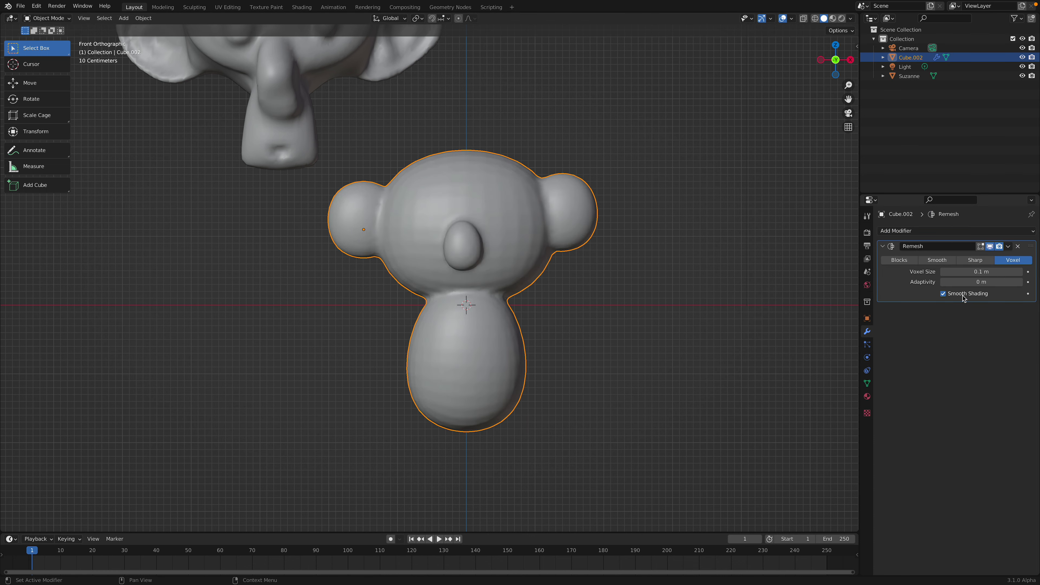
middle_click_drag(481, 235, 661, 183)
left_click(834, 57)
middle_click_drag(519, 219, 581, 228)
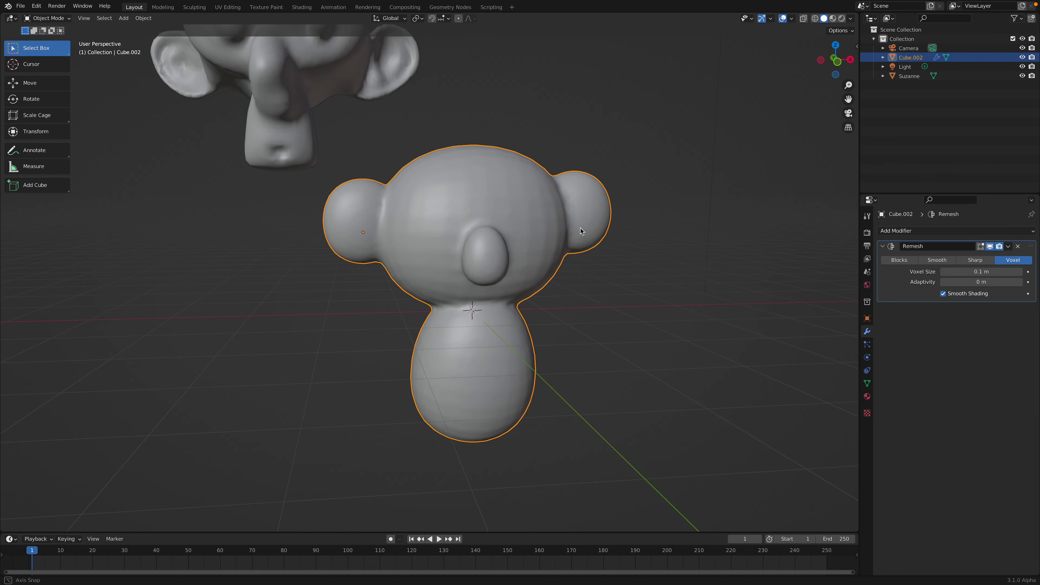
scroll(512, 227, "up", 1)
middle_click_drag(456, 174, 461, 270)
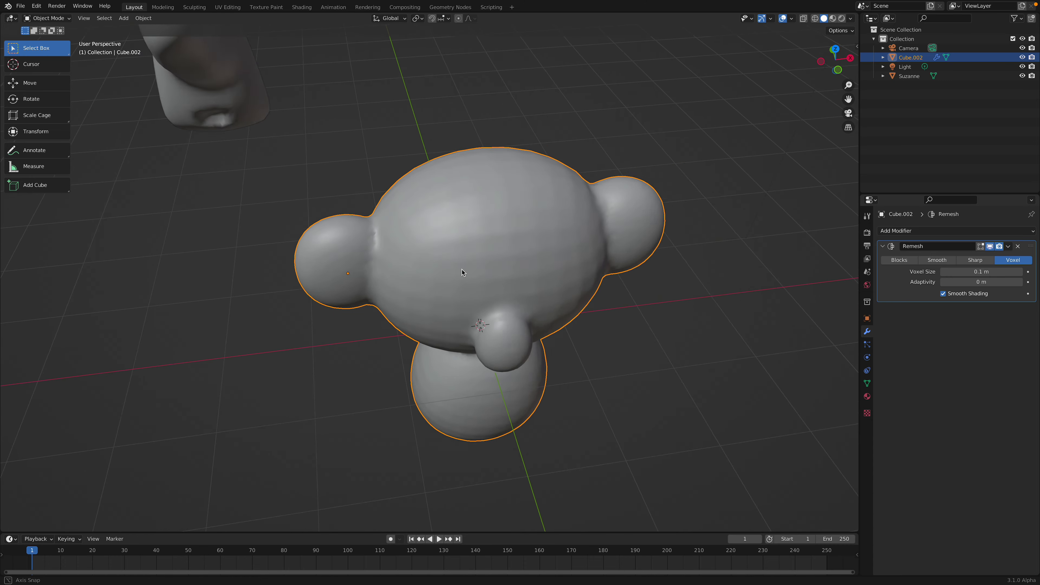
scroll(461, 269, "up", 3)
scroll(566, 264, "down", 2)
middle_click_drag(566, 267, 569, 207)
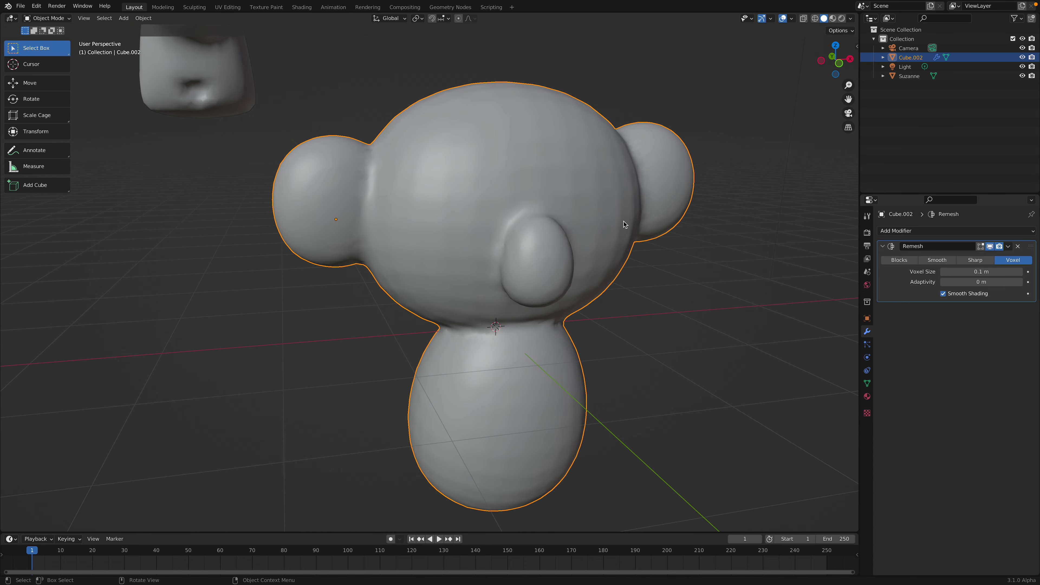
- Apply the Remesh modifier to the figure and save the file
key("ctrl+a")
middle_click_drag(515, 234, 343, 181)
key("ctrl+s")
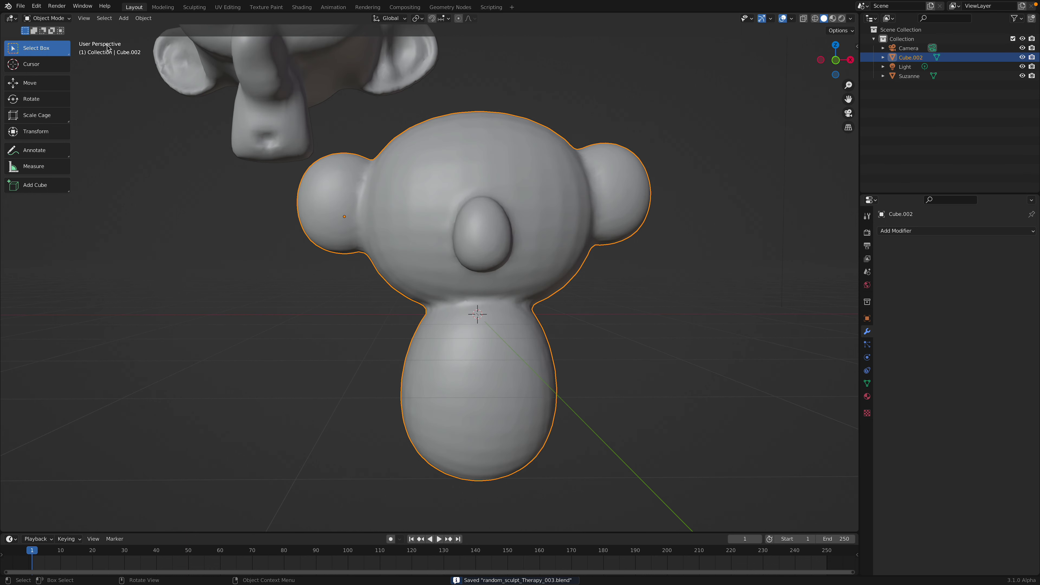
- Switch the remeshed figure to Sculpt Mode
left_click(56, 21)
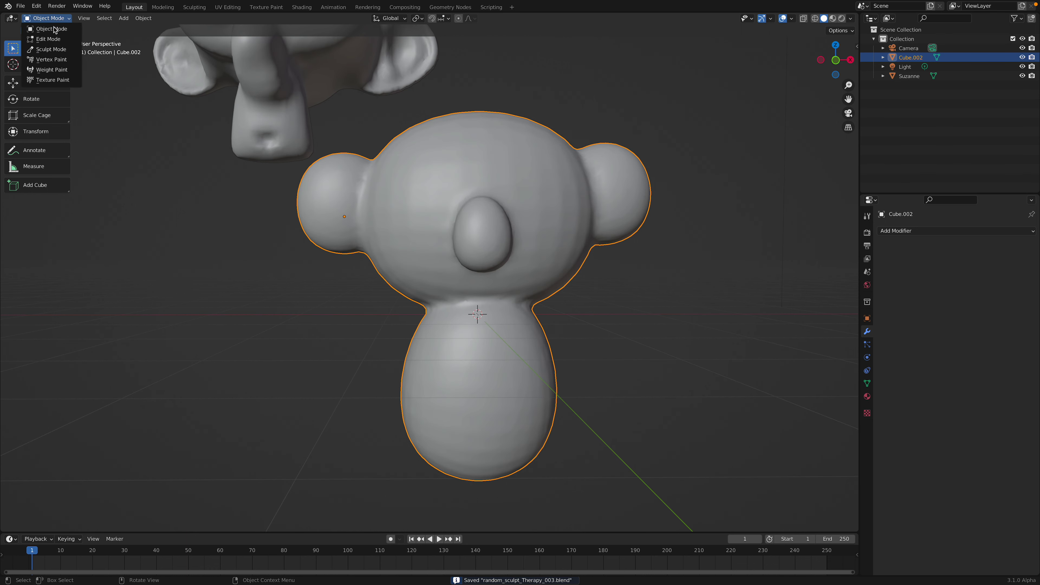
left_click(60, 50)
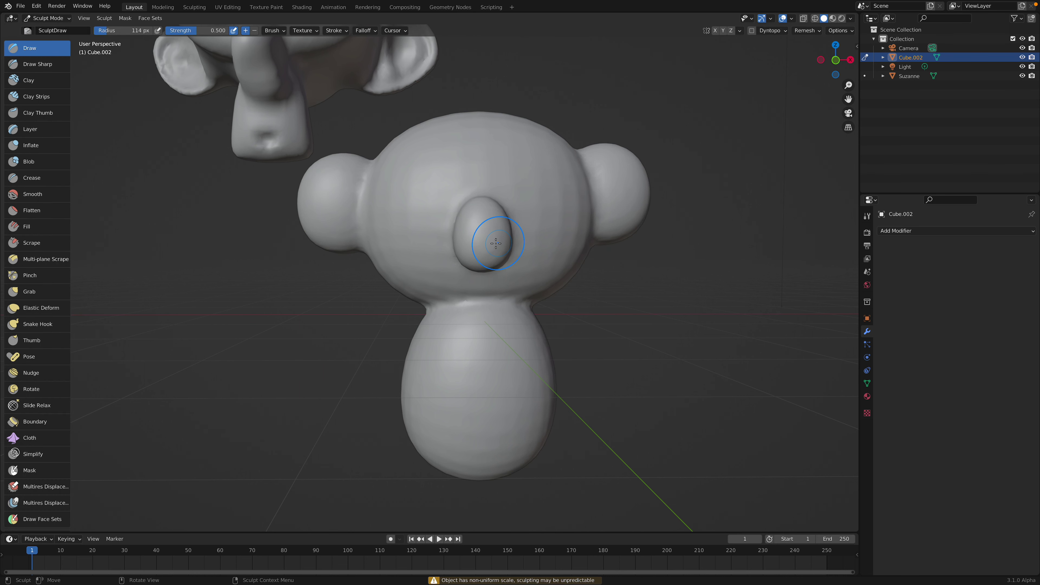
- Widen the sculpting tool list to show full brush names and enable Dyntopo on the figure
scroll(481, 232, "up", 3)
middle_click_drag(441, 221, 426, 210)
scroll(426, 210, "down", 3)
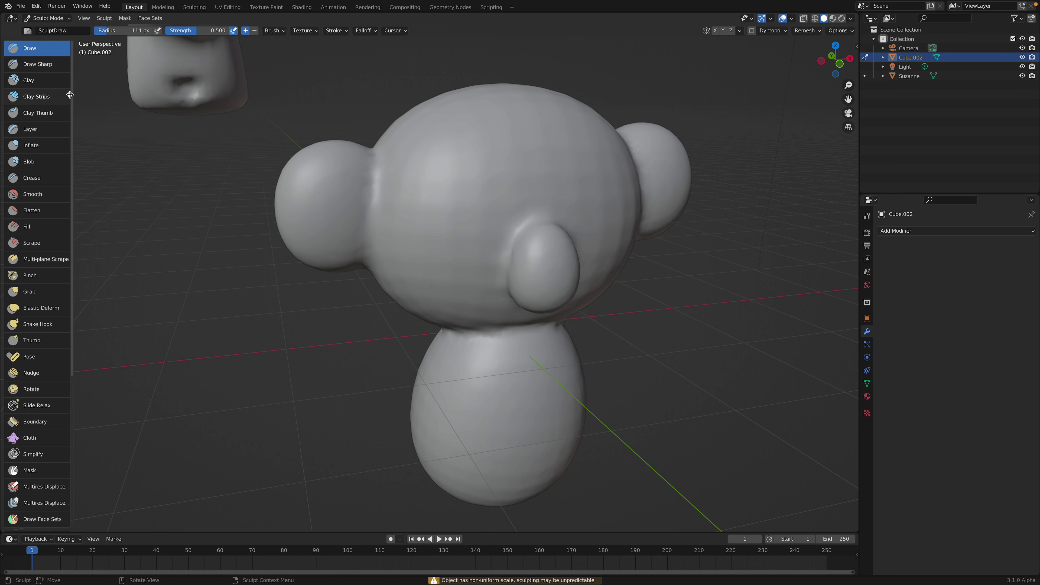
mouse_move(70, 94)
left_mouse_down()
mouse_move(97, 103)
mouse_move(87, 107)
left_mouse_up()
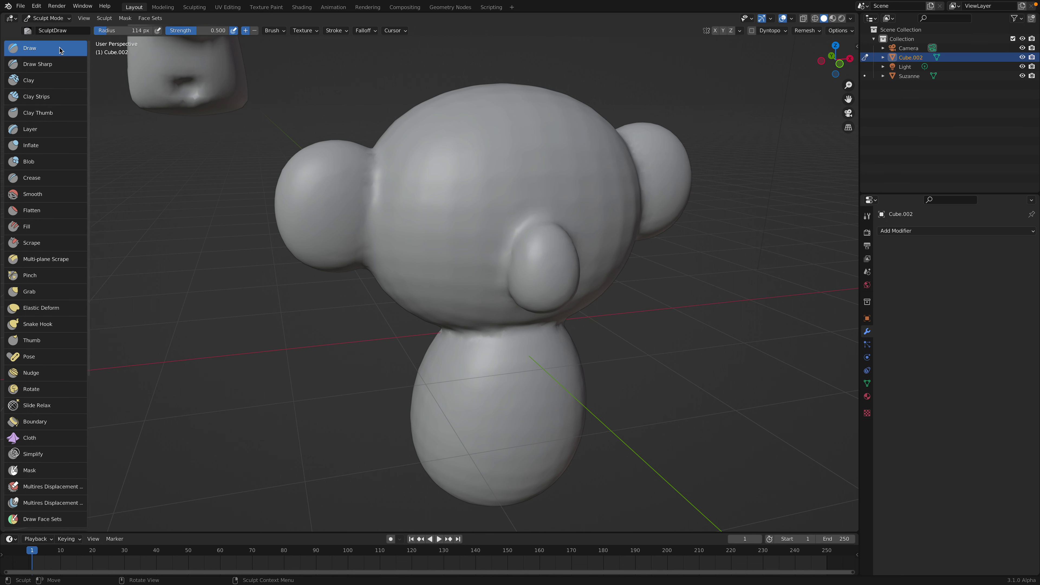
left_click(754, 31)
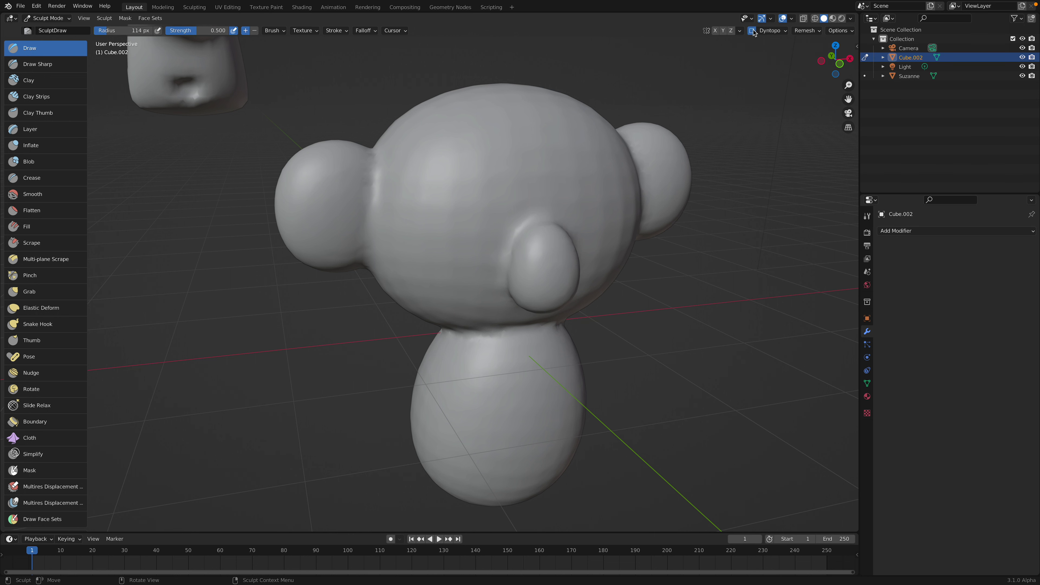
middle_click_drag(462, 208, 458, 199)
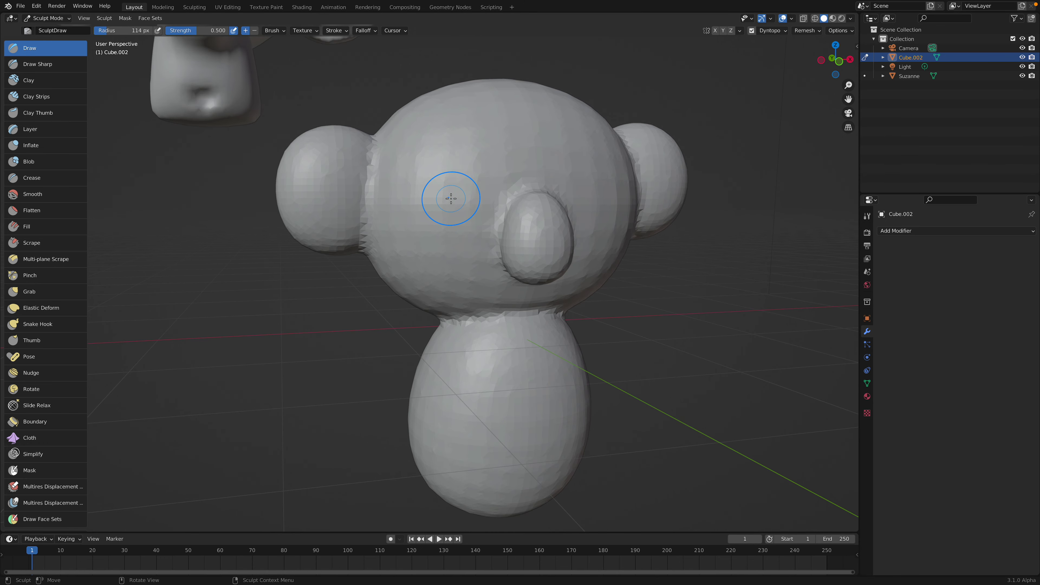
- Carve an oval eye socket on each side of the figure's face with the Draw brush
mouse_move(445, 181)
left_mouse_down()
mouse_move(435, 164)
mouse_move(450, 193)
mouse_move(417, 156)
mouse_move(436, 151)
mouse_move(434, 196)
mouse_move(453, 151)
mouse_move(472, 144)
left_mouse_up()
scroll(473, 144, "up", 3)
scroll(472, 144, "up", 5, "shift")
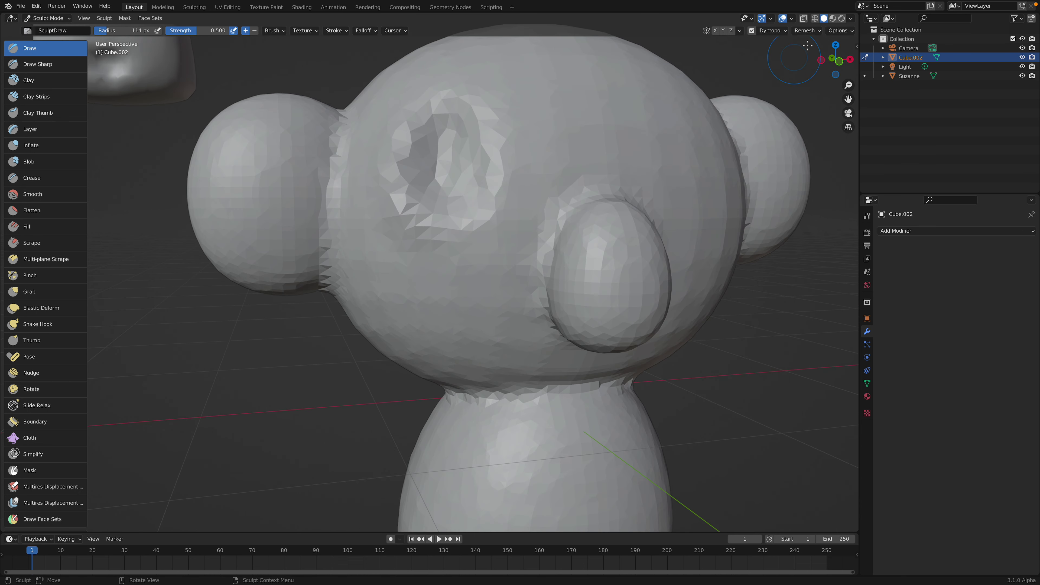
left_click(777, 36)
mouse_move(439, 142)
left_mouse_down()
mouse_move(452, 153)
mouse_move(434, 131)
mouse_move(424, 193)
mouse_move(463, 131)
mouse_move(407, 181)
mouse_move(449, 228)
mouse_move(475, 117)
mouse_move(436, 109)
left_mouse_up()
middle_click_drag(442, 127, 356, 152)
mouse_move(558, 158)
left_mouse_down()
mouse_move(545, 229)
mouse_move(581, 185)
mouse_move(549, 139)
mouse_move(540, 215)
mouse_move(574, 233)
mouse_move(546, 123)
mouse_move(565, 193)
mouse_move(553, 165)
left_mouse_up()
middle_click_drag(532, 158, 556, 175)
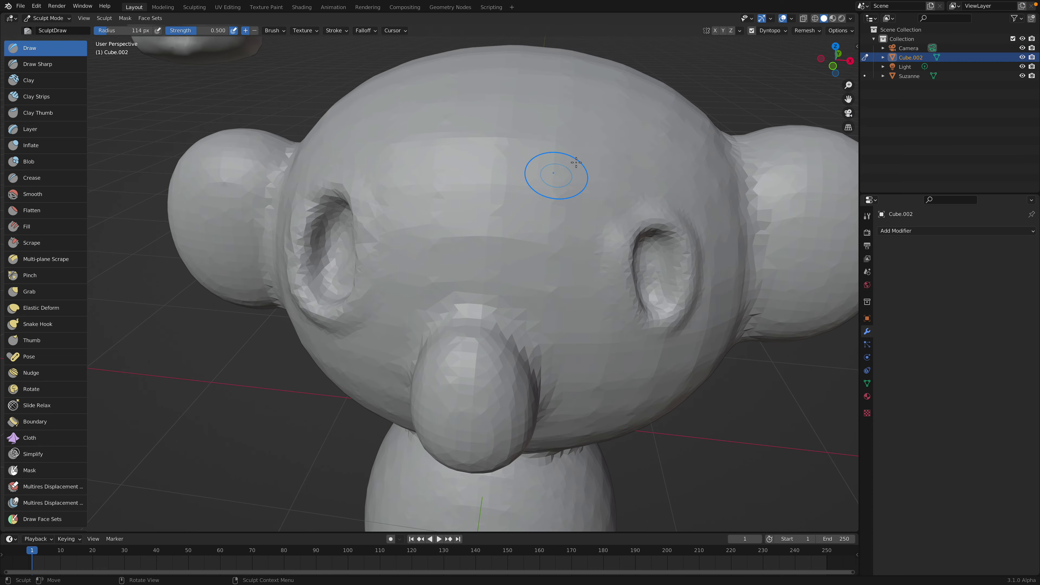
- Sculpt a raised eyebrow above each eye socket
mouse_move(617, 164)
left_mouse_down()
mouse_move(596, 170)
mouse_move(675, 166)
mouse_move(601, 169)
mouse_move(641, 166)
left_mouse_up()
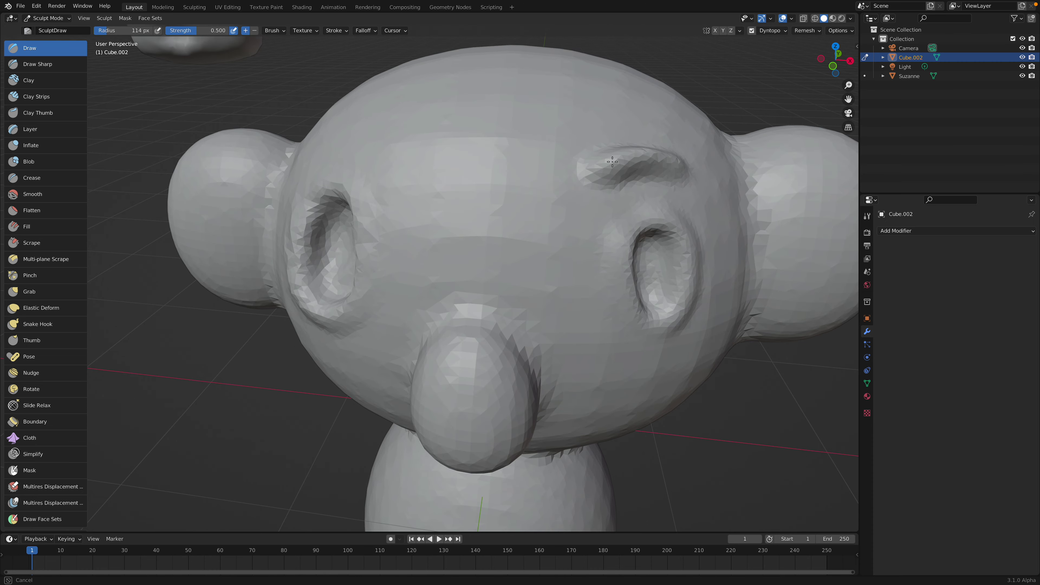
middle_click_drag(594, 166, 637, 165)
mouse_move(408, 152)
left_mouse_down()
mouse_move(425, 142)
mouse_move(472, 148)
left_mouse_up()
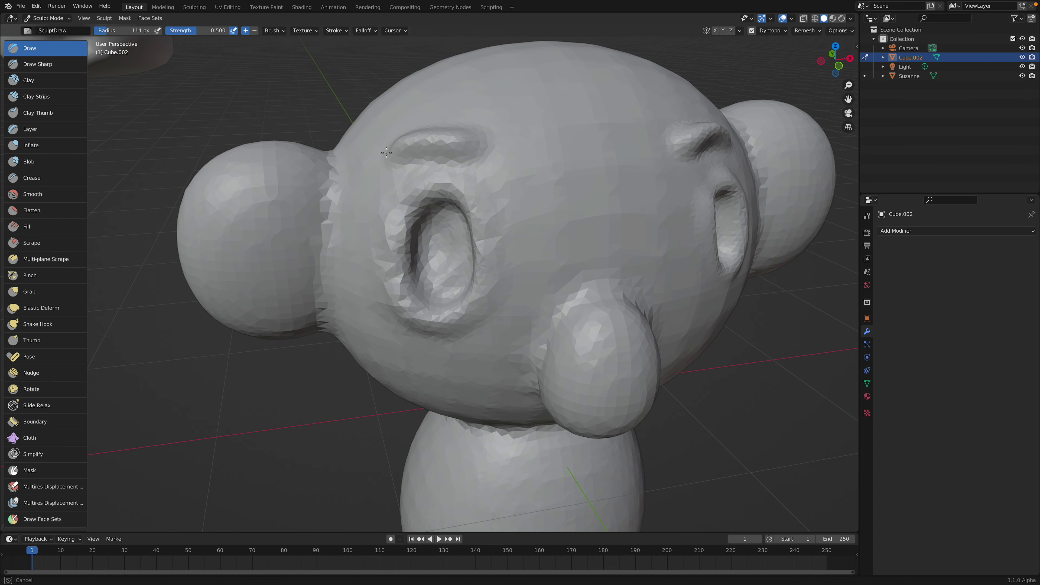
- Carve an oval hollow into the front of each ear
middle_click_drag(399, 147, 278, 181)
mouse_move(279, 181)
left_mouse_down()
mouse_move(238, 213)
mouse_move(270, 184)
mouse_move(261, 243)
mouse_move(266, 176)
mouse_move(256, 230)
left_mouse_up()
mouse_move(675, 193)
middle_mouse_down("shift")
mouse_move(576, 196)
mouse_move(589, 205)
mouse_move(601, 155)
middle_mouse_up("shift")
mouse_move(601, 156)
left_mouse_down()
mouse_move(586, 172)
mouse_move(570, 149)
mouse_move(594, 189)
mouse_move(594, 131)
mouse_move(592, 158)
mouse_move(577, 168)
mouse_move(590, 180)
mouse_move(592, 162)
mouse_move(606, 172)
left_mouse_up()
- Sculpt a raised smiling mouth below the nose with a short vertical line joining them
mouse_move(606, 172)
middle_mouse_down()
mouse_move(465, 303)
mouse_move(429, 295)
middle_mouse_up()
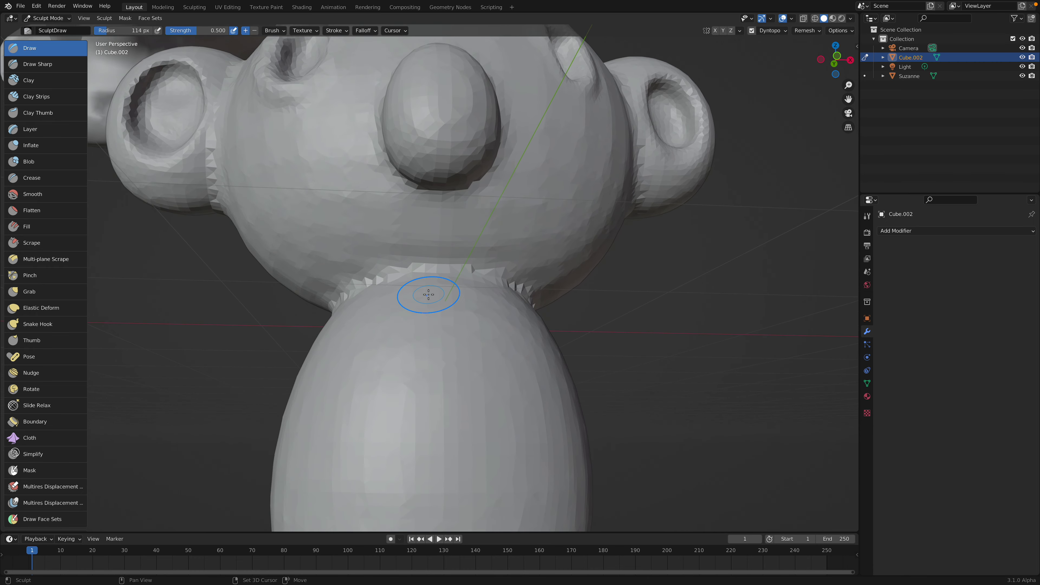
scroll(429, 295, "up", 3)
mouse_move(324, 178)
left_mouse_down()
mouse_move(389, 197)
mouse_move(538, 179)
mouse_move(414, 205)
mouse_move(340, 191)
mouse_move(434, 154)
mouse_move(430, 104)
mouse_move(429, 198)
left_mouse_up()
- Carve three round button dents in a vertical row down the front of the body
scroll(430, 383, "down", 5)
middle_click_drag(430, 383, 436, 326)
scroll(435, 326, "up", 4)
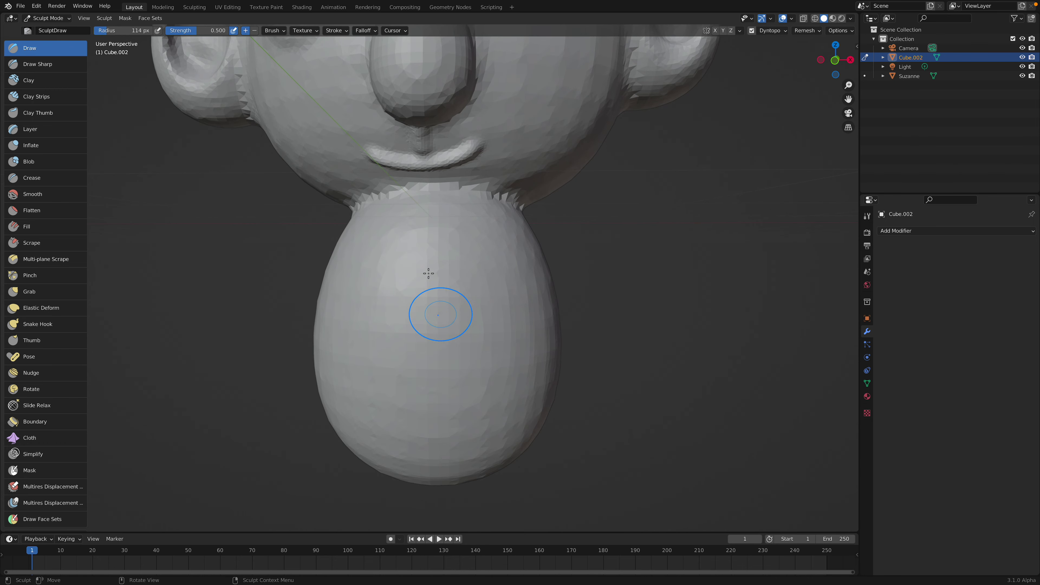
left_click_drag(428, 251, 425, 355)
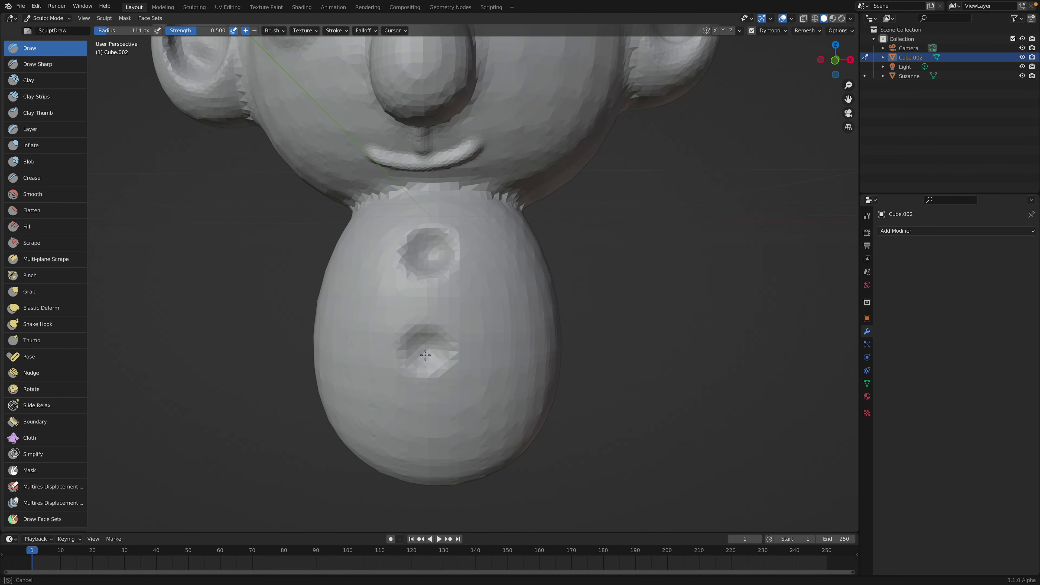
scroll(449, 405, "down", 4)
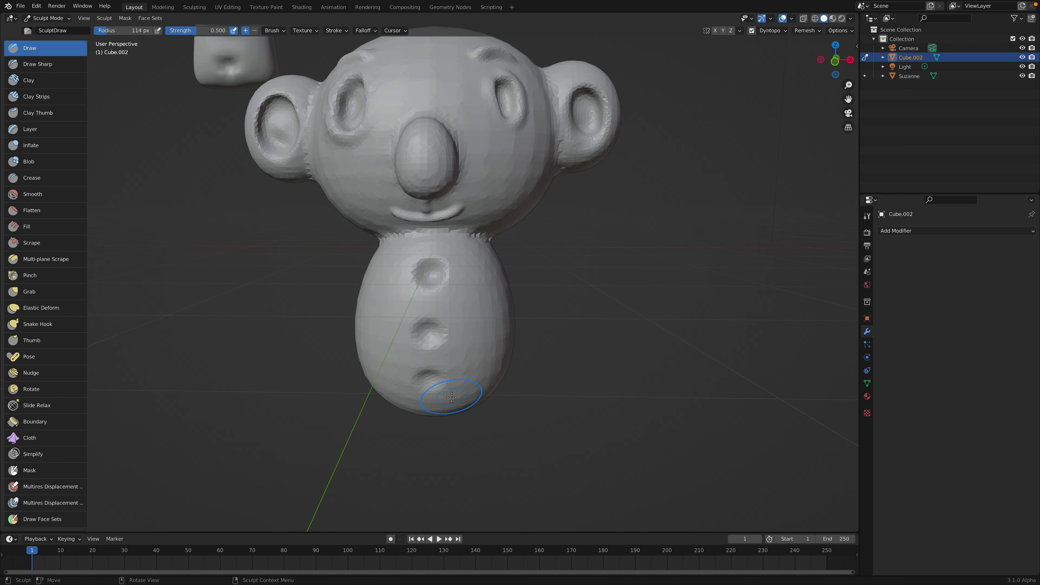
middle_click_drag(416, 270, 425, 272)
- Choose the Draw Face Sets brush and turn off Dyntopo for the figure
scroll(55, 405, "down", 3)
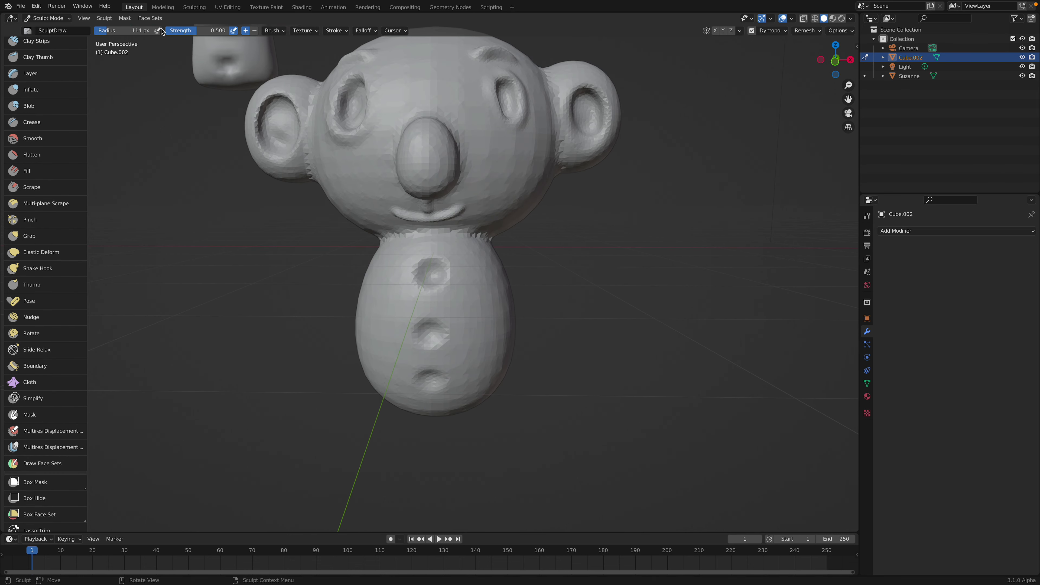
left_click(125, 19)
mouse_move(103, 19)
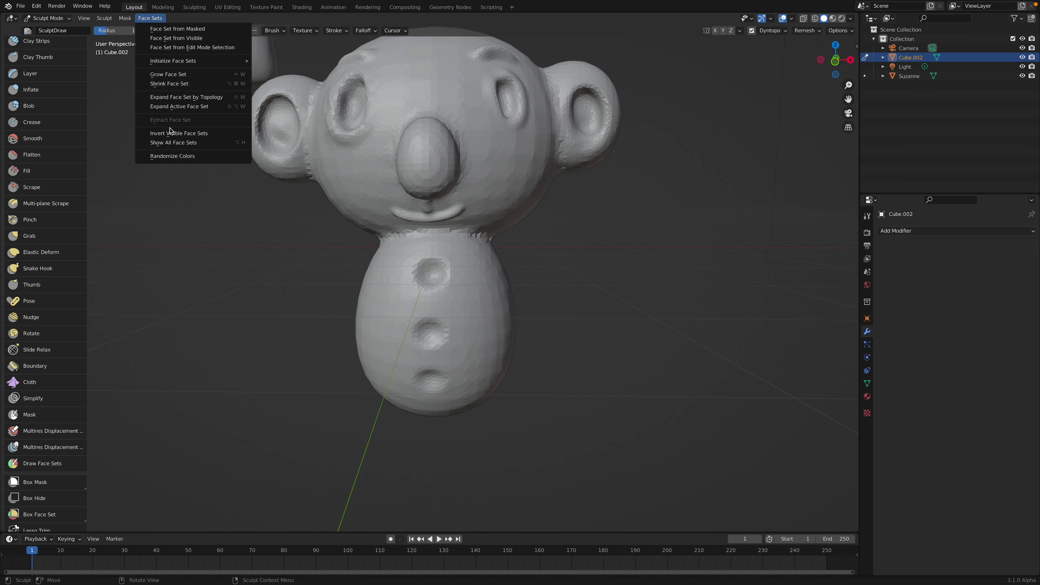
scroll(48, 422, "down", 2)
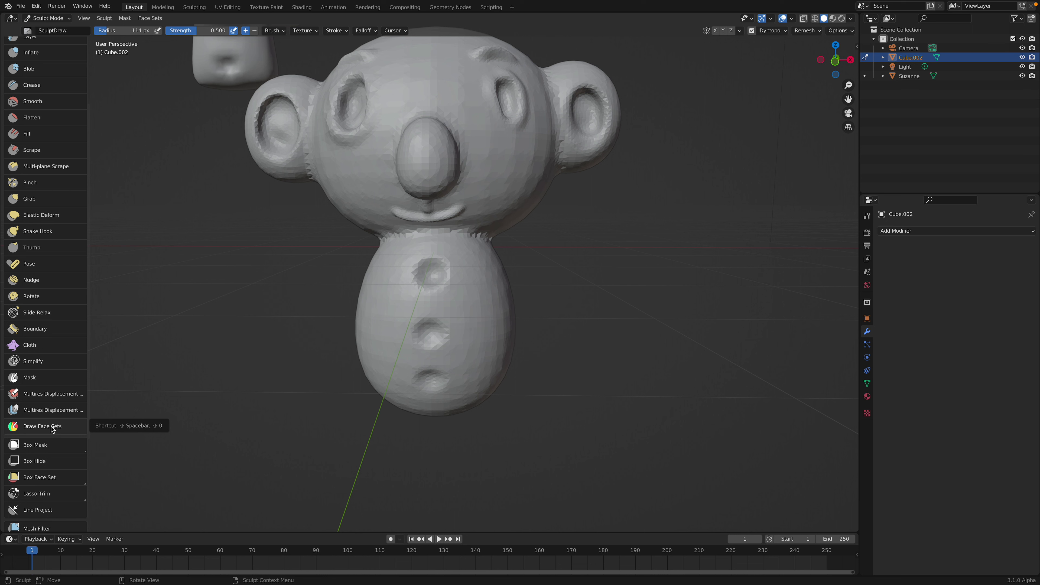
left_click(52, 428)
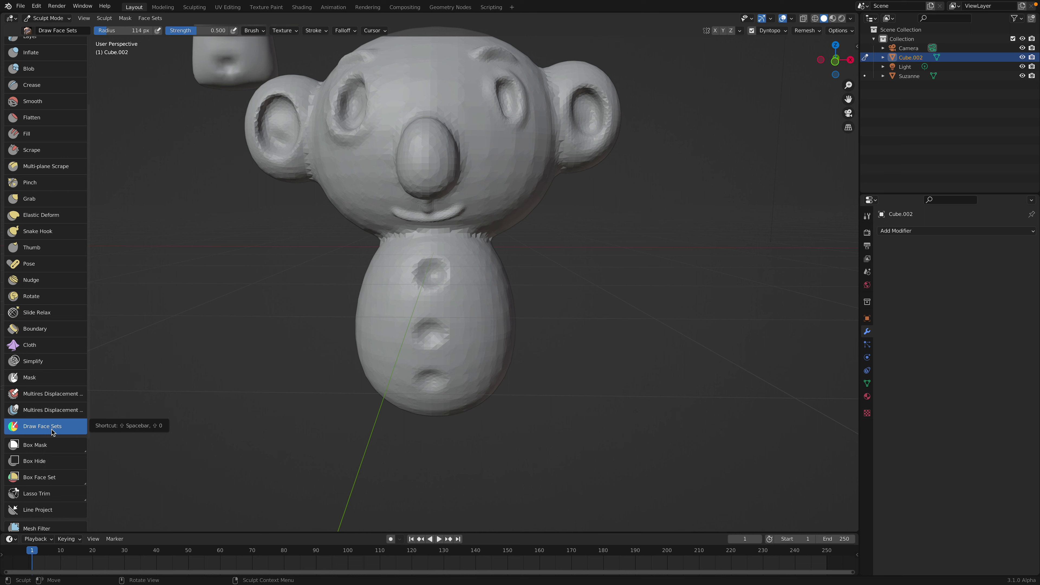
middle_click_drag(355, 249, 364, 256)
middle_click_drag(371, 151, 417, 168)
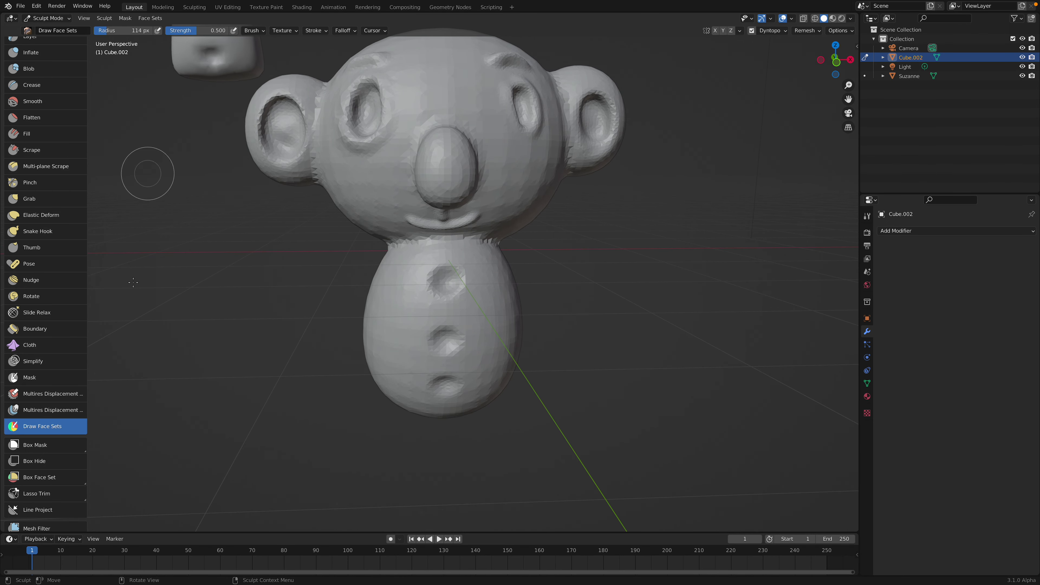
middle_click_drag(333, 288, 700, 93)
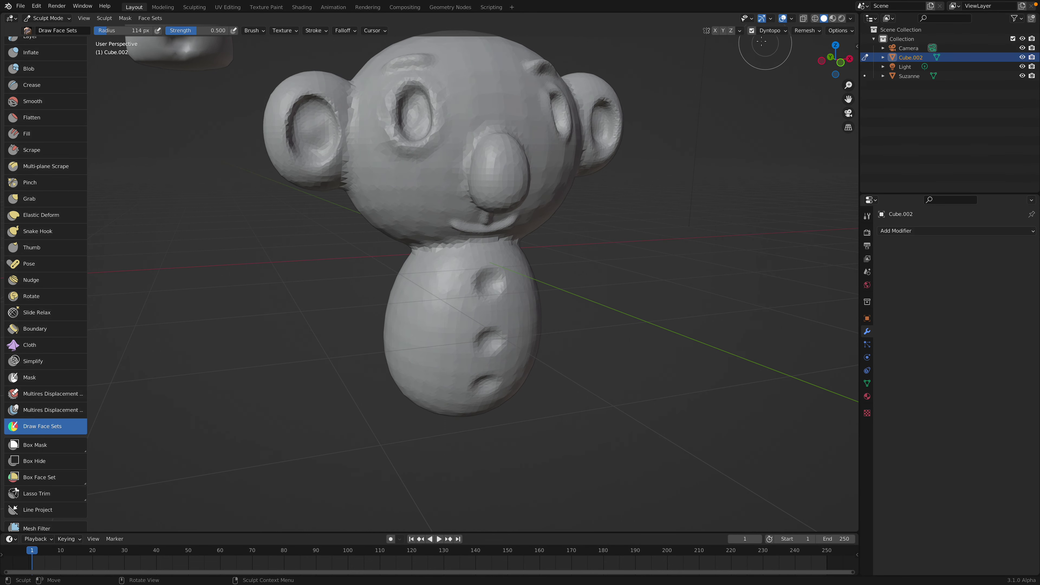
left_click_drag(471, 183, 493, 170)
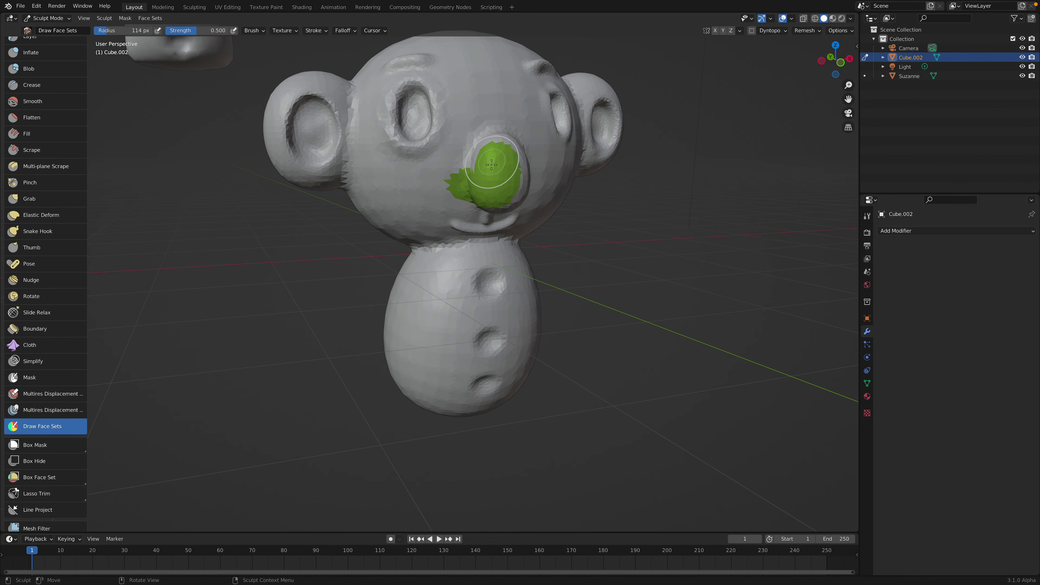
middle_click_drag(477, 170, 448, 183)
scroll(446, 185, "up", 3)
scroll(446, 184, "down", 5)
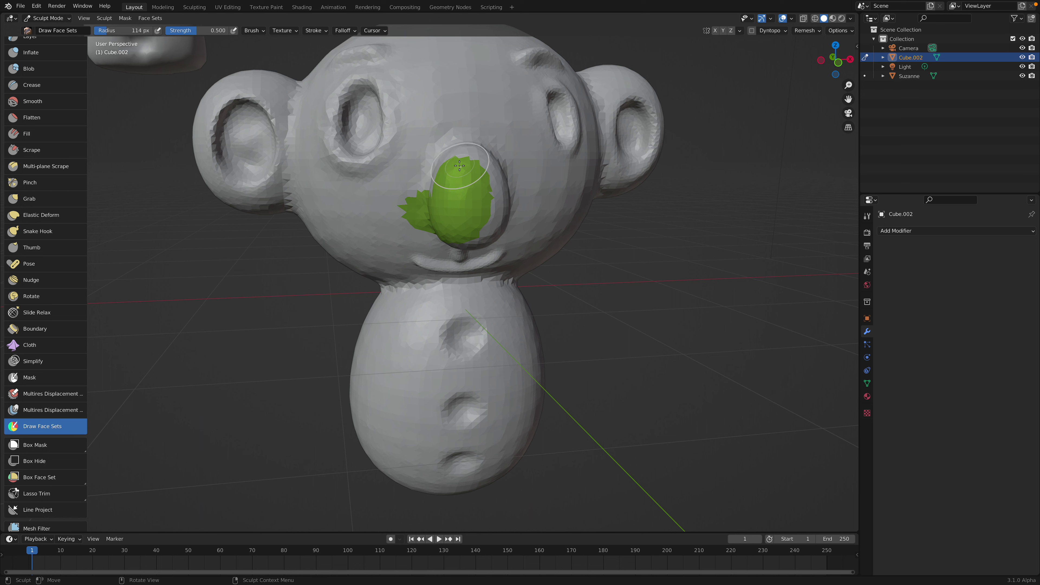
key("ctrl+z")
- Paint separate face sets over the nose and inside each of the two eye sockets
mouse_move(462, 161)
left_mouse_down()
mouse_move(459, 229)
mouse_move(471, 158)
left_mouse_up()
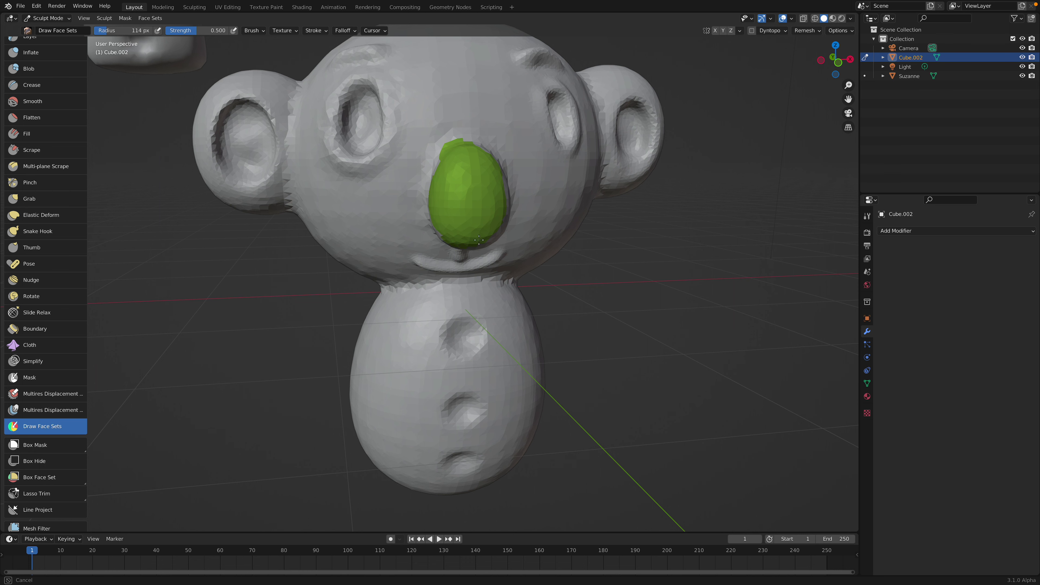
middle_click_drag(498, 197, 465, 191)
left_click_drag(422, 158, 418, 154)
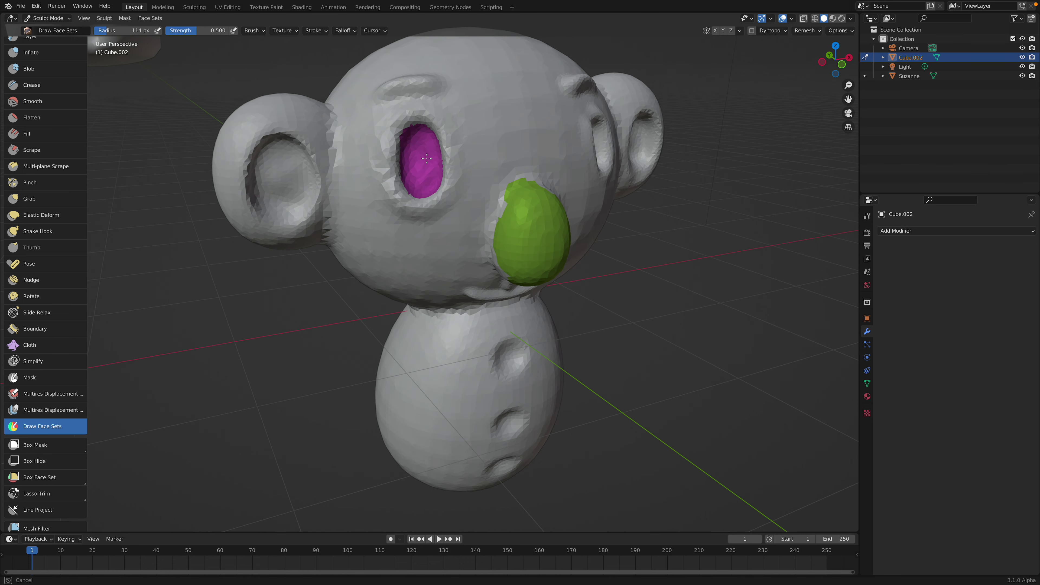
middle_click_drag(417, 154, 467, 139)
left_click_drag(467, 139, 464, 134)
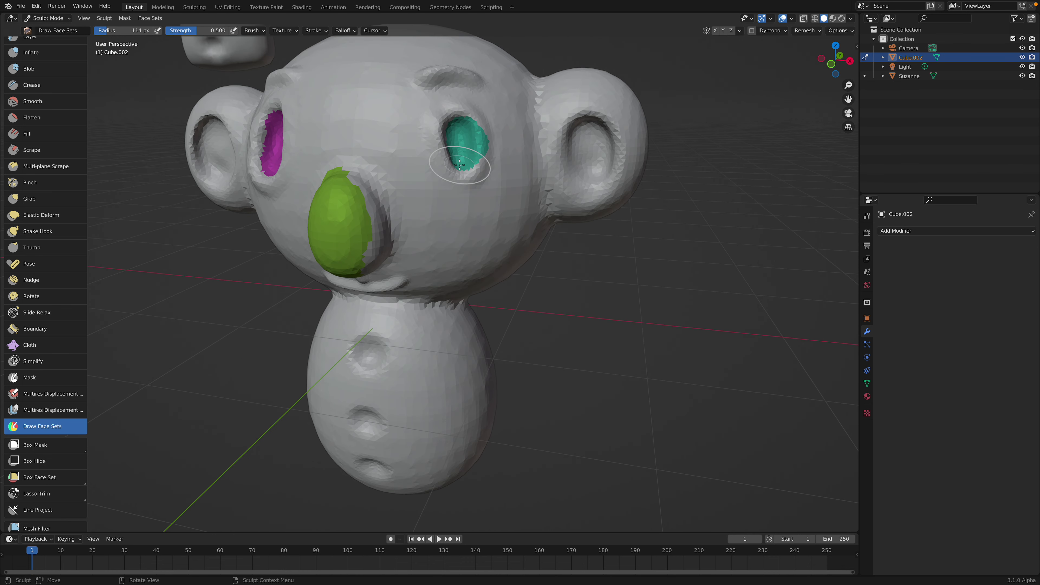
- Paint separate face sets over each eyebrow and around the rim of each eye socket
middle_click_drag(460, 165, 390, 123)
mouse_move(348, 120)
left_mouse_down()
mouse_move(348, 189)
mouse_move(396, 201)
mouse_move(414, 125)
mouse_move(377, 115)
left_mouse_up()
mouse_move(438, 175)
middle_mouse_down()
mouse_move(425, 159)
mouse_move(467, 126)
middle_mouse_up()
mouse_move(473, 145)
left_mouse_down()
mouse_move(484, 194)
mouse_move(518, 135)
mouse_move(471, 125)
mouse_move(471, 96)
mouse_move(517, 106)
left_mouse_up()
middle_click_drag(371, 103, 401, 111)
left_click_drag(380, 115, 313, 118)
- Set the brush radius to 84 px and paint a face set along the top and side of the nose
scroll(461, 144, "up", 3)
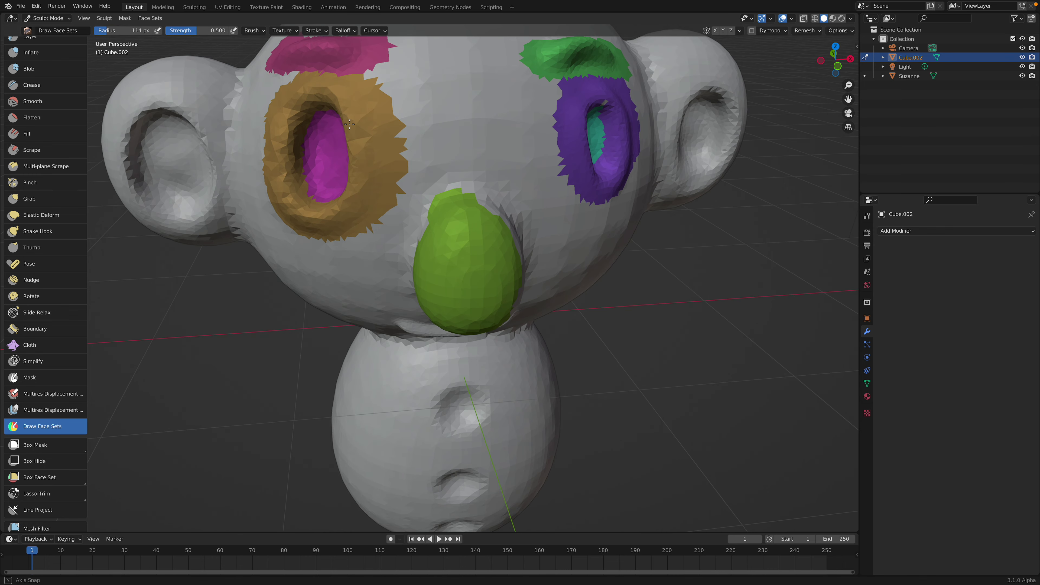
right_click(463, 145)
left_click_drag(425, 146, 417, 146)
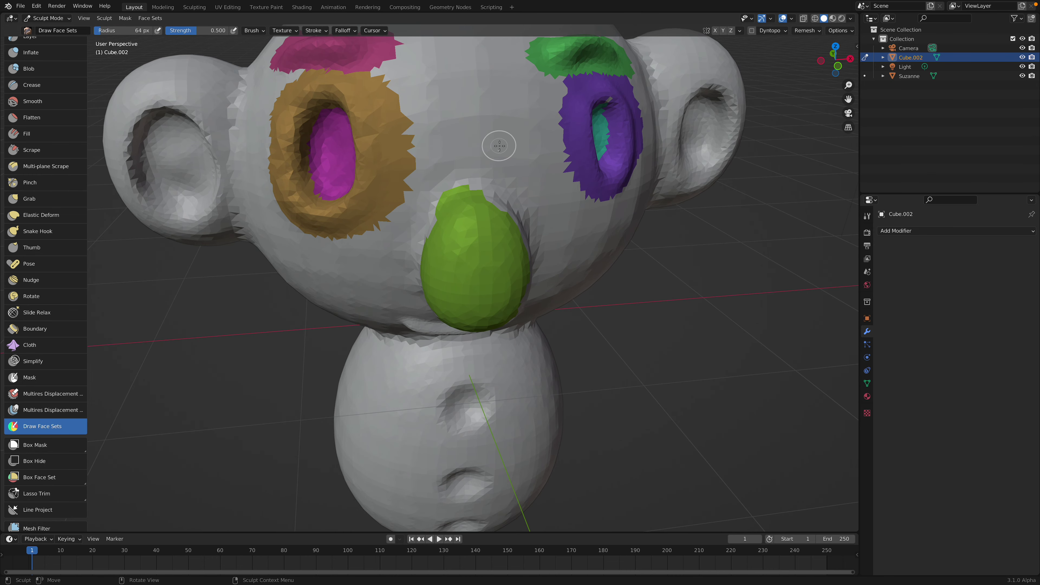
key("f")
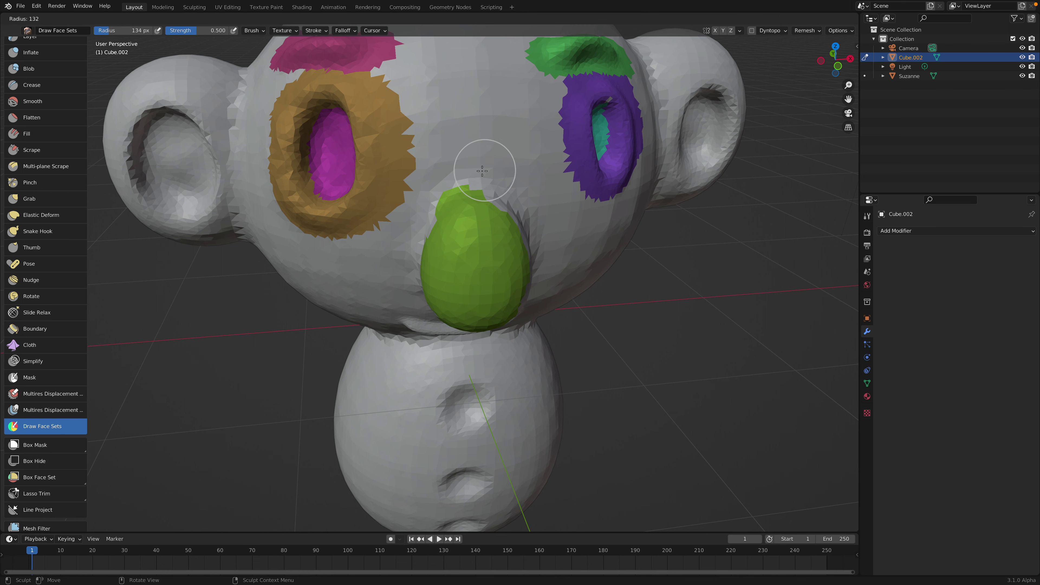
left_click(474, 171)
left_click_drag(467, 178, 490, 191)
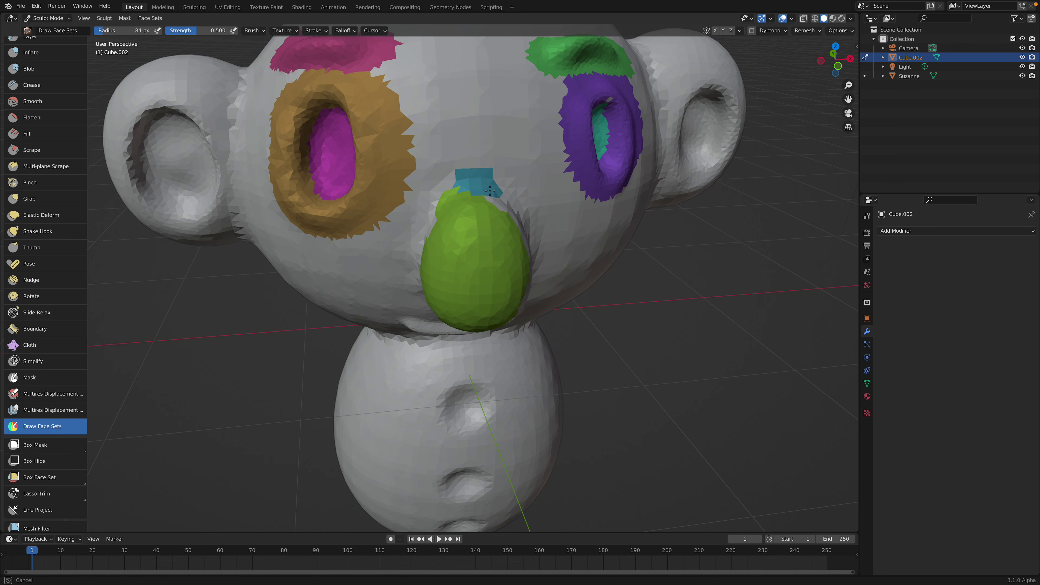
middle_click_drag(489, 193, 477, 188)
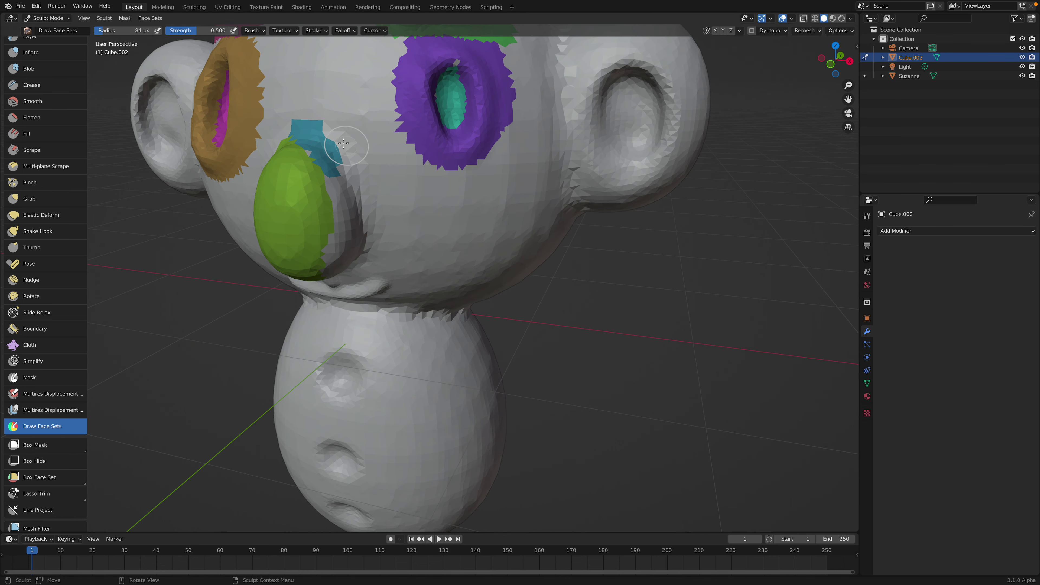
left_click_drag(324, 142, 348, 215)
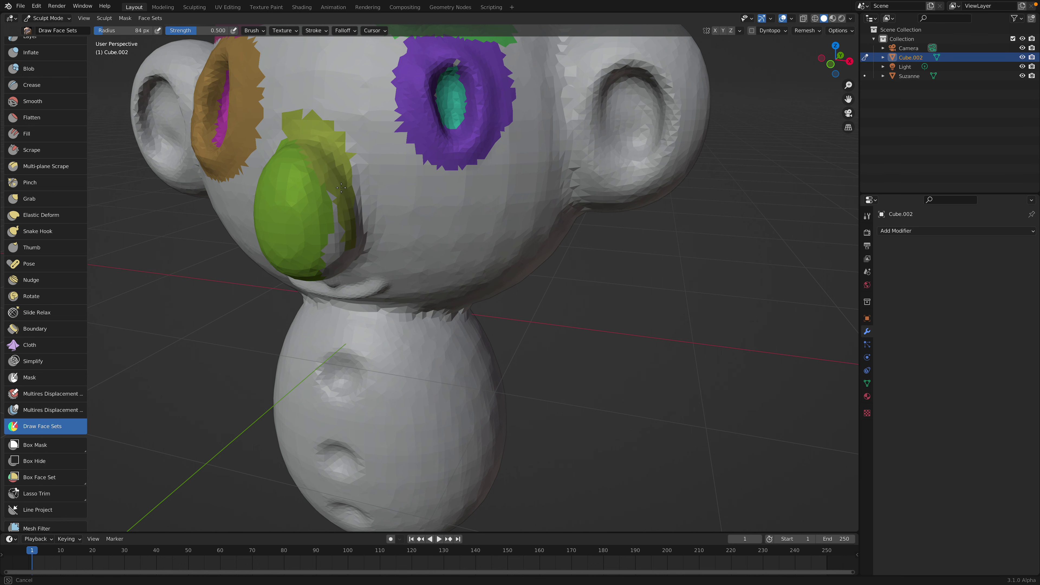
left_click_drag(346, 240, 347, 237)
middle_click_drag(355, 204, 375, 204)
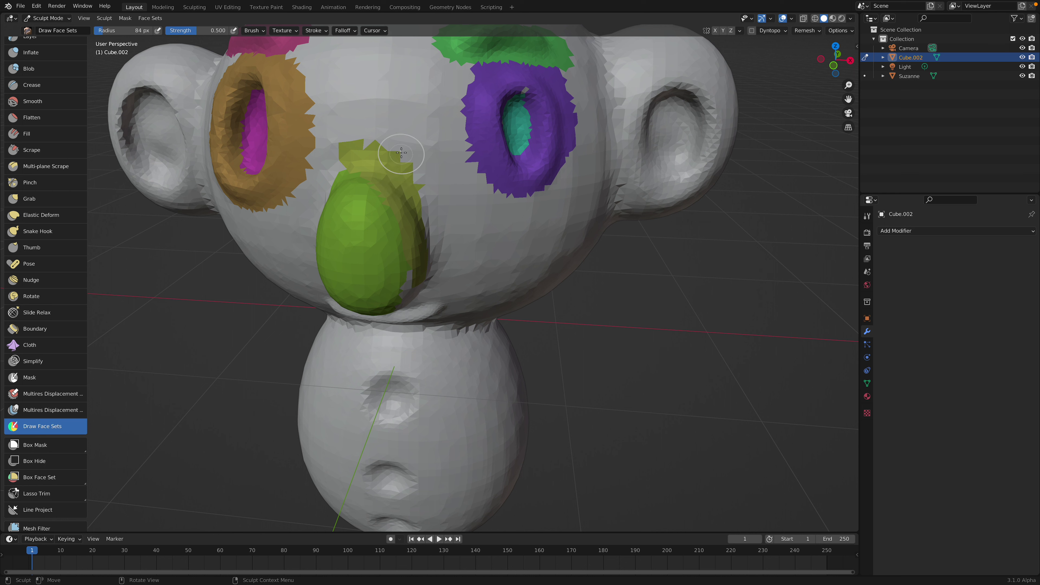
- Set the brush radius to 176 px and paint separate face sets beside the nose, down one cheek, and across the mouth to the other cheek
key("f")
left_click(429, 156)
mouse_move(386, 135)
left_mouse_down()
mouse_move(402, 138)
mouse_move(424, 210)
left_mouse_up()
middle_click_drag(437, 222, 441, 58)
mouse_move(440, 58)
left_mouse_down()
mouse_move(442, 123)
mouse_move(413, 181)
mouse_move(397, 161)
left_mouse_up()
middle_click_drag(396, 161, 445, 177)
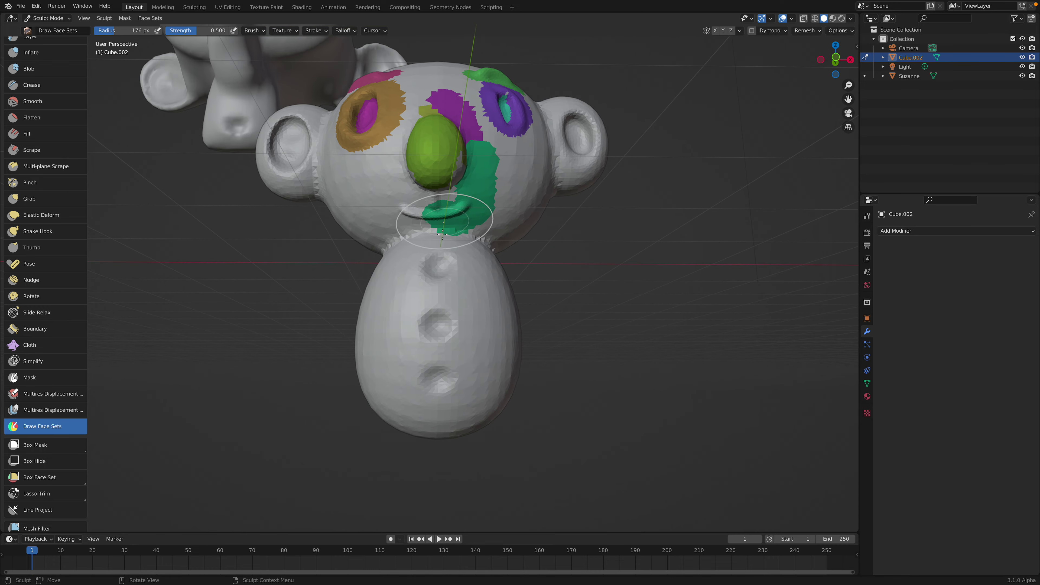
left_click_drag(436, 221, 369, 194)
middle_click_drag(365, 195, 382, 205)
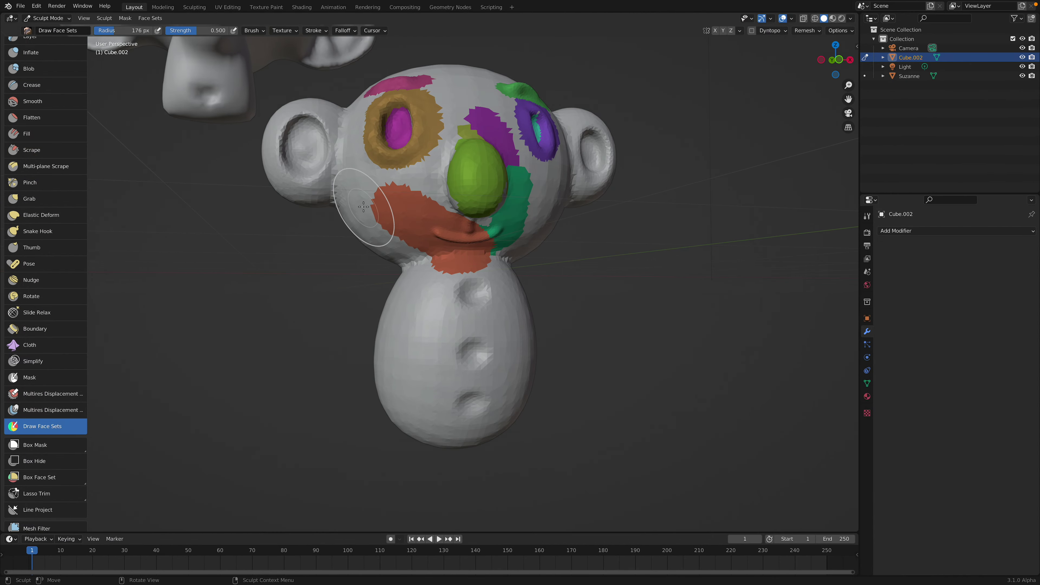
- Paint a new face set inside the hollow of the ear nearest the brown eye rim
mouse_move(385, 184)
middle_mouse_down()
mouse_move(381, 164)
mouse_move(417, 230)
middle_mouse_up()
scroll(381, 161, "up", 4)
left_click_drag(296, 139, 293, 119)
- Paint further face sets down the side of the body and along the lower side of the head
middle_click_drag(293, 121, 325, 176, "ctrl")
mouse_move(362, 234)
left_mouse_down()
mouse_move(430, 316)
mouse_move(454, 365)
mouse_move(433, 409)
mouse_move(494, 395)
mouse_move(507, 351)
left_mouse_up()
scroll(433, 409, "down", 2)
middle_click_drag(507, 351, 529, 352)
mouse_move(516, 357)
left_mouse_down()
mouse_move(475, 369)
mouse_move(491, 323)
mouse_move(461, 285)
mouse_move(463, 262)
mouse_move(480, 272)
mouse_move(471, 263)
mouse_move(534, 210)
mouse_move(480, 220)
mouse_move(475, 205)
mouse_move(498, 176)
mouse_move(463, 142)
mouse_move(450, 143)
left_mouse_up()
middle_click_drag(450, 144, 441, 162)
mouse_move(441, 161)
left_mouse_down()
mouse_move(393, 181)
mouse_move(361, 230)
mouse_move(374, 248)
mouse_move(411, 225)
mouse_move(406, 214)
mouse_move(455, 211)
mouse_move(464, 232)
left_mouse_up()
mouse_move(465, 231)
middle_mouse_down()
mouse_move(466, 211)
mouse_move(476, 214)
middle_mouse_up()
- Extend the orange mouth face set over the green cheek area, and the purple one across the forehead between the eyes
left_click_drag(488, 243, 488, 271, "ctrl")
mouse_move(436, 293)
middle_mouse_down()
mouse_move(363, 304)
mouse_move(364, 283)
mouse_move(430, 309)
middle_mouse_up()
scroll(400, 267, "up", 3)
left_click_drag(438, 281, 472, 274, "ctrl")
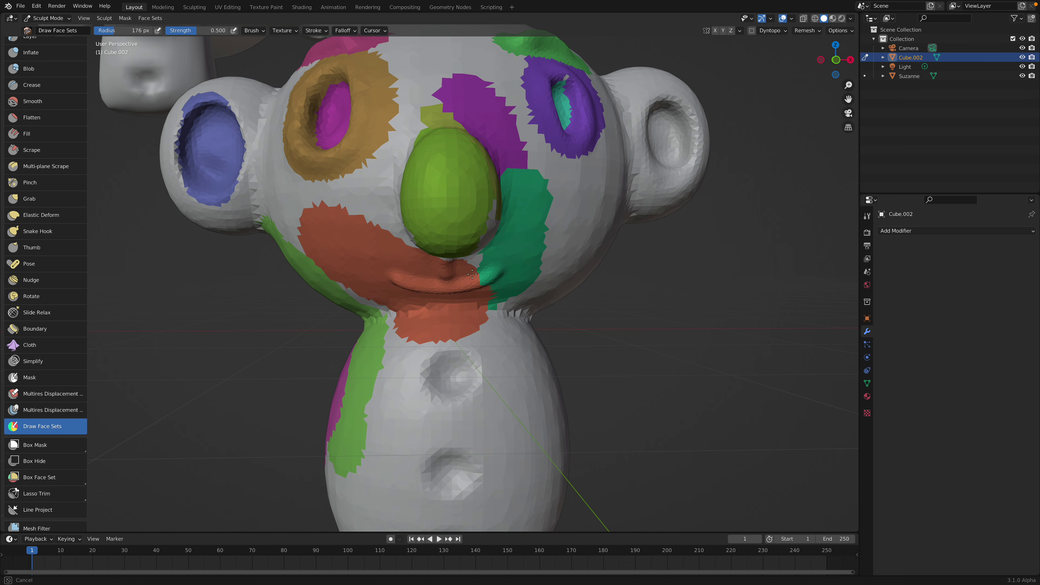
mouse_move(540, 237)
left_mouse_down()
mouse_move(525, 151)
mouse_move(461, 108)
left_mouse_up()
mouse_move(465, 96)
middle_mouse_down()
mouse_move(464, 185)
mouse_move(459, 152)
mouse_move(475, 229)
middle_mouse_up()
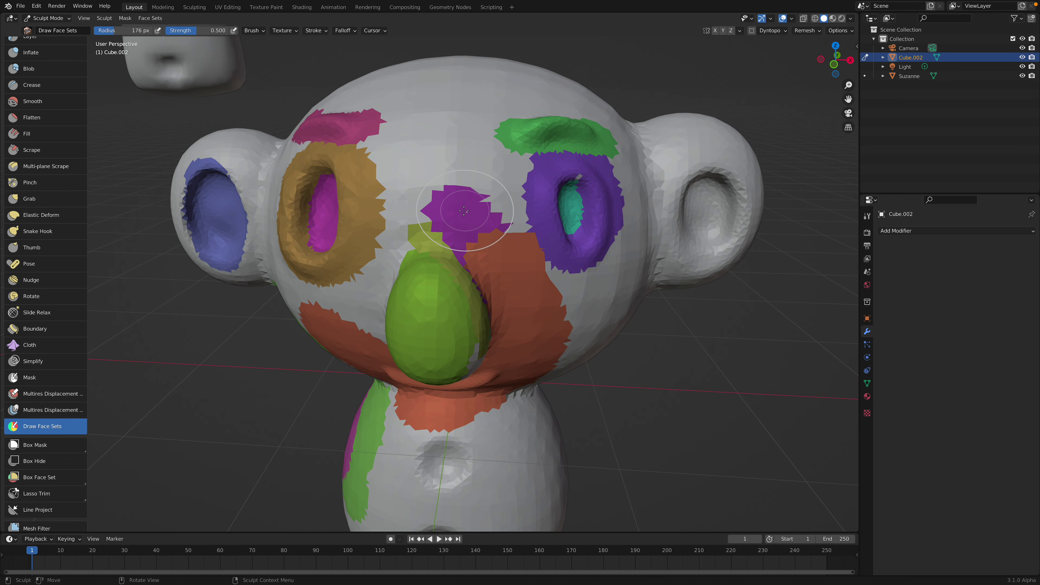
mouse_move(467, 215)
left_mouse_down("ctrl")
mouse_move(457, 203)
mouse_move(483, 195)
mouse_move(496, 205)
mouse_move(491, 135)
mouse_move(426, 123)
mouse_move(406, 165)
mouse_move(406, 208)
left_mouse_up("ctrl")
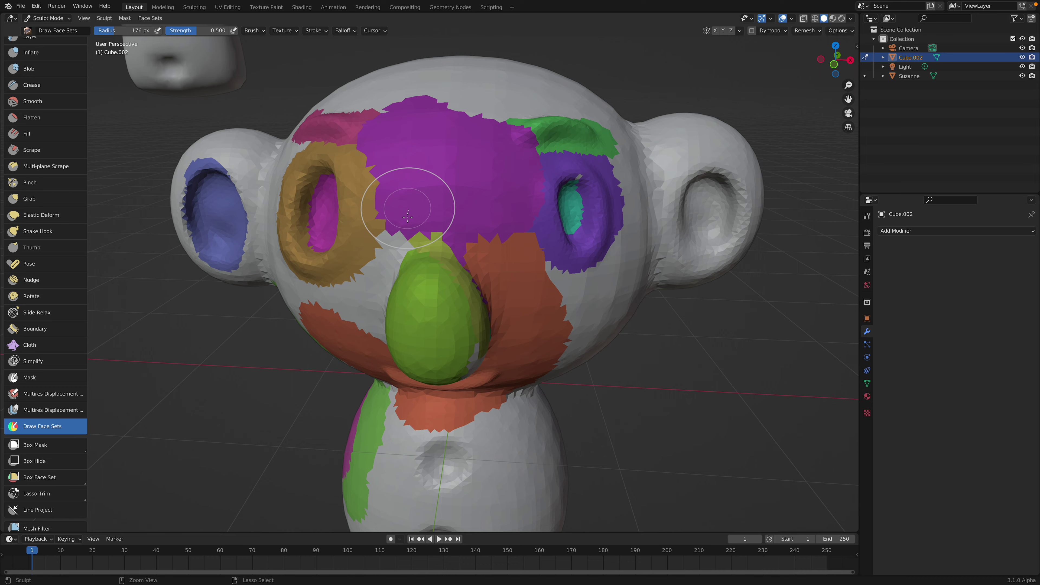
- Paint a new face set beside the nose and another sweeping across the cheek under the brown eye rim
middle_click_drag(409, 210, 433, 205)
scroll(433, 209, "up", 1)
mouse_move(441, 217)
left_mouse_down()
mouse_move(402, 308)
mouse_move(414, 326)
left_mouse_up()
middle_click_drag(417, 322, 450, 290)
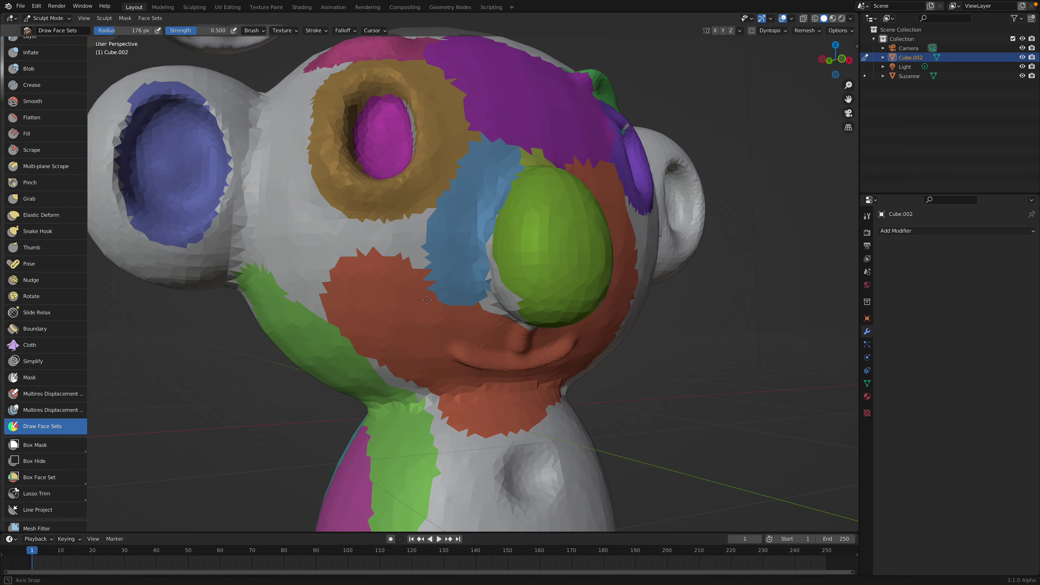
mouse_move(458, 267)
left_mouse_down()
mouse_move(481, 298)
mouse_move(442, 240)
mouse_move(412, 228)
mouse_move(381, 236)
mouse_move(294, 188)
left_mouse_up()
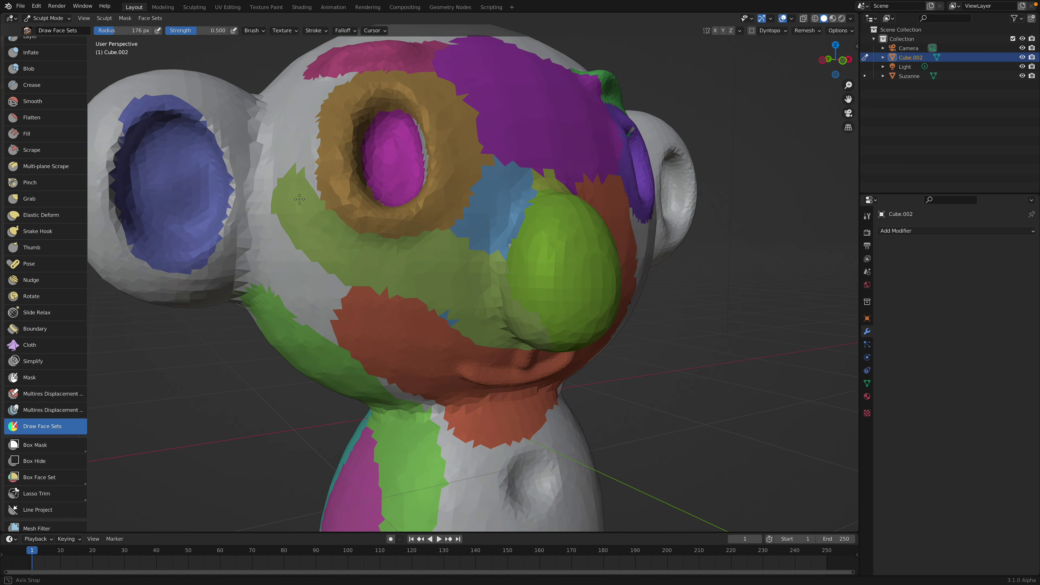
mouse_move(299, 199)
middle_mouse_down("ctrl")
mouse_move(292, 238)
mouse_move(288, 205)
middle_mouse_up("ctrl")
- Paint new face sets around the rim of the blue-hollowed ear and on the side of the head beneath it
middle_click_drag(287, 193, 337, 227, "shift")
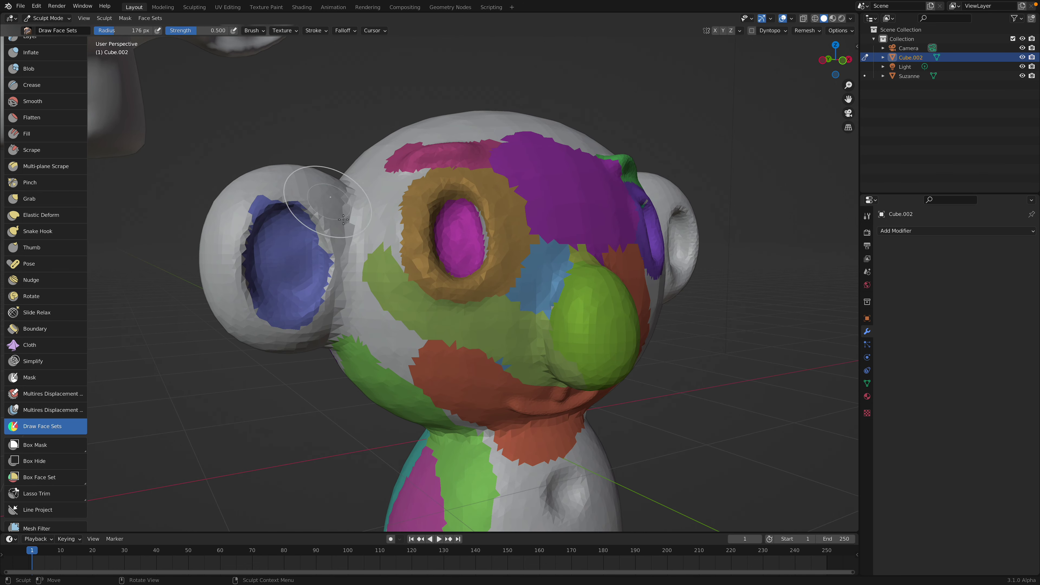
mouse_move(344, 220)
left_mouse_down()
mouse_move(232, 183)
mouse_move(209, 287)
mouse_move(262, 334)
left_mouse_up()
middle_click_drag(262, 334, 245, 313)
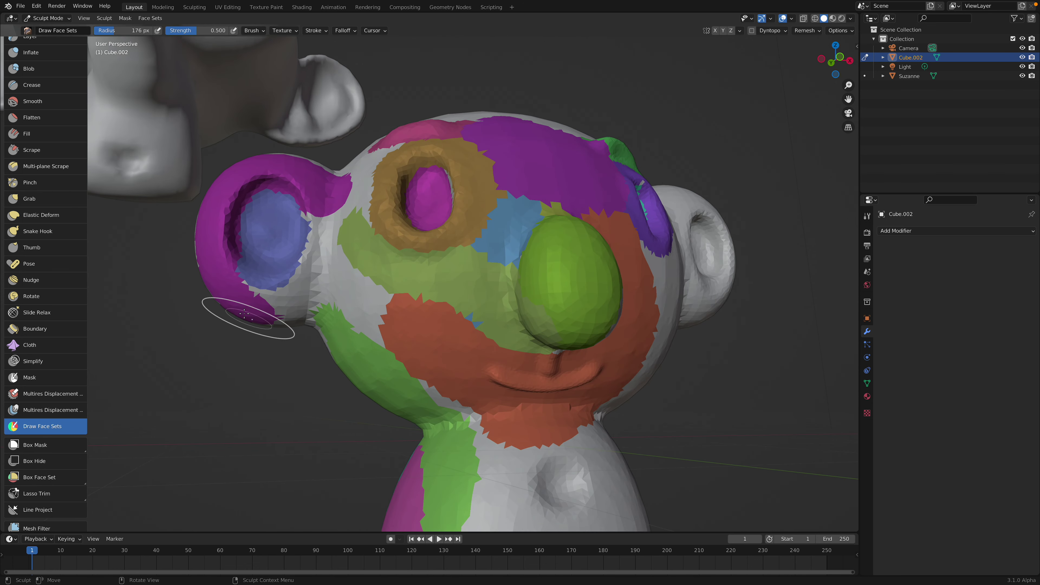
mouse_move(244, 313)
left_mouse_down()
mouse_move(282, 305)
mouse_move(323, 221)
left_mouse_up()
mouse_move(340, 262)
left_mouse_down()
mouse_move(361, 341)
mouse_move(344, 329)
left_mouse_up()
- Cover the unpainted gap along the jaw between the mouth and the neck with a purple face set
mouse_move(399, 367)
middle_mouse_down("shift")
mouse_move(396, 271)
mouse_move(381, 238)
middle_mouse_up("shift")
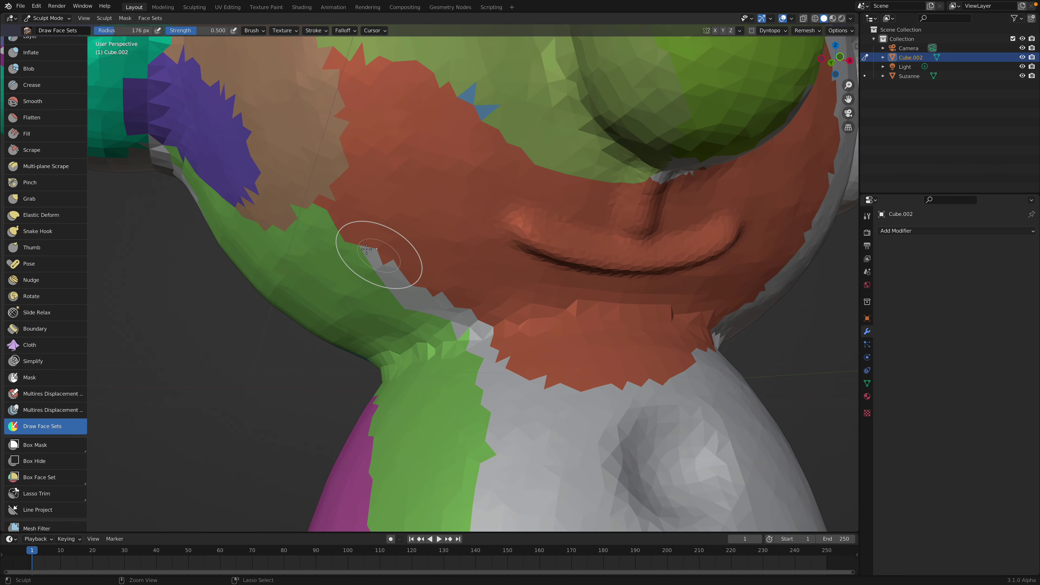
left_click_drag(378, 256, 470, 384, "ctrl")
mouse_move(379, 259)
left_mouse_down()
mouse_move(455, 360)
mouse_move(467, 353)
left_mouse_up()
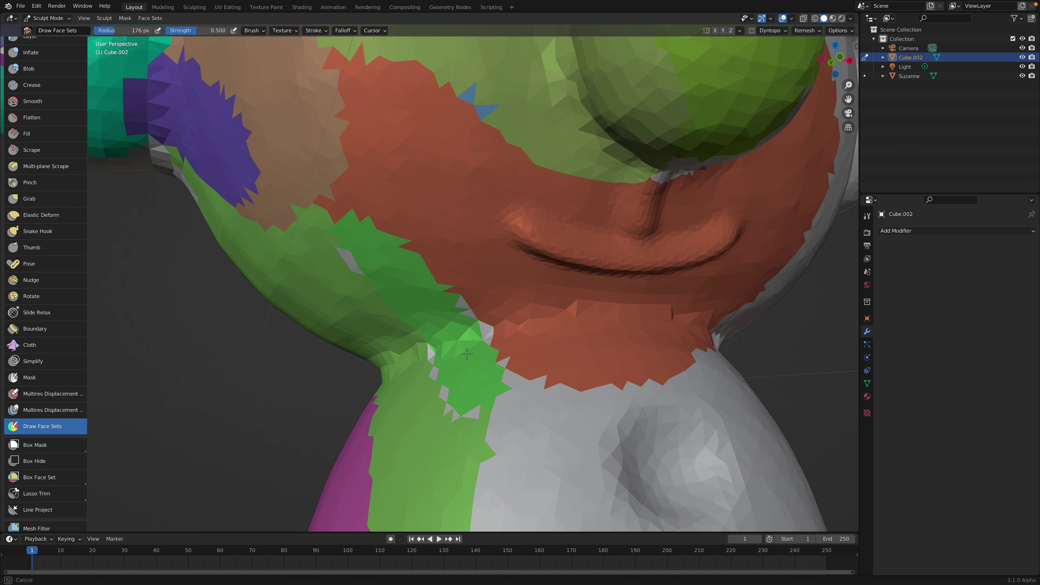
mouse_move(390, 262)
left_mouse_down()
mouse_move(444, 330)
mouse_move(459, 396)
left_mouse_up()
scroll(455, 377, "down", 1)
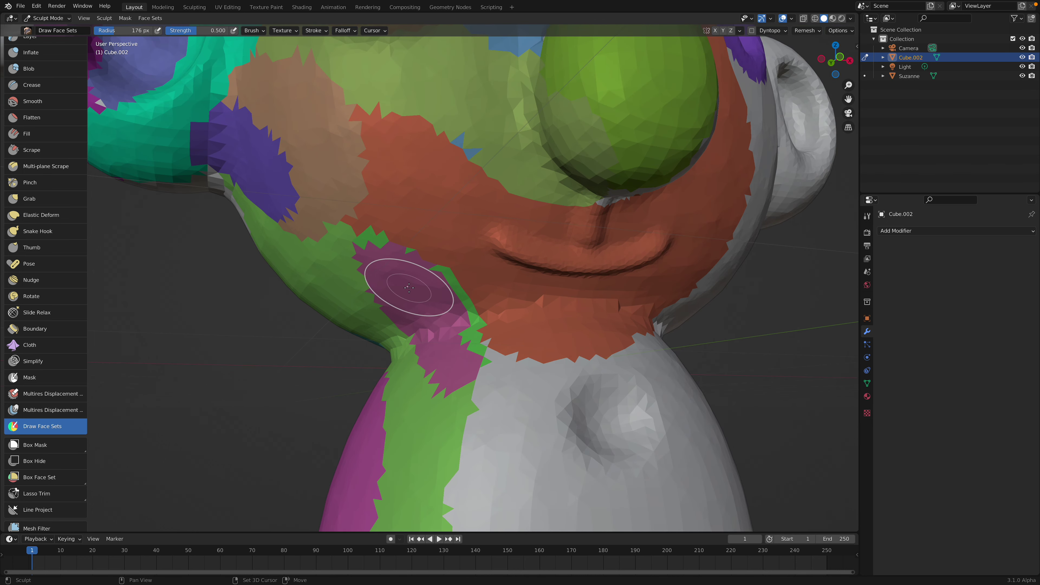
mouse_move(360, 238)
left_mouse_down()
mouse_move(434, 282)
mouse_move(483, 384)
mouse_move(458, 425)
left_mouse_up()
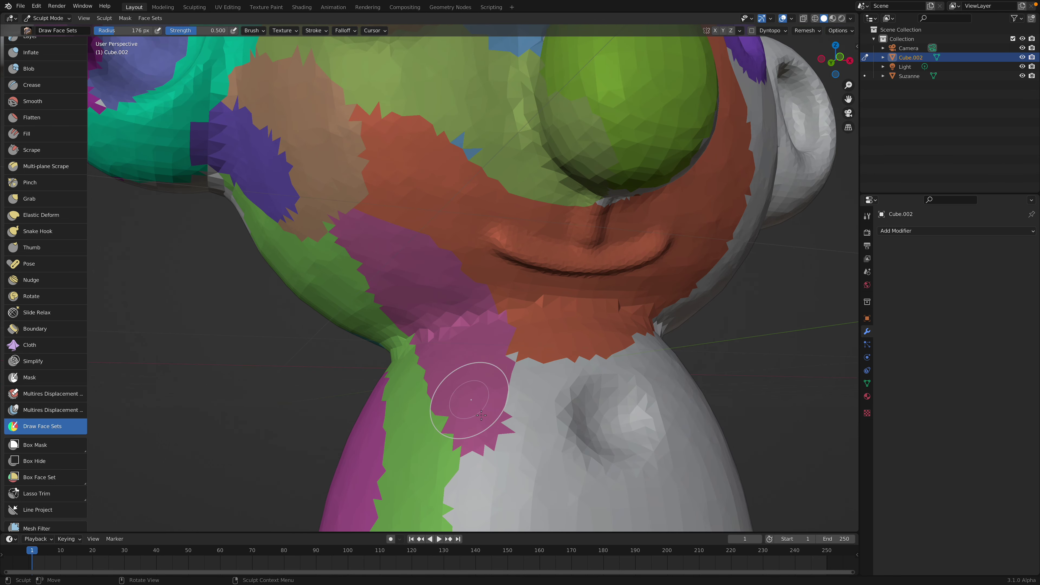
- Paint a cyan face set on the belly and a yellow one over the chest and down the body's side
scroll(469, 401, "down", 5)
middle_click_drag(471, 398, 440, 326, "shift")
scroll(440, 317, "down", 3)
left_click_drag(436, 317, 417, 304)
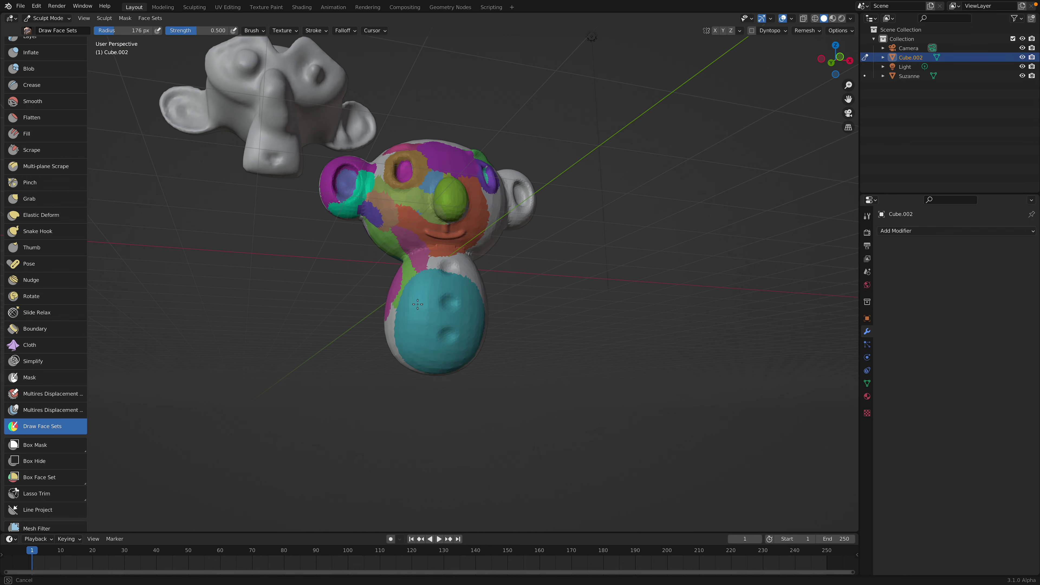
middle_click_drag(491, 341, 436, 302)
left_click_drag(437, 302, 439, 299)
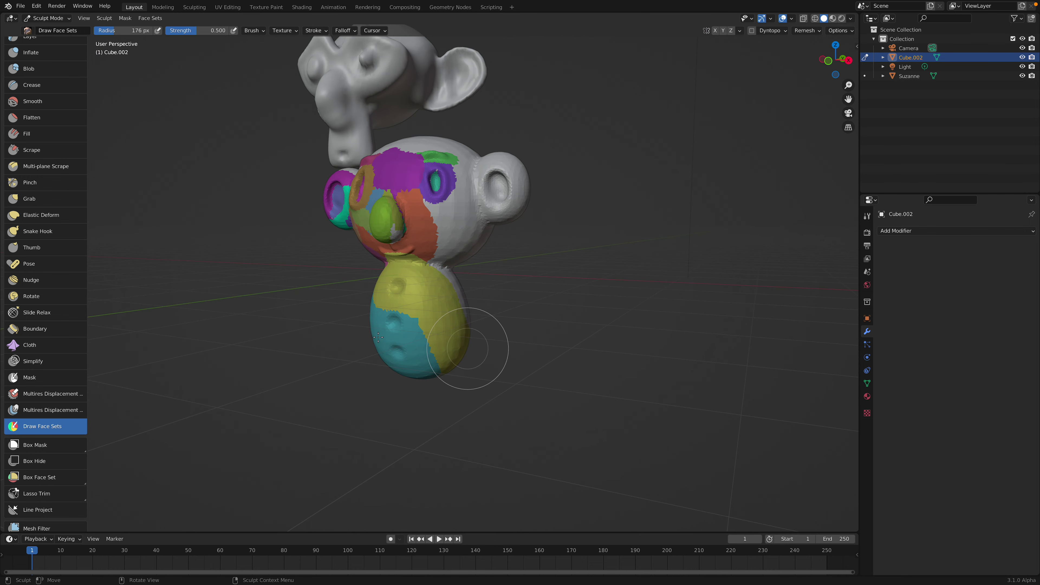
- Paint purple and green face sets around the unpainted side and back of the body
middle_click_drag(377, 337, 328, 320)
left_click_drag(377, 279, 471, 343)
middle_click_drag(471, 343, 397, 312)
left_click_drag(414, 283, 470, 354)
middle_click_drag(469, 354, 391, 331)
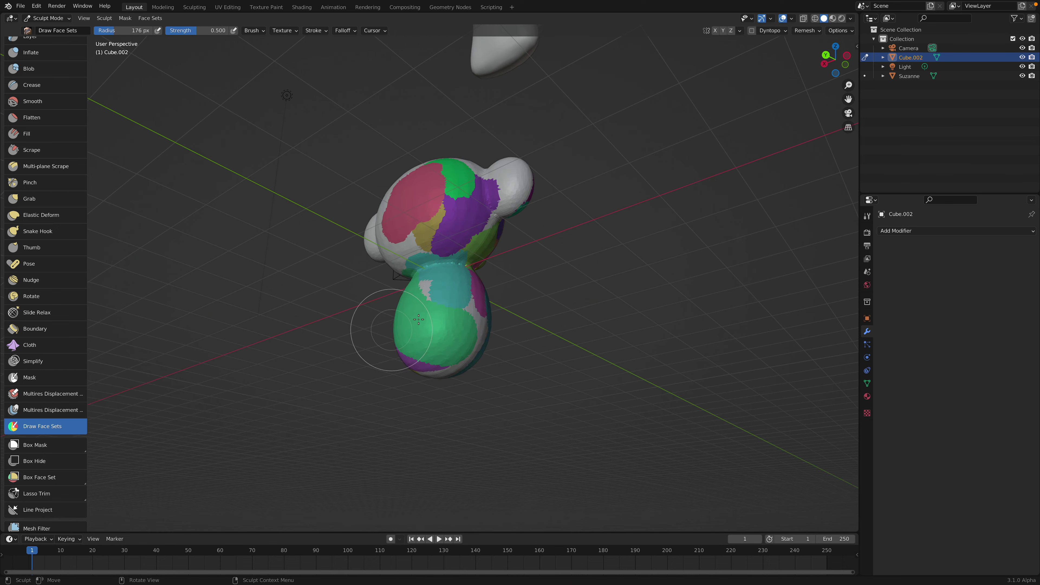
- Cover the lower back and underside of the body with further face sets
middle_click_drag(468, 353, 461, 293)
left_click_drag(454, 360, 439, 361)
middle_click_drag(438, 360, 430, 307)
left_click_drag(421, 278, 463, 299)
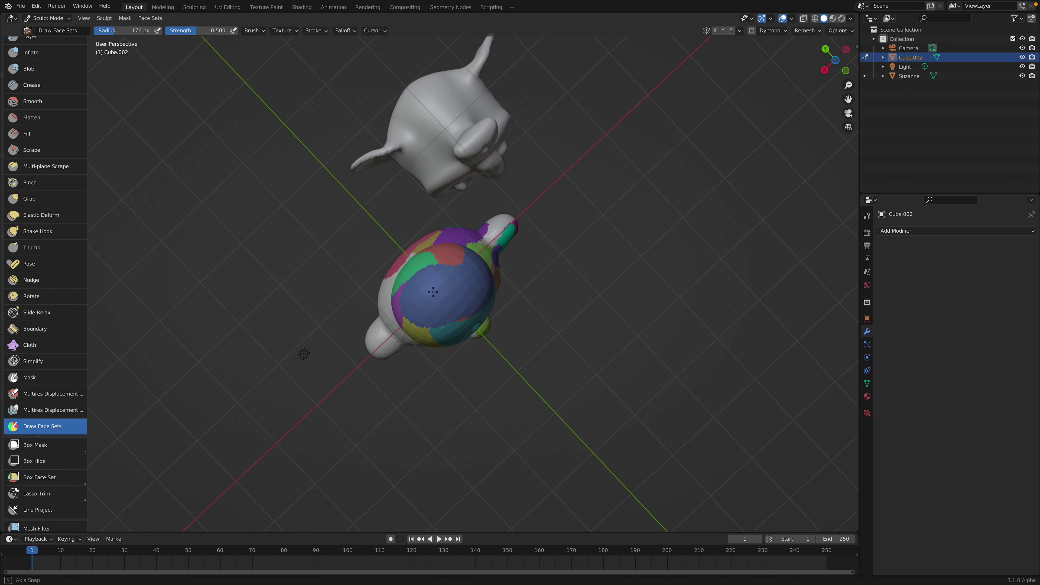
middle_click_drag(463, 299, 456, 291)
left_click_drag(421, 289, 455, 320)
- Paint a teal face set over the unpainted ear's back and adjoining head, and an ochre strip down the back of the head
mouse_move(444, 283)
middle_mouse_down()
mouse_move(442, 330)
mouse_move(487, 316)
mouse_move(498, 293)
middle_mouse_up()
mouse_move(491, 295)
left_mouse_down()
mouse_move(422, 301)
mouse_move(341, 217)
left_mouse_up()
mouse_move(344, 233)
middle_mouse_down()
mouse_move(419, 282)
mouse_move(445, 282)
middle_mouse_up()
mouse_move(422, 299)
left_mouse_down()
mouse_move(365, 246)
mouse_move(336, 242)
mouse_move(330, 222)
mouse_move(388, 218)
mouse_move(390, 193)
left_mouse_up()
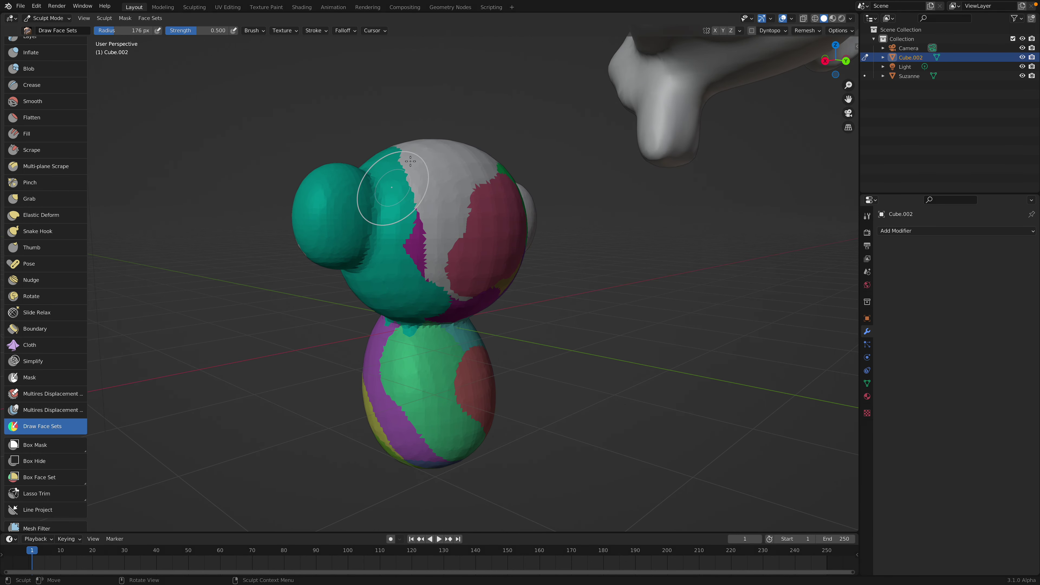
left_click_drag(422, 152, 448, 276)
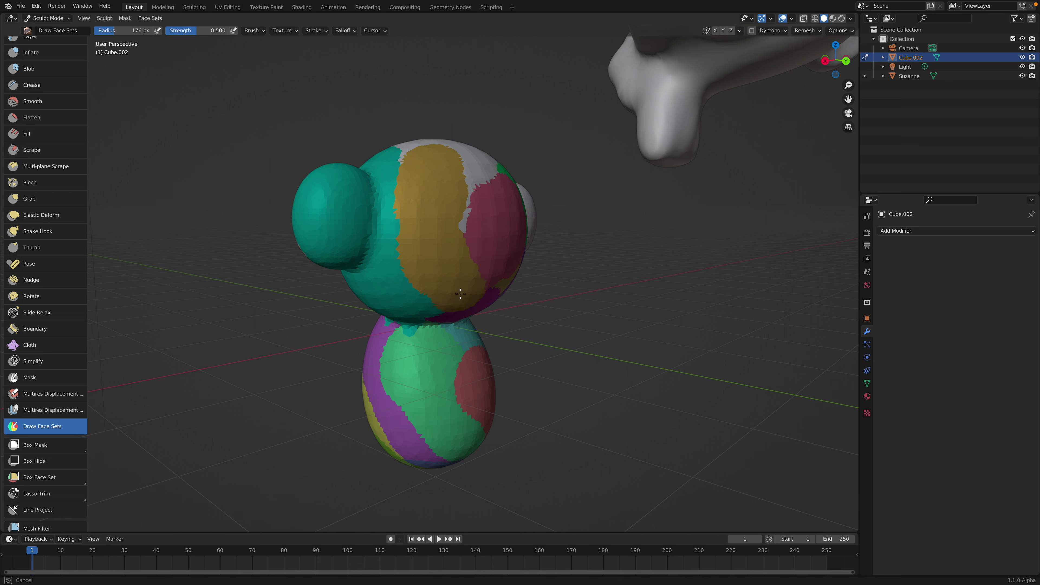
- Cover the upper back and crown of the head with purple, light green and pink face sets
middle_click_drag(461, 294, 429, 314)
left_click_drag(415, 266, 444, 183)
middle_click_drag(436, 187, 422, 225)
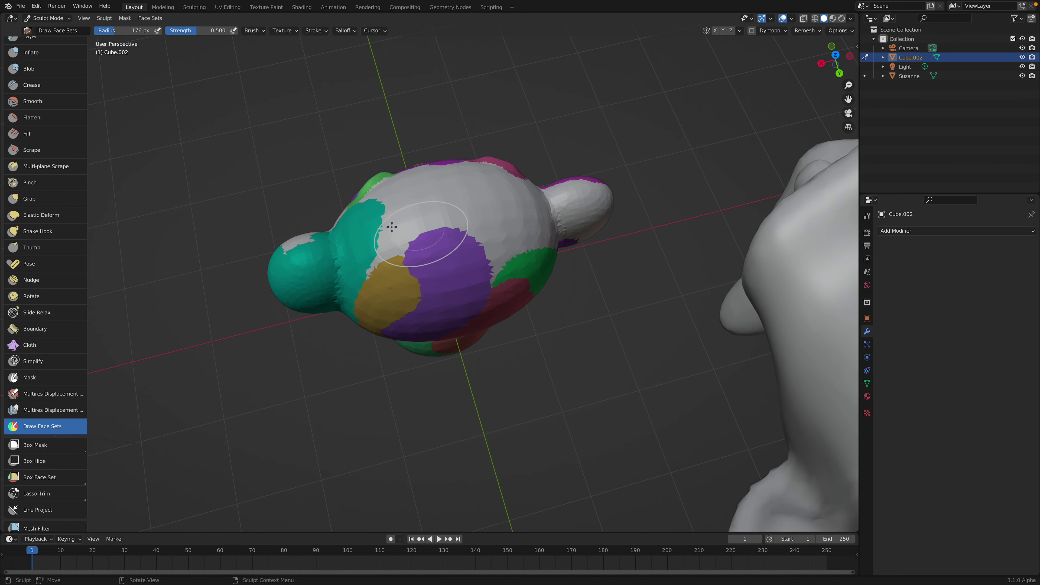
mouse_move(392, 226)
left_mouse_down()
mouse_move(352, 250)
mouse_move(492, 258)
mouse_move(471, 209)
mouse_move(279, 238)
mouse_move(444, 191)
left_mouse_up()
middle_click_drag(443, 191, 420, 251)
mouse_move(385, 256)
left_mouse_down()
mouse_move(466, 282)
mouse_move(564, 285)
mouse_move(520, 271)
left_mouse_up()
- Paint a blue face set between the brown eye rim and the ear, and a yellow-green one on the ear's outer edge
mouse_move(520, 271)
middle_mouse_down()
mouse_move(430, 254)
mouse_move(511, 307)
mouse_move(360, 269)
middle_mouse_up()
scroll(432, 267, "up", 2)
scroll(426, 262, "up", 2)
mouse_move(314, 217)
left_mouse_down()
mouse_move(336, 213)
mouse_move(322, 279)
mouse_move(388, 192)
left_mouse_up()
middle_click_drag(327, 212, 357, 183)
left_click_drag(293, 168, 283, 268)
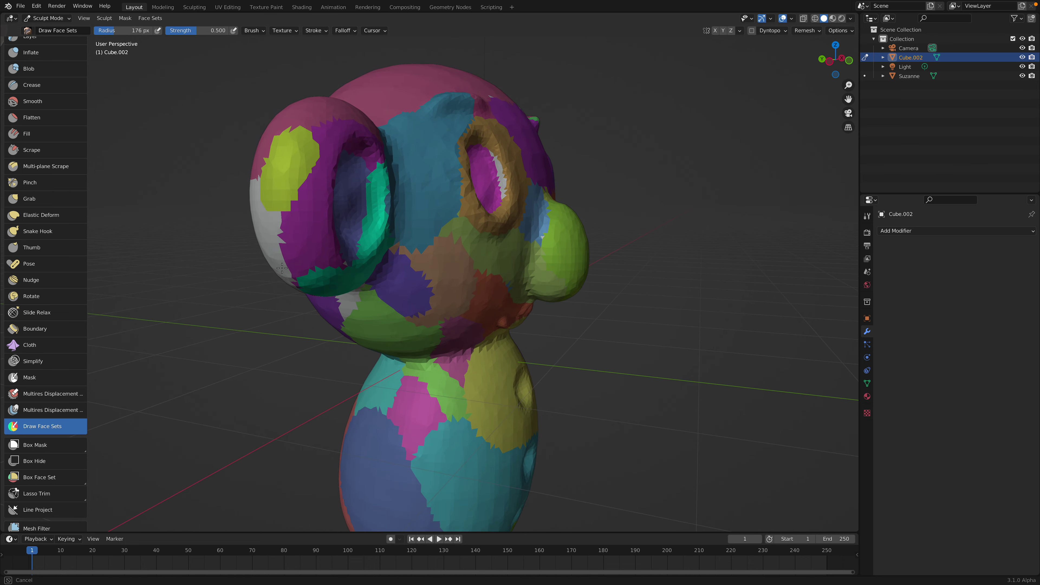
- Cover the back and underside of the same ear with purple and further face sets
middle_click_drag(281, 268, 580, 187)
left_click_drag(626, 193, 646, 197)
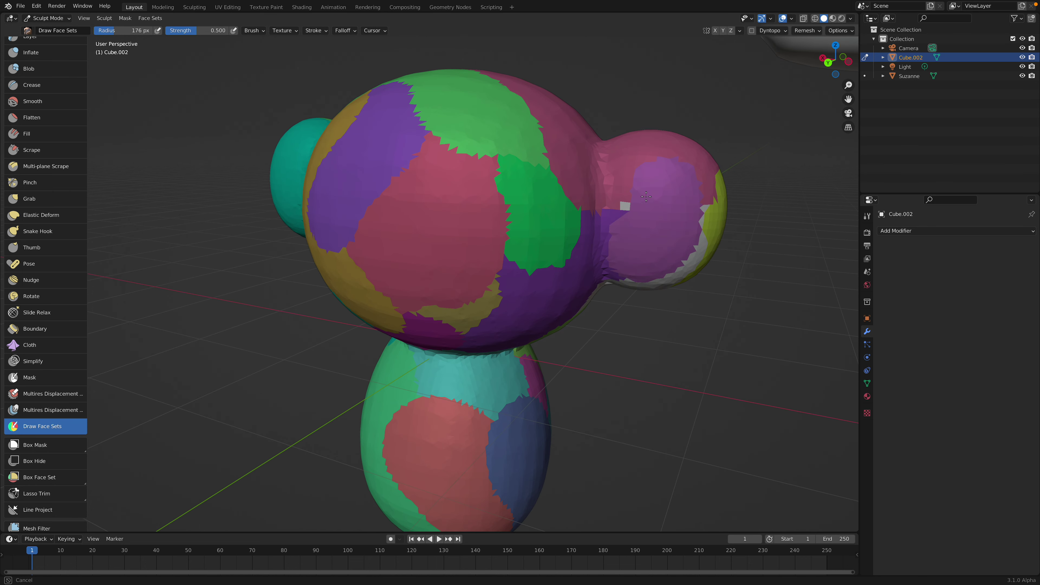
left_click_drag(668, 284, 670, 286)
middle_click_drag(674, 254, 677, 217)
mouse_move(680, 146)
left_mouse_down()
mouse_move(649, 203)
mouse_move(567, 273)
left_mouse_up()
- Paint the other ear light green with a magenta hollow, and fill the cheek beside it with a dark blue face set
middle_click_drag(625, 248, 502, 241)
left_click_drag(363, 228, 413, 209)
middle_click_drag(433, 201, 329, 239)
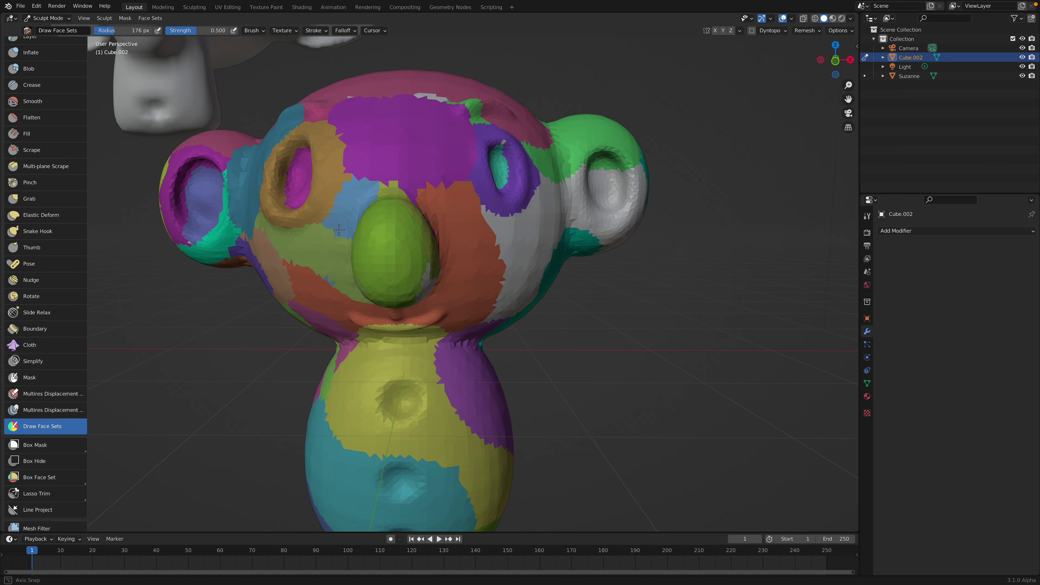
middle_click_drag(425, 217, 429, 220)
left_click_drag(430, 220, 435, 302)
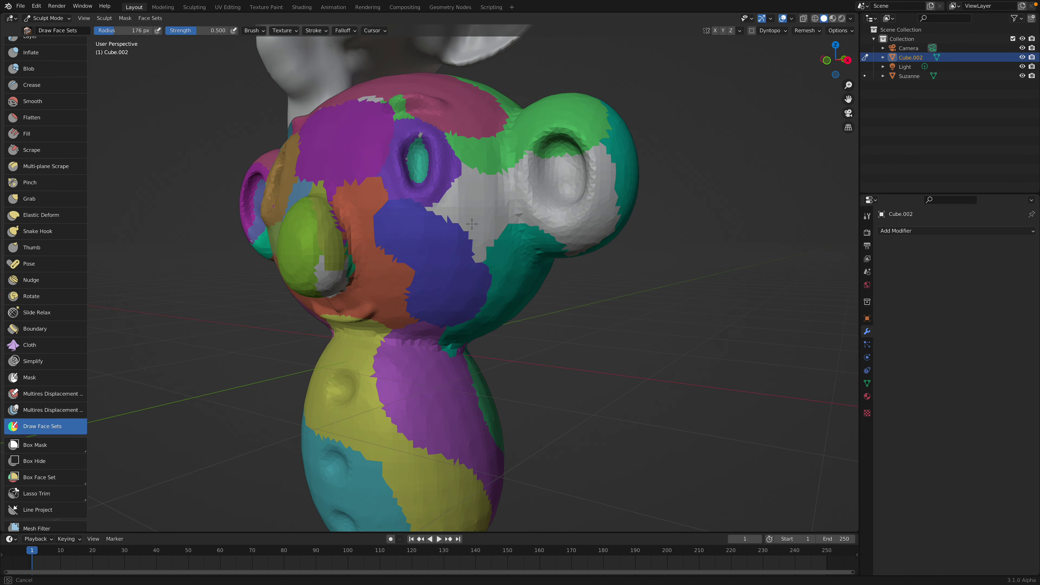
mouse_move(472, 224)
left_mouse_down()
mouse_move(431, 209)
mouse_move(486, 201)
left_mouse_up()
mouse_move(543, 222)
left_mouse_down()
mouse_move(559, 229)
mouse_move(617, 203)
mouse_move(569, 177)
left_mouse_up()
- Paint small face sets along the upper forehead and a purple one under the nose
middle_click_drag(416, 194, 328, 199)
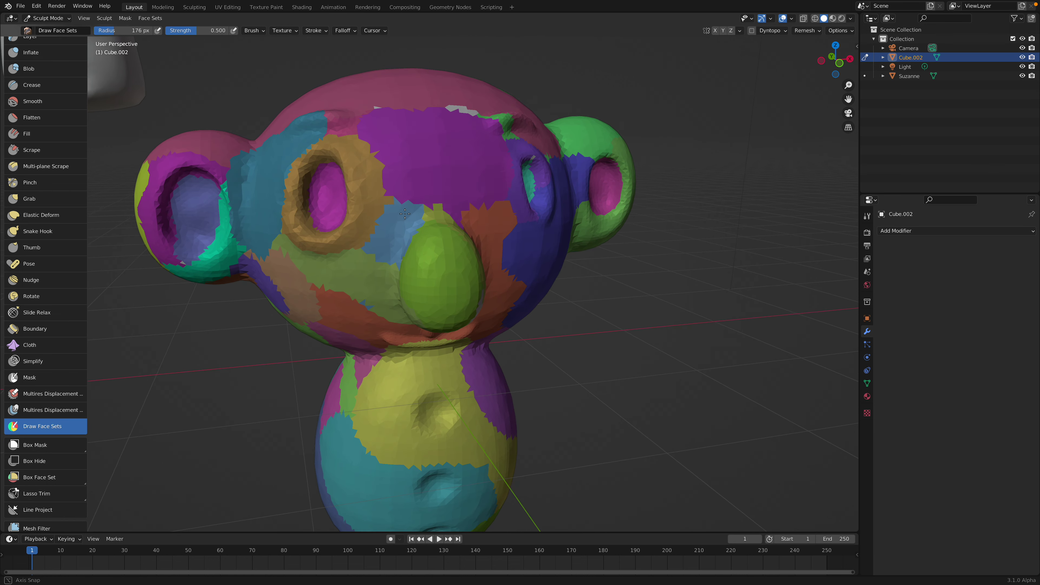
middle_click_drag(464, 208, 426, 200)
left_click_drag(380, 91, 343, 67)
scroll(356, 110, "down", 2)
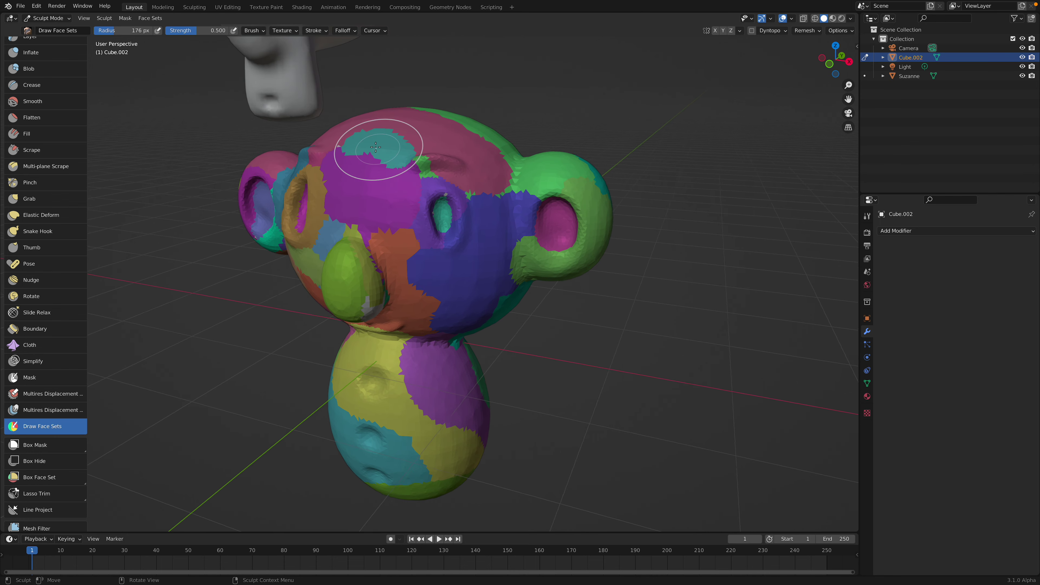
middle_click_drag(378, 148, 402, 144)
mouse_move(394, 185)
middle_mouse_down()
mouse_move(418, 232)
mouse_move(395, 225)
middle_mouse_up()
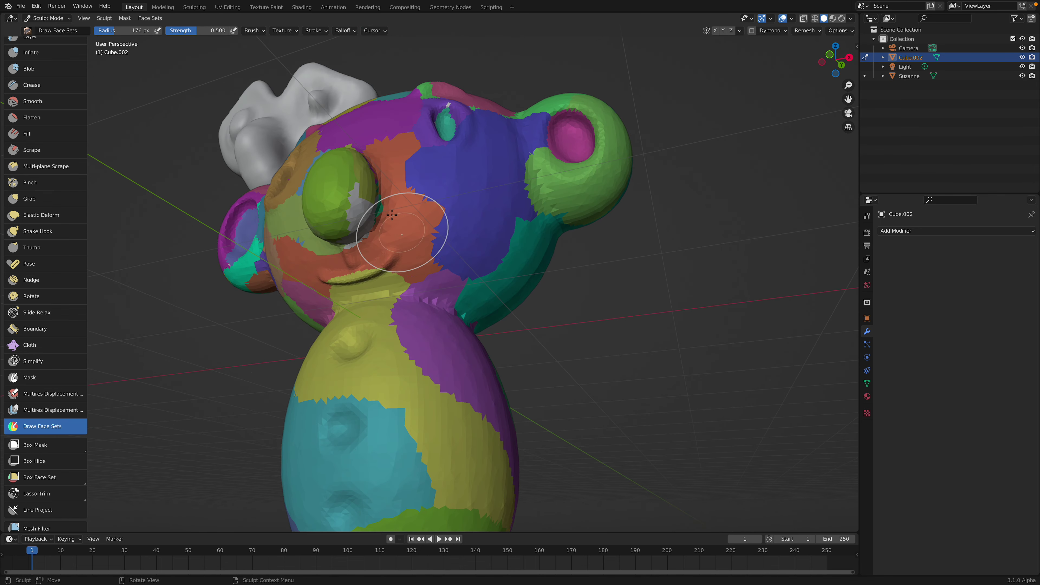
left_click_drag(395, 226, 353, 205)
- Switch the figure to Object Mode and save the file
mouse_move(353, 204)
middle_mouse_down()
mouse_move(403, 215)
mouse_move(422, 246)
mouse_move(387, 267)
middle_mouse_up()
scroll(404, 221, "down", 2)
scroll(406, 266, "down", 1)
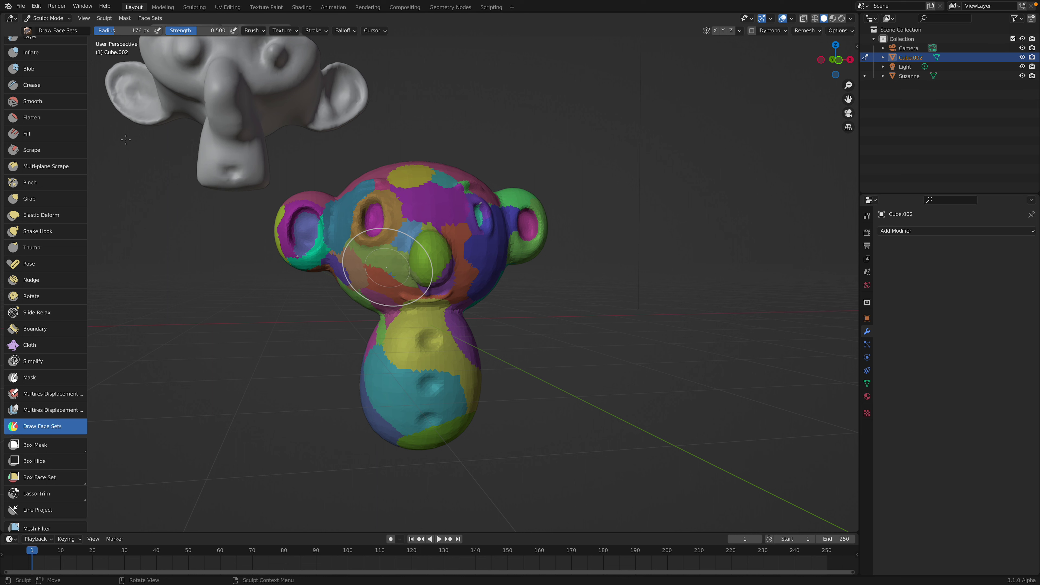
left_click(48, 20)
left_click(45, 27)
mouse_move(438, 224)
middle_mouse_down()
mouse_move(480, 213)
mouse_move(357, 174)
middle_mouse_up()
key("ctrl+s")
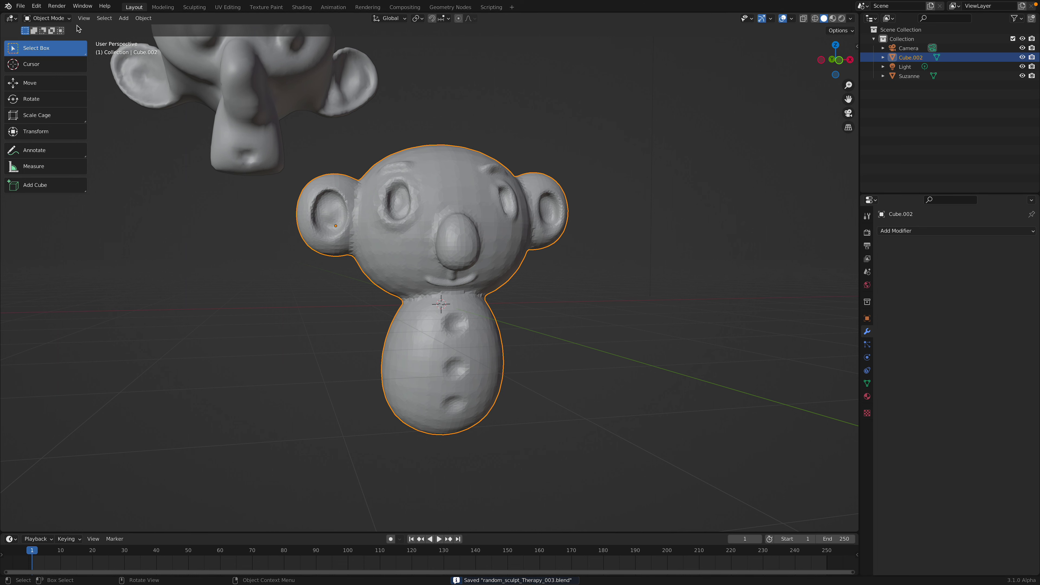
- Return the koala-like figure to Sculpt Mode
left_click(57, 19)
left_click(52, 49)
middle_click_drag(337, 279, 383, 233)
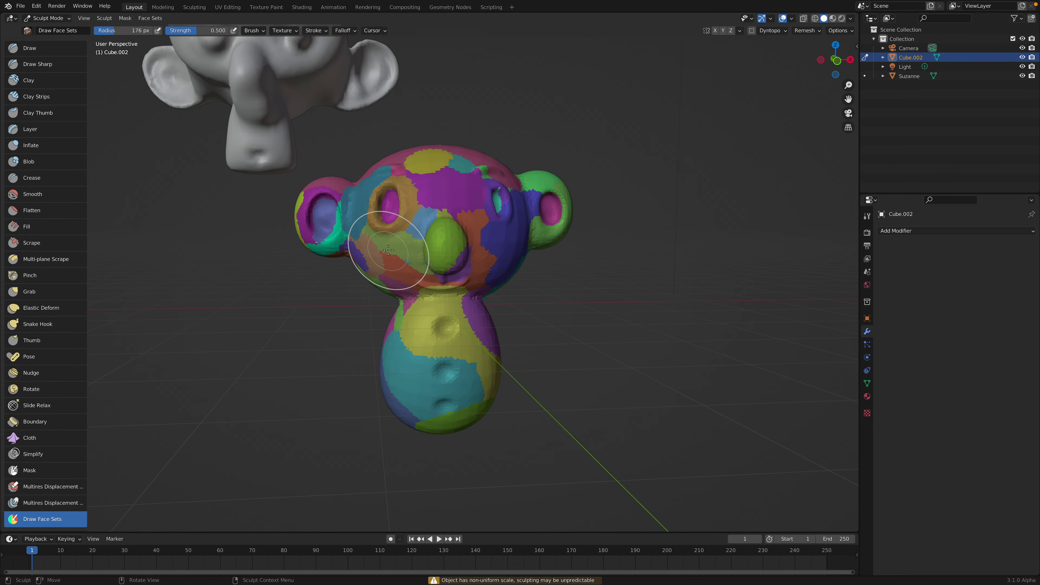
- Examine the edges and layout of the painted face sets across the figure's head and body
scroll(372, 227, "up", 2)
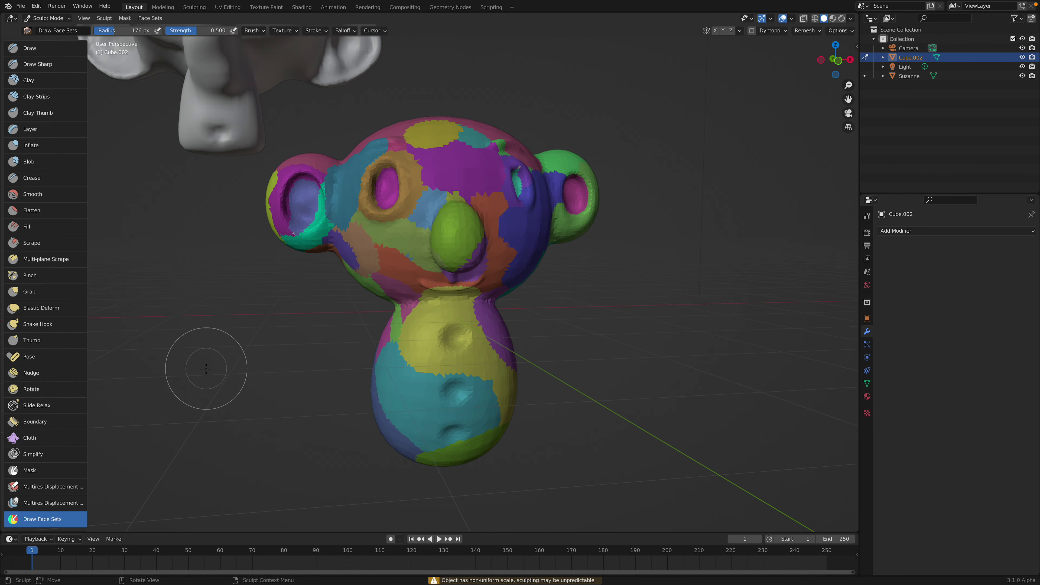
mouse_move(204, 430)
middle_mouse_down()
mouse_move(319, 360)
mouse_move(481, 311)
mouse_move(426, 277)
middle_mouse_up()
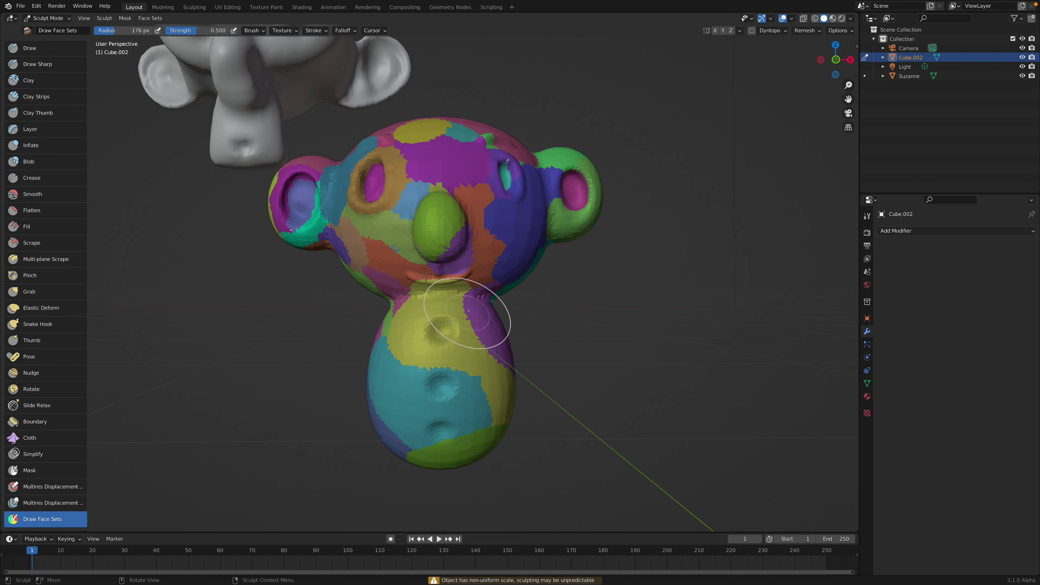
middle_click_drag(301, 263, 314, 256)
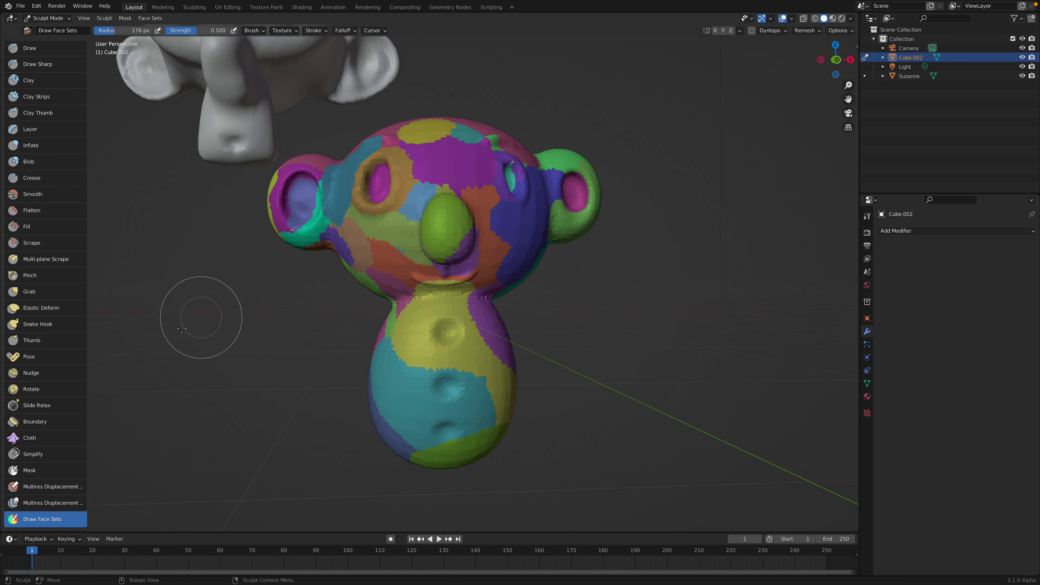
scroll(75, 454, "down", 2)
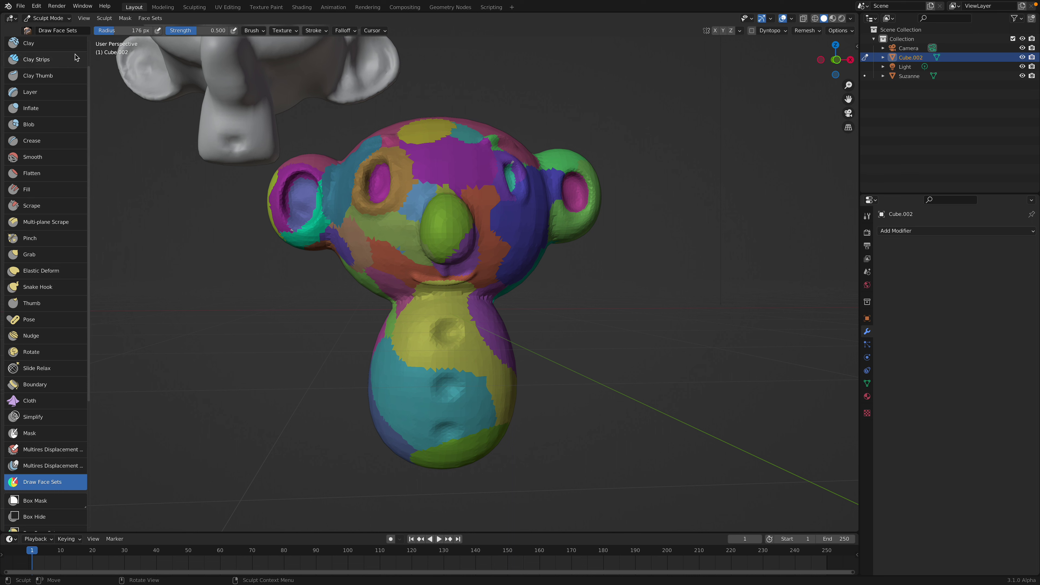
middle_click_drag(377, 262, 401, 274)
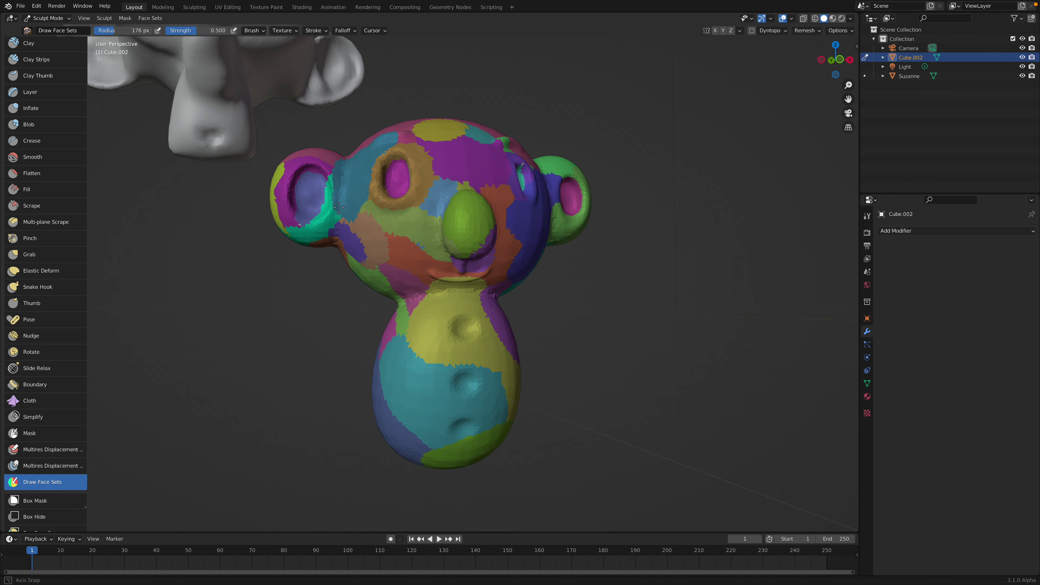
scroll(472, 245, "up", 1)
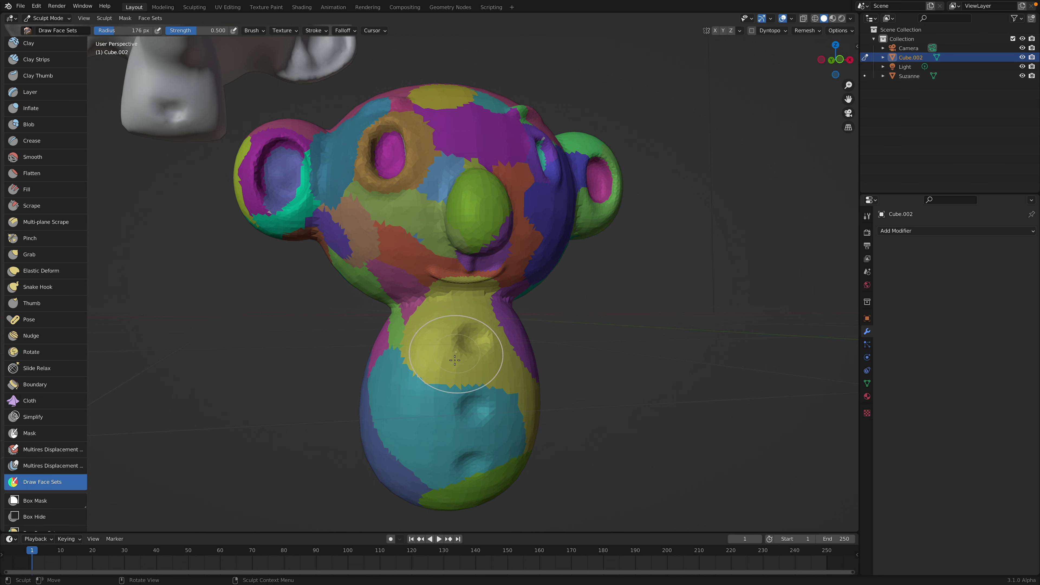
middle_click_drag(487, 348, 500, 361)
scroll(499, 360, "up", 3)
middle_click_drag(522, 394, 447, 404)
scroll(428, 412, "down", 2)
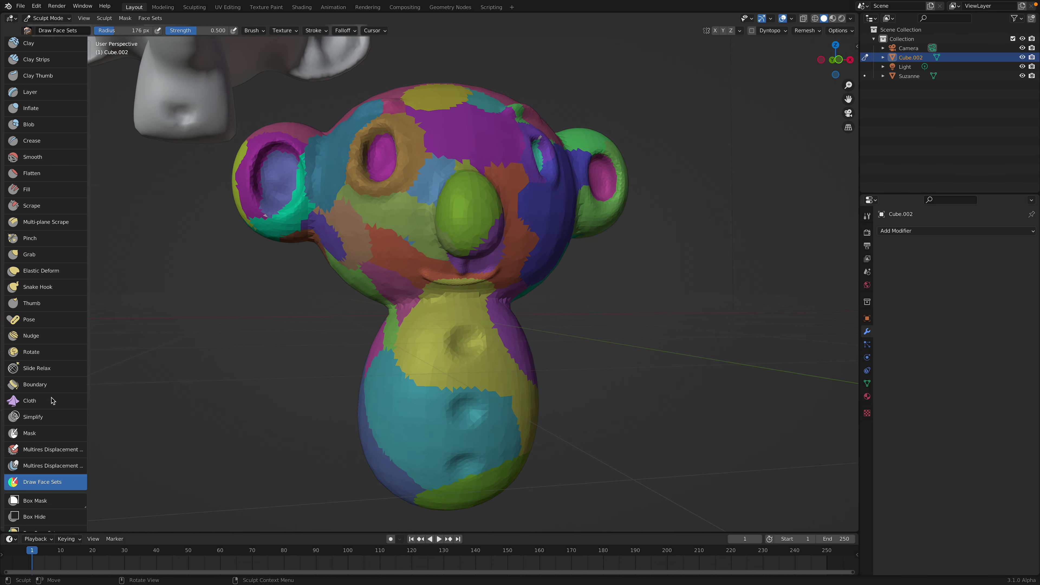
- Smooth the jagged borders of all face sets on the figure using the Mesh Filter with Relax Face Sets at strength 1.000
scroll(54, 448, "down", 8)
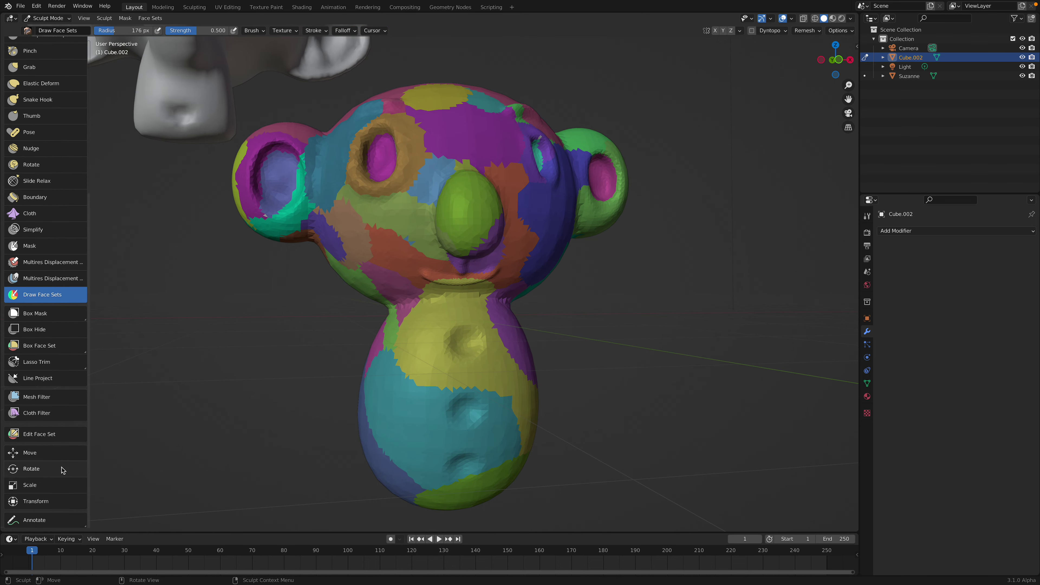
left_click(62, 397)
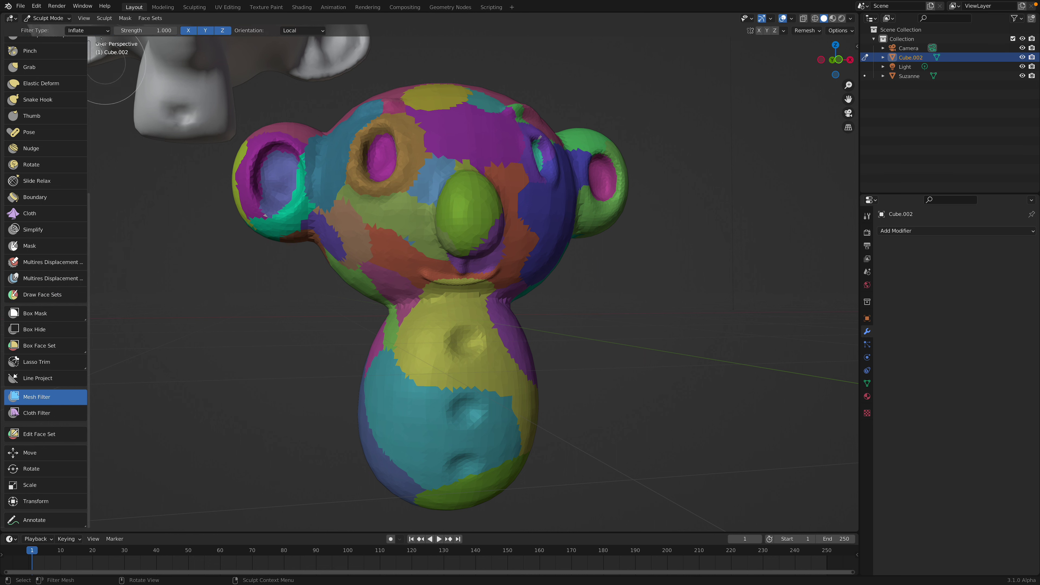
left_click(86, 30)
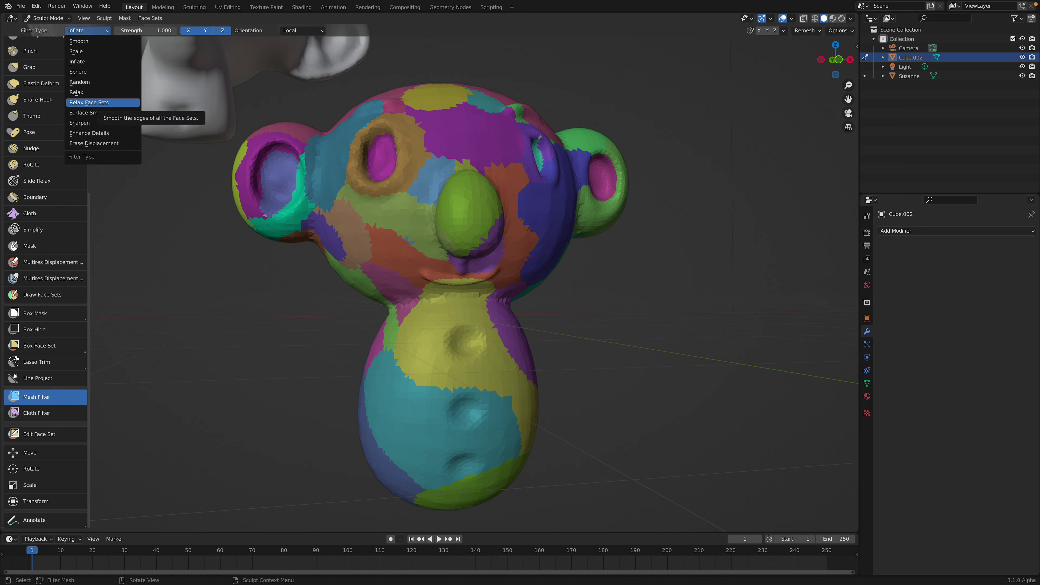
left_click(107, 103)
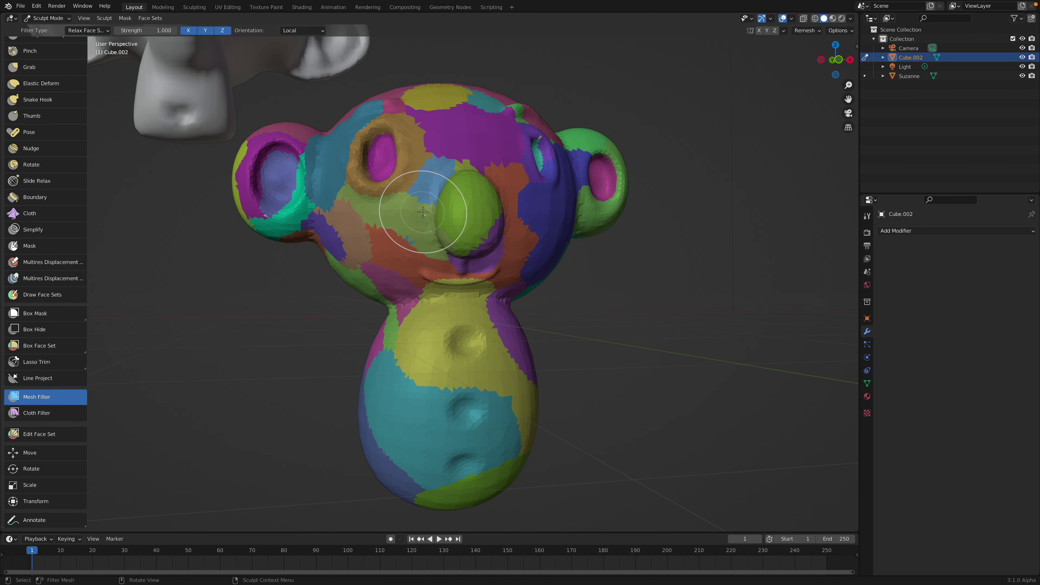
left_click_drag(442, 215, 491, 220)
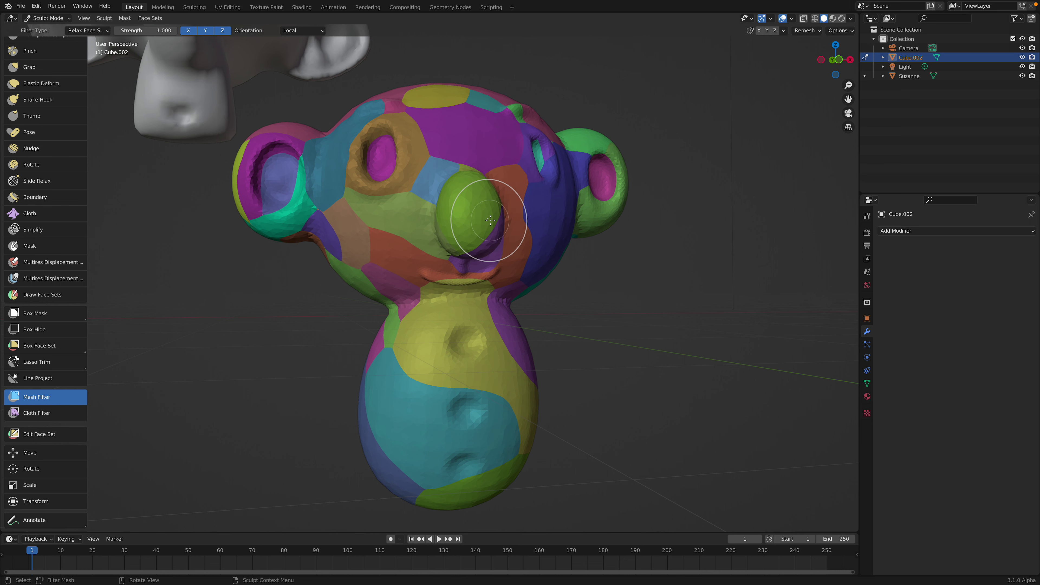
mouse_move(497, 220)
middle_mouse_down()
mouse_move(581, 213)
mouse_move(464, 191)
mouse_move(442, 204)
middle_mouse_up()
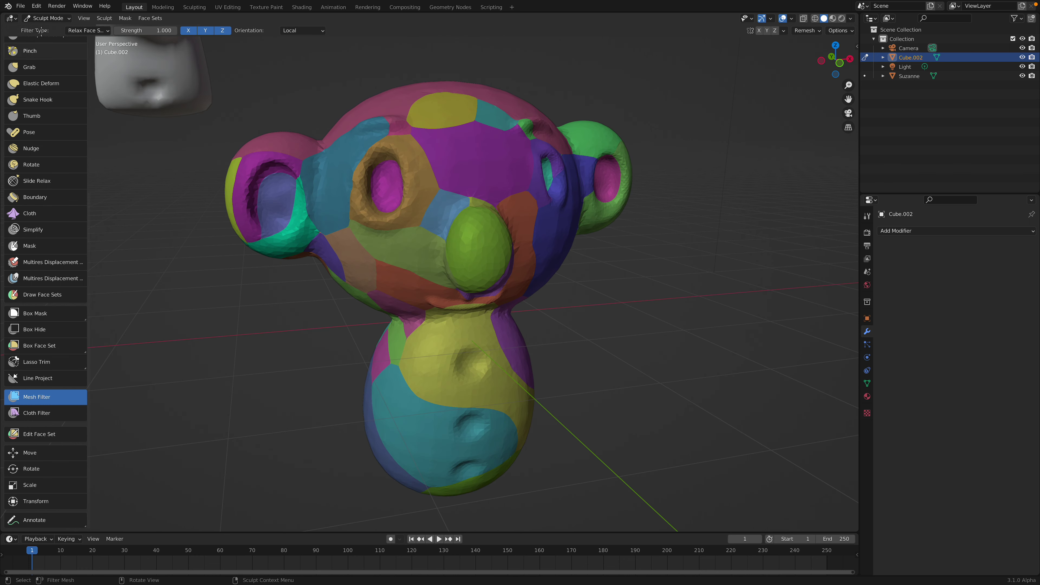
- Switch the koala-like figure to Object Mode and apply Shade Smooth to it
left_click(49, 20)
left_click(48, 27)
right_click(461, 140)
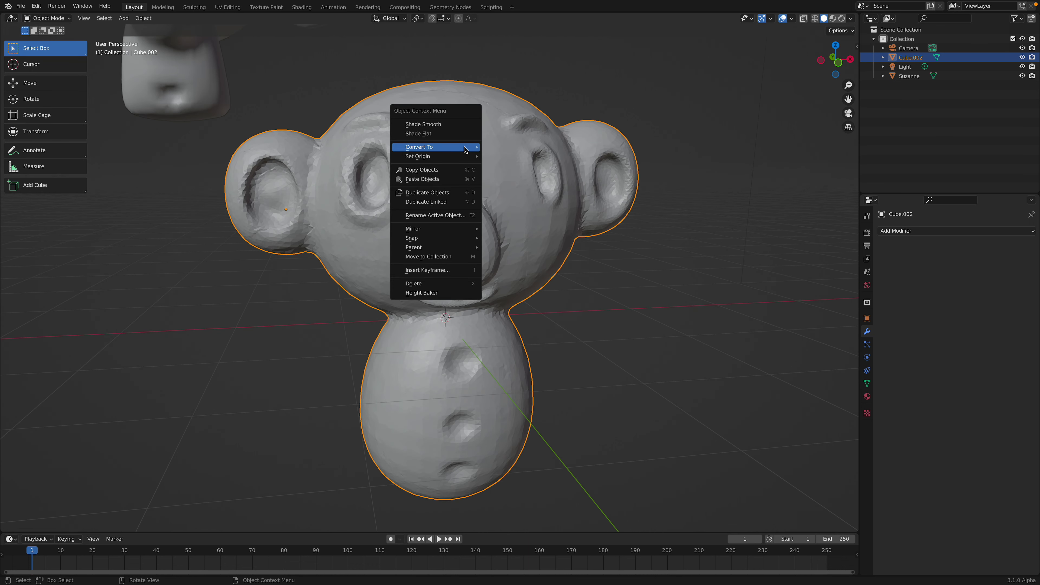
left_click(451, 124)
middle_click_drag(464, 183, 468, 173)
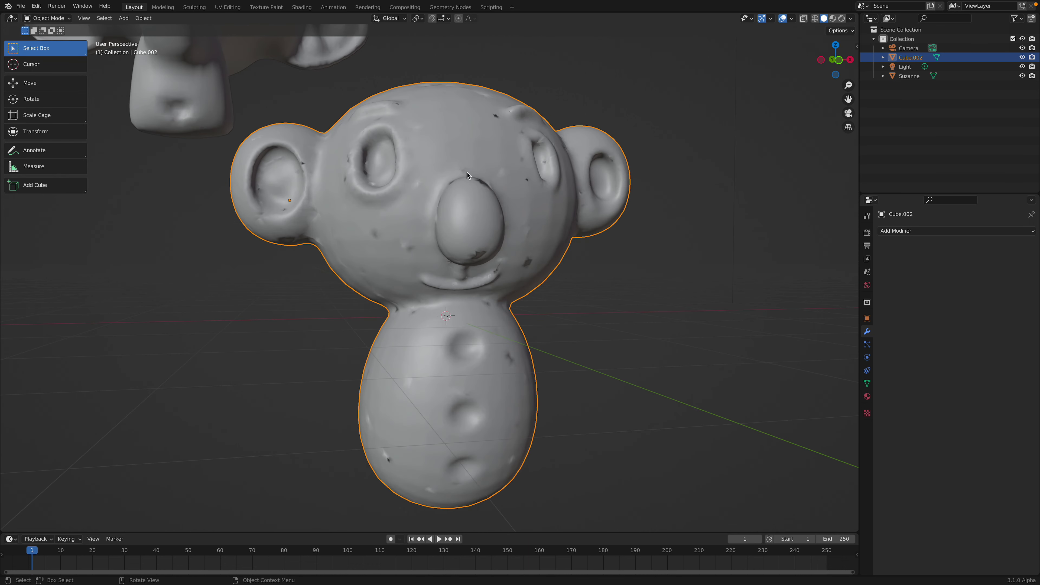
- Save the file and return the smooth-shaded figure to Sculpt Mode
left_click(49, 18)
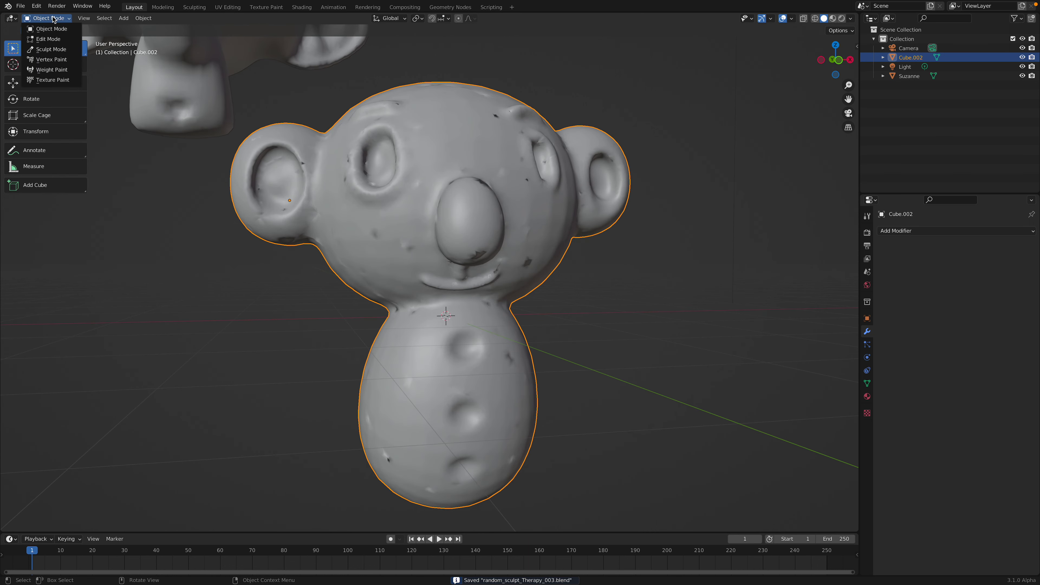
left_click(56, 48)
mouse_move(395, 159)
middle_mouse_down()
mouse_move(453, 204)
mouse_move(457, 272)
middle_mouse_up()
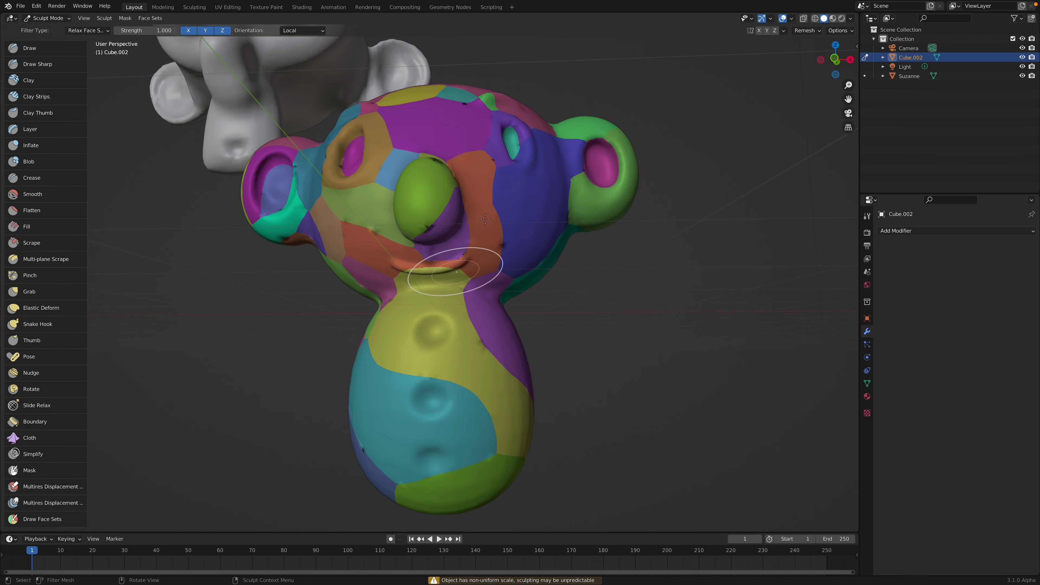
mouse_move(485, 219)
middle_mouse_down()
mouse_move(406, 228)
mouse_move(446, 239)
mouse_move(410, 213)
mouse_move(453, 232)
middle_mouse_up()
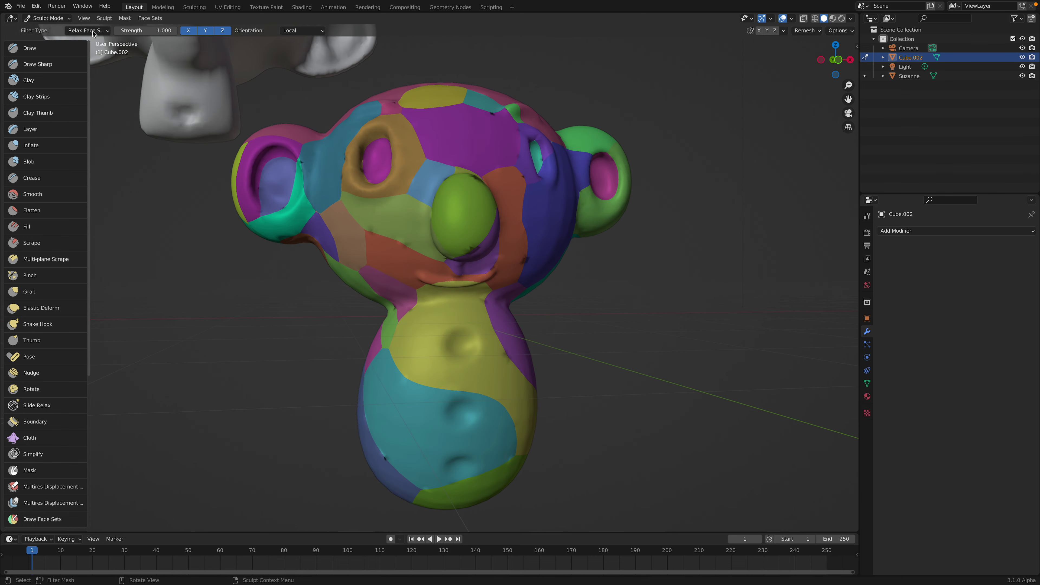
- Remove the Extract Face Set command from Quick Favorites and add it again
left_click(146, 19)
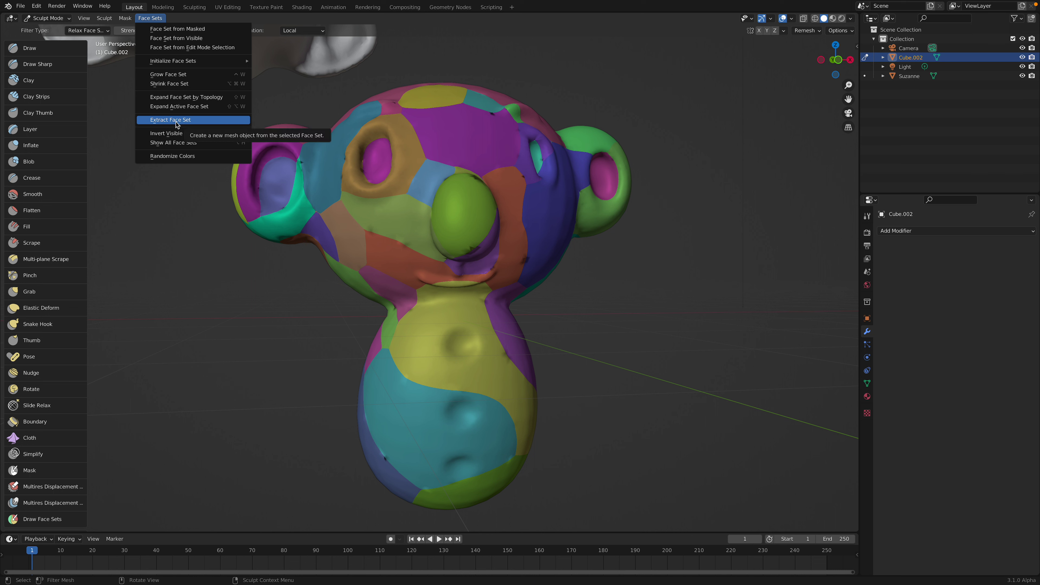
right_click(212, 124)
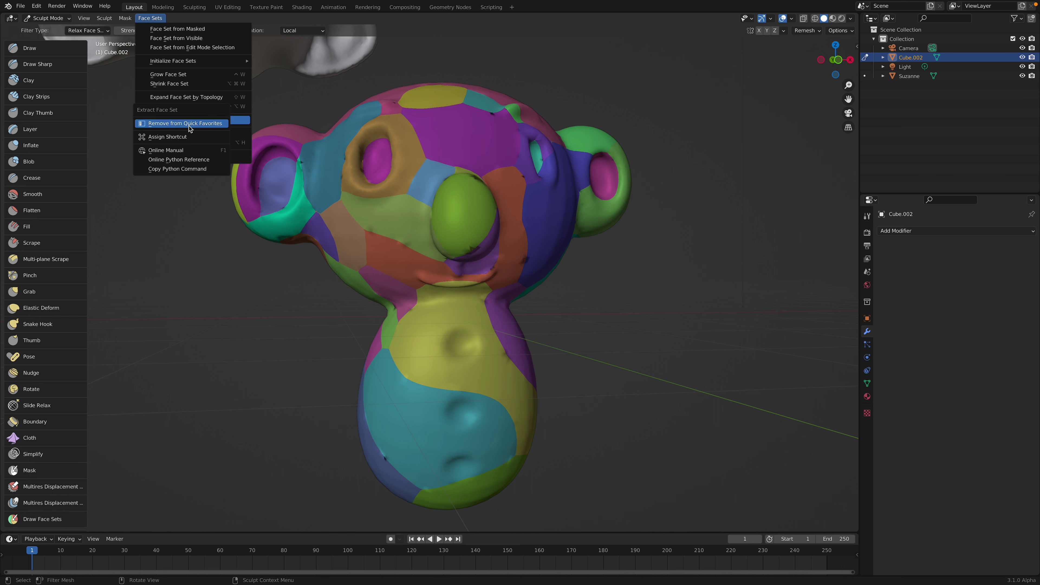
left_click(199, 128)
right_click(201, 127)
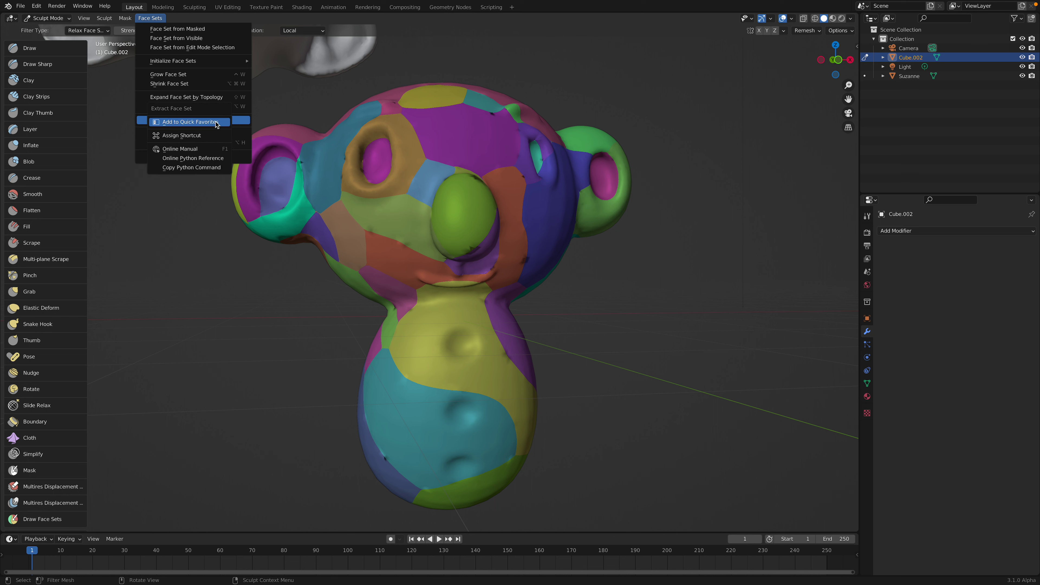
left_click(199, 125)
- Extract the dark blue face set between the figure's eye and green ear as a separate mesh object
mouse_move(467, 249)
middle_mouse_down()
mouse_move(445, 244)
mouse_move(459, 258)
middle_mouse_up()
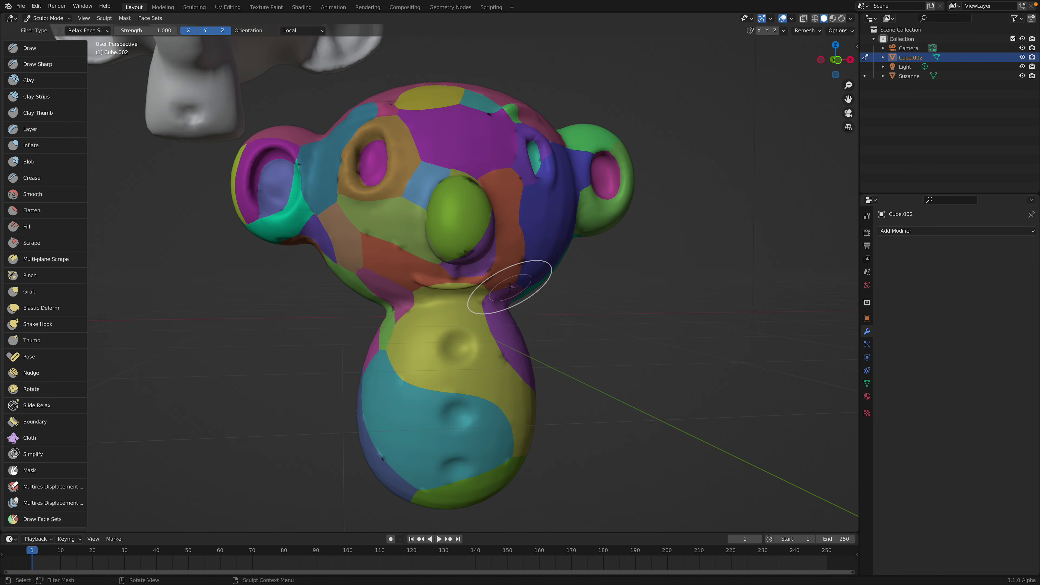
key("q")
key("q")
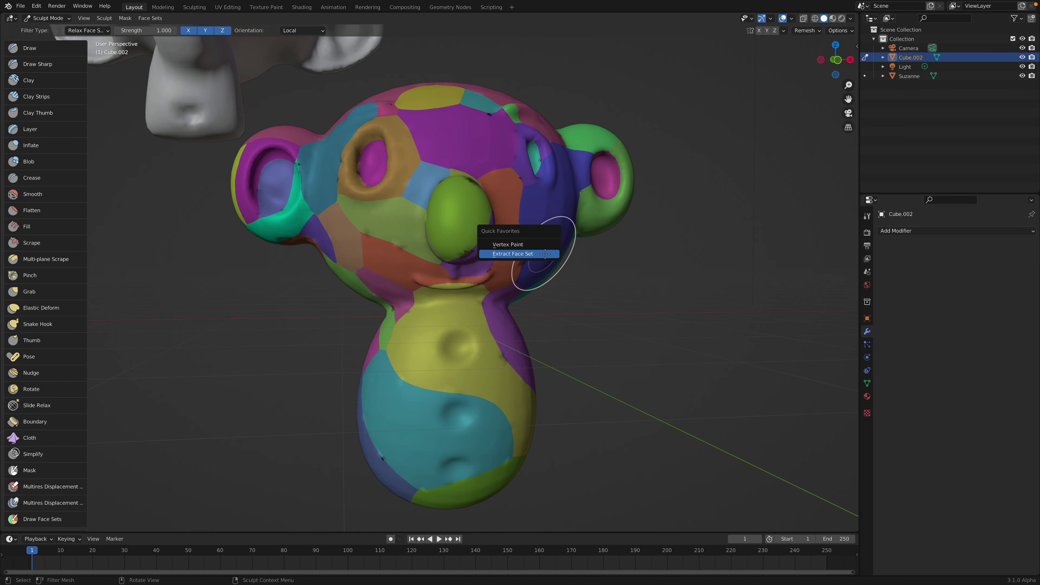
left_click(516, 254)
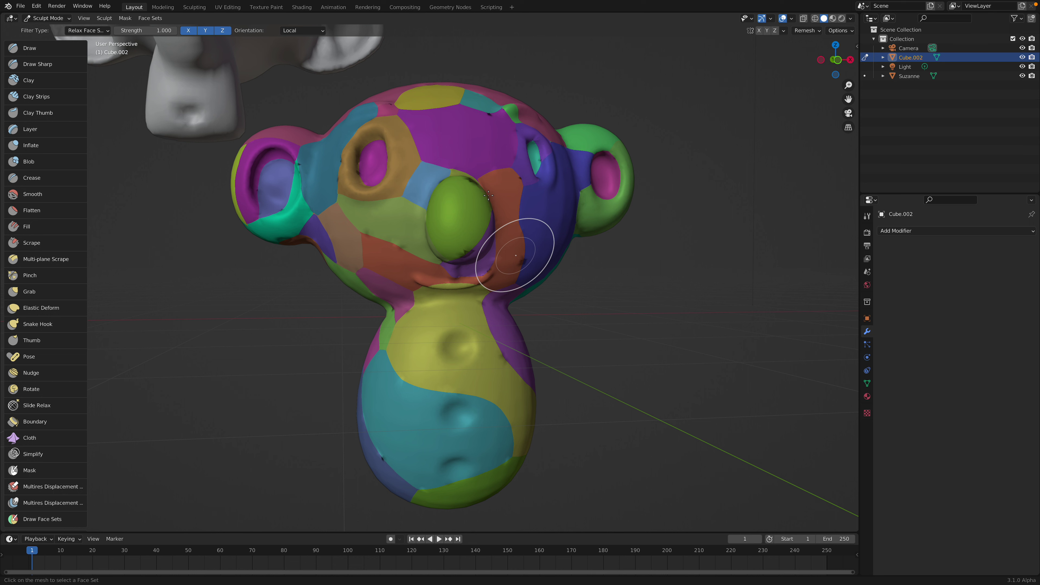
left_click(526, 192)
scroll(527, 209, "down", 2)
scroll(527, 217, "up", 2)
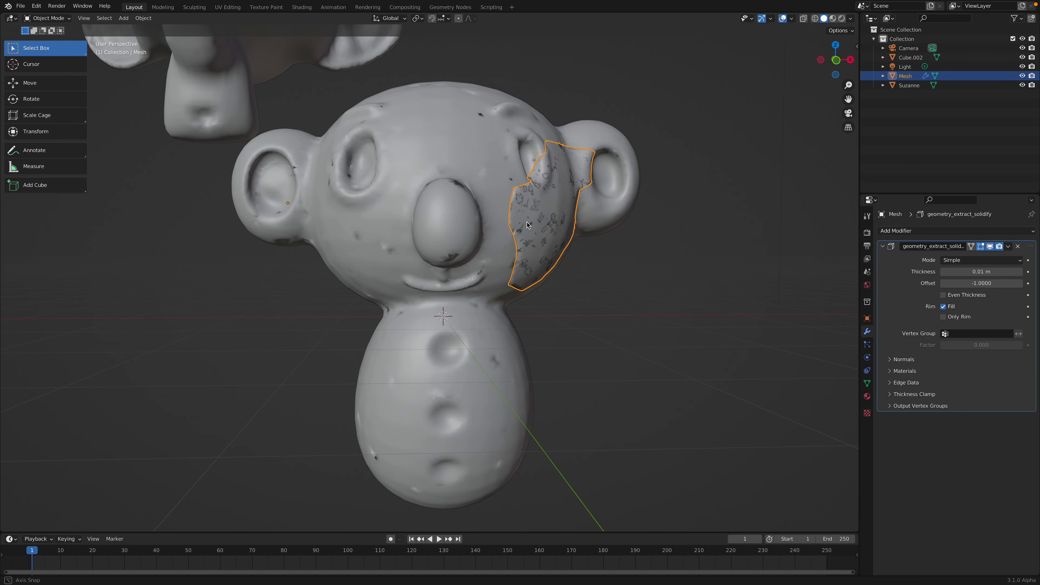
middle_click_drag(528, 225, 529, 225)
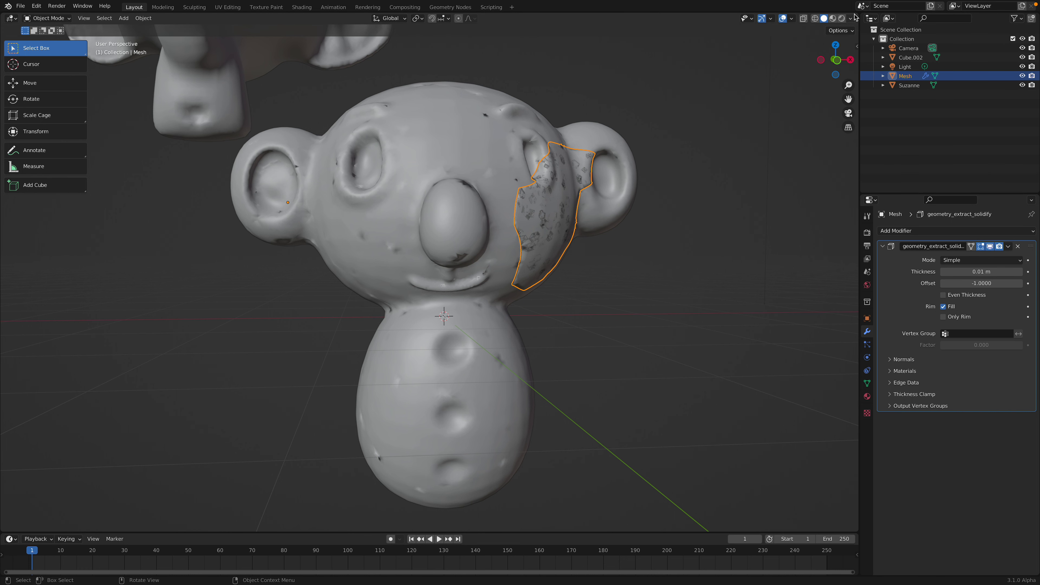
left_click_drag(855, 15, 762, 221)
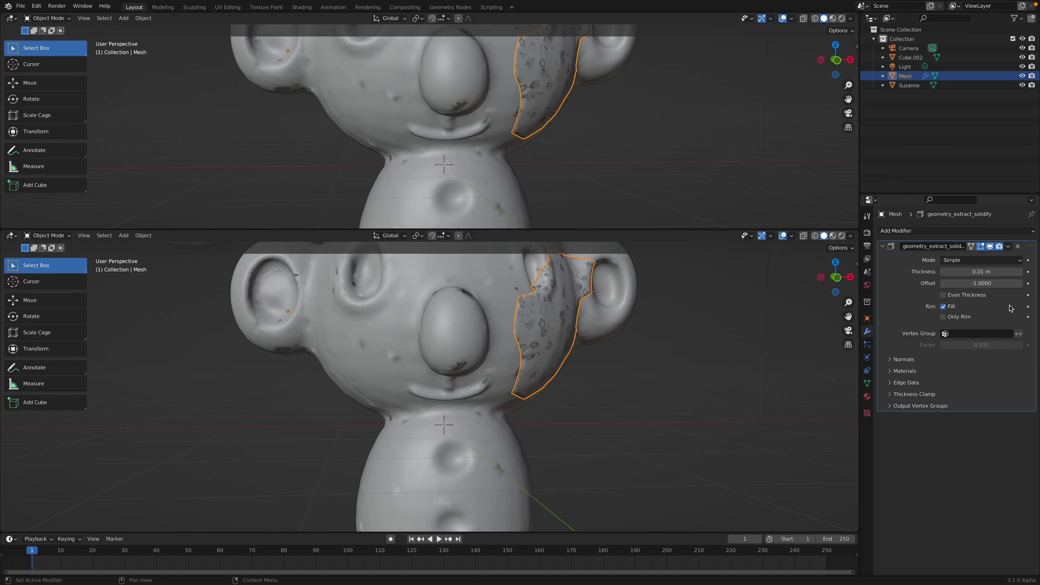
left_click(11, 18)
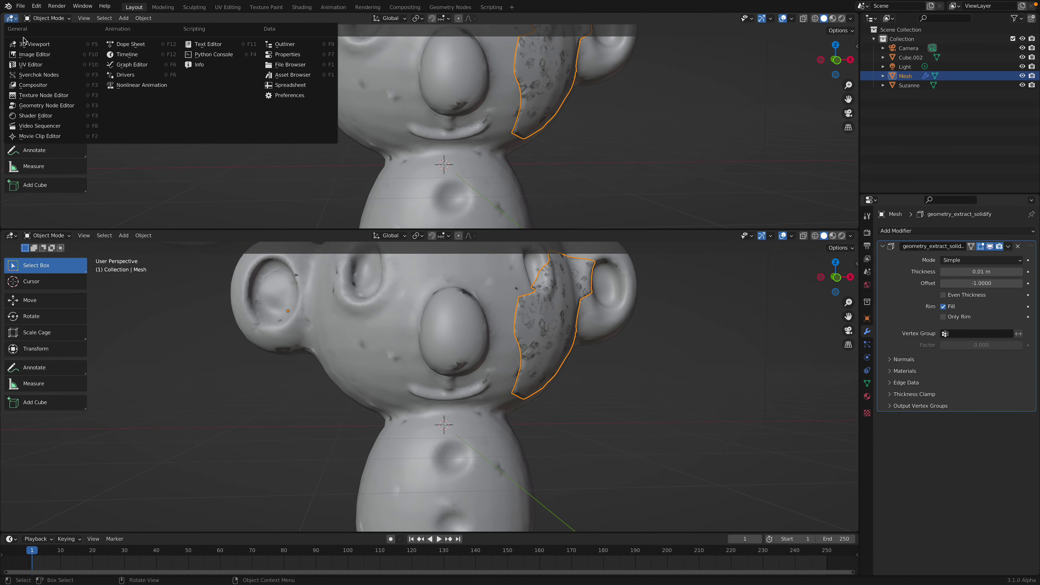
left_click(42, 97)
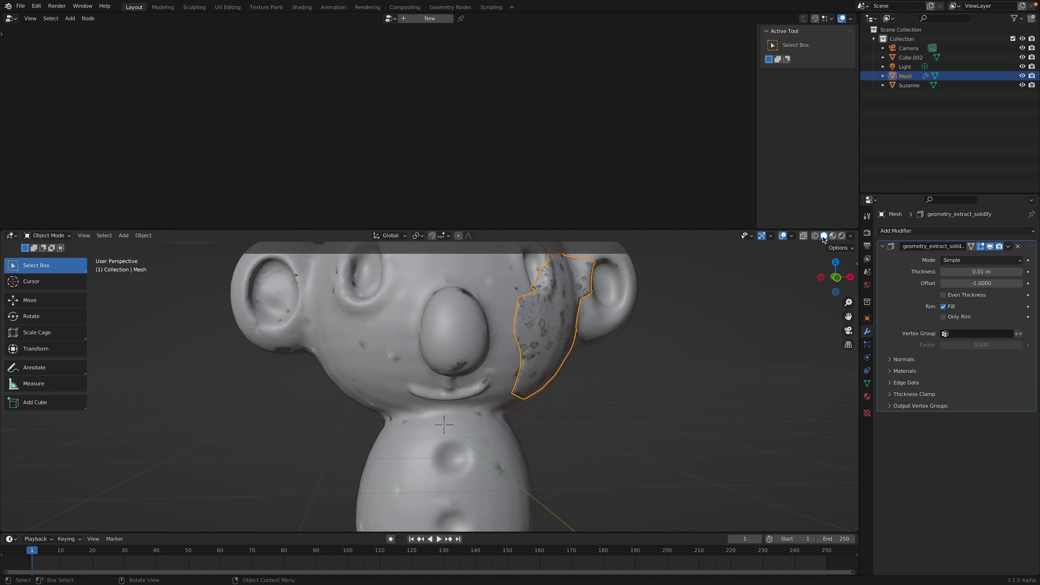
left_click_drag(846, 178, 844, 178)
middle_click_drag(644, 279, 667, 291, "shift")
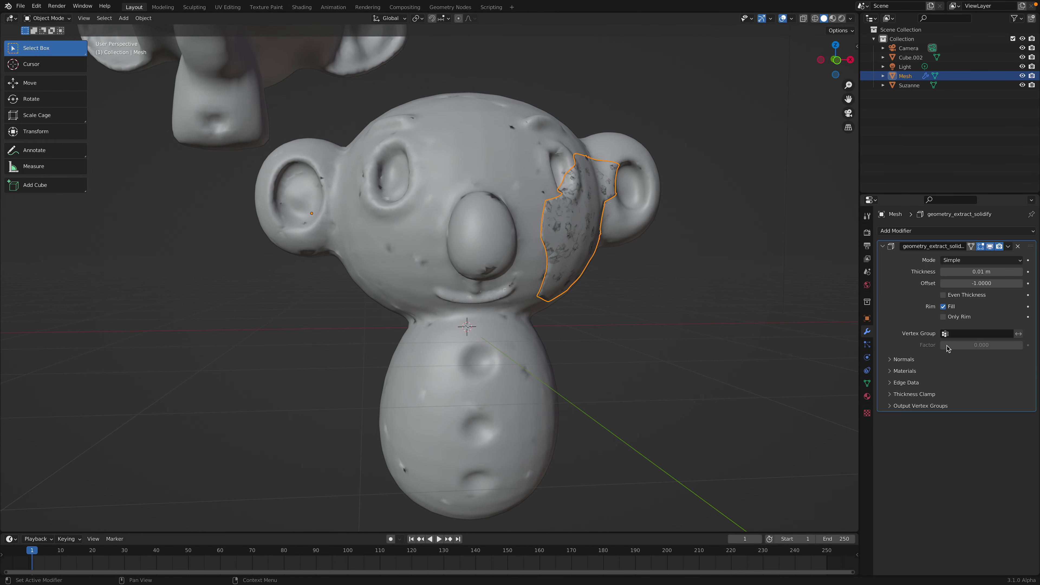
- Set the Solidify thickness of the extracted cheek patch to about -0.052 m
left_click(904, 359)
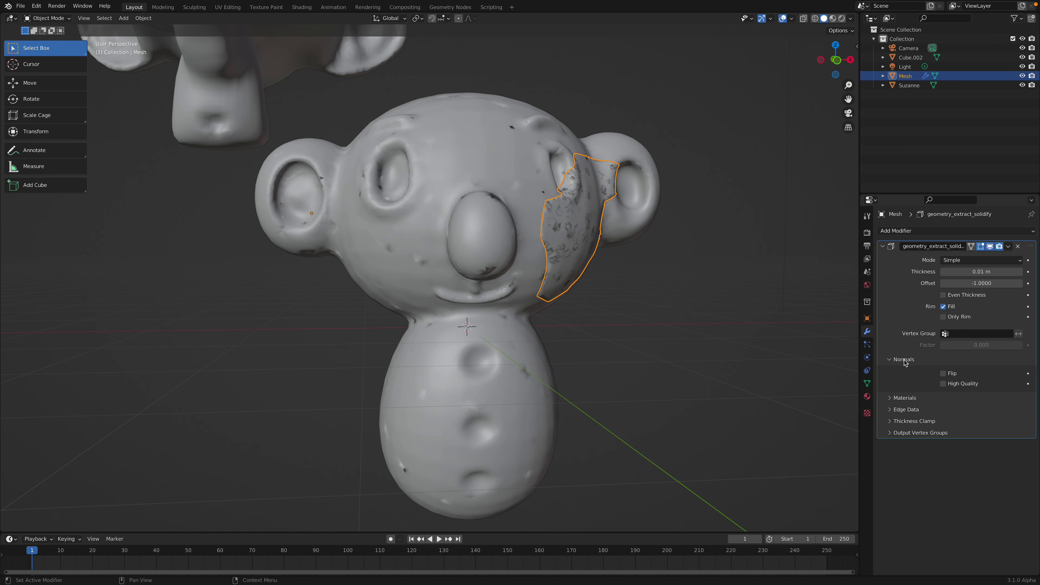
left_click(904, 360)
left_click(905, 371)
left_click(905, 370)
middle_click_drag(567, 287, 541, 288)
mouse_move(979, 272)
left_mouse_down()
mouse_move(945, 271)
mouse_move(963, 272)
left_mouse_up()
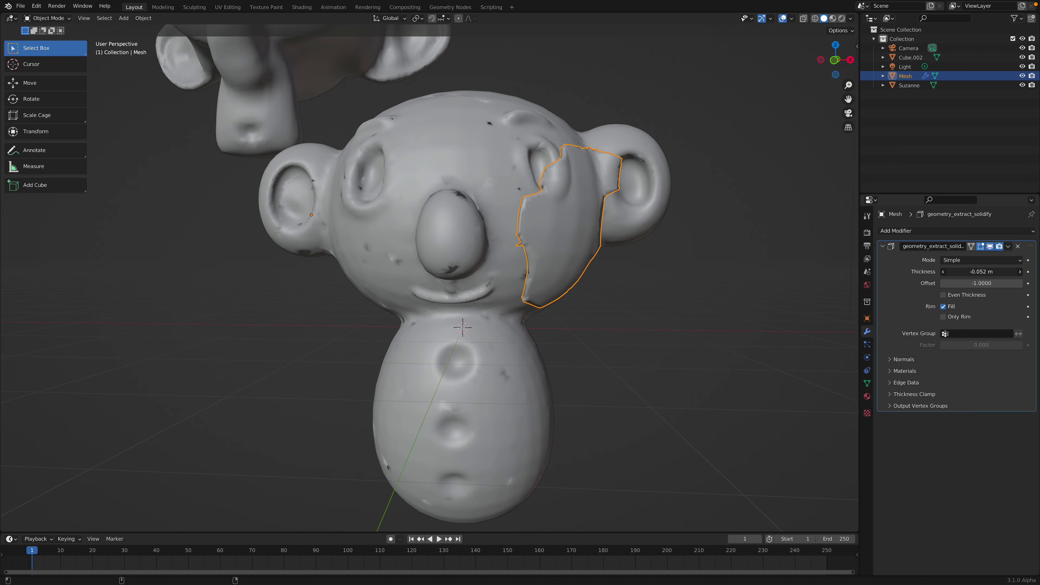
- Select the koala-like figure's main body mesh and put it back into Sculpt Mode
middle_click_drag(533, 369, 490, 380)
left_click(490, 379)
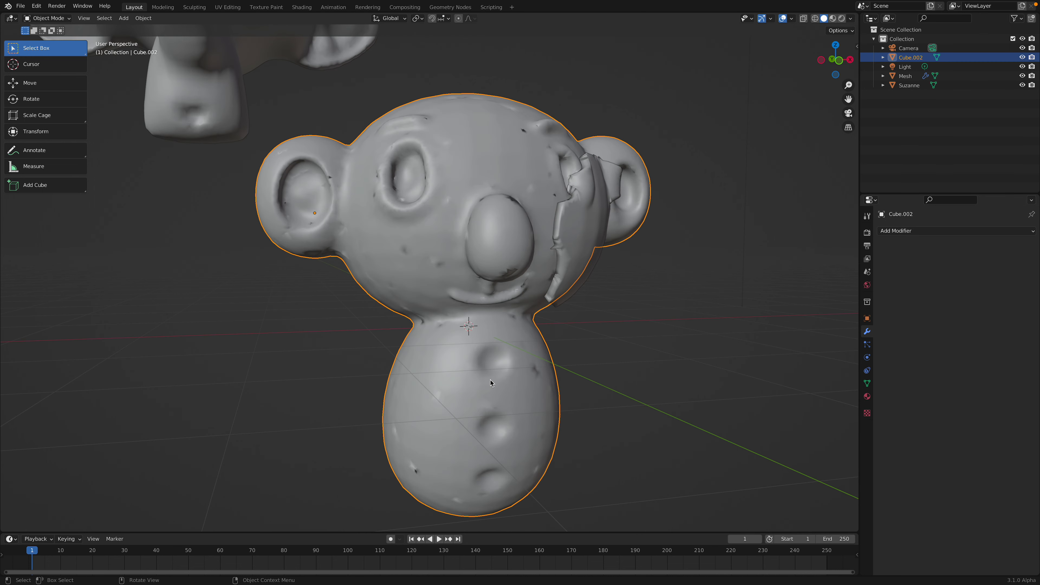
key("Tab")
key("Tab")
left_click(47, 18)
left_click(45, 50)
- Start another face set extraction on the figure from the Quick Favorites
middle_click_drag(450, 312, 415, 305)
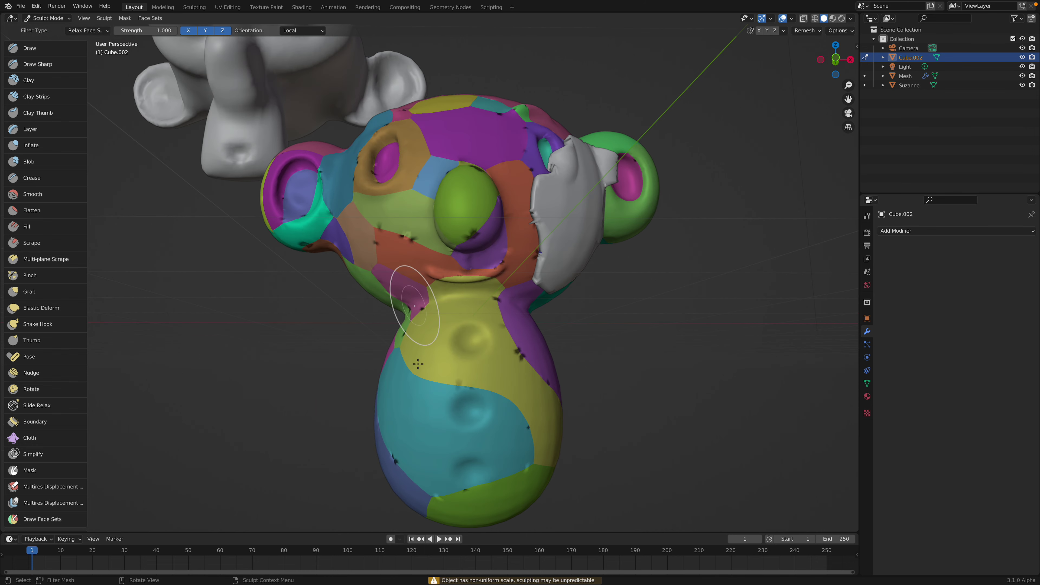
key("q")
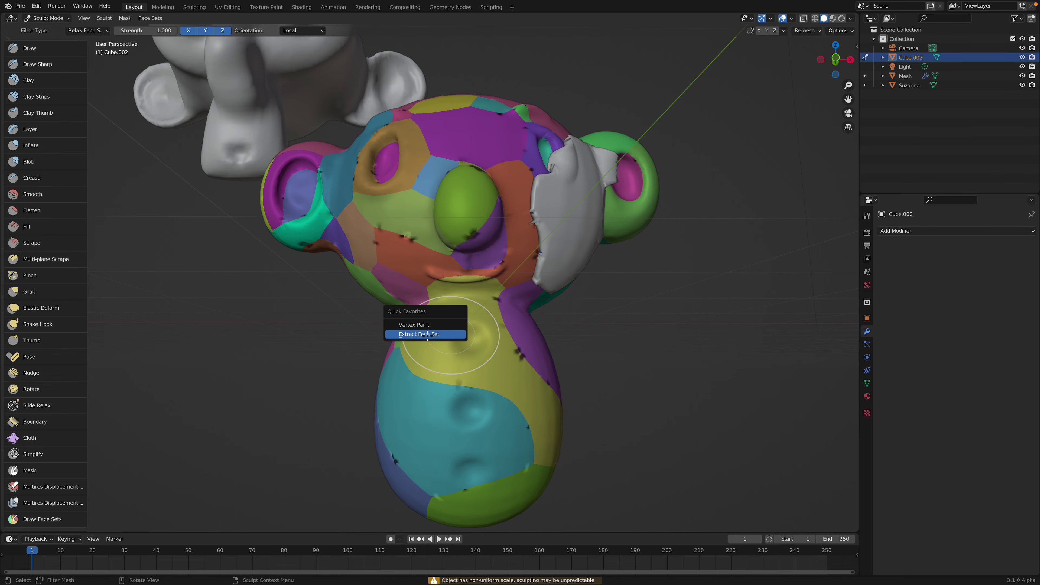
- Extract the yellow face set on the monkey's upper chest as a separate mesh
left_click(427, 334)
left_click(457, 337)
middle_click_drag(457, 337, 478, 406)
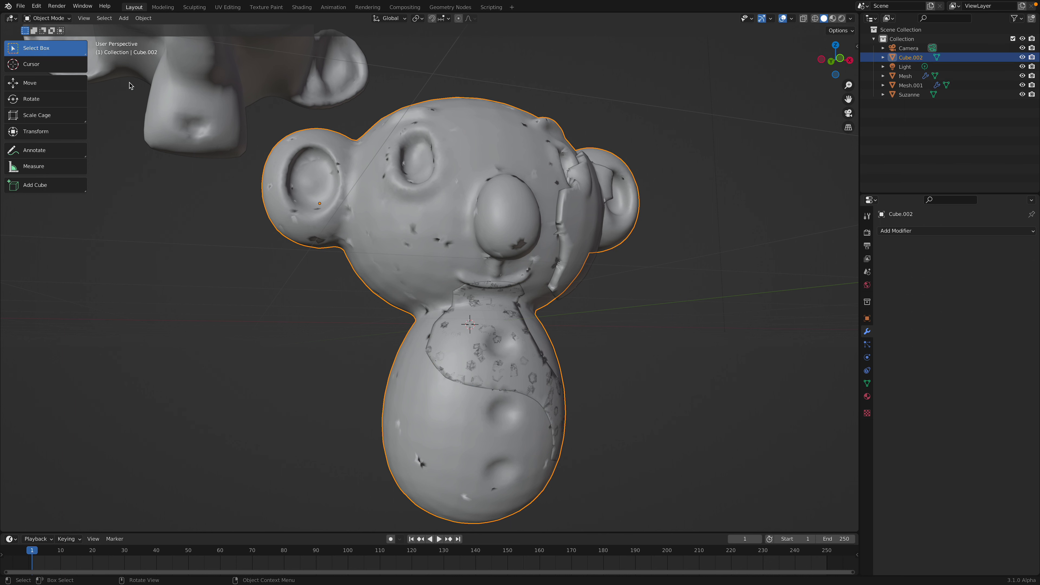
- Return the body mesh to Sculpt Mode and extract the teal face set on the belly
left_click(57, 19)
left_click(57, 49)
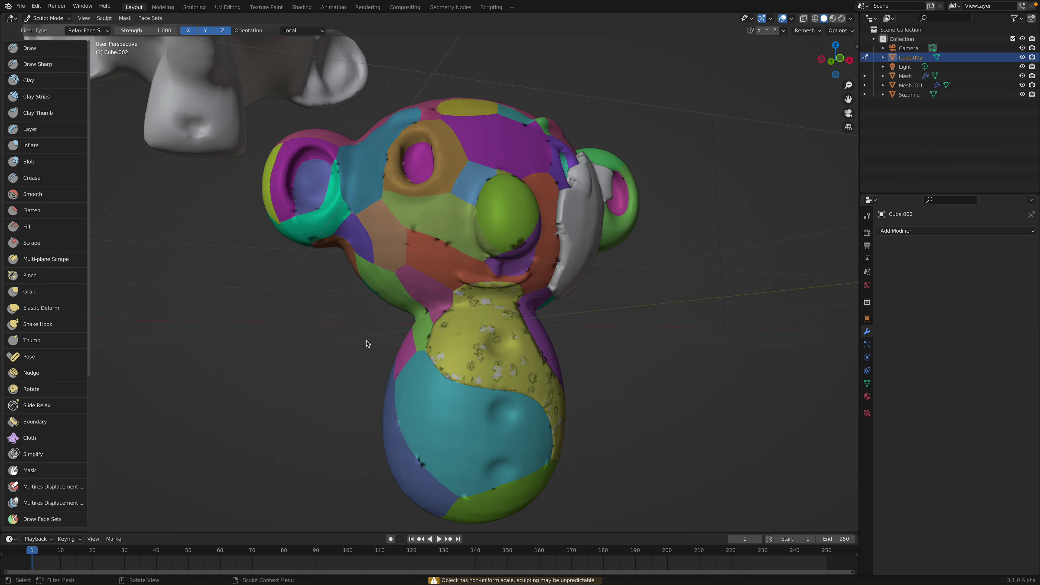
key("q")
left_click(431, 405)
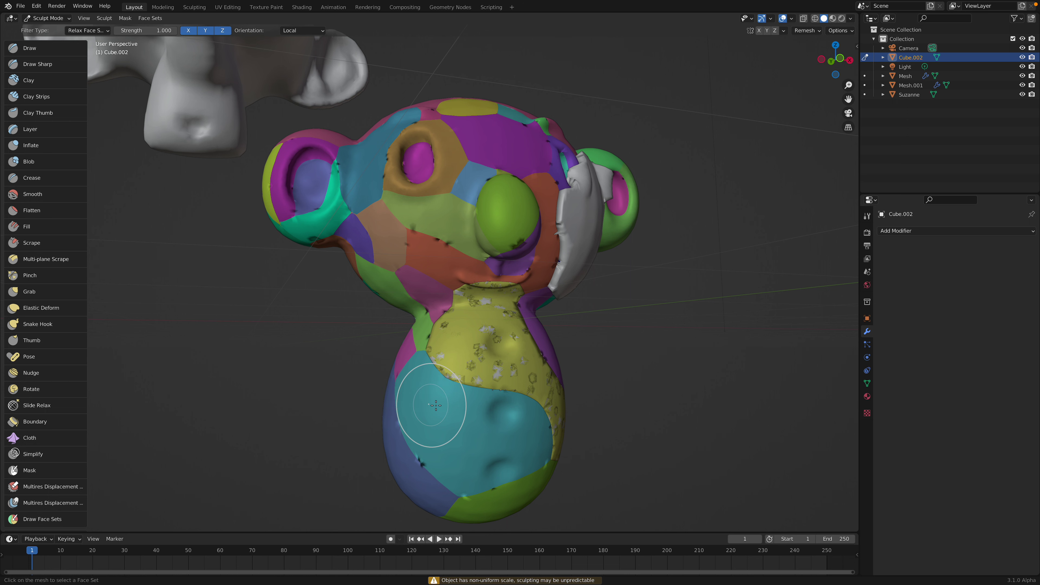
left_click(433, 406)
- Reselect the body mesh, re-enter Sculpt Mode and extract the light brown face set on the cheek
left_click(404, 261)
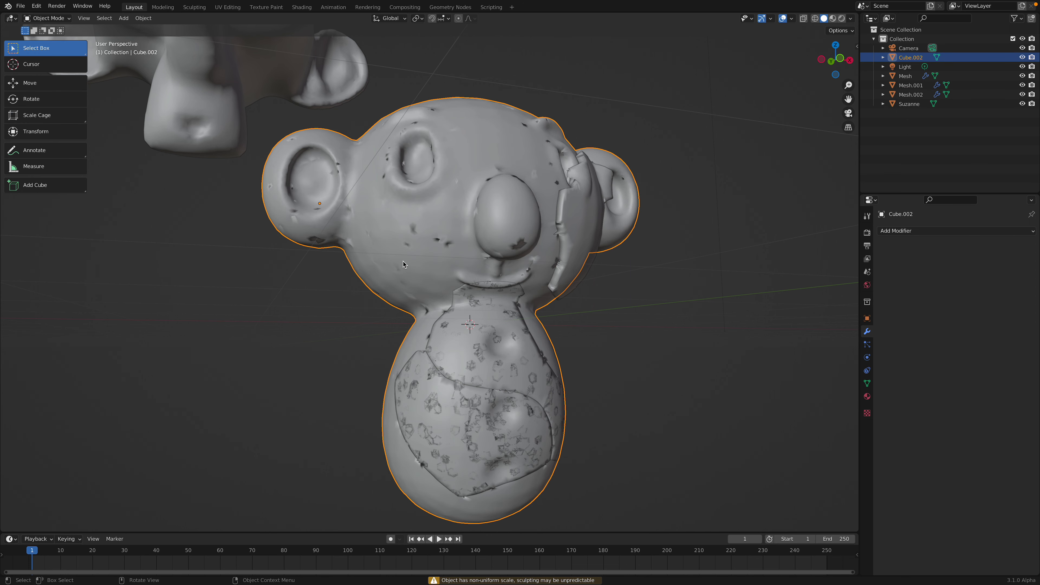
left_click(48, 18)
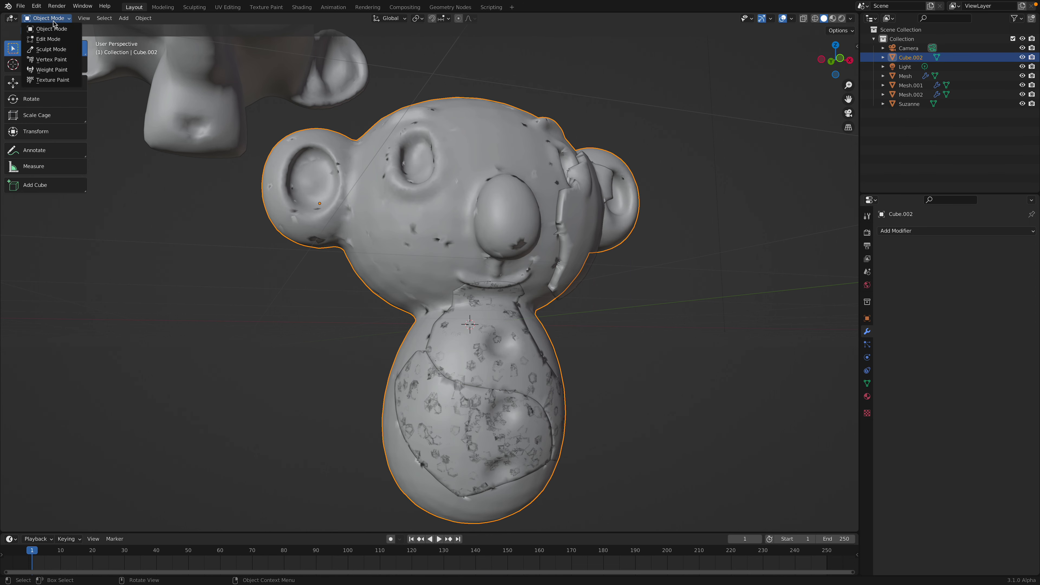
left_click(52, 49)
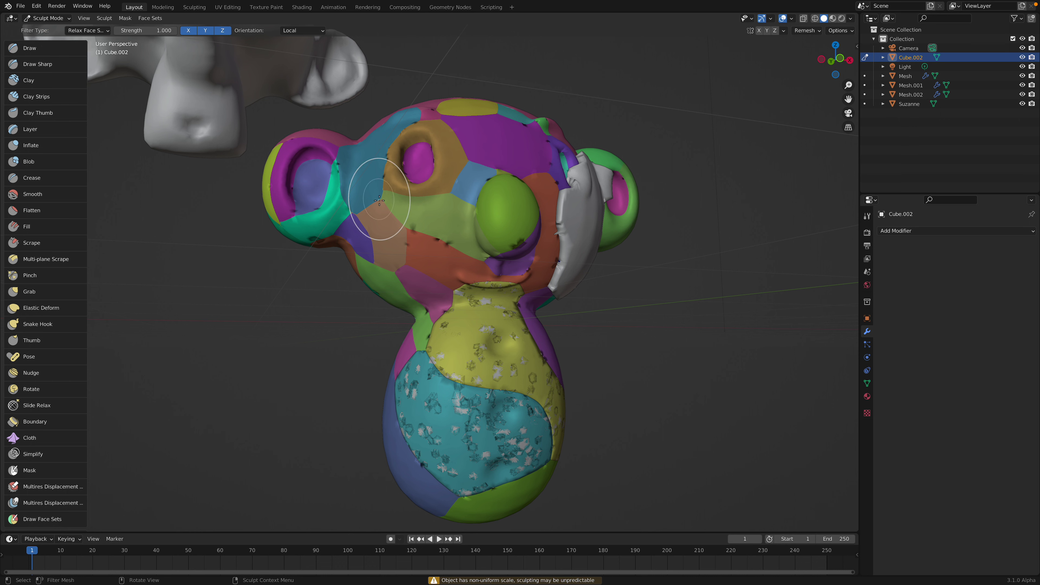
left_click(385, 225)
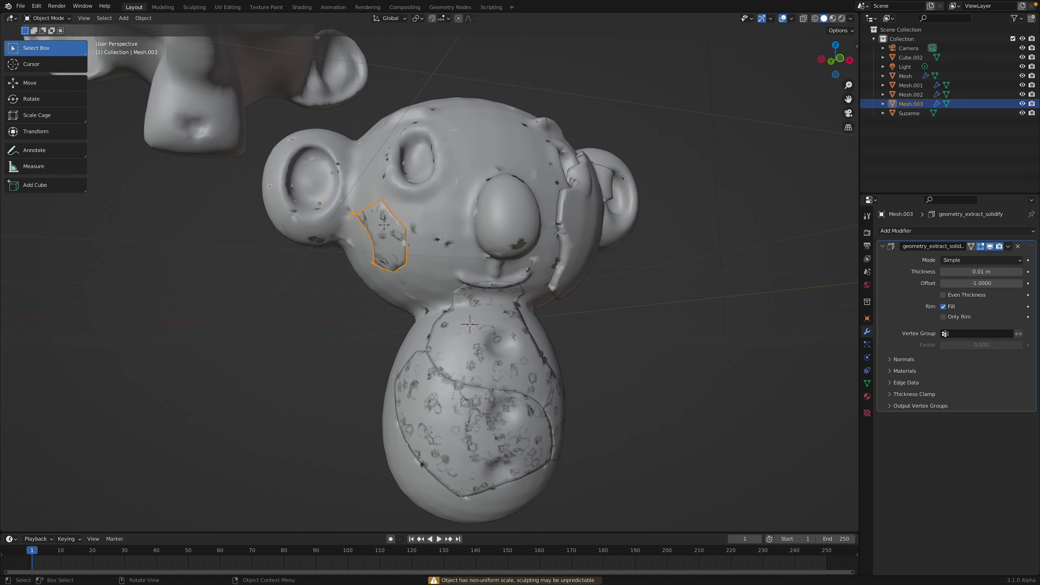
- Reselect the body mesh in Sculpt Mode and extract the purple face set on the forehead
left_click(436, 207)
key("q")
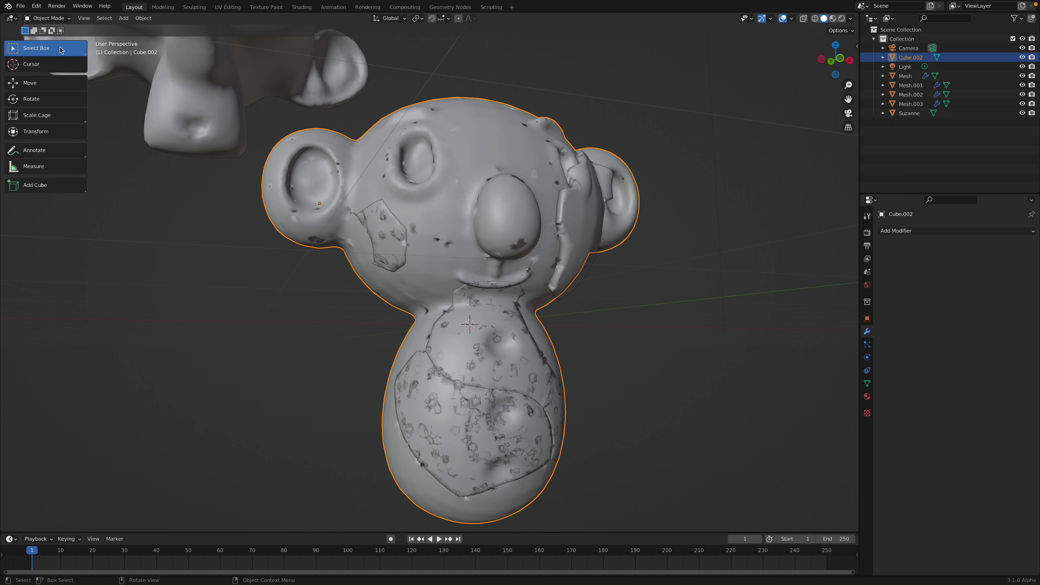
left_click(47, 19)
left_click(51, 49)
middle_click_drag(409, 205, 474, 154)
key("q")
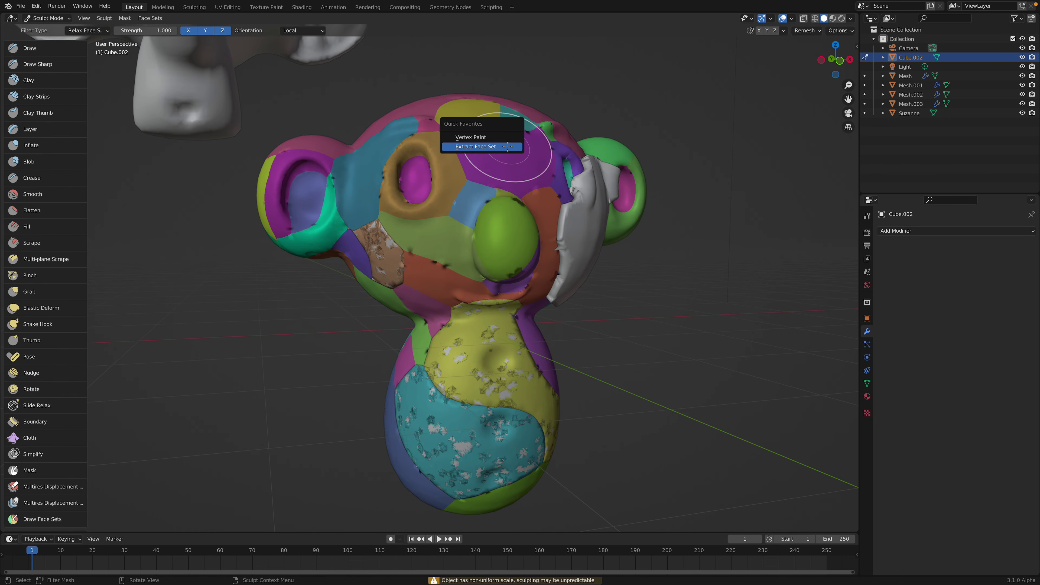
left_click(511, 146)
left_click(512, 158)
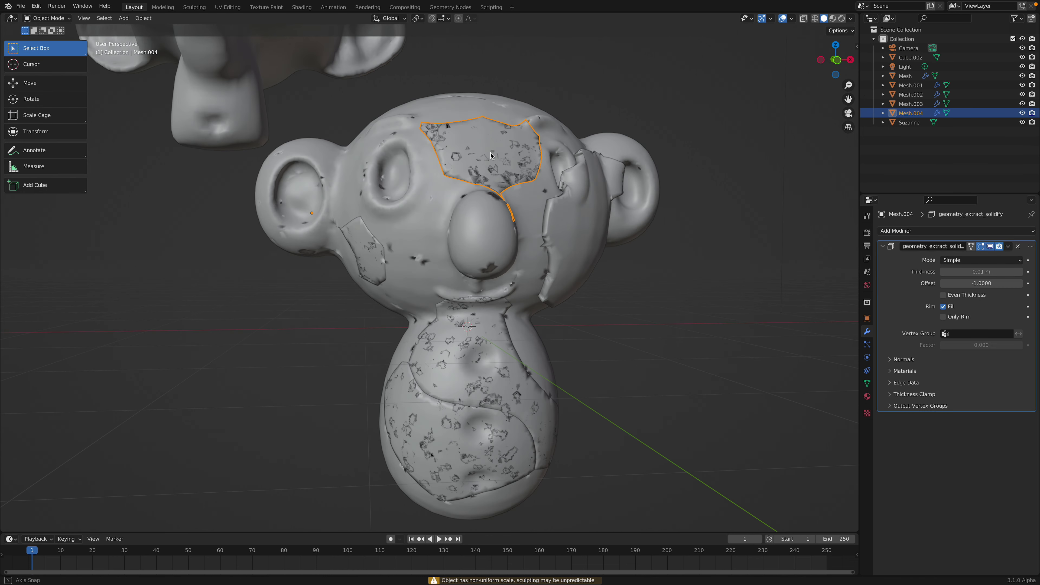
- Reselect the body mesh in Sculpt Mode and extract the green face set running over the head down to the ear
middle_click_drag(489, 241, 512, 209)
left_click(535, 198)
key("q")
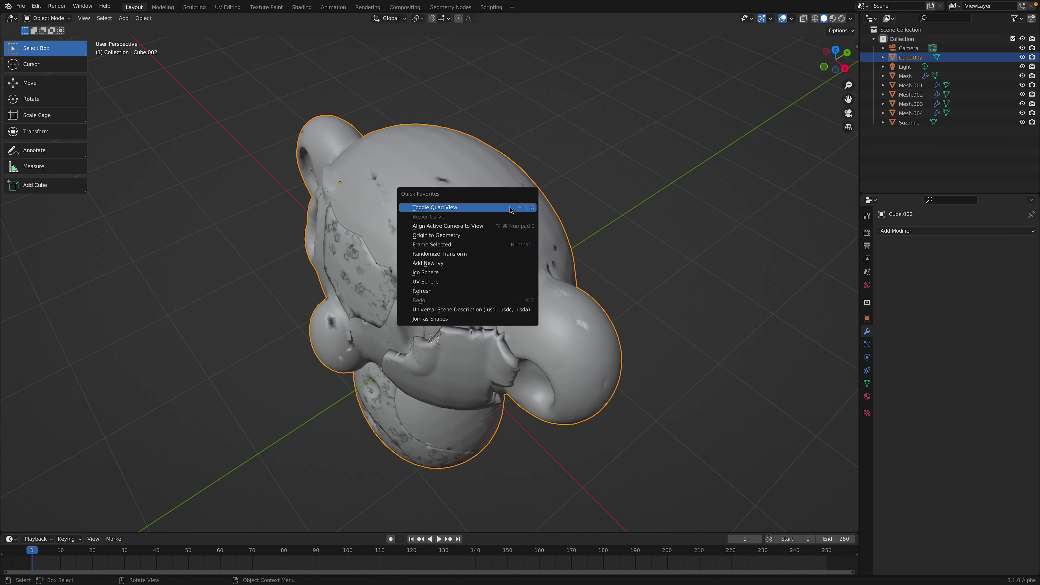
left_click(49, 18)
left_click(45, 53)
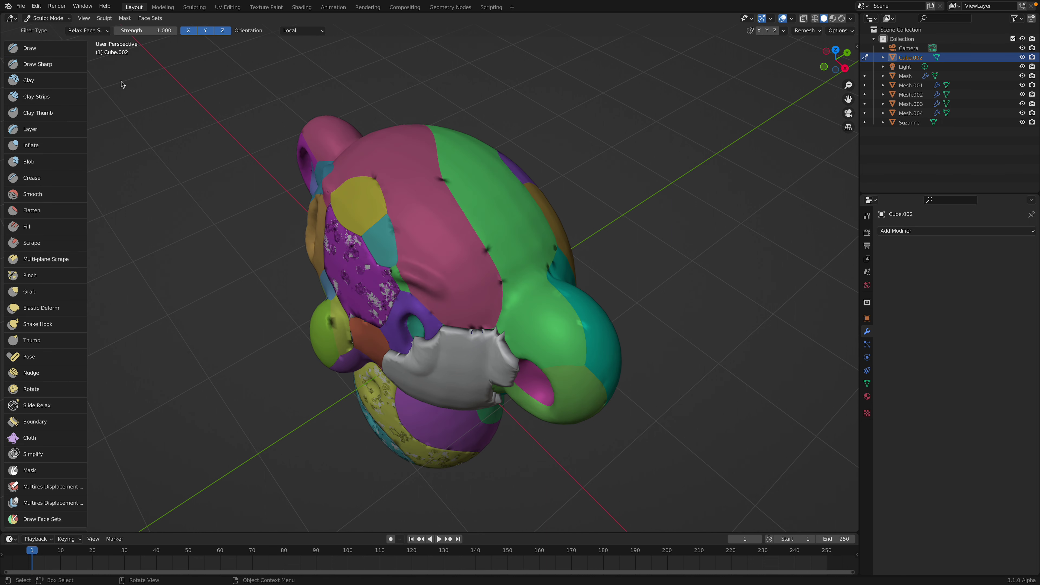
key("q")
left_click(507, 212)
left_click(506, 211)
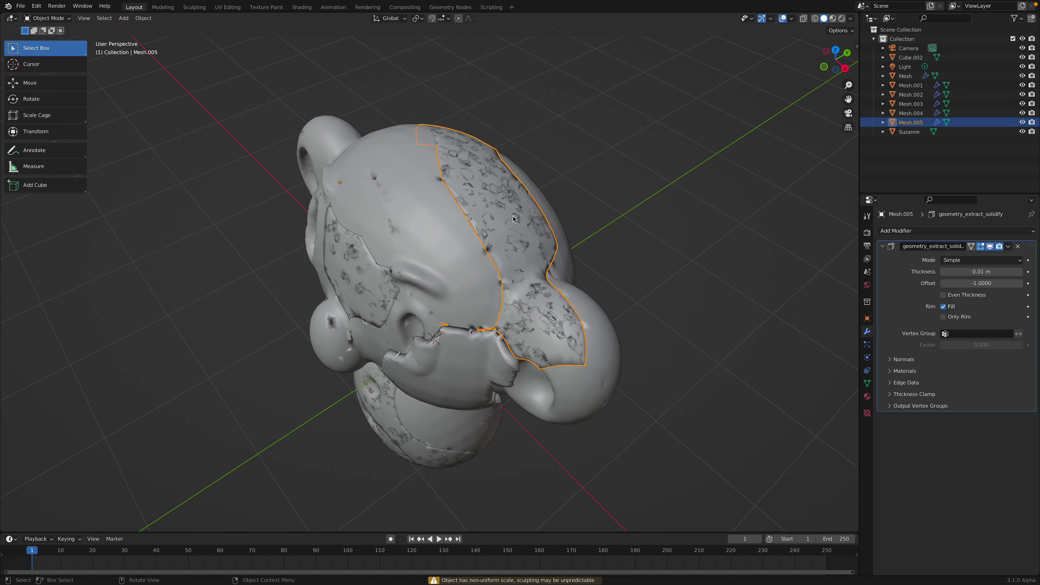
- Reselect the body mesh in Sculpt Mode and extract the curved golden face set on the back of the head
mouse_move(513, 216)
middle_mouse_down()
mouse_move(417, 204)
mouse_move(352, 250)
middle_mouse_up()
left_click(353, 250)
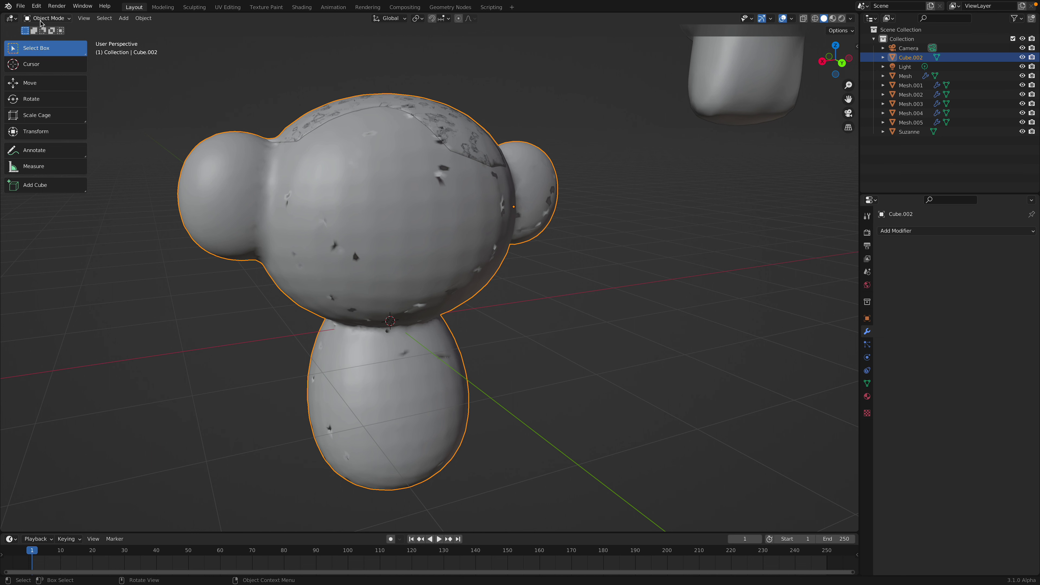
left_click(48, 18)
left_click(50, 50)
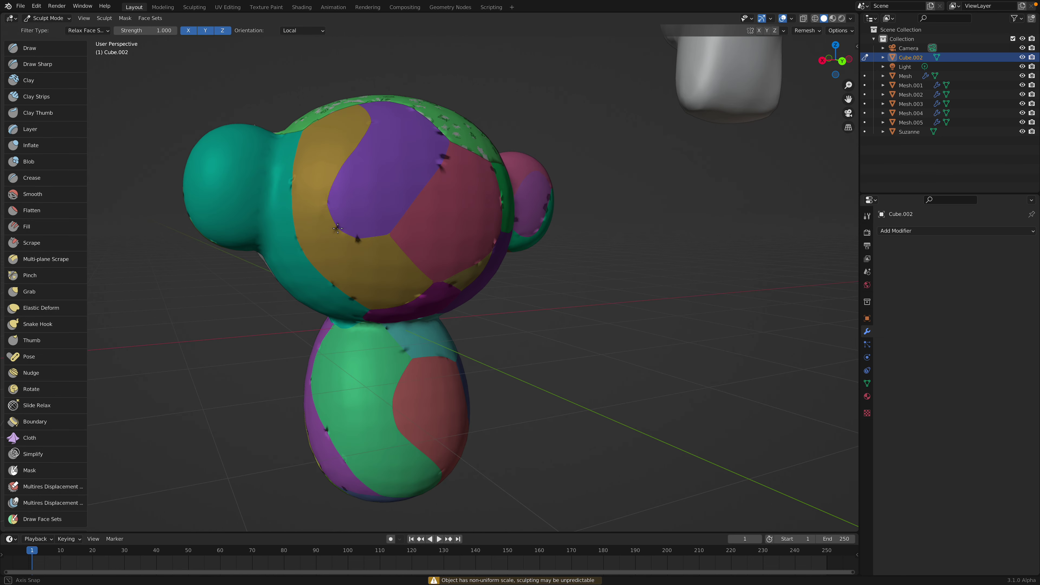
key("q")
left_click(343, 258)
left_click(351, 260)
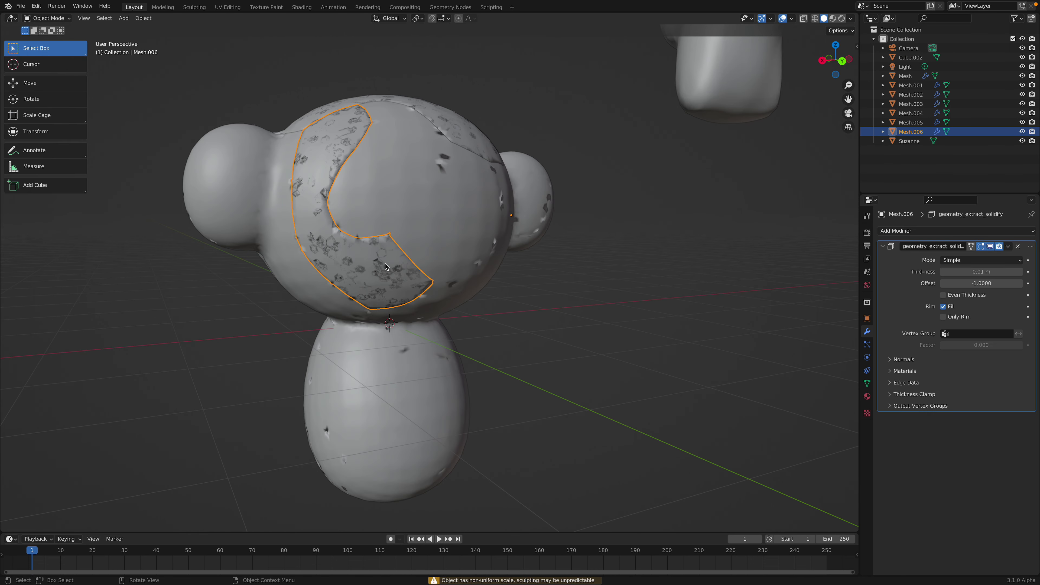
- Reselect the body mesh in Sculpt Mode and extract the large green face set on the lower back
left_click(385, 391)
scroll(436, 329, "up", 3)
key("q")
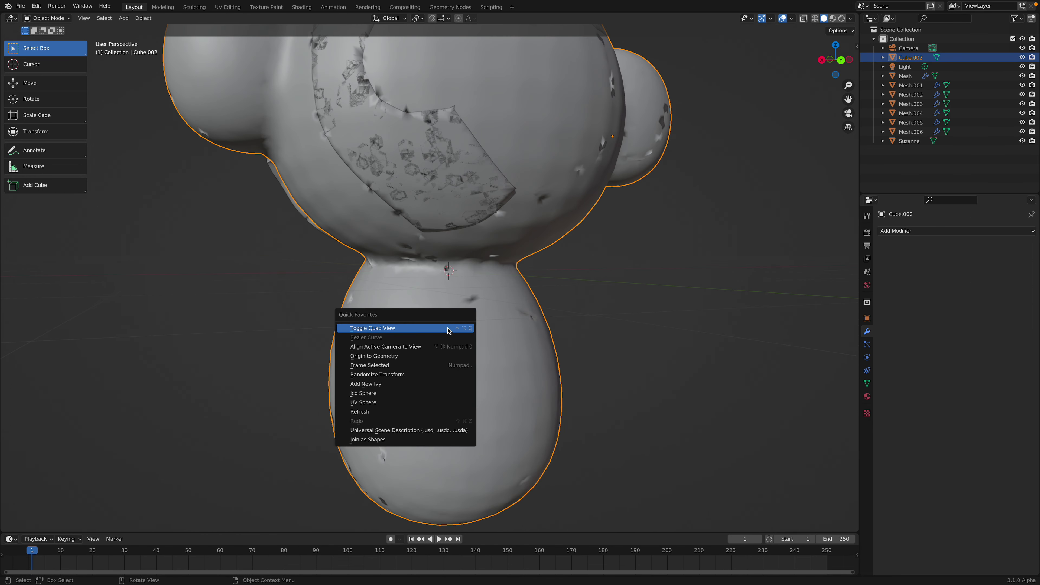
left_click(47, 18)
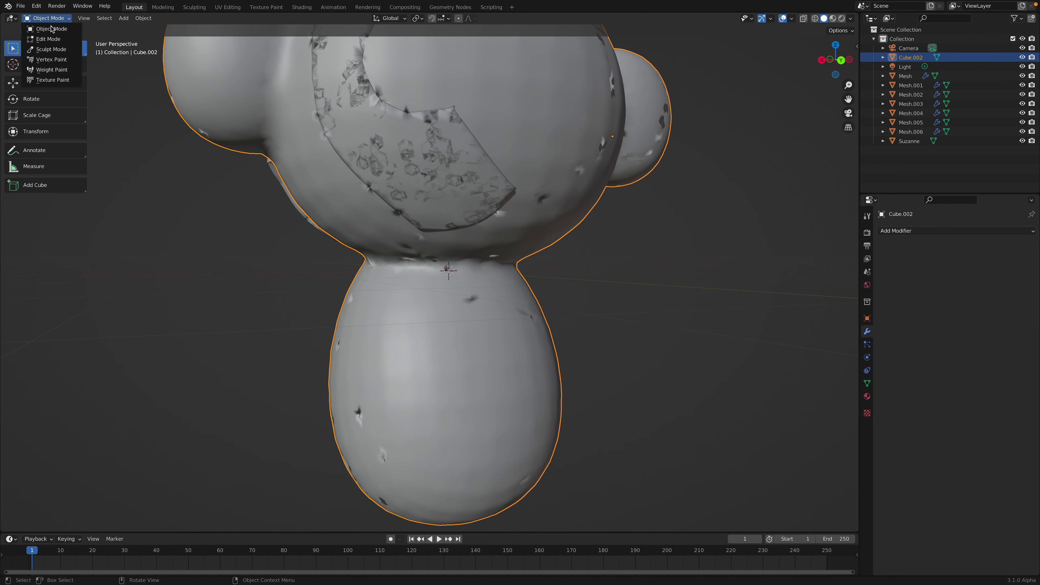
left_click(55, 49)
key("q")
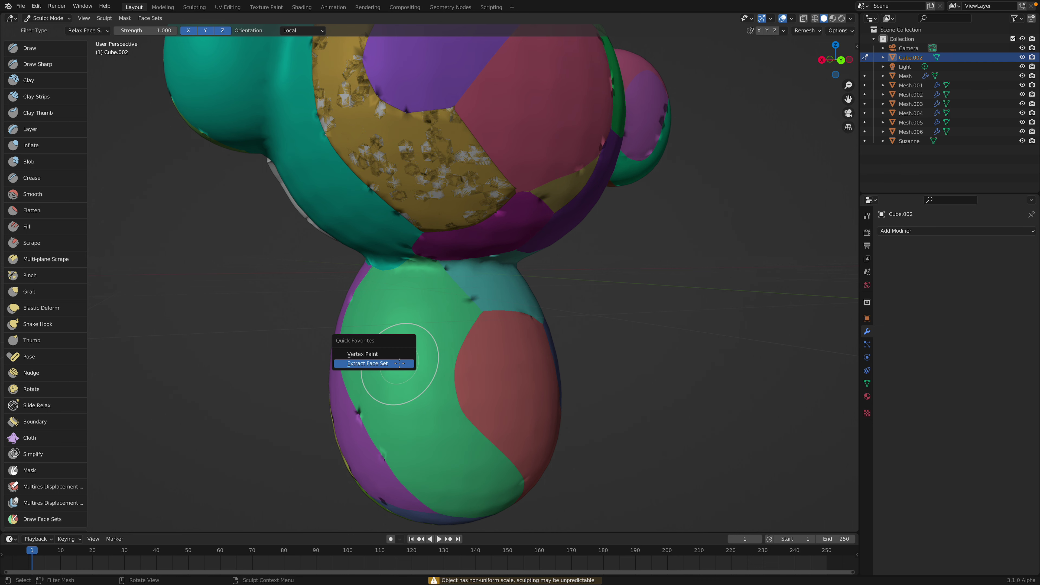
left_click(395, 363)
left_click(409, 360)
- Reselect the monkey body mesh from the front side
middle_click_drag(361, 379, 520, 381)
scroll(419, 384, "down", 4)
middle_click_drag(421, 299, 496, 312)
left_click(362, 190)
scroll(362, 192, "up", 3)
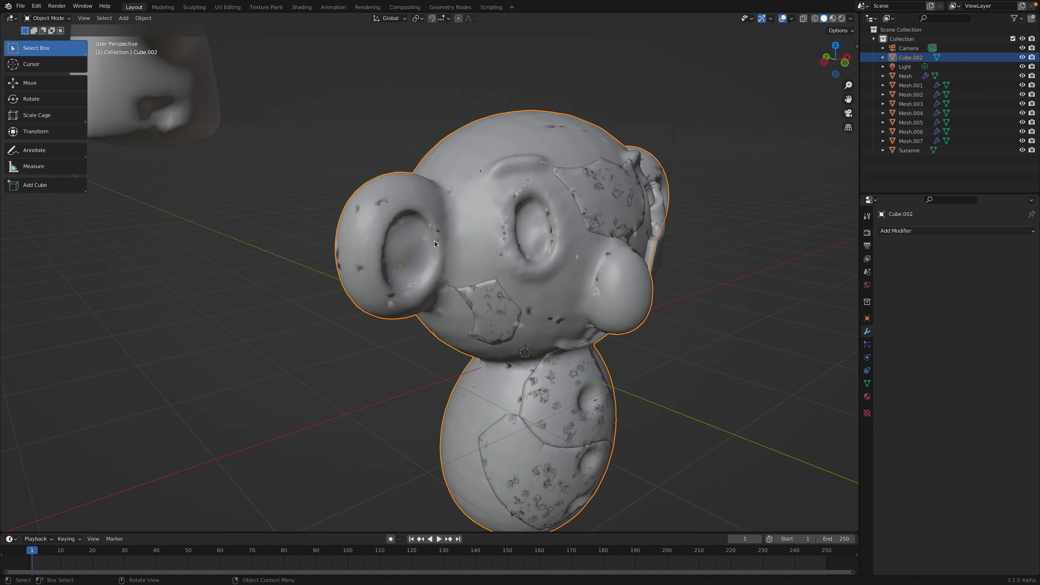
key("q")
key("q")
left_click(389, 204)
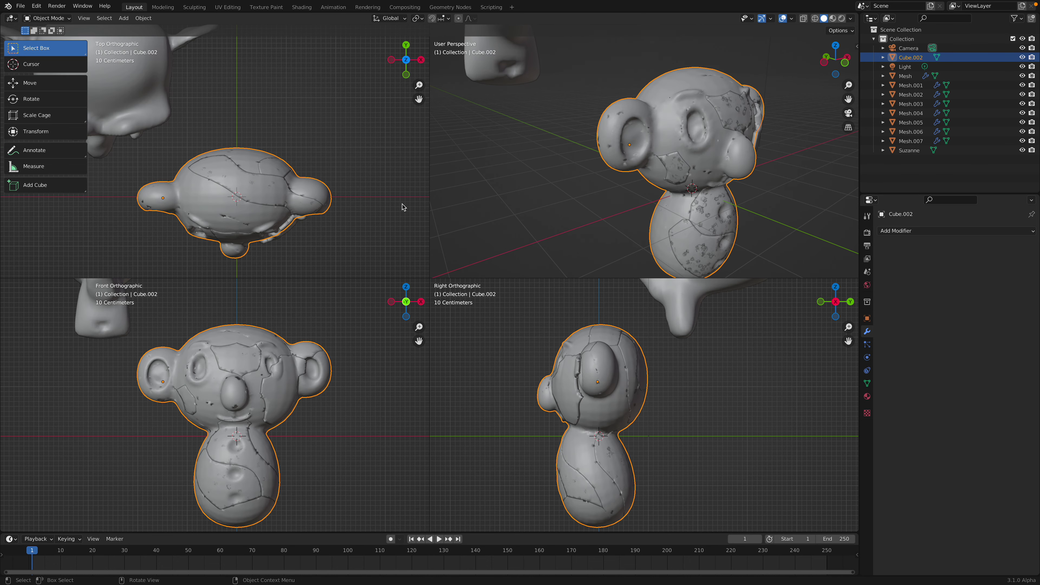
key("q")
left_click(514, 187)
middle_click_drag(507, 214, 431, 211)
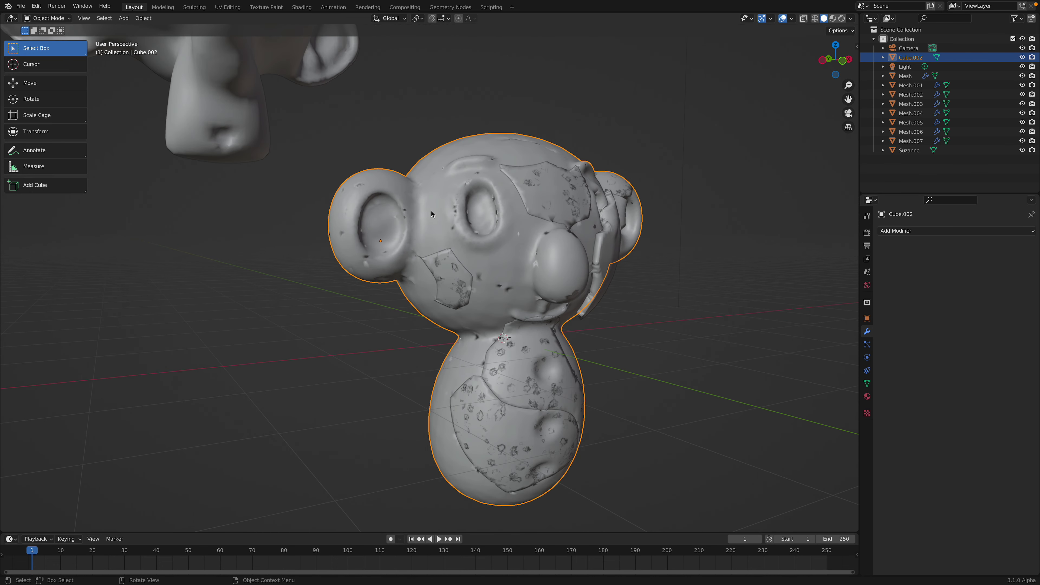
- Switch the selected body mesh to Sculpt Mode, facing the ear without extracted patches
left_click(54, 19)
left_click(56, 49)
mouse_move(429, 225)
middle_mouse_down()
mouse_move(399, 220)
mouse_move(428, 250)
middle_mouse_up()
scroll(426, 246, "up", 2)
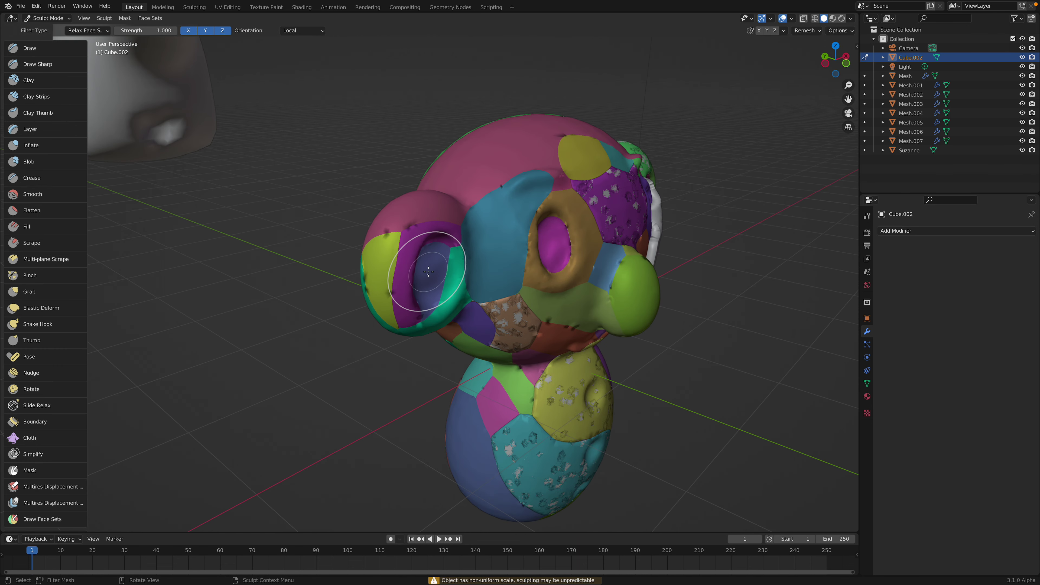
key("q")
left_click(426, 211)
key("q")
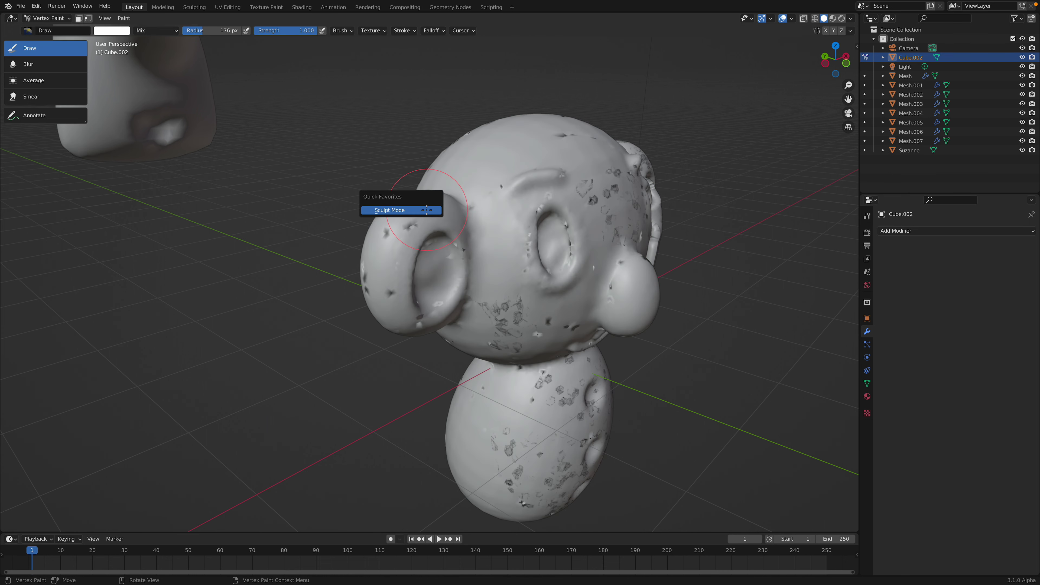
left_click(427, 211)
- Extract the pink face set covering the top of the head and the ear
key("q")
left_click(426, 210)
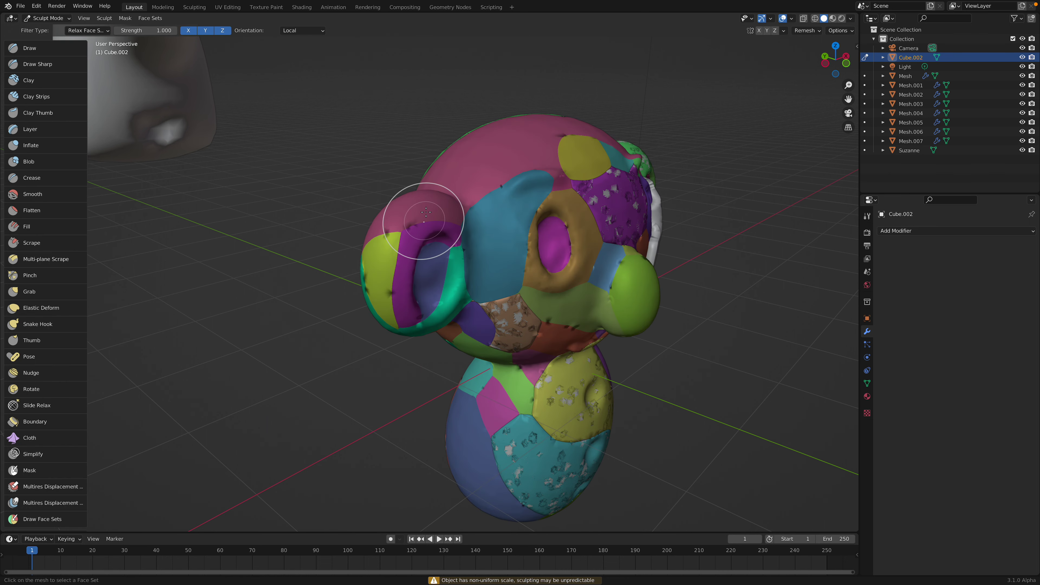
left_click(426, 211)
- Reselect the body mesh in Object Mode and add the Sculpt Mode command to Quick Favorites
middle_click_drag(425, 212, 415, 190)
left_click(504, 285)
middle_click_drag(504, 284, 483, 282)
key("q")
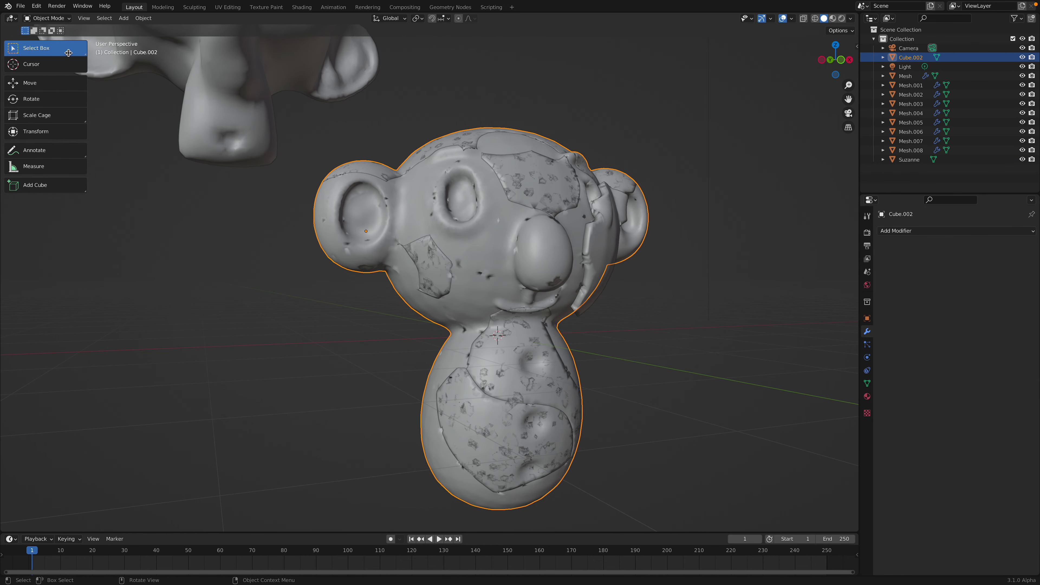
left_click(47, 18)
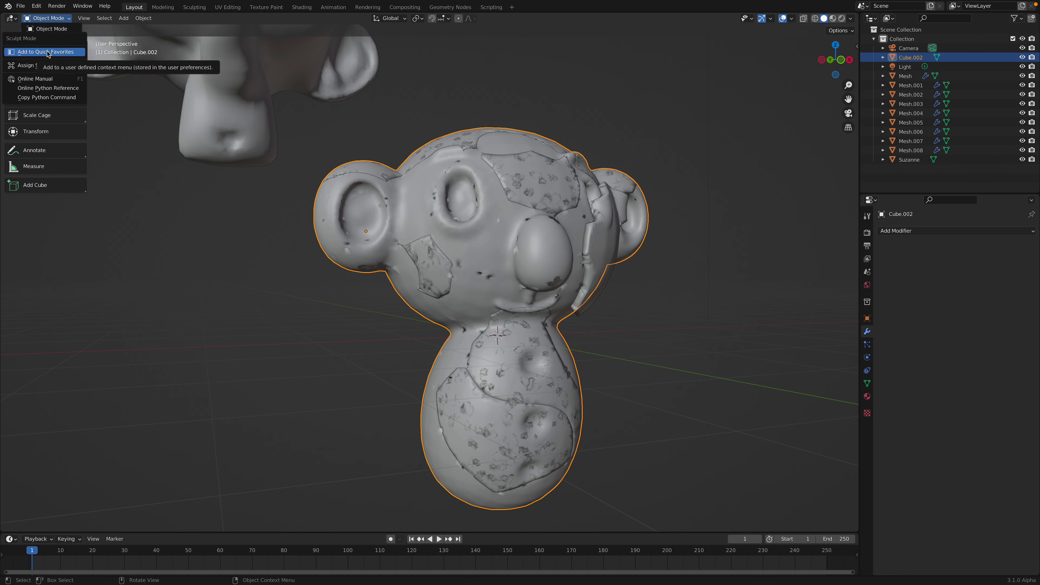
- Enter Sculpt Mode through Quick Favorites and extract the small yellow face set above the forehead
middle_click_drag(470, 285, 426, 252)
key("q")
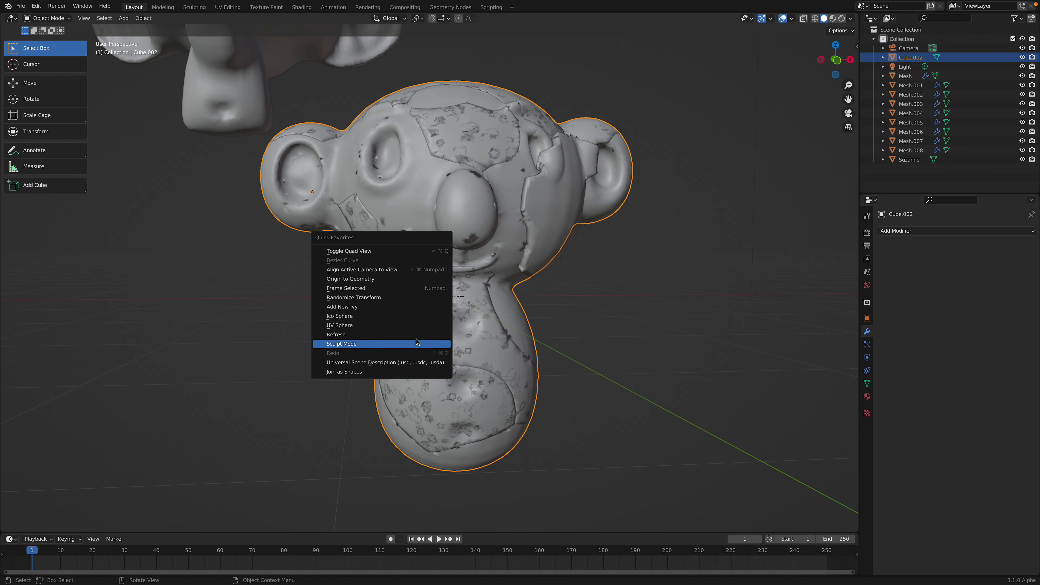
left_click(400, 344)
mouse_move(437, 292)
middle_mouse_down()
mouse_move(399, 282)
mouse_move(447, 198)
middle_mouse_up()
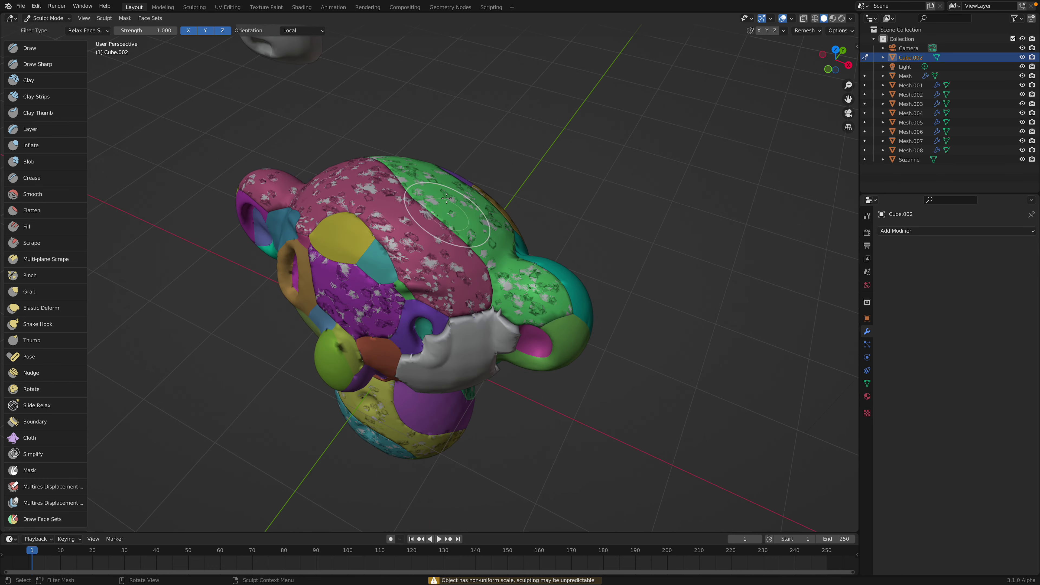
right_click(360, 243)
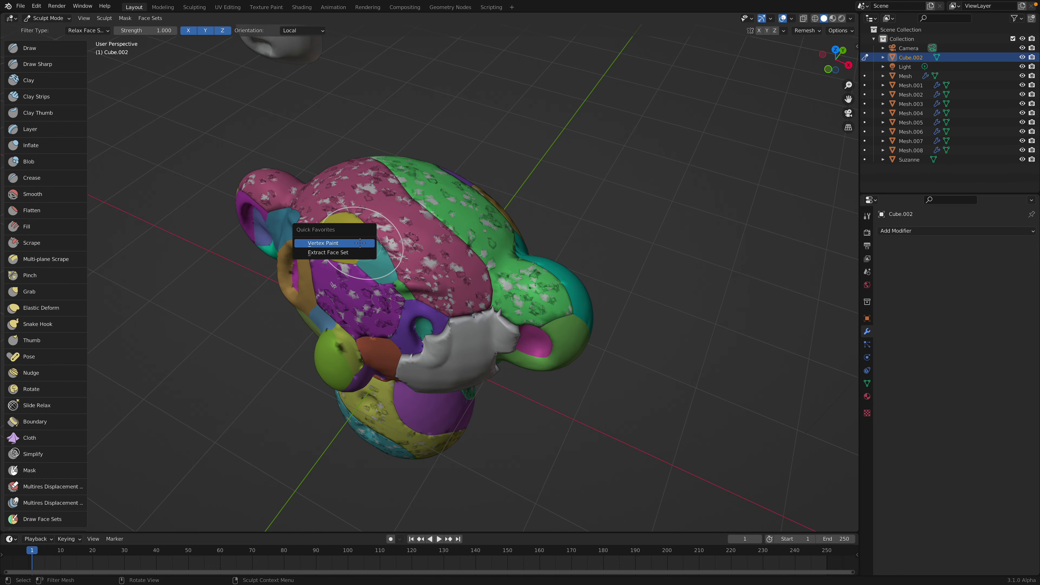
left_click(345, 245)
left_click(345, 244)
- Save the Blender file with the extracted pieces
middle_click_drag(345, 244, 662, 302)
key("ctrl+s")
middle_click_drag(571, 298, 500, 213)
- Move the body mesh aside temporarily to inspect the extracted shell pieces, and cancel the move
left_click(491, 201)
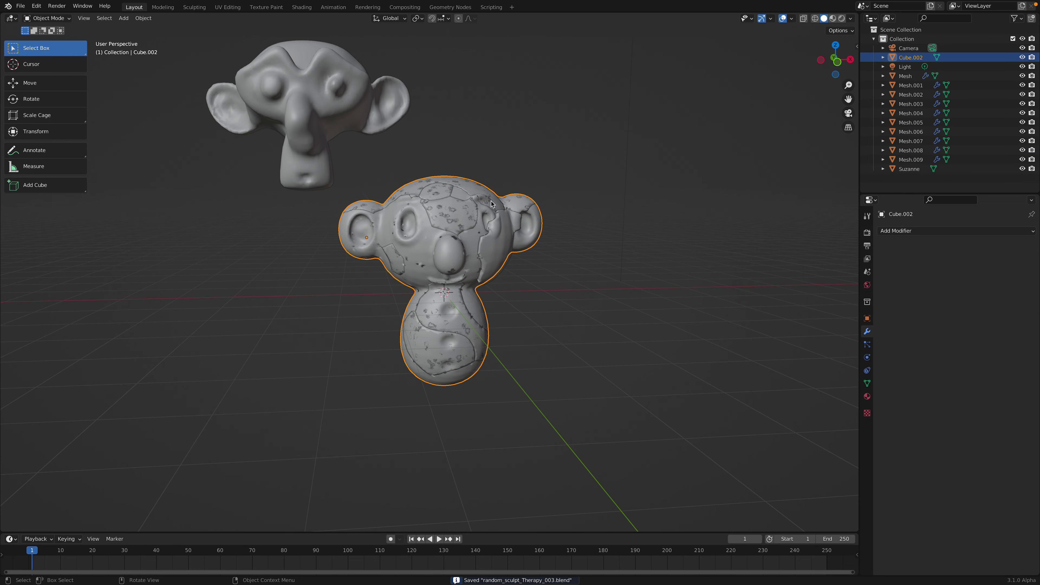
scroll(470, 208, "up", 1)
left_click(469, 207)
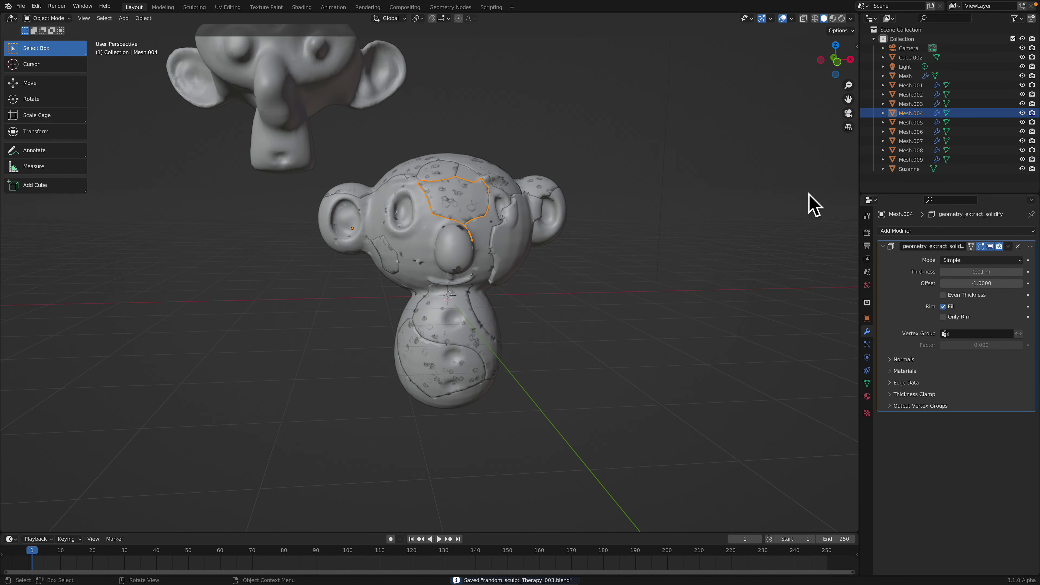
left_click(494, 229)
key("g")
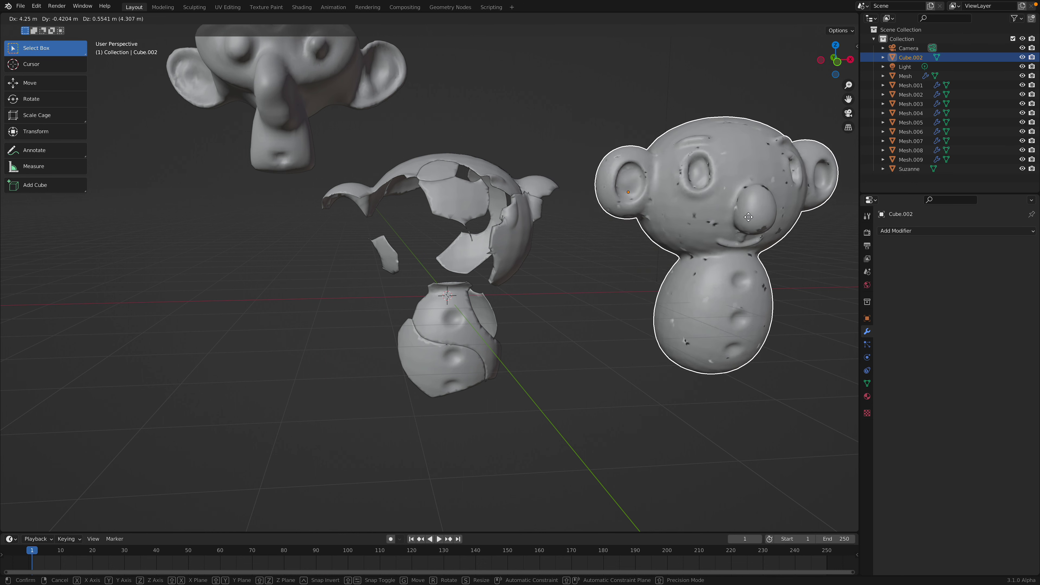
right_click(540, 248)
- Select the thick piece on the side of the face, clear the selection and save the file again
left_click(512, 248)
middle_click_drag(502, 271, 530, 248)
left_click(507, 136)
key("ctrl+s")
middle_click_drag(483, 127, 534, 189, "shift")
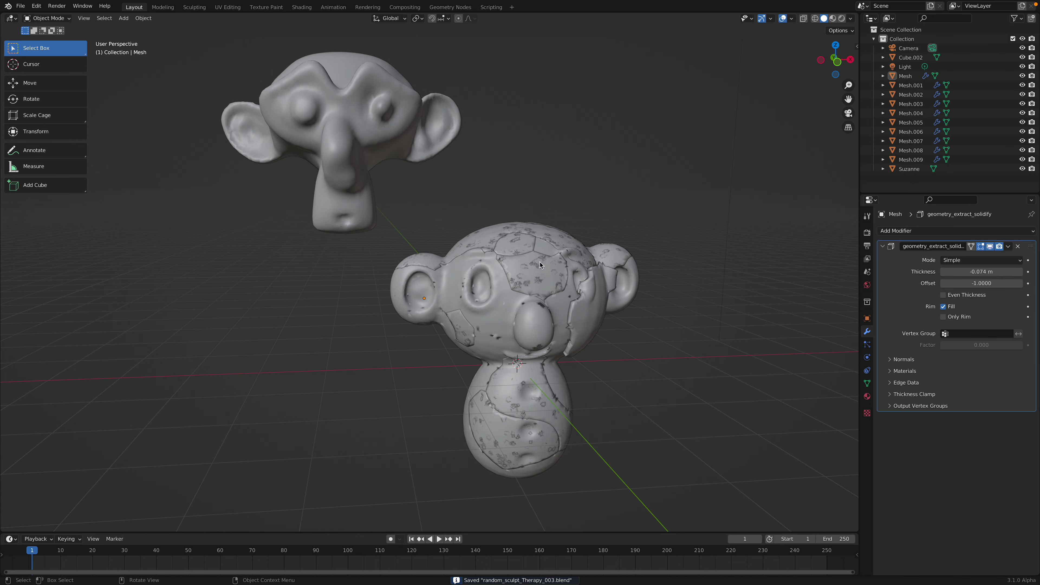
- Set the Solidify thickness of the extracted forehead piece to -0.044 m
left_click(541, 260)
left_click_drag(982, 274, 945, 274)
middle_click_drag(522, 243, 558, 261)
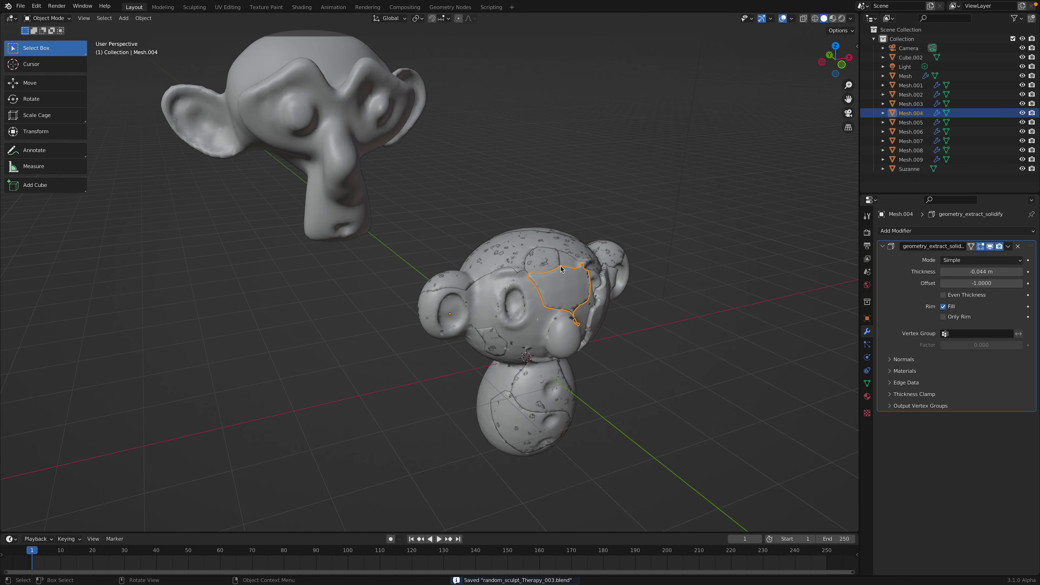
- Set the Solidify thickness of the extracted shell piece on top of the head to -0.042 m
left_click(558, 264)
left_click(583, 251)
left_click_drag(970, 272, 955, 271)
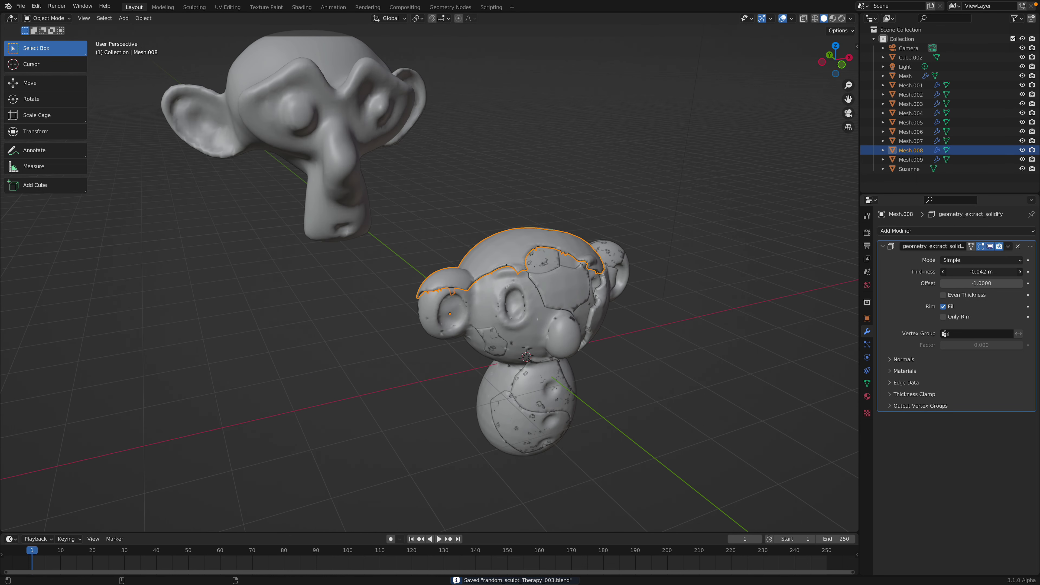
- Set the Solidify thickness of the small extracted cheek piece to -0.036 m
middle_click_drag(500, 358, 483, 326)
left_click(530, 330)
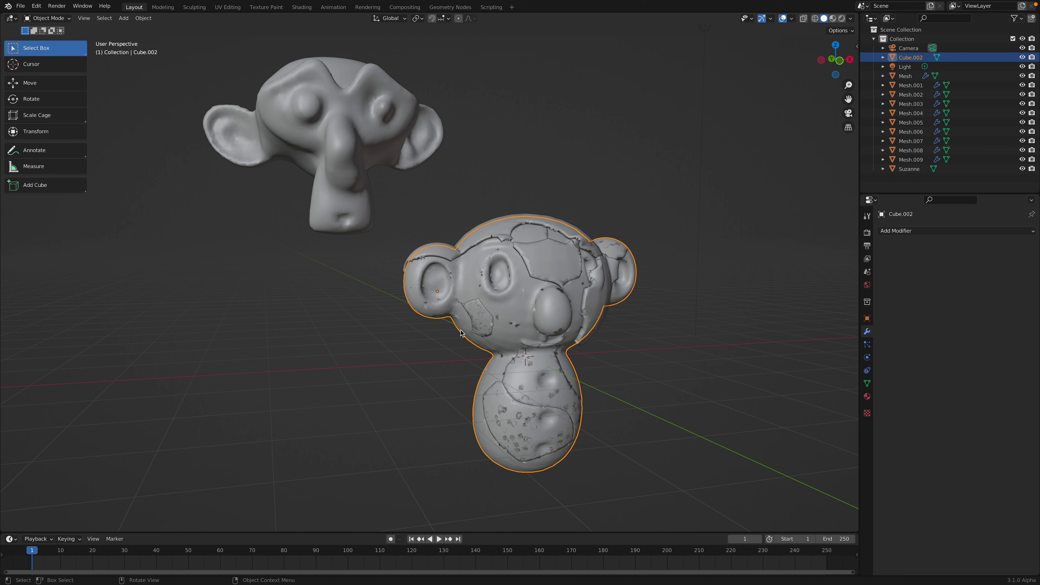
left_click(495, 323)
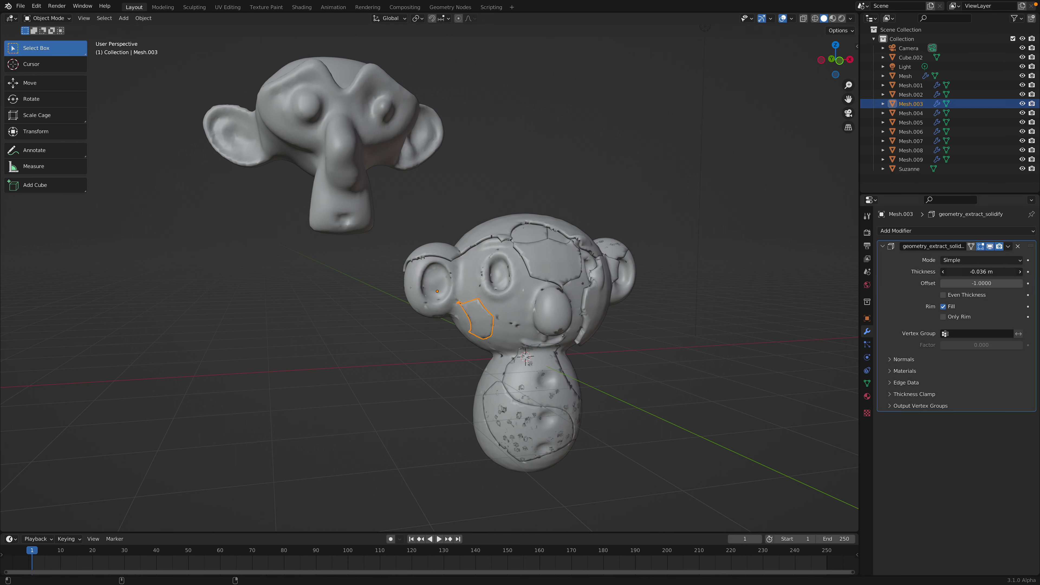
- Set the Solidify thickness of the large belly piece to -0.038 m, clear the selection and save the file
left_click(551, 427)
left_click(560, 418)
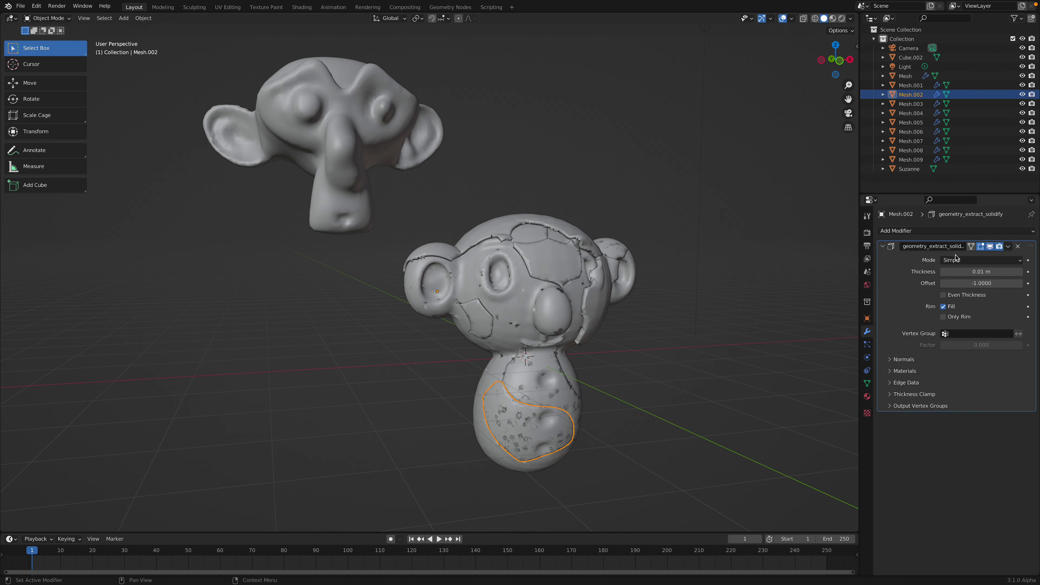
left_click(655, 304)
middle_click_drag(655, 305, 627, 297)
key("ctrl+s")
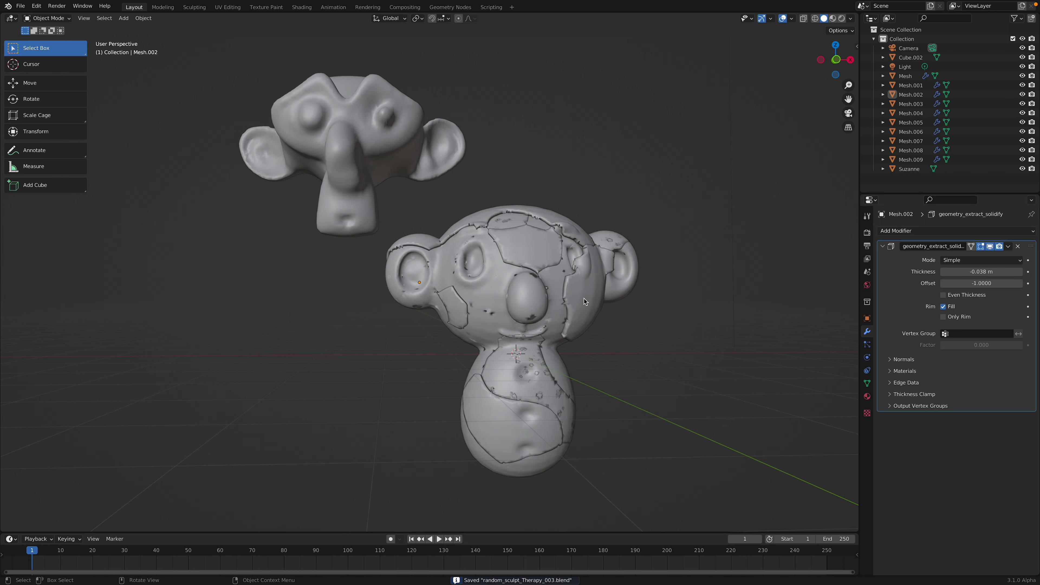
- Give the piece on the side of the face a new material with a red base color and show the viewport in Material Preview
left_click(583, 298)
left_click(867, 396)
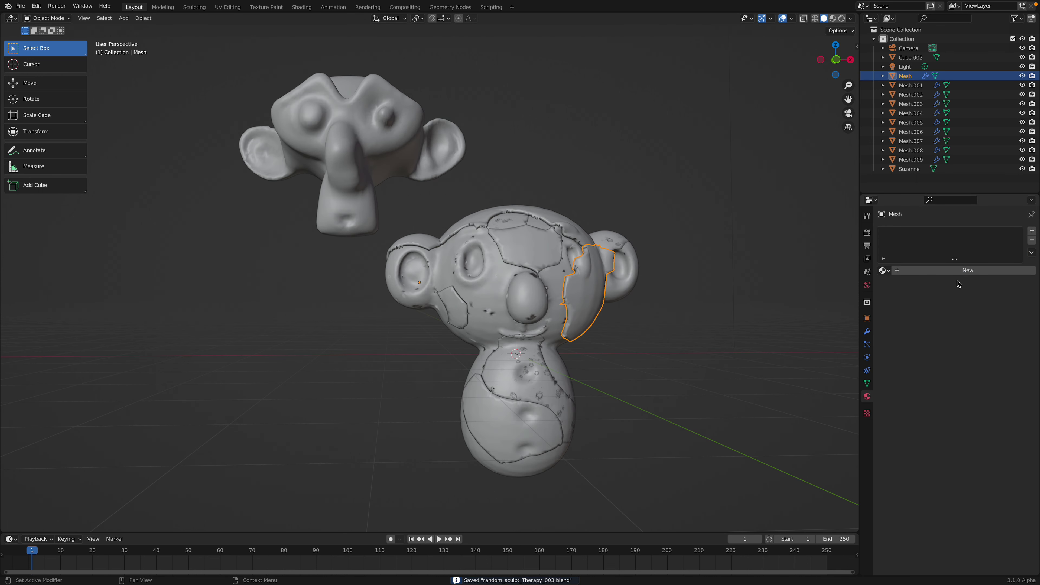
left_click(958, 271)
left_click(972, 370)
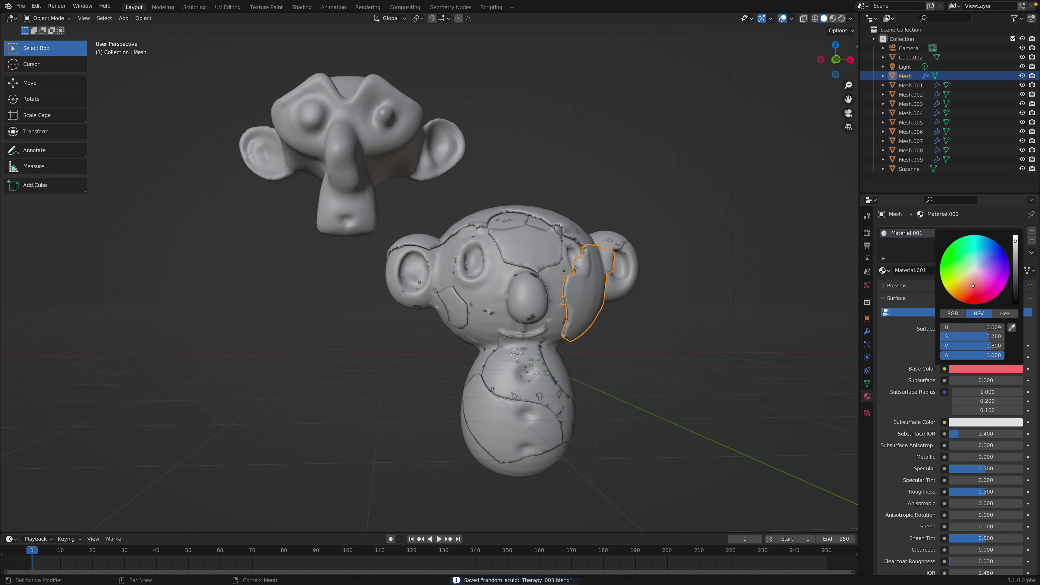
left_click(833, 18)
- Give the extracted forehead piece a new material with a yellow base color
left_click(545, 252)
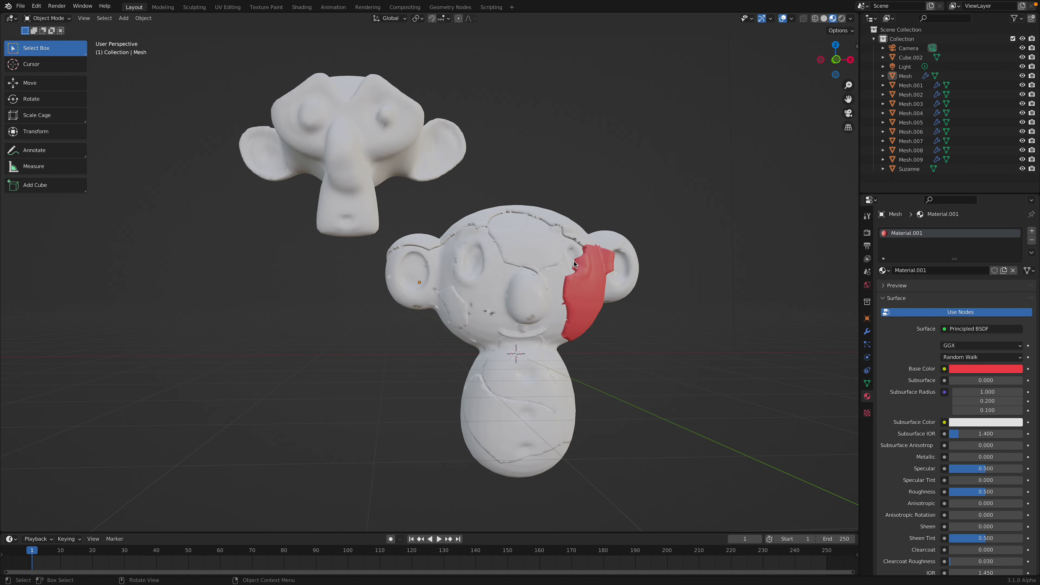
left_click(544, 252)
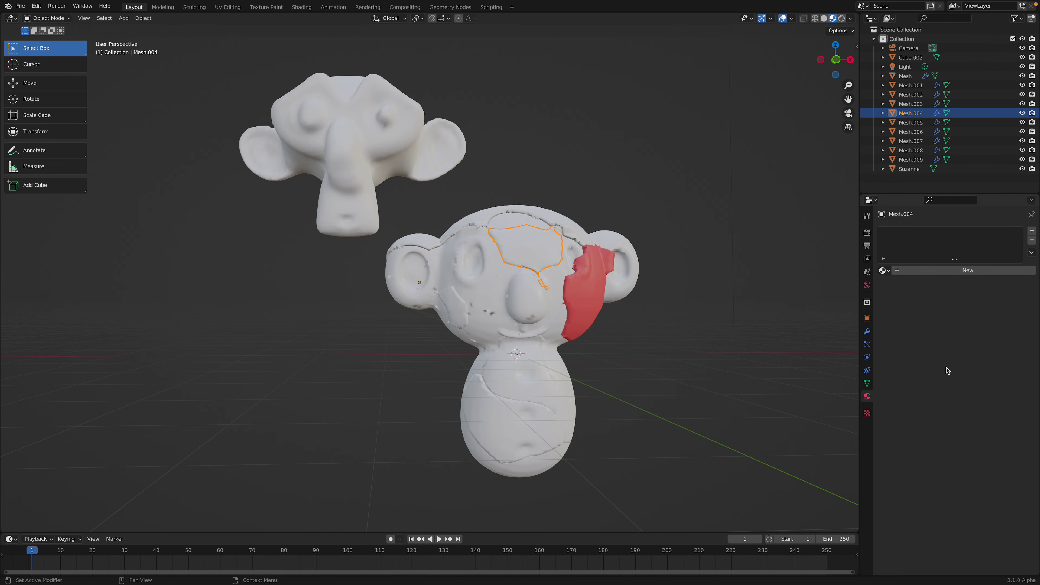
left_click(594, 280)
left_click(541, 254)
left_click(937, 271)
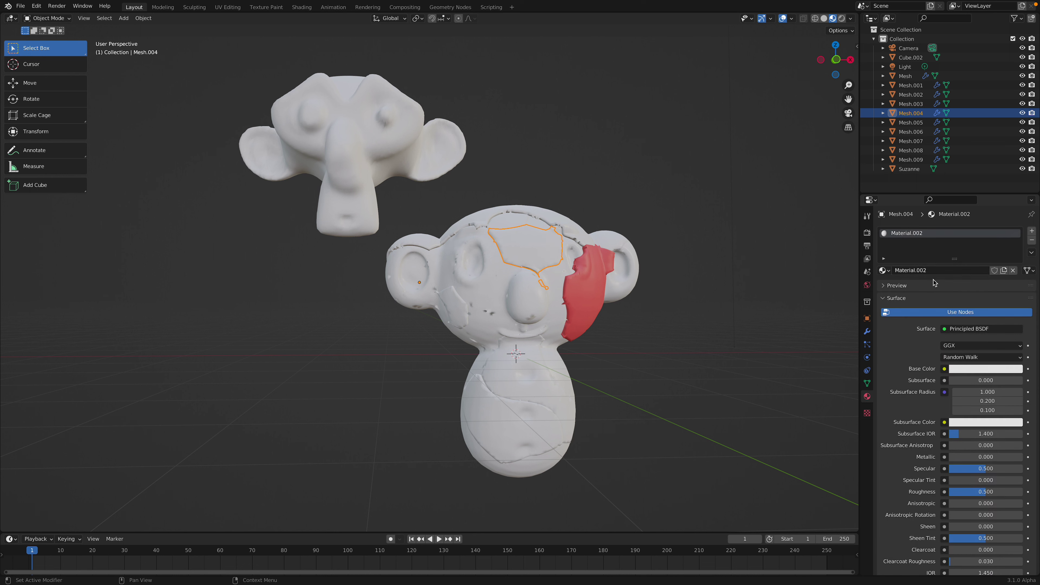
left_click(978, 369)
left_click(973, 287)
- Give the belly piece a new material with a bright green base color
left_click(569, 374)
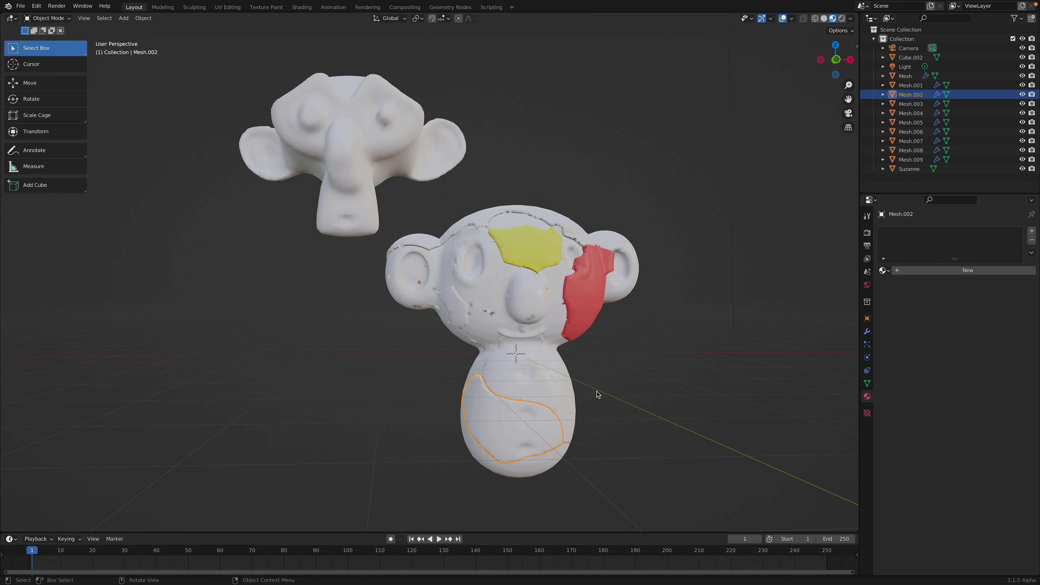
left_click(944, 273)
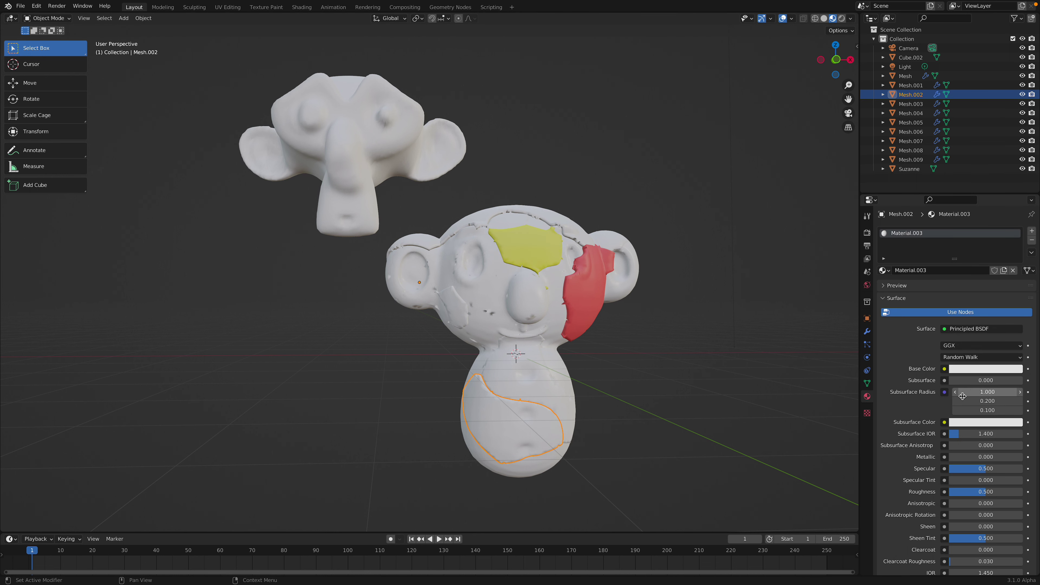
left_click(979, 369)
left_click_drag(966, 267, 942, 258)
- Change the base color of the body mesh's existing material to yellow
middle_click_drag(427, 272, 440, 287)
left_click(440, 288)
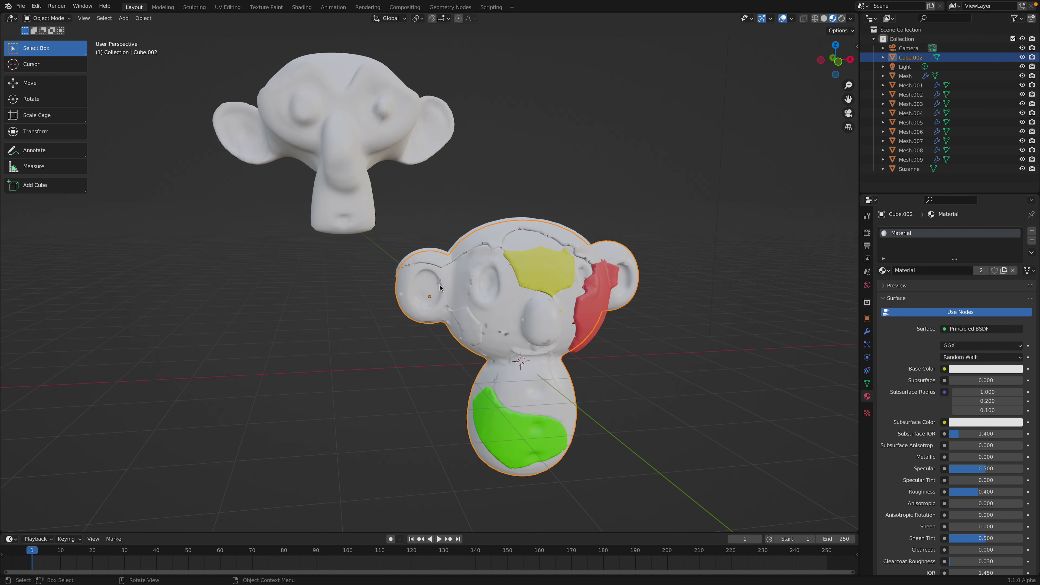
left_click(959, 368)
left_click_drag(979, 283, 961, 276)
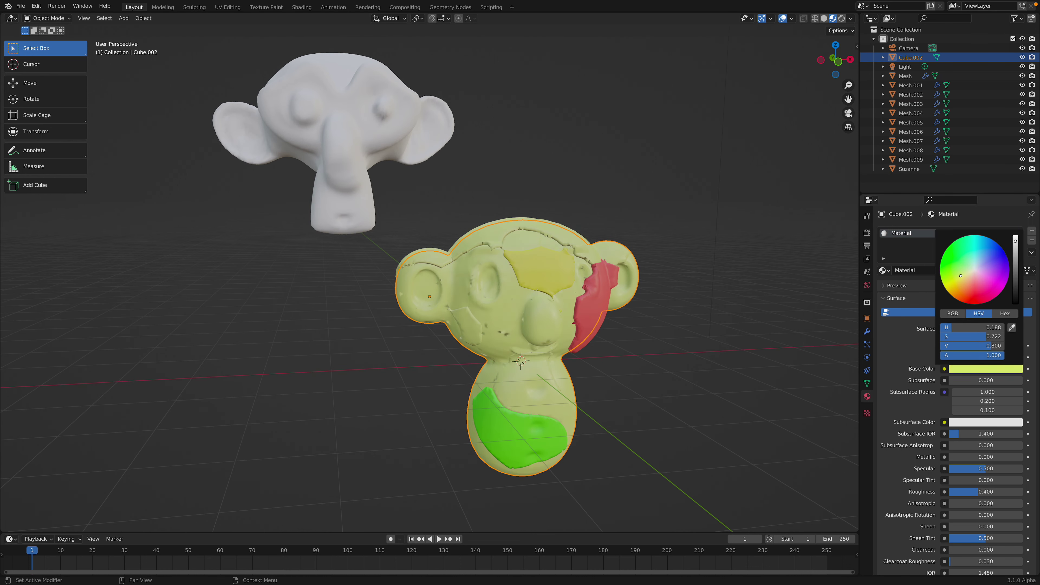
- Change the base color of the forehead piece's material to blue
left_click(537, 283)
left_click(986, 368)
left_click_drag(987, 285, 987, 260)
- Give the piece on top of the head a new material with a blue base color
left_click(507, 234)
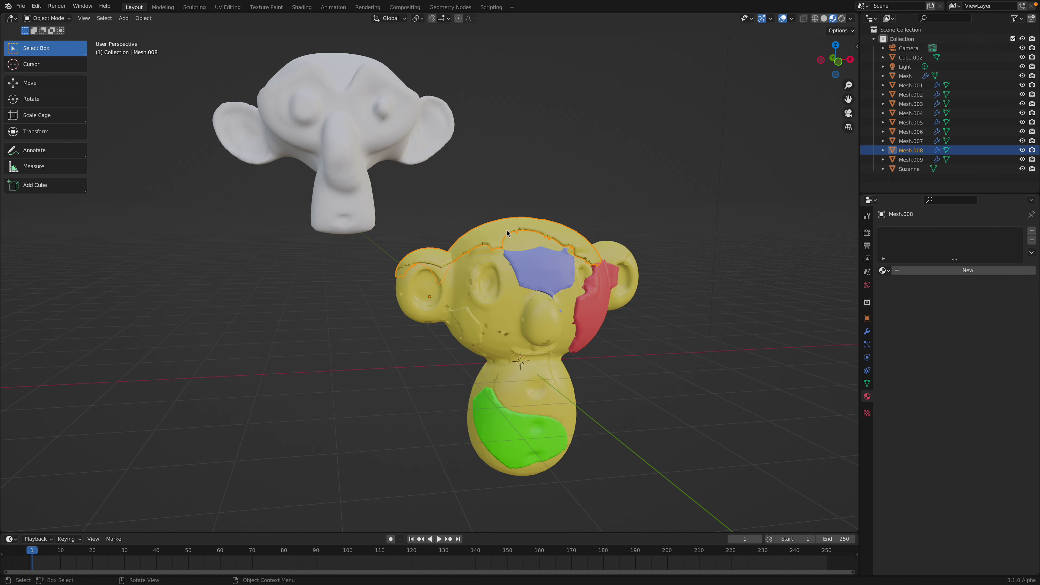
middle_click_drag(491, 211, 553, 312)
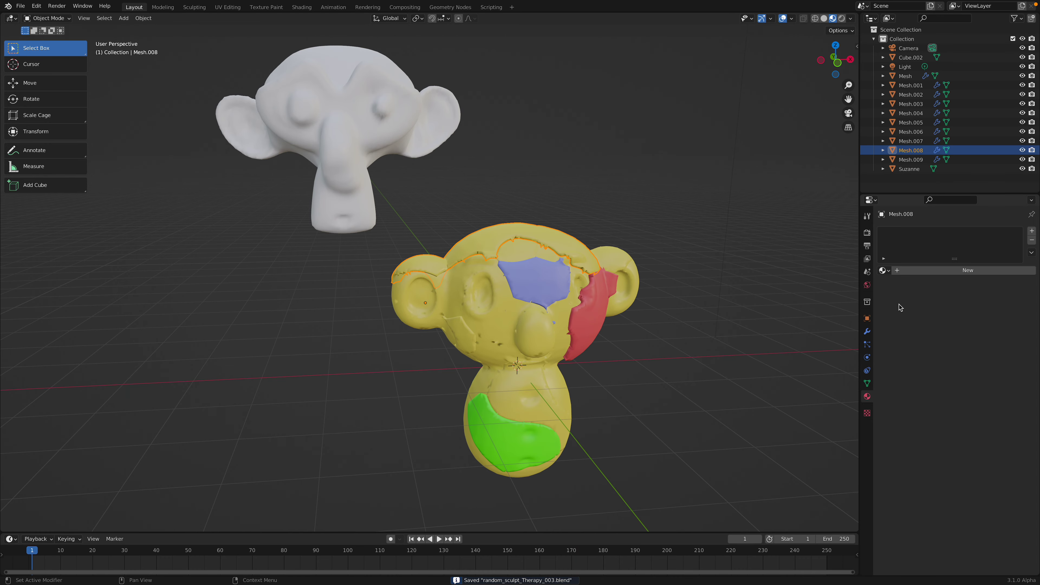
left_click(931, 272)
left_click(986, 369)
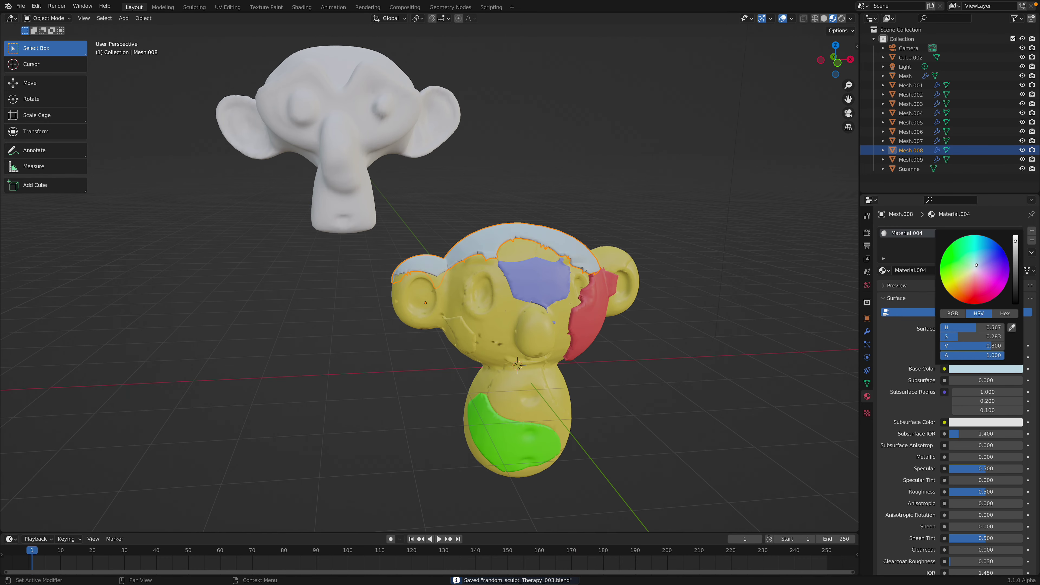
left_click_drag(976, 266, 993, 256)
- Move the blue head-top piece and the red side piece aside temporarily to inspect them, cancelling each move
key("g")
right_click(502, 182)
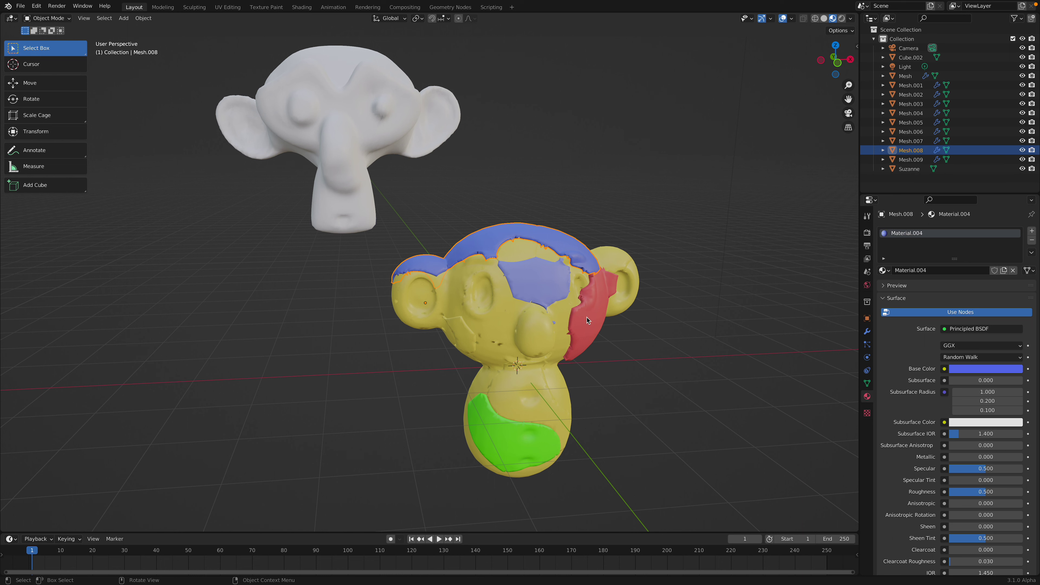
left_click(587, 321)
key("g")
right_click(618, 371)
- Clear the selection, save the colored model and select the yellow body mesh
middle_click_drag(617, 368, 614, 348)
left_click(614, 349)
middle_click_drag(550, 292, 536, 250)
key("ctrl+s")
left_click(523, 232)
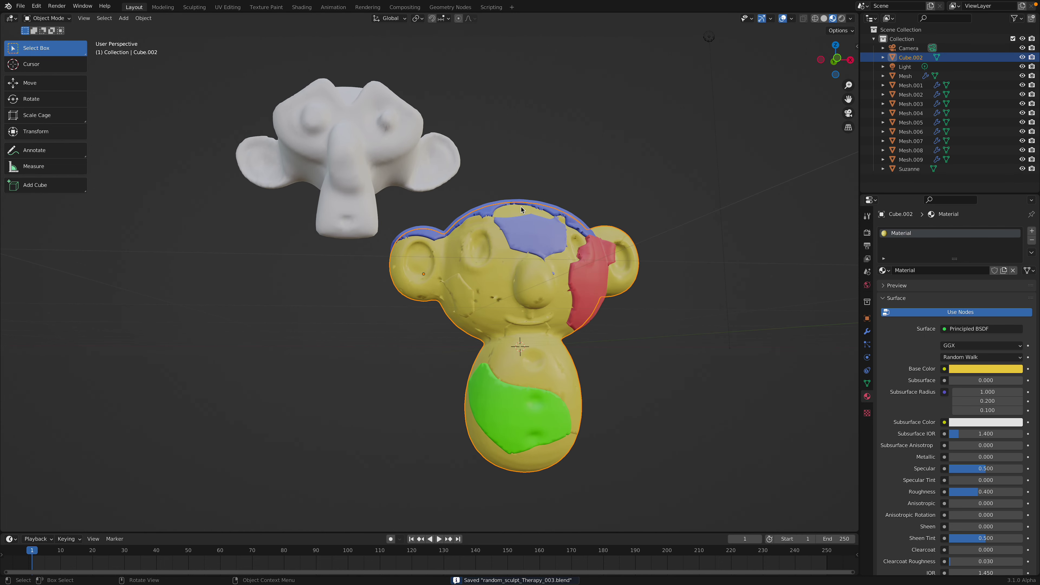
- Switch to Finder, view the painted sculpture in the IMG_5238 2.MOV preview and close it
key("ctrl+Left")
key("ctrl+Left")
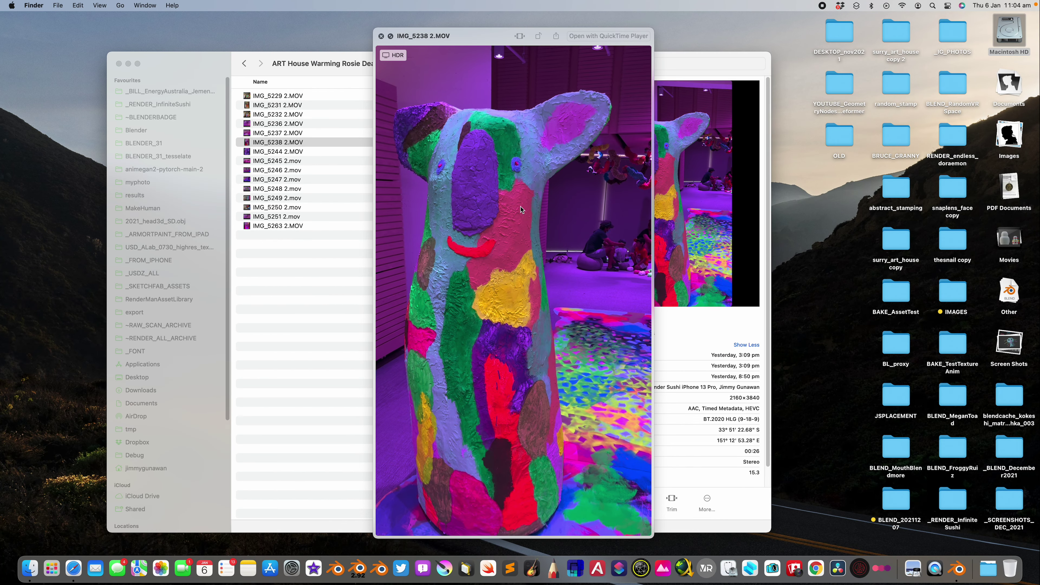
mouse_move(478, 283)
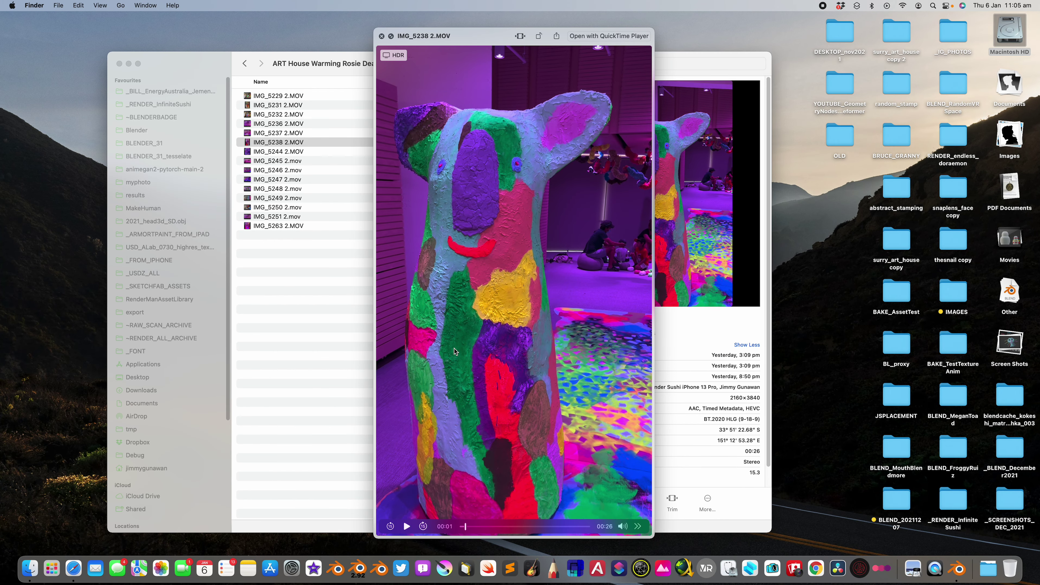
left_click(382, 36)
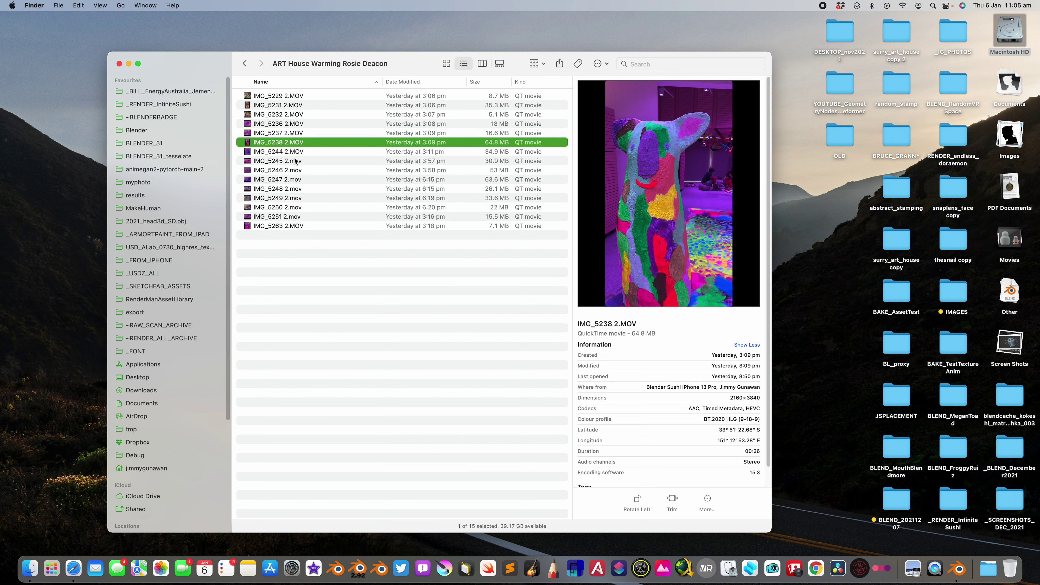
- Preview the reference clips from IMG_5246 2.mov to IMG_5249 2.mov one after another, and close the preview
left_click(296, 152)
key("Down")
key("Down")
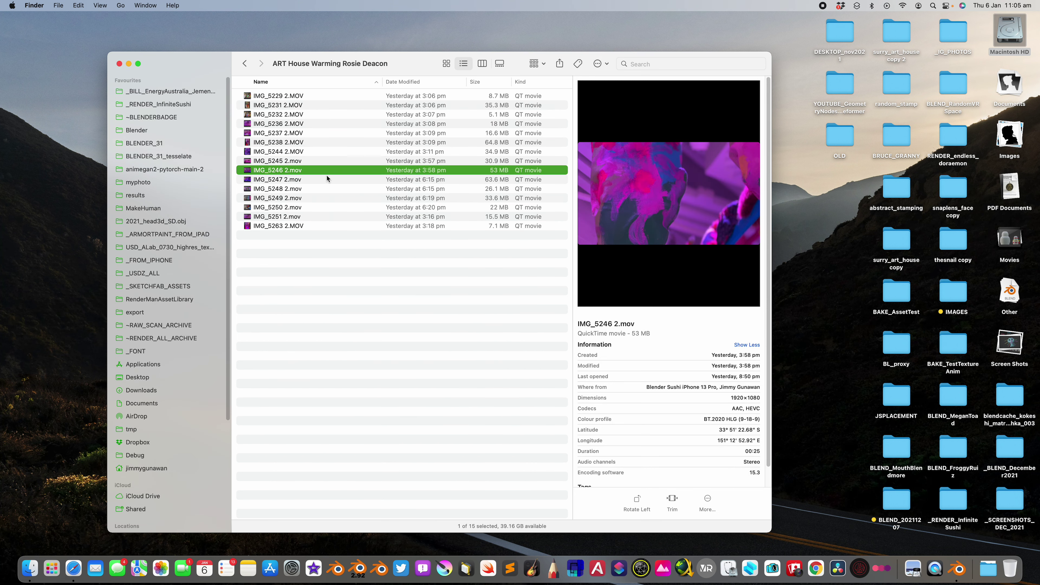
key("space")
key("Down")
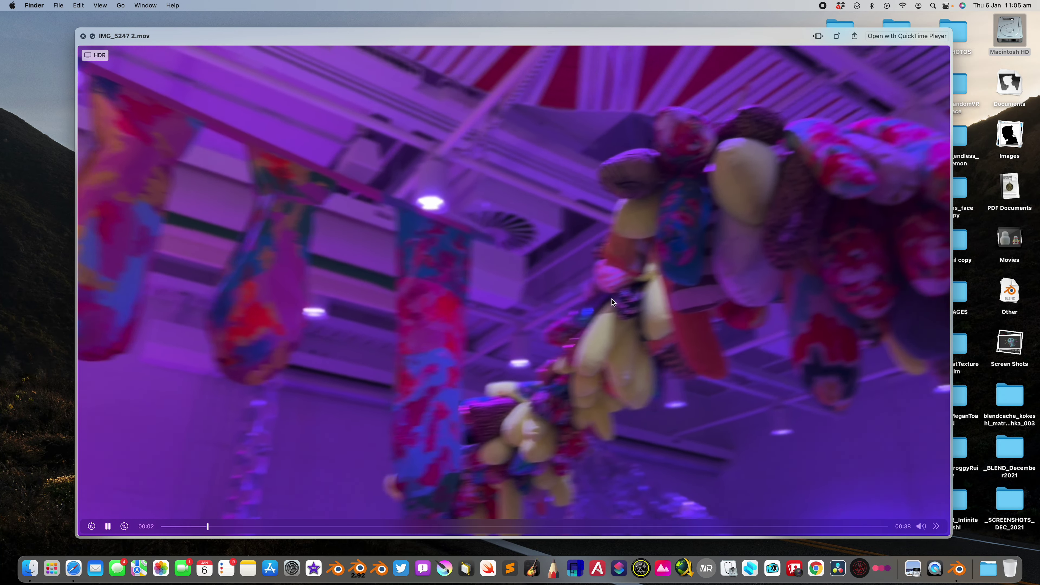
key("Down")
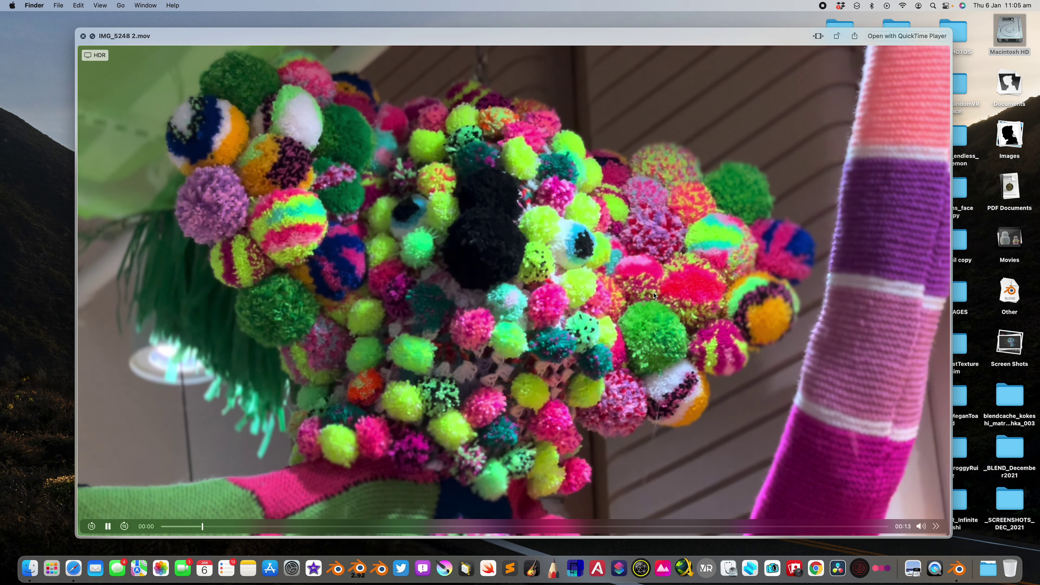
key("Down")
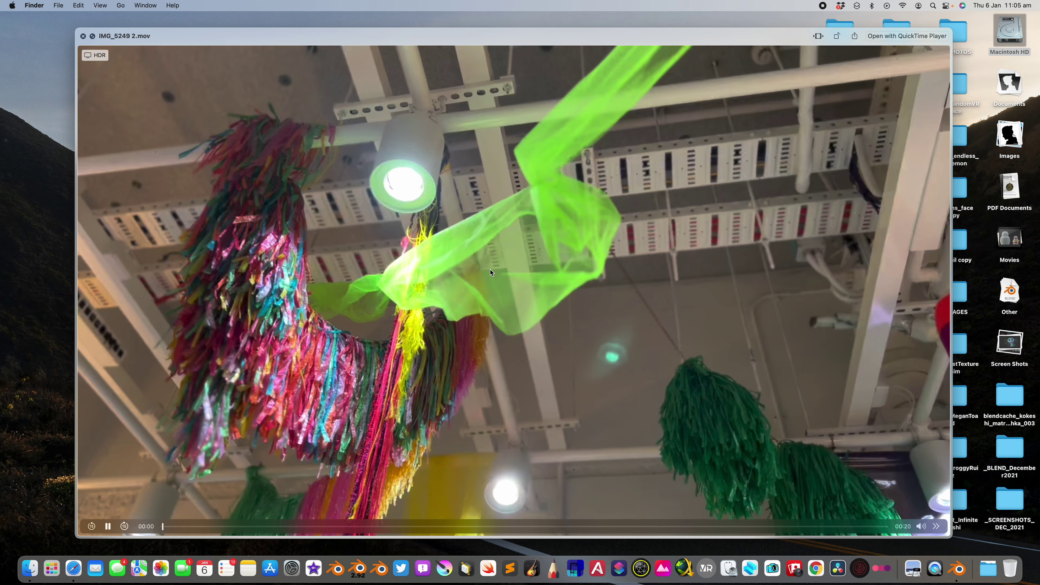
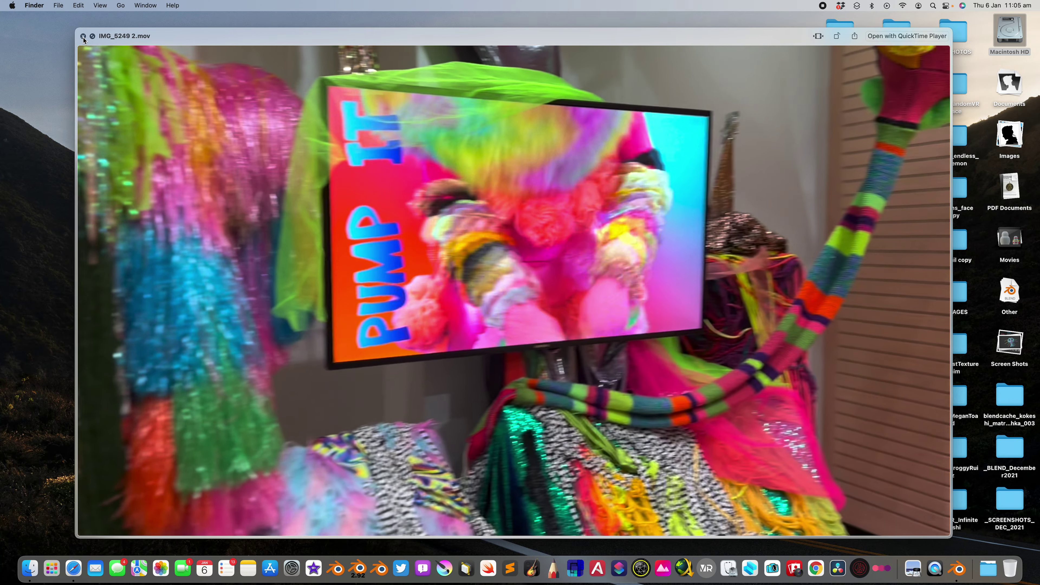
left_click(83, 36)
- Switch back to Blender, select the uncolored Suzanne head, save the file and frame the head in the viewport
key("ctrl+Right")
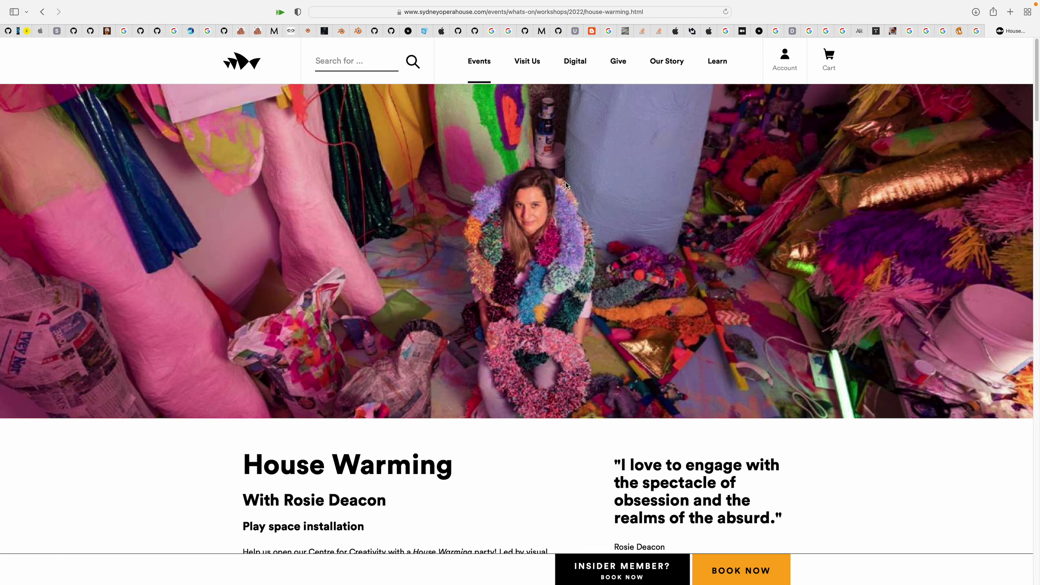
key("ctrl+Right")
middle_click_drag(550, 193, 562, 215)
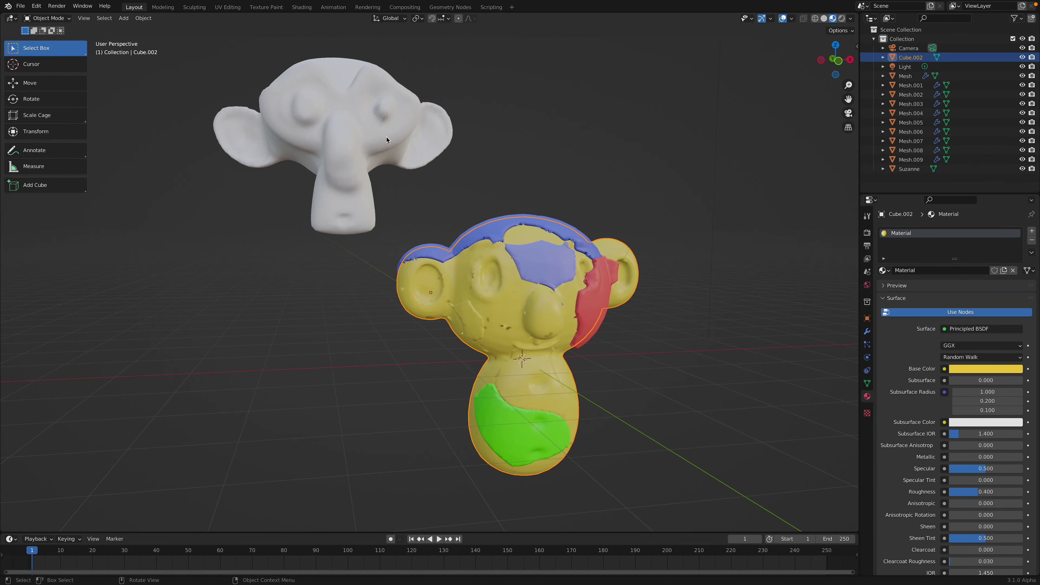
left_click(386, 137)
middle_click_drag(411, 126, 446, 224, "shift")
scroll(447, 224, "up", 3)
key("super+s")
key("KP_Decimal")
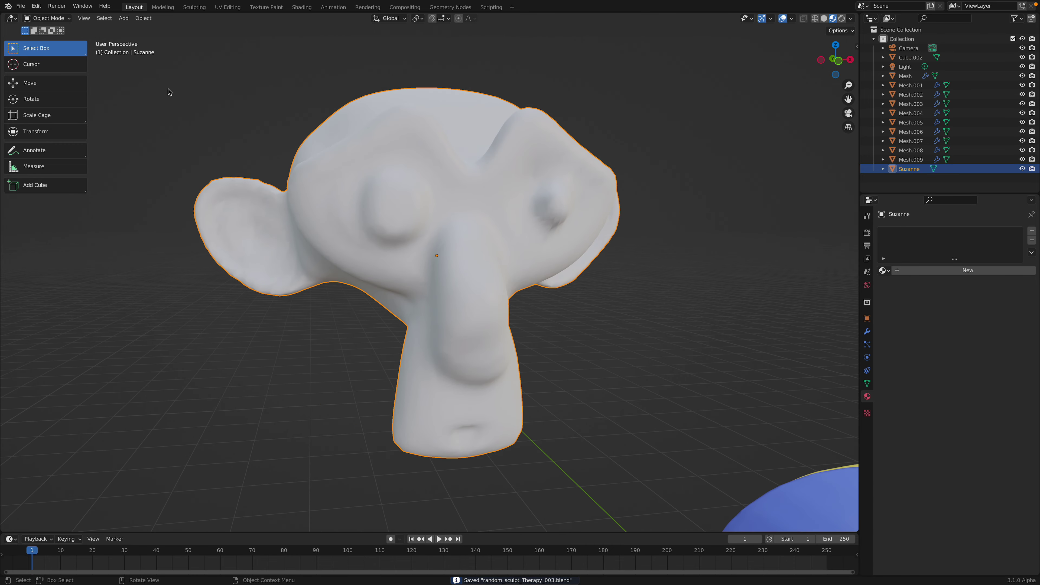
- Enter Sculpt Mode on the Suzanne head and paint a face set over one eye and brow with the Draw Face Sets brush
left_click(60, 19)
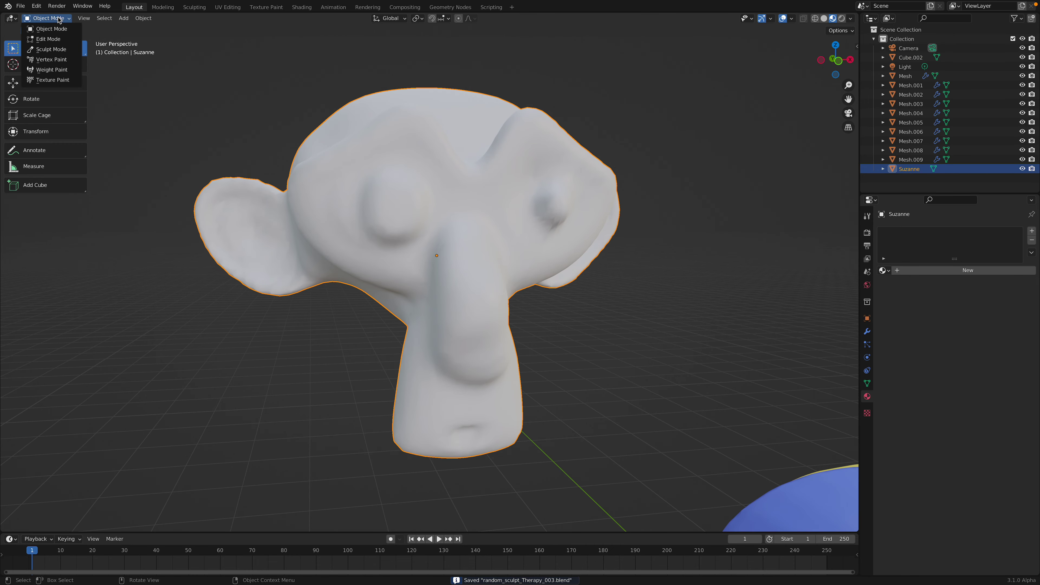
left_click(67, 51)
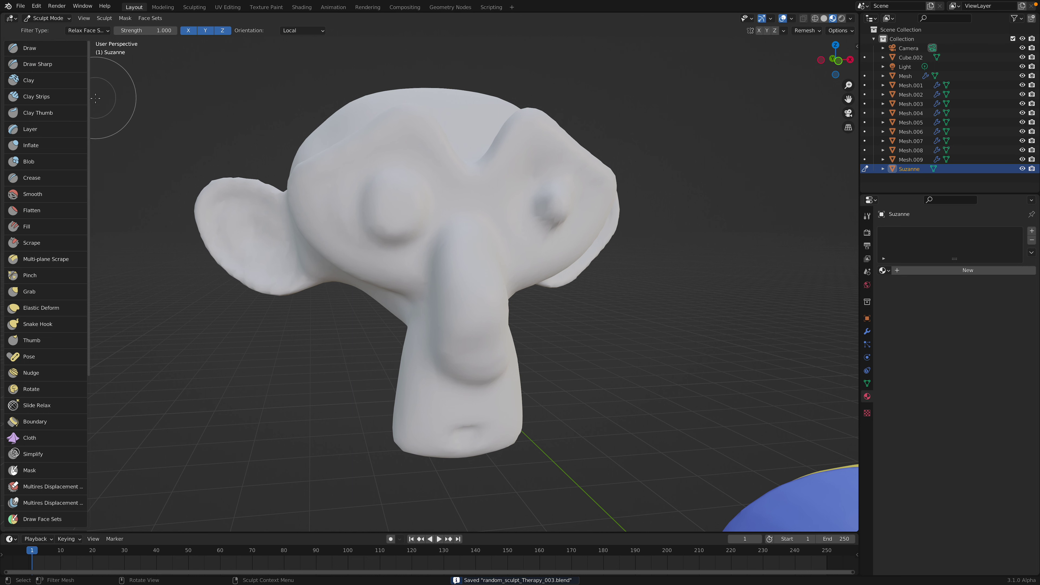
scroll(72, 363, "down", 5)
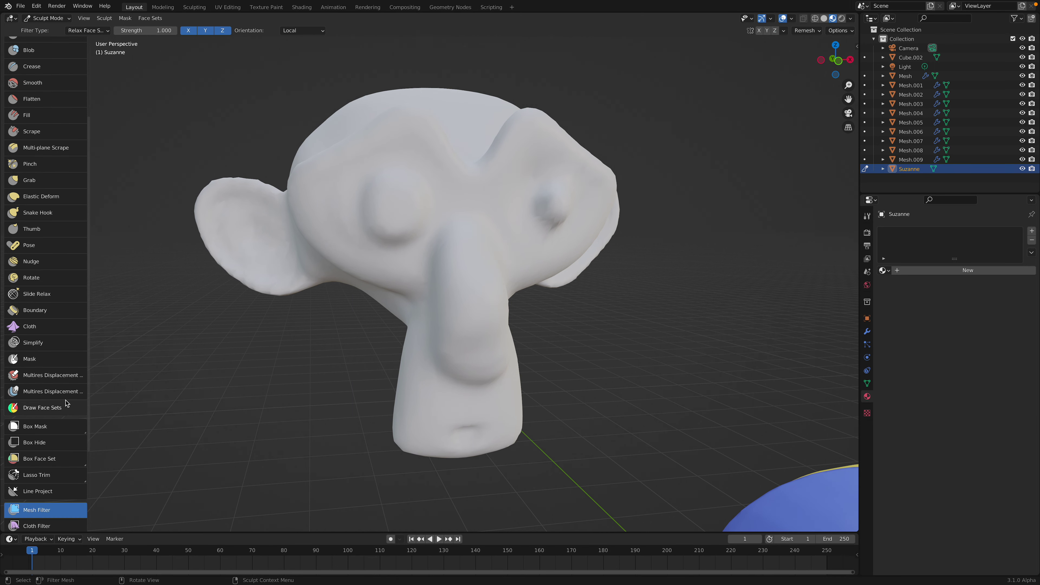
left_click(61, 412)
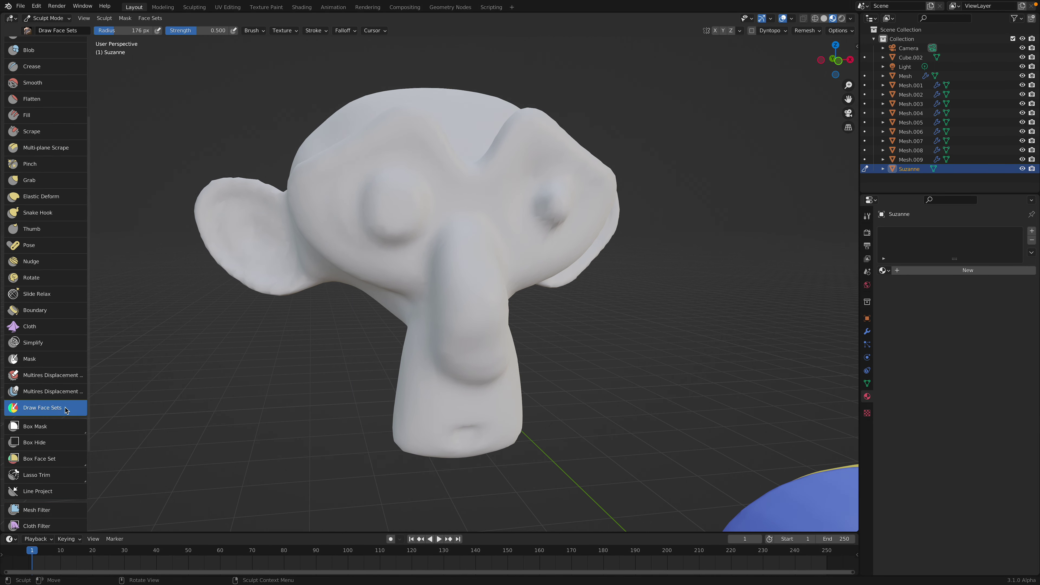
scroll(409, 301, "down", 1)
left_click_drag(399, 221, 395, 164)
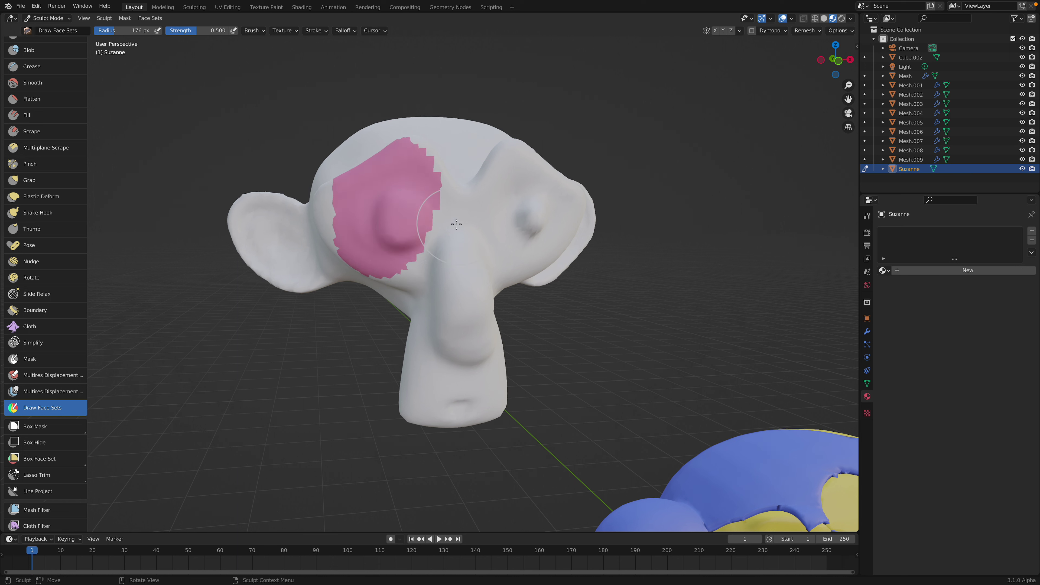
- Paint separate face sets over the snout, right ear, right temple, forehead and left side of the nose of the Suzanne head
mouse_move(456, 224)
left_mouse_down()
mouse_move(422, 344)
mouse_move(438, 413)
left_mouse_up()
mouse_move(356, 283)
left_mouse_down()
mouse_move(299, 225)
mouse_move(264, 235)
mouse_move(323, 211)
left_mouse_up()
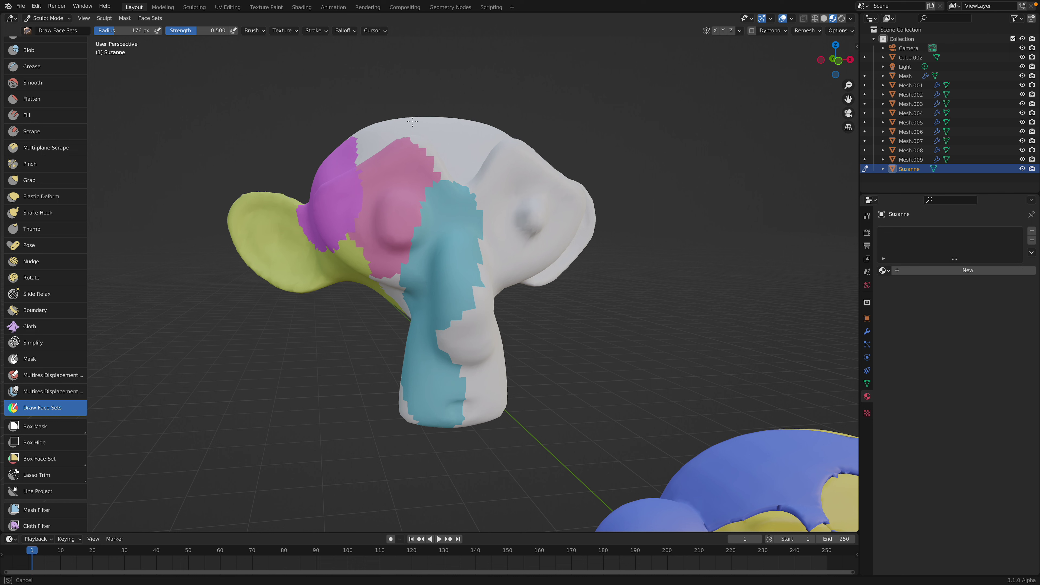
left_click_drag(412, 121, 393, 135)
middle_click_drag(392, 135, 365, 157)
mouse_move(411, 167)
left_mouse_down()
mouse_move(452, 170)
mouse_move(485, 225)
left_mouse_up()
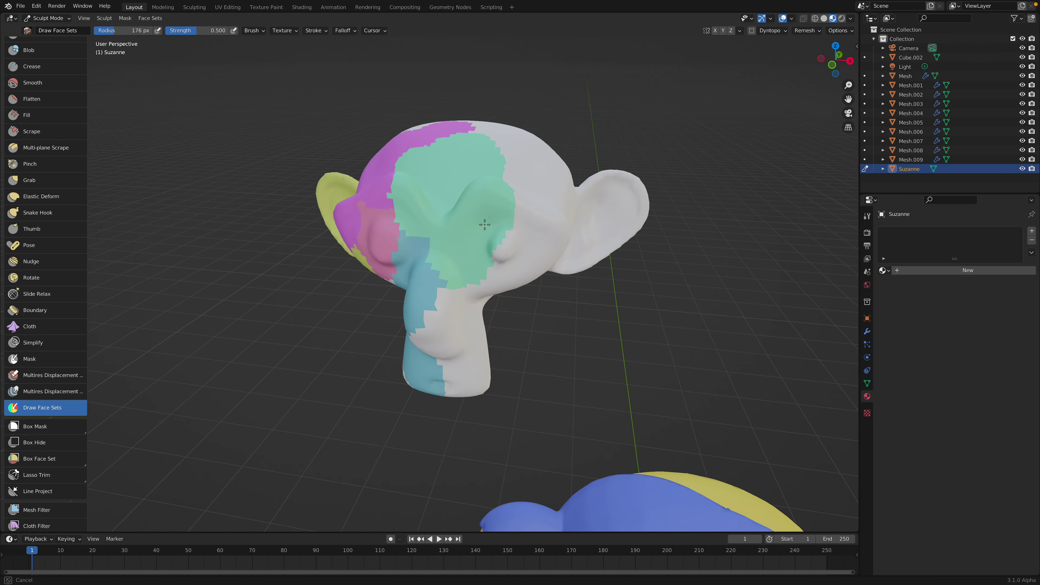
middle_click_drag(484, 224, 458, 229)
left_click_drag(458, 230, 479, 266)
middle_click_drag(479, 266, 397, 279)
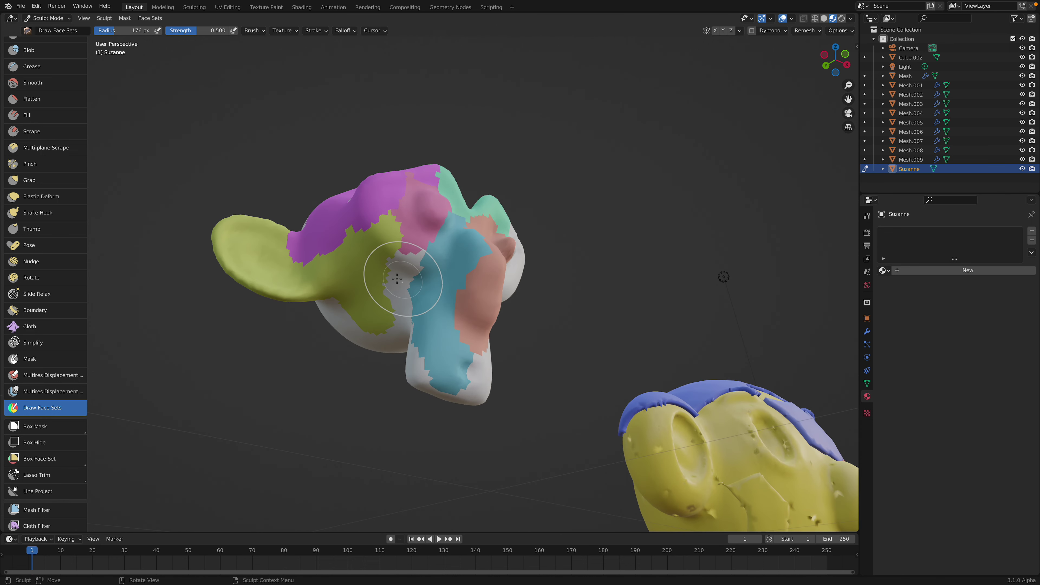
- Paint face sets under the right cheek and over the area behind and below the right ear
left_click_drag(397, 279, 399, 287)
middle_click_drag(399, 287, 427, 302)
mouse_move(427, 302)
left_mouse_down()
mouse_move(383, 283)
mouse_move(359, 202)
mouse_move(363, 250)
left_mouse_up()
middle_click_drag(361, 221, 376, 241)
left_click_drag(376, 241, 383, 259)
mouse_move(380, 259)
middle_mouse_down()
mouse_move(370, 229)
mouse_move(379, 180)
mouse_move(382, 221)
middle_mouse_up()
left_click_drag(363, 203, 386, 198, "ctrl")
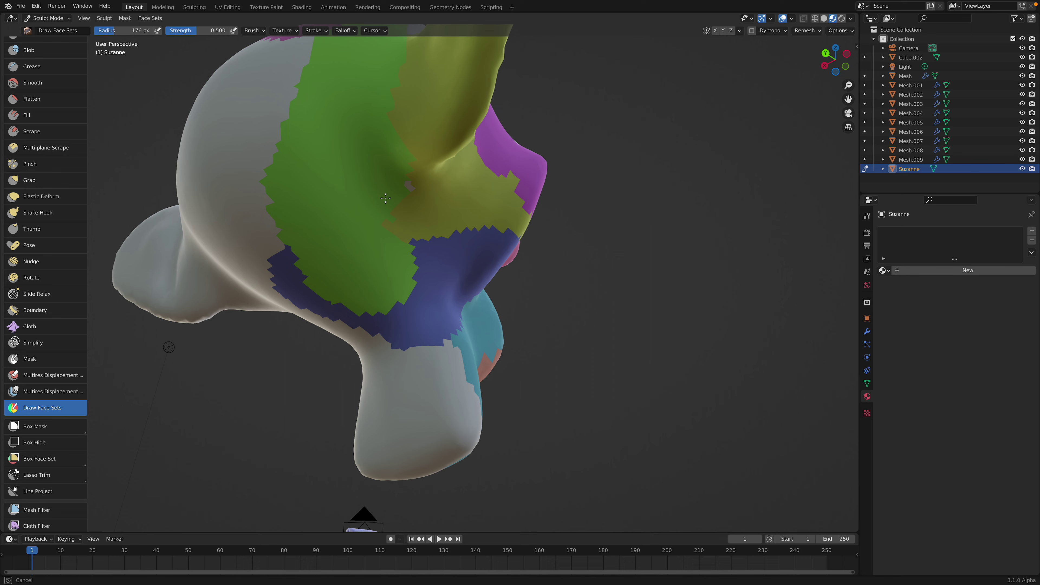
middle_click_drag(333, 167, 342, 192, "ctrl")
- Cover the back of the Suzanne head with several new face sets
middle_click_drag(342, 192, 402, 239)
mouse_move(405, 240)
left_mouse_down()
mouse_move(473, 201)
mouse_move(365, 282)
mouse_move(399, 209)
left_mouse_up()
middle_click_drag(400, 209, 437, 258)
left_click_drag(432, 244, 426, 294)
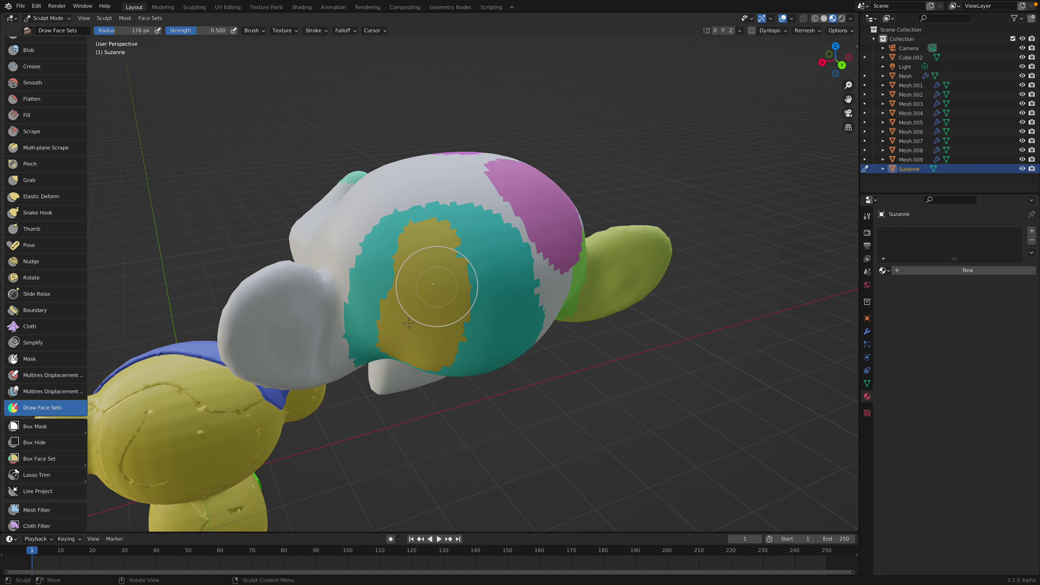
middle_click_drag(408, 322, 381, 357)
mouse_move(432, 340)
left_mouse_down("ctrl")
mouse_move(414, 301)
mouse_move(432, 353)
left_mouse_up("ctrl")
middle_click_drag(379, 321, 346, 285)
mouse_move(393, 310)
left_mouse_down()
mouse_move(381, 277)
mouse_move(463, 294)
left_mouse_up()
- Paint face sets over the right side of the head, the right brow and the upper left forehead
middle_click_drag(508, 268, 363, 289)
mouse_move(353, 305)
left_mouse_down()
mouse_move(338, 303)
mouse_move(369, 265)
mouse_move(413, 282)
left_mouse_up()
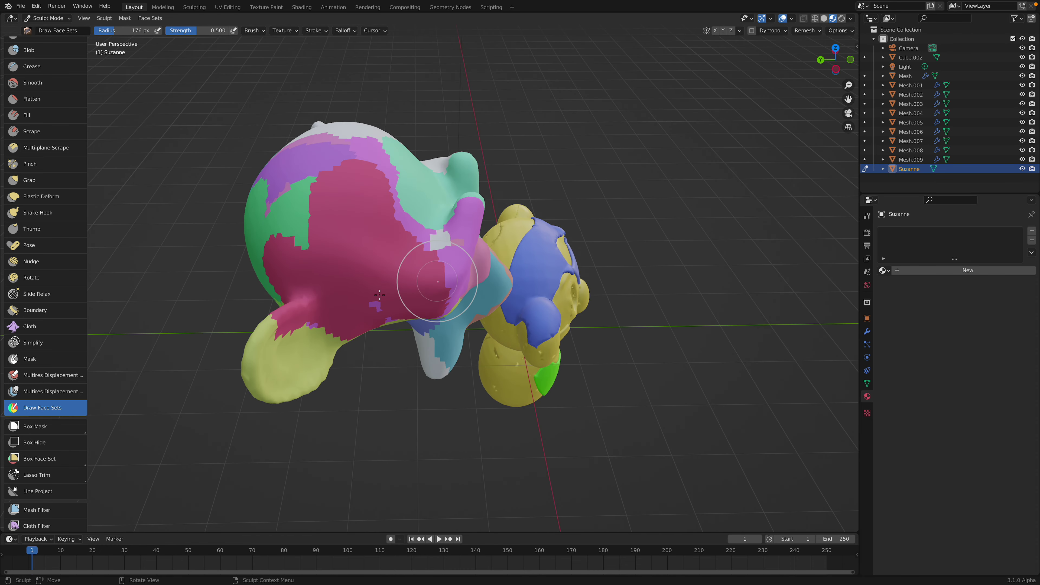
middle_click_drag(438, 278, 373, 268)
left_click_drag(377, 250, 394, 192)
middle_click_drag(487, 205, 393, 186)
mouse_move(528, 208)
left_mouse_down()
mouse_move(517, 258)
mouse_move(458, 322)
left_mouse_up()
- Paint face sets over the left cheek, the left side of the head and the left ear
middle_click_drag(469, 316, 474, 253)
mouse_move(474, 253)
left_mouse_down()
mouse_move(442, 360)
mouse_move(483, 324)
mouse_move(516, 245)
mouse_move(555, 237)
left_mouse_up()
middle_click_drag(555, 237, 565, 196)
left_click_drag(565, 197, 574, 267)
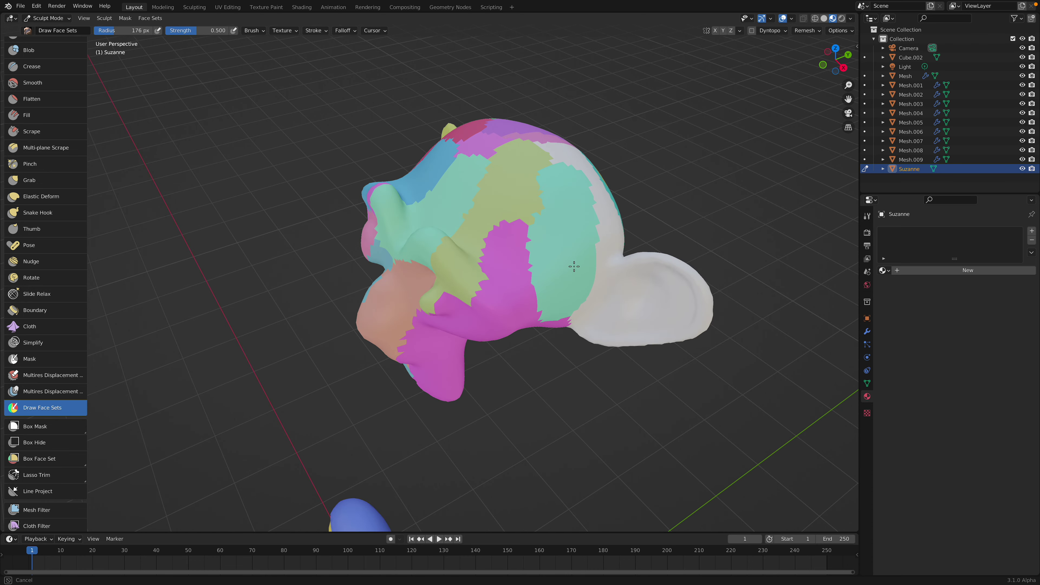
mouse_move(602, 300)
left_mouse_down()
mouse_move(607, 321)
mouse_move(633, 302)
left_mouse_up()
middle_click_drag(629, 301, 651, 235)
mouse_move(651, 232)
left_mouse_down()
mouse_move(658, 251)
mouse_move(624, 298)
left_mouse_up()
middle_click_drag(620, 298, 447, 255)
- Paint face sets over the underside of the head and jaw, the chin and the mouth area
mouse_move(389, 242)
left_mouse_down()
mouse_move(385, 262)
mouse_move(301, 238)
mouse_move(440, 353)
left_mouse_up()
middle_click_drag(428, 370, 540, 324)
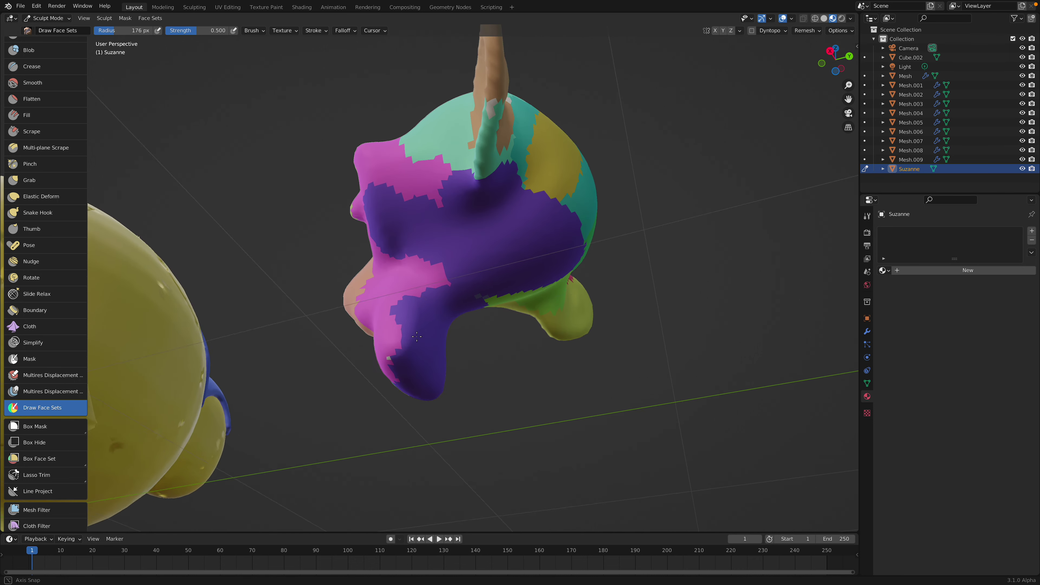
left_click_drag(395, 346, 411, 379)
middle_click_drag(312, 303, 469, 369)
left_click_drag(446, 387, 432, 391)
middle_click_drag(453, 287, 414, 353)
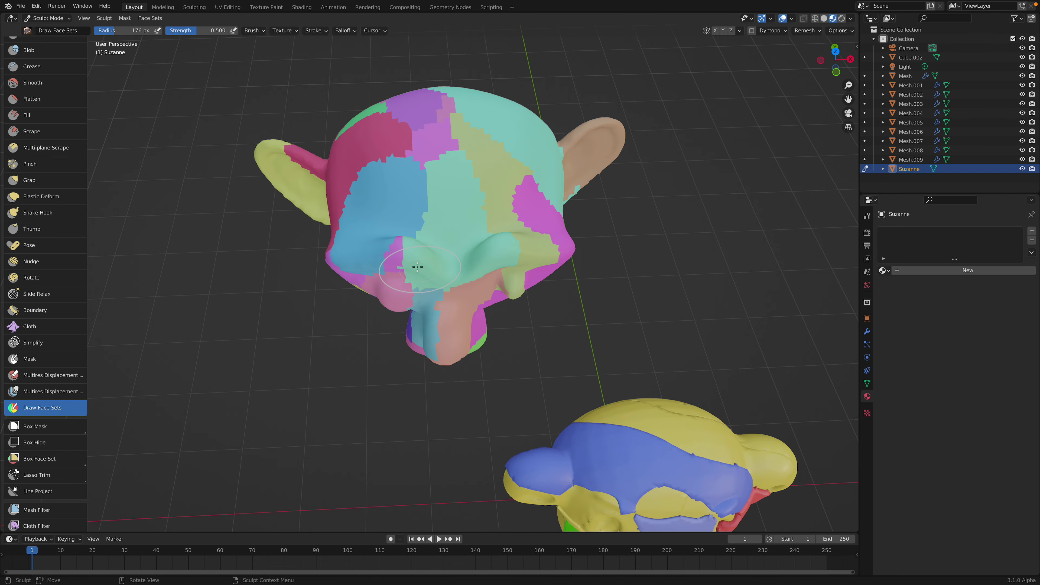
- Paint face sets over the right brow and the unpainted area on top of the head
left_click_drag(410, 274, 415, 252)
middle_click_drag(461, 195, 442, 198)
left_click_drag(490, 157, 523, 173)
middle_click_drag(541, 192, 536, 131)
scroll(463, 209, "up", 3)
mouse_move(463, 209)
middle_mouse_down()
mouse_move(482, 225)
mouse_move(425, 211)
mouse_move(309, 321)
middle_mouse_up()
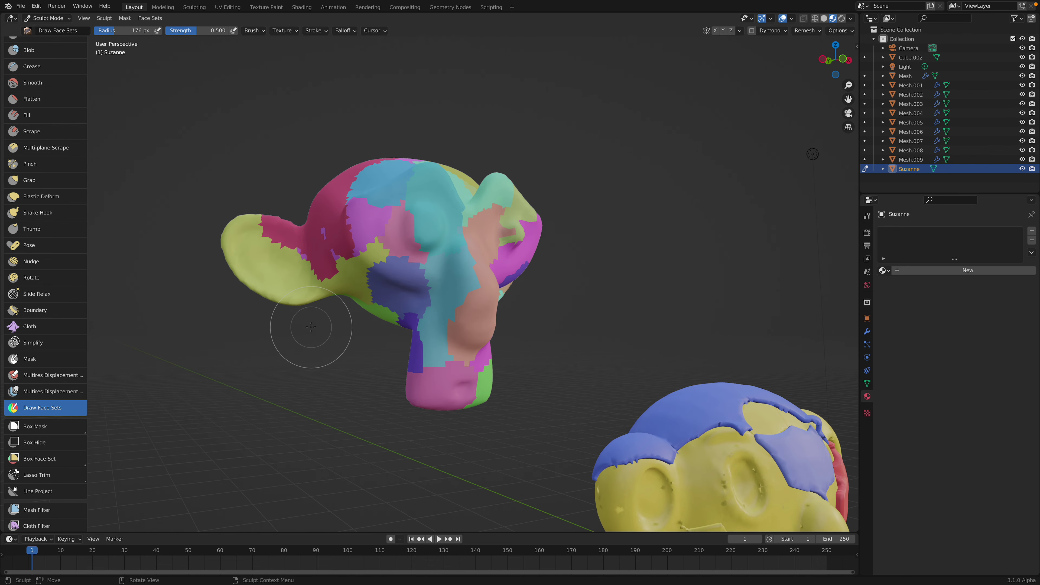
- Paint a separate face set on each eye and inside each ear of the Suzanne head
mouse_move(408, 246)
left_mouse_down()
mouse_move(425, 233)
mouse_move(425, 214)
left_mouse_up()
middle_click_drag(474, 257, 455, 275)
left_click_drag(538, 205, 562, 200)
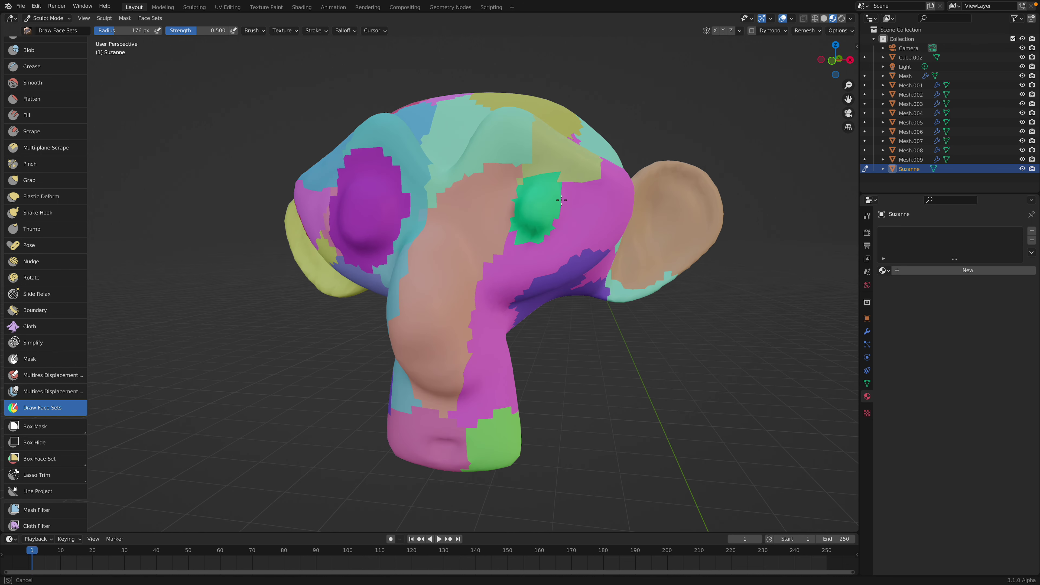
mouse_move(669, 231)
left_mouse_down()
mouse_move(660, 248)
mouse_move(672, 225)
left_mouse_up()
middle_click_drag(439, 246, 502, 243)
left_click_drag(175, 239, 195, 263)
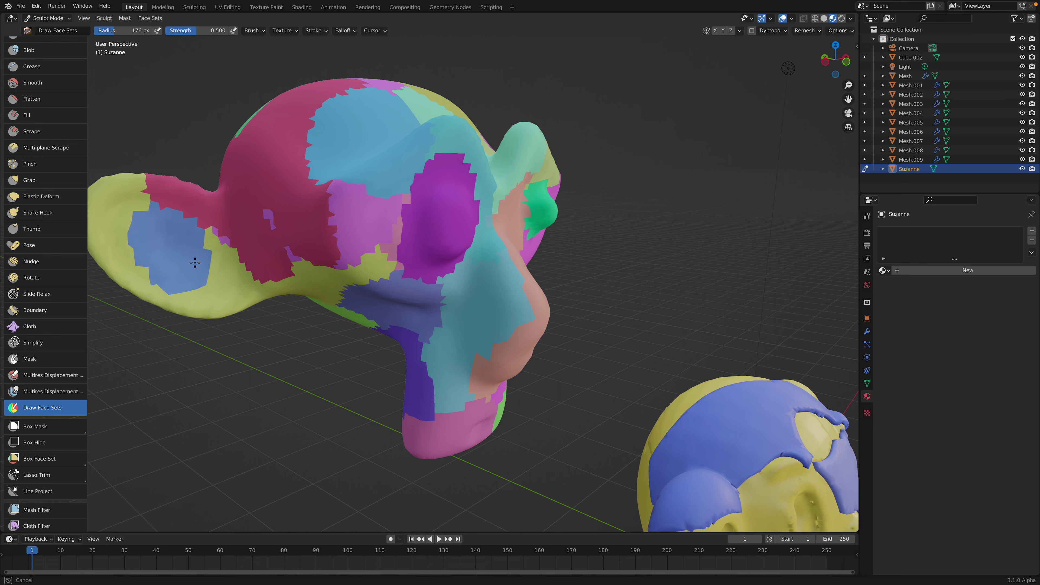
mouse_move(195, 263)
middle_mouse_down()
mouse_move(348, 255)
mouse_move(216, 365)
middle_mouse_up()
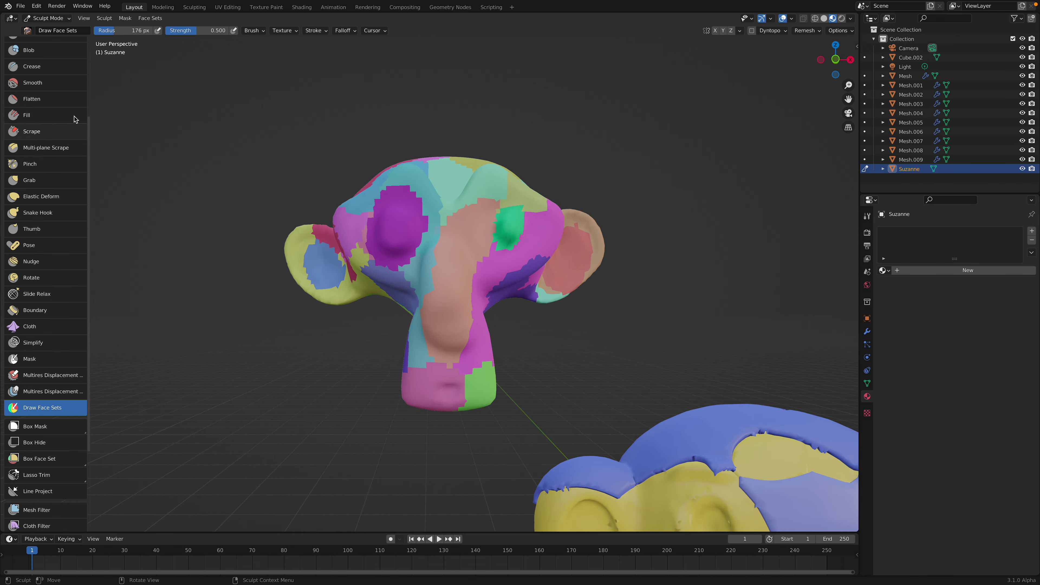
- Smooth the jagged face set borders across the whole head using the Mesh Filter set to Relax Face Sets
scroll(66, 424, "down", 6)
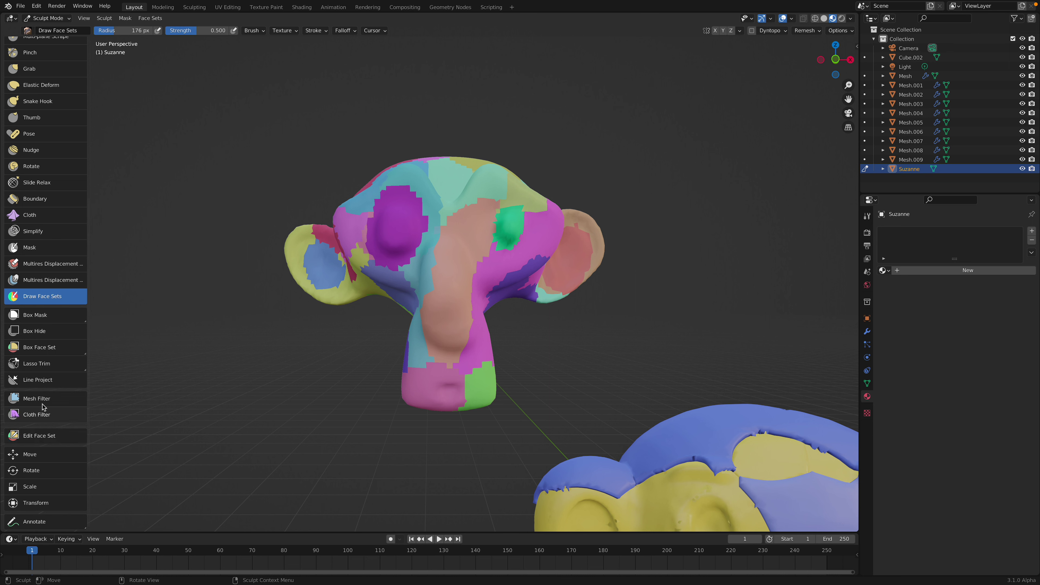
left_click(42, 405)
left_click(88, 31)
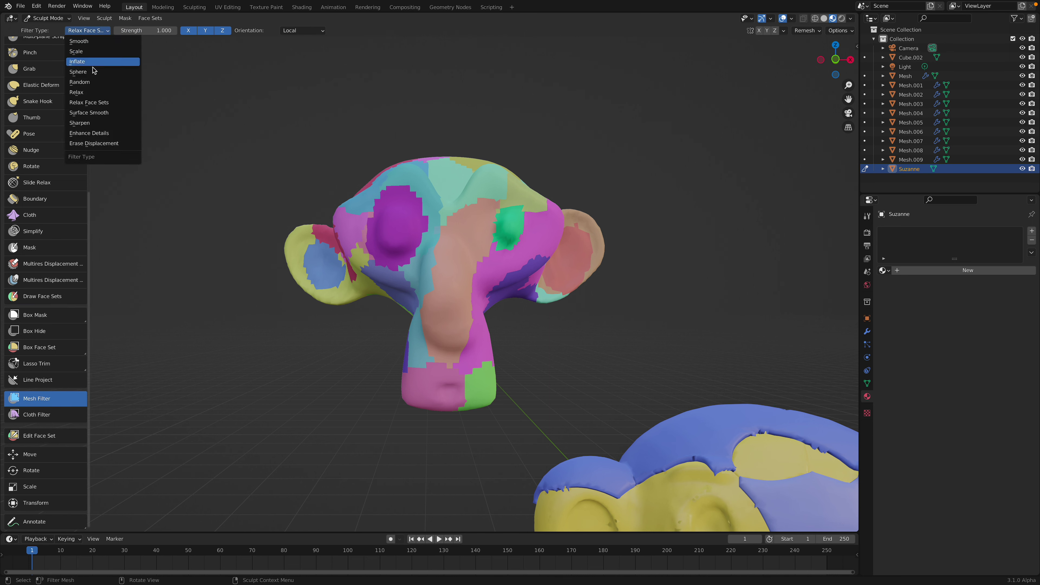
left_click(89, 103)
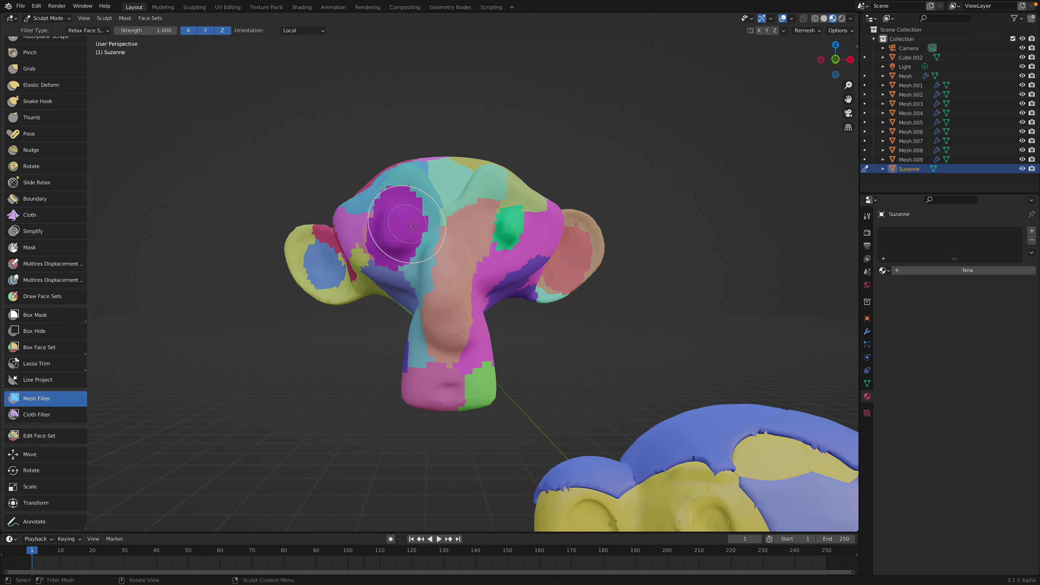
left_click_drag(414, 226, 492, 243)
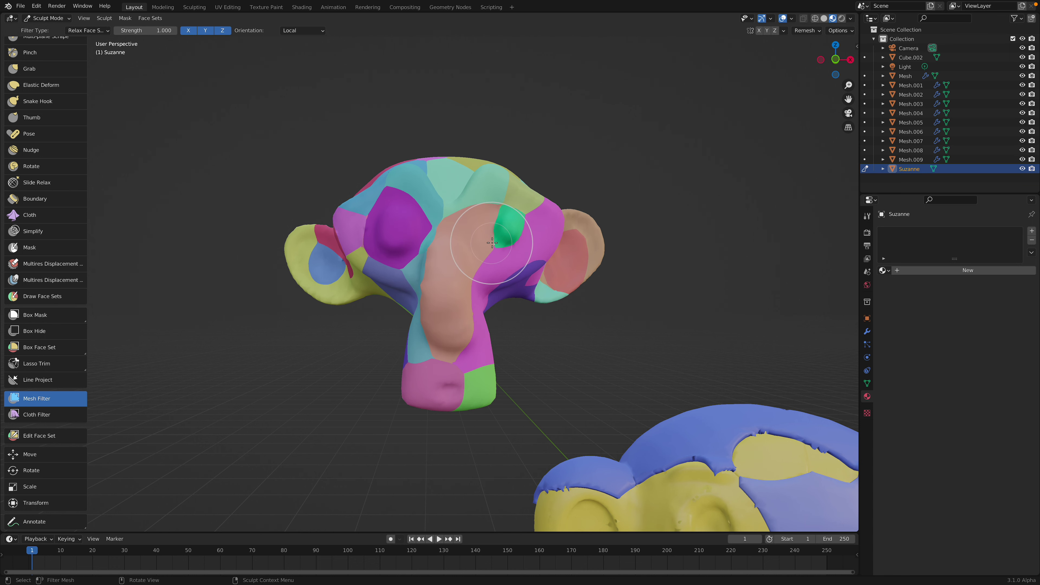
mouse_move(492, 243)
middle_mouse_down()
mouse_move(455, 223)
mouse_move(484, 245)
mouse_move(476, 241)
middle_mouse_up()
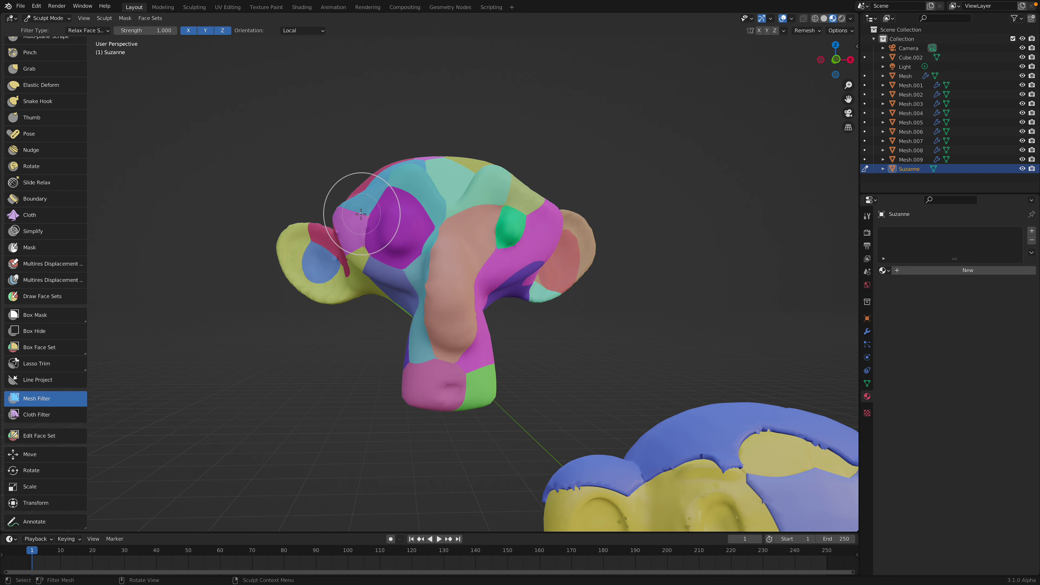
- Switch to the Draw brush and extract the face set covering the nose as a separate piece
scroll(64, 103, "up", 1)
scroll(63, 103, "up", 5)
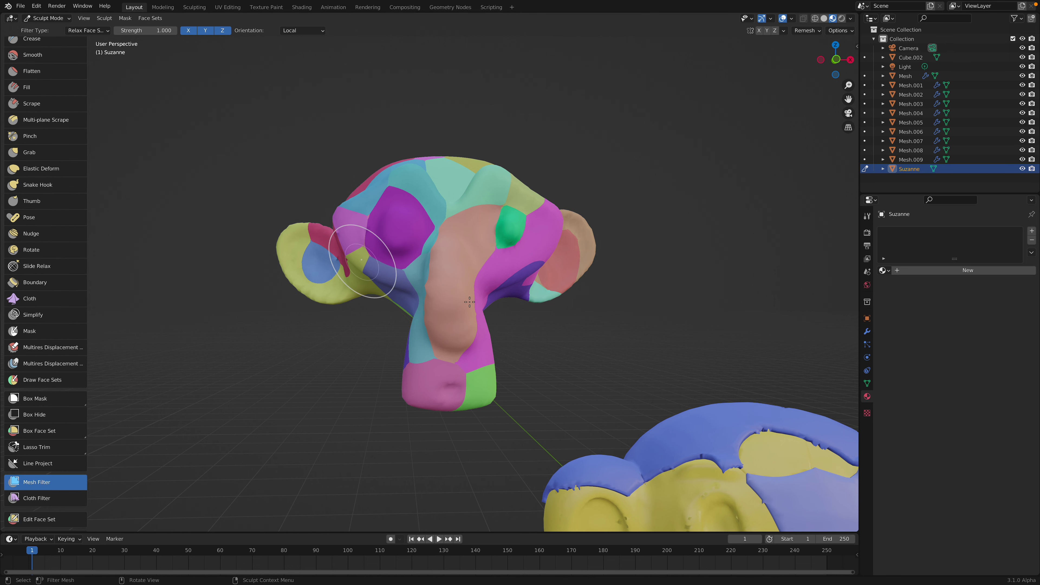
scroll(45, 51, "up", 5)
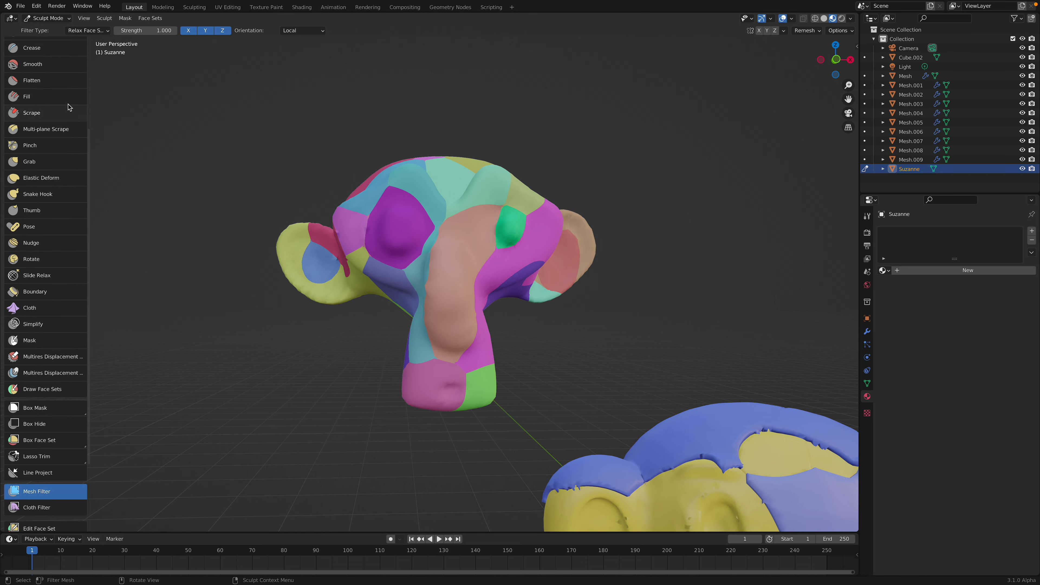
left_click(53, 52)
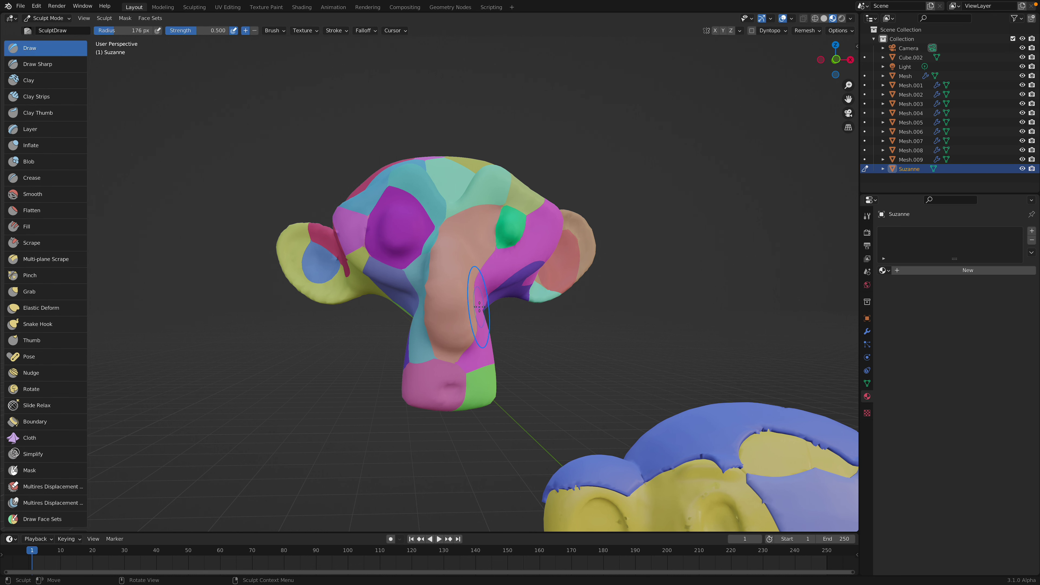
key("q")
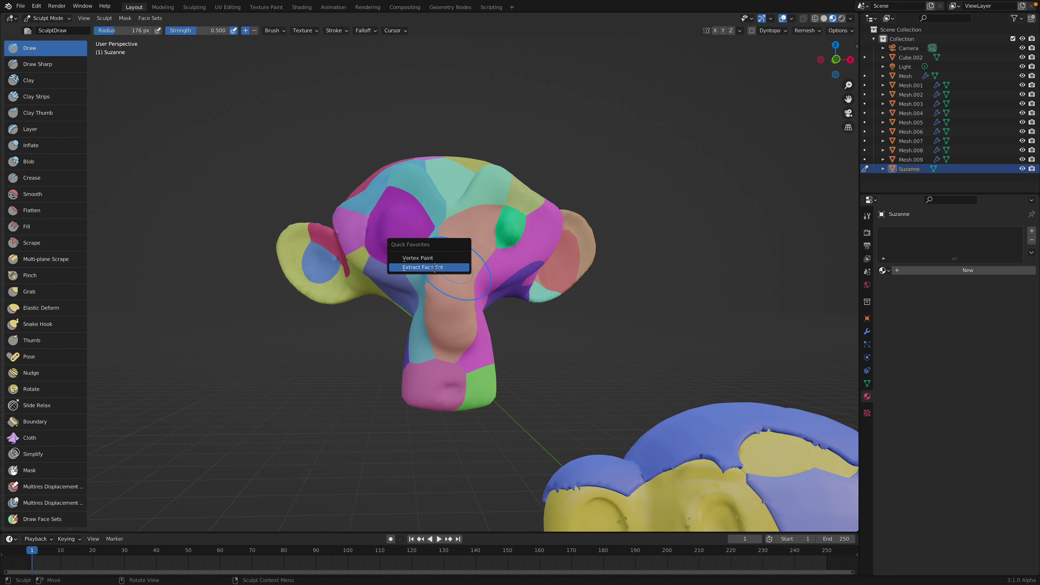
left_click(435, 267)
left_click(460, 266)
left_click(410, 237)
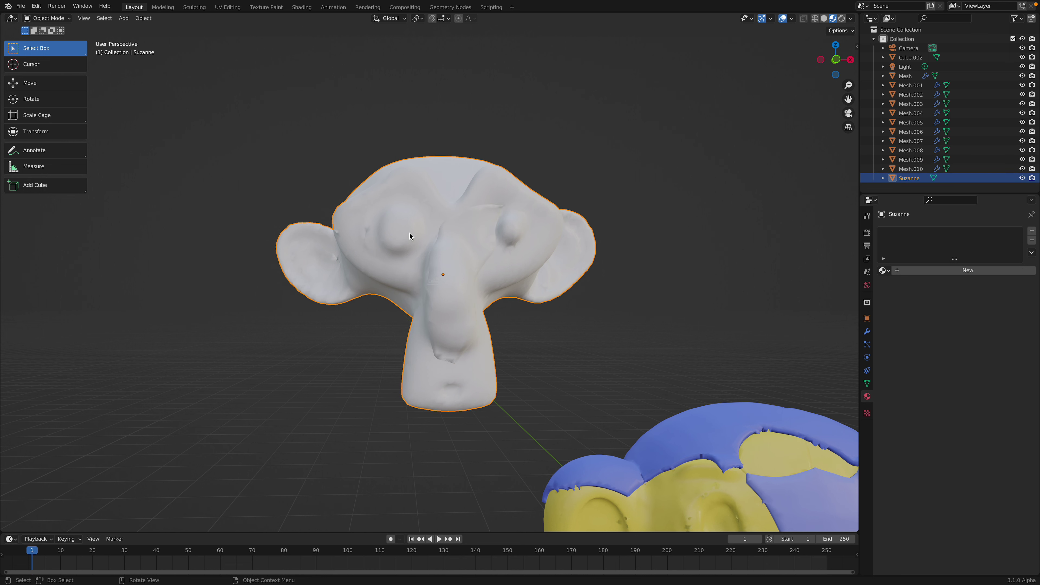
- Return the Suzanne head to Sculpt Mode and extract the purple face set around the right eye
key("q")
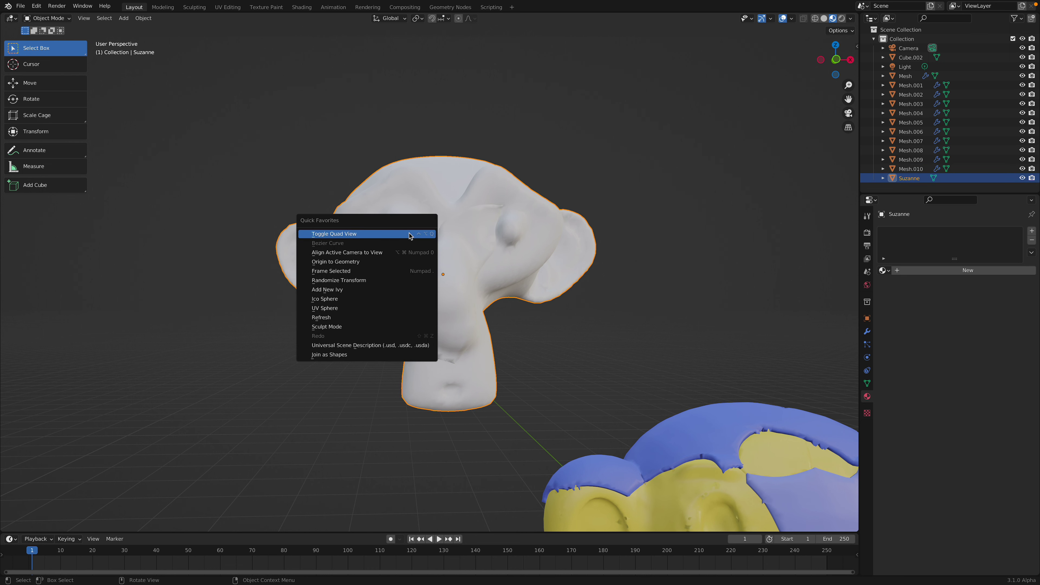
left_click(402, 329)
key("q")
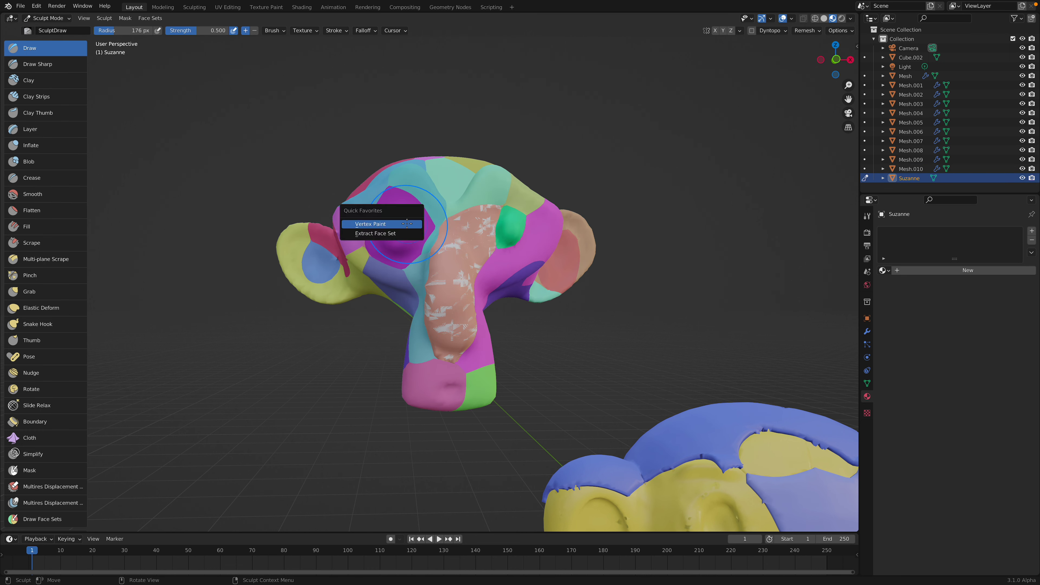
left_click(408, 229)
left_click(484, 247)
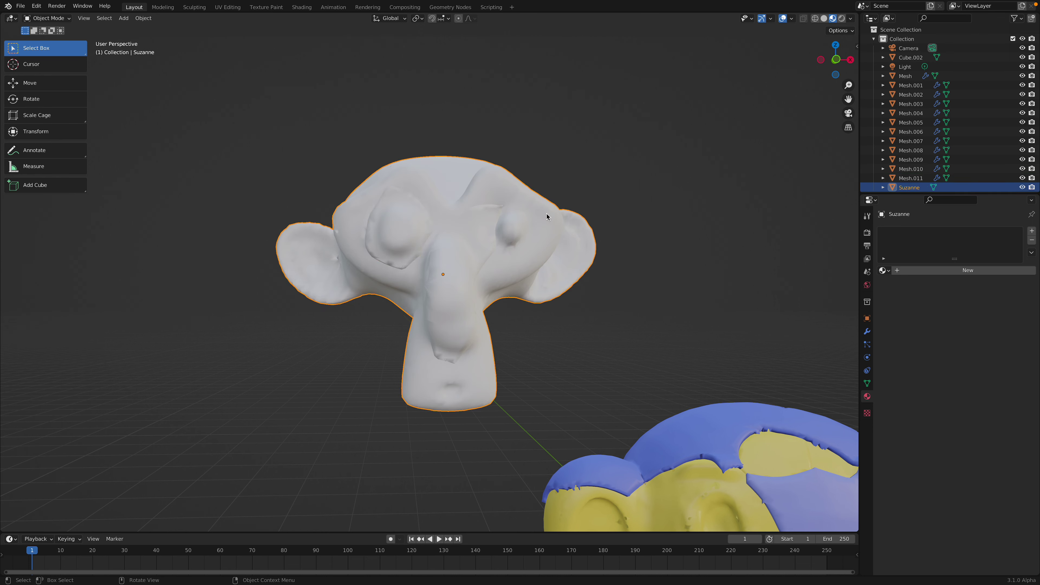
- Return the Suzanne head to Sculpt Mode and extract the face set inside the left ear
key("q")
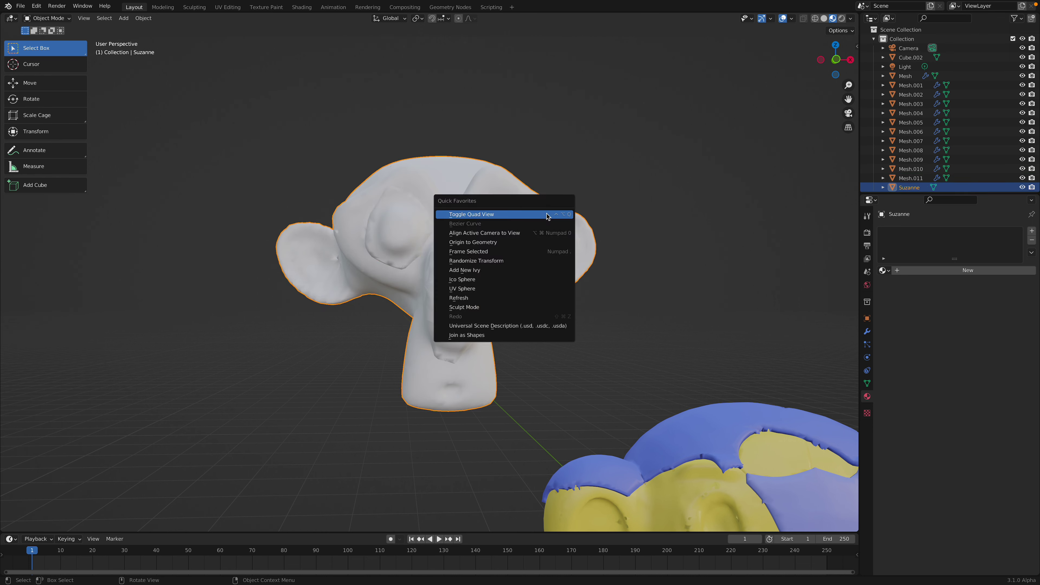
left_click(532, 307)
key("q")
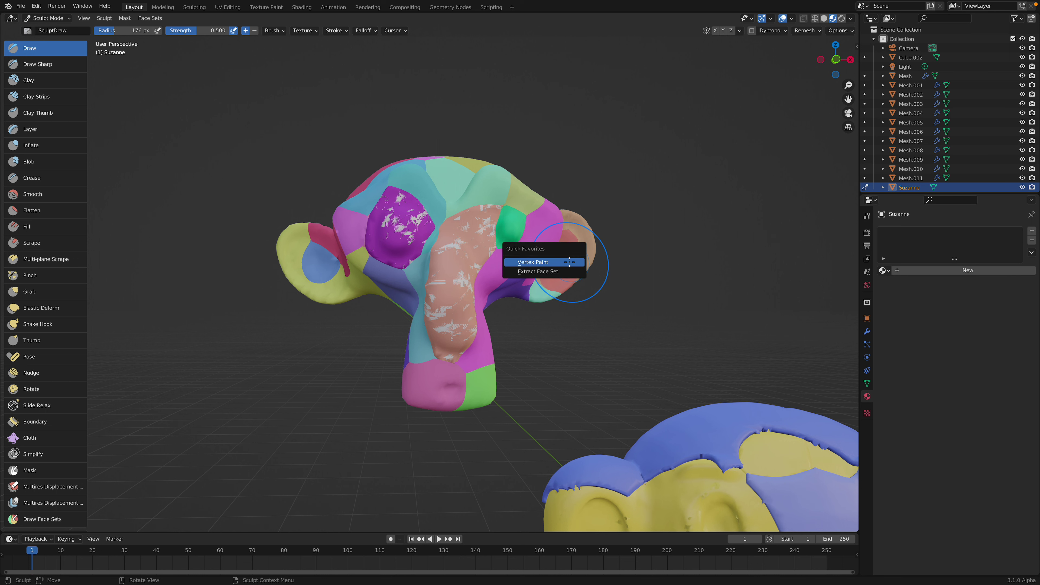
left_click(567, 272)
left_click(567, 267)
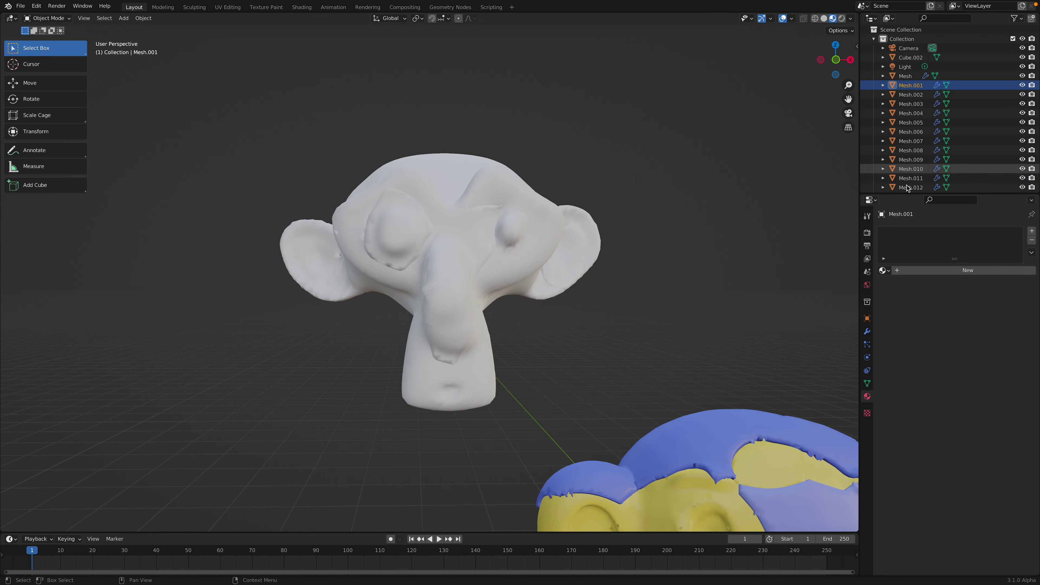
- Select the extracted pieces Mesh.001 through Mesh.012, set their Solidify thickness to -0.01 m and deselect them
left_click(911, 84, "shift")
key("KP_Decimal")
key("g")
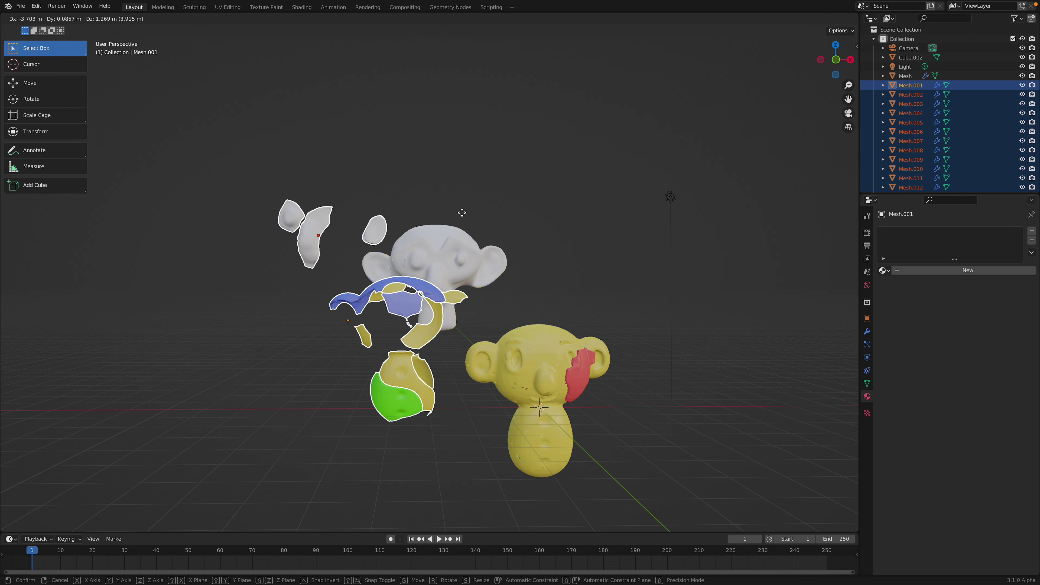
right_click(463, 213)
middle_click_drag(553, 271, 551, 276)
scroll(551, 277, "up", 2)
left_click(869, 333)
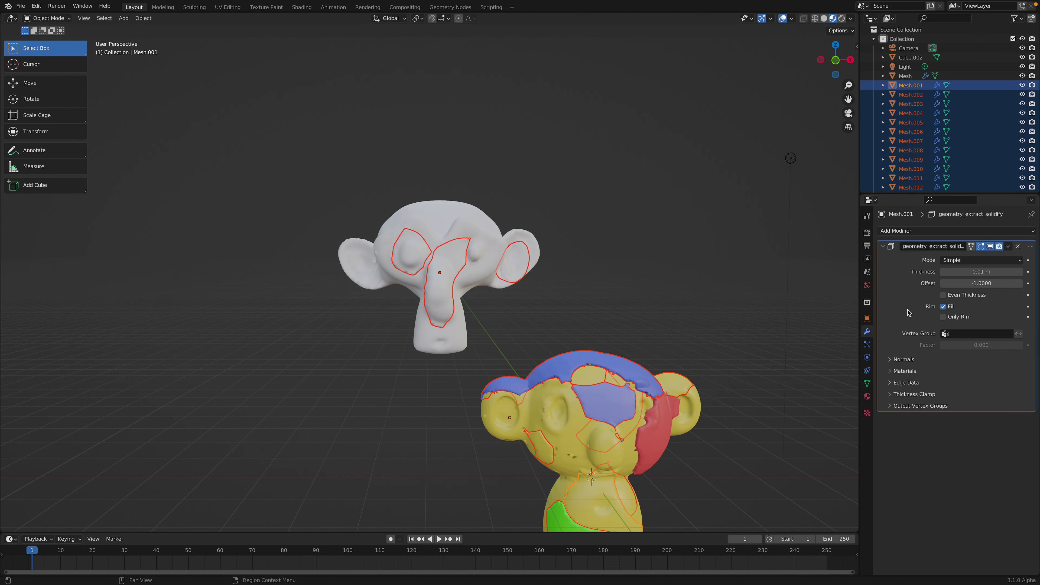
left_click(979, 271)
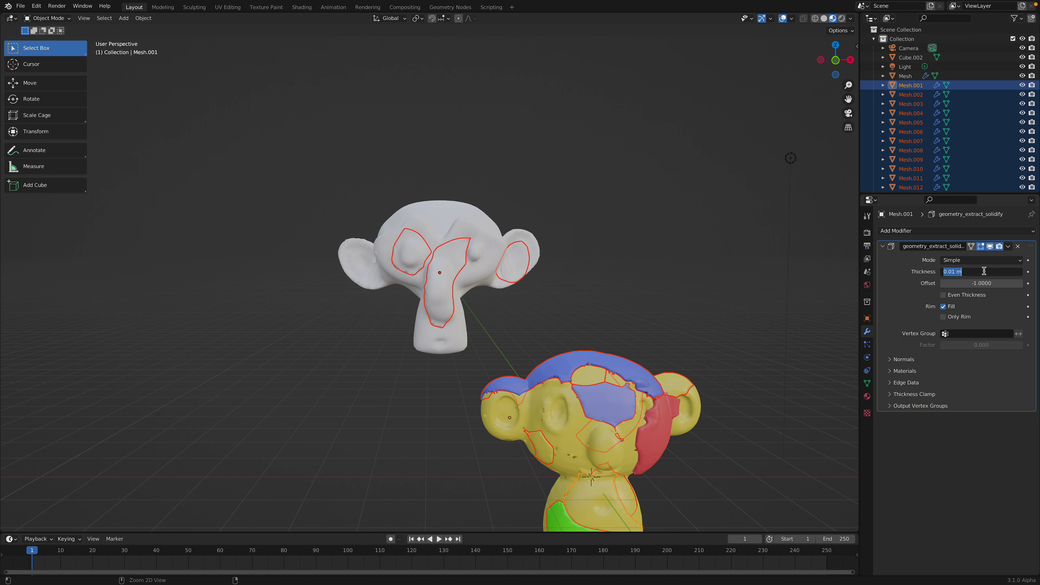
key("Return")
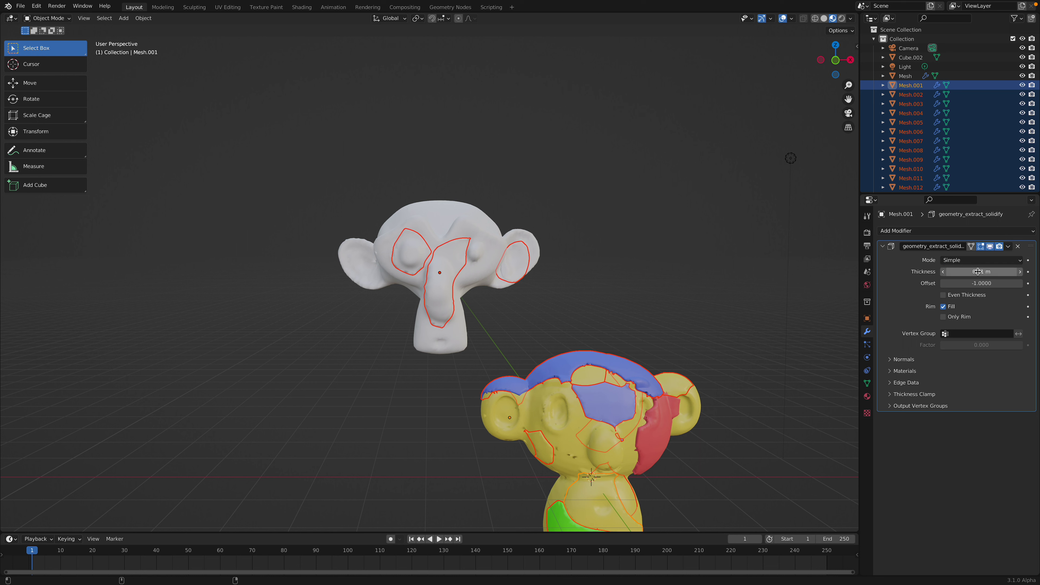
mouse_move(985, 272)
left_mouse_down()
mouse_move(943, 271)
mouse_move(978, 271)
left_mouse_up()
left_click(567, 262)
middle_click_drag(567, 263, 590, 267)
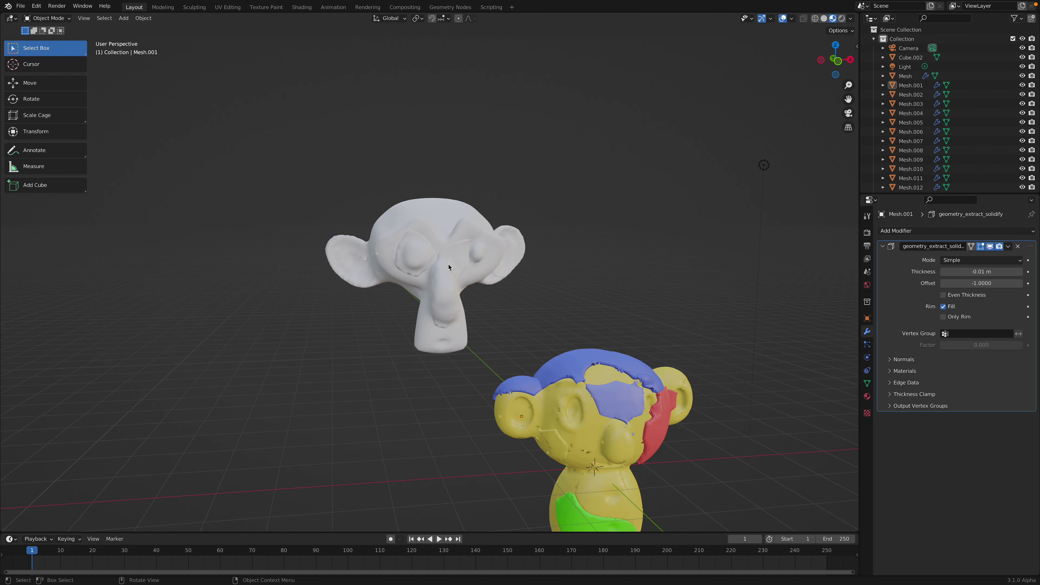
- Give the extracted piece covering the Suzanne head's nose a new material with a yellow base color
left_click(447, 263)
left_click(867, 396)
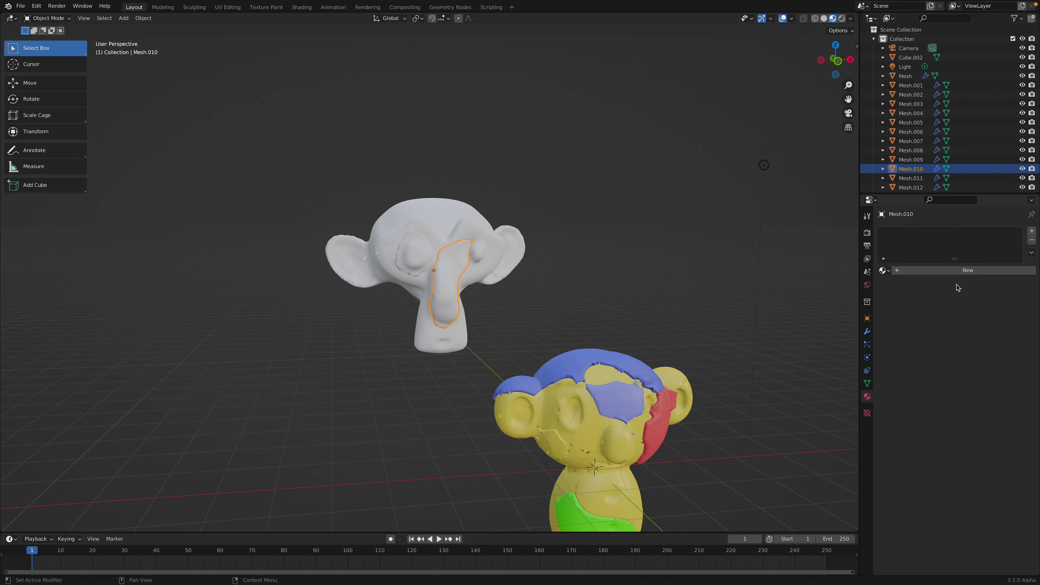
left_click(949, 271)
left_click(964, 311)
left_click(967, 368)
left_click_drag(975, 284, 956, 285)
left_click(586, 207)
- Give the extracted piece around the Suzanne head's eye a new material with a blue base color and save the file
middle_click_drag(587, 207, 575, 202)
left_click(421, 251)
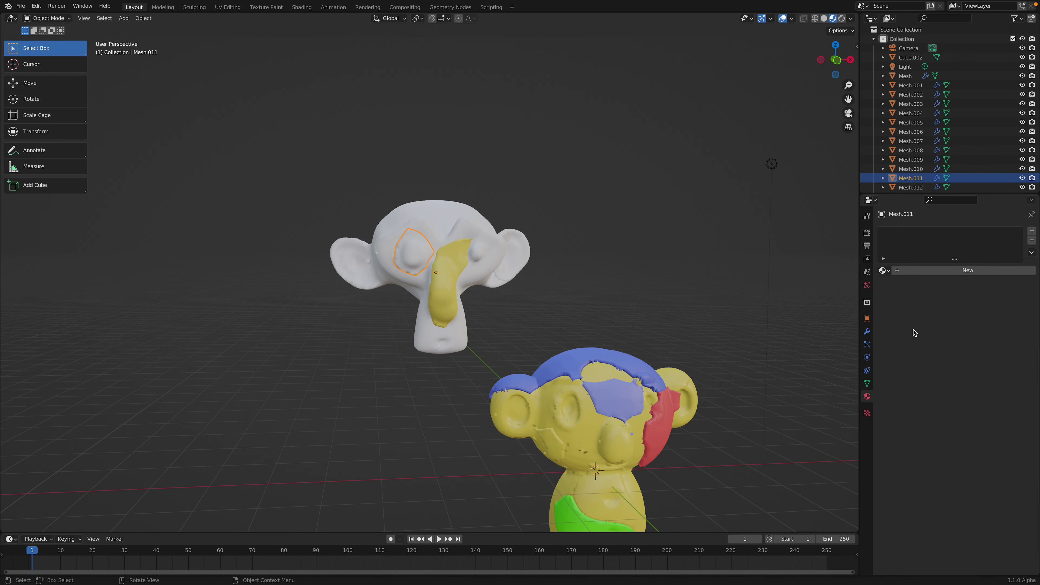
left_click(957, 272)
left_click(964, 369)
left_click_drag(977, 268, 992, 255)
left_click(492, 253)
key("ctrl+s")
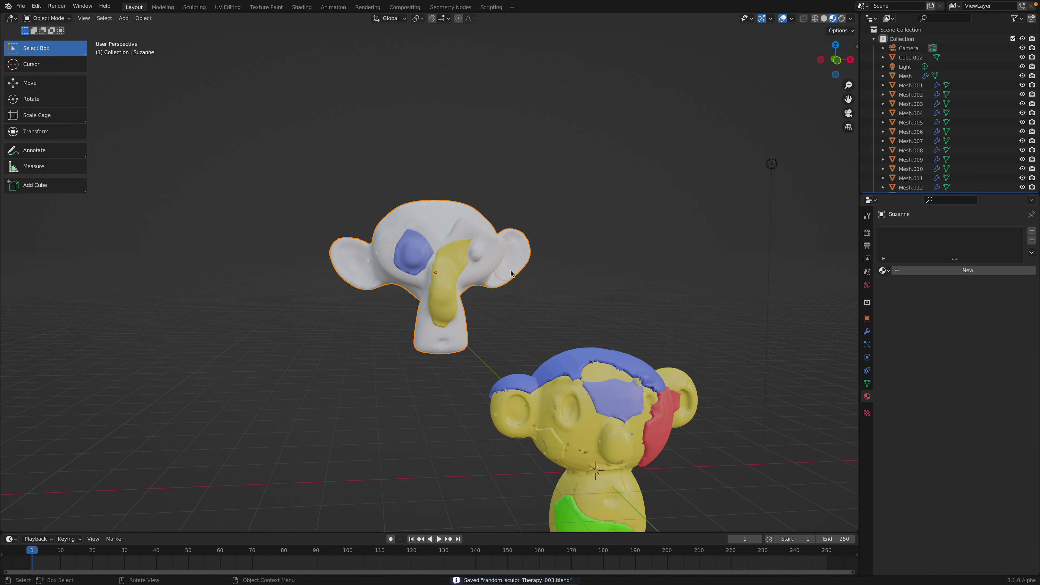
- Select the red patch on the side of the lower monkey's face and show its UV Maps in the mesh data properties
left_click(514, 287)
mouse_move(514, 287)
middle_mouse_down()
mouse_move(558, 445)
mouse_move(511, 296)
middle_mouse_up()
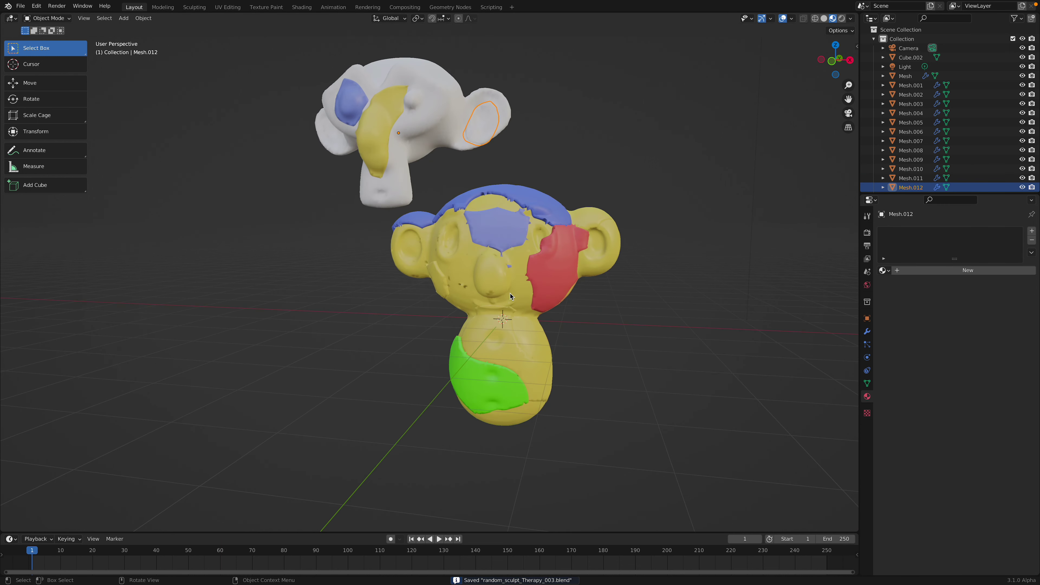
left_click(550, 246)
scroll(561, 283, "up", 3)
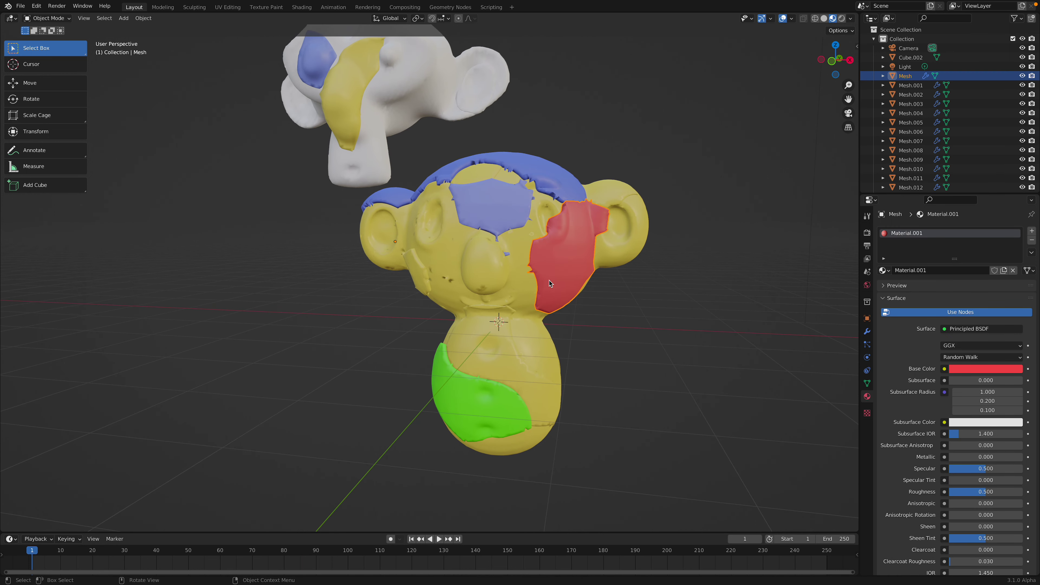
scroll(550, 282, "up", 3)
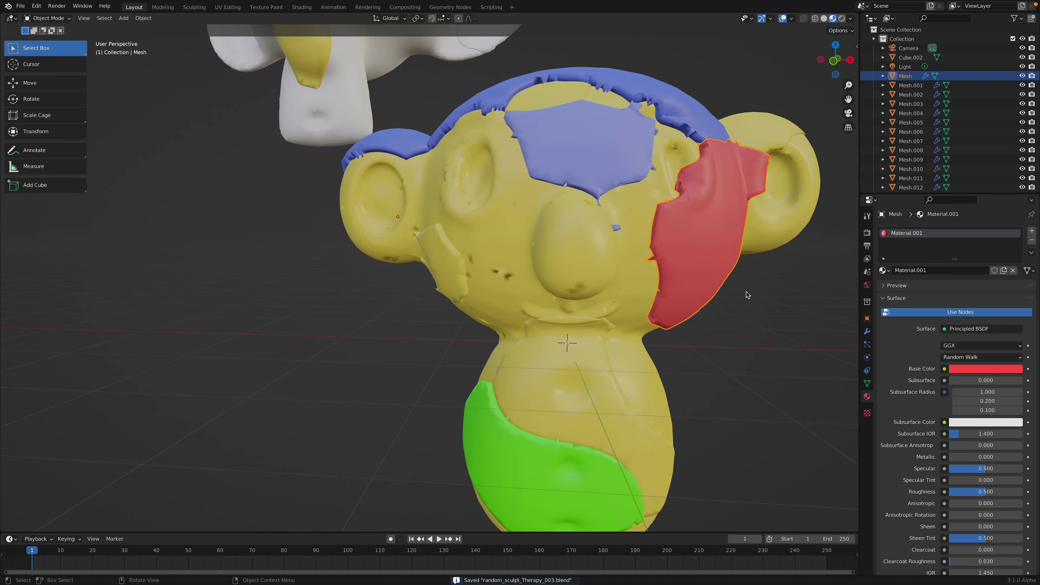
scroll(747, 295, "down", 2)
middle_click_drag(696, 246, 642, 211)
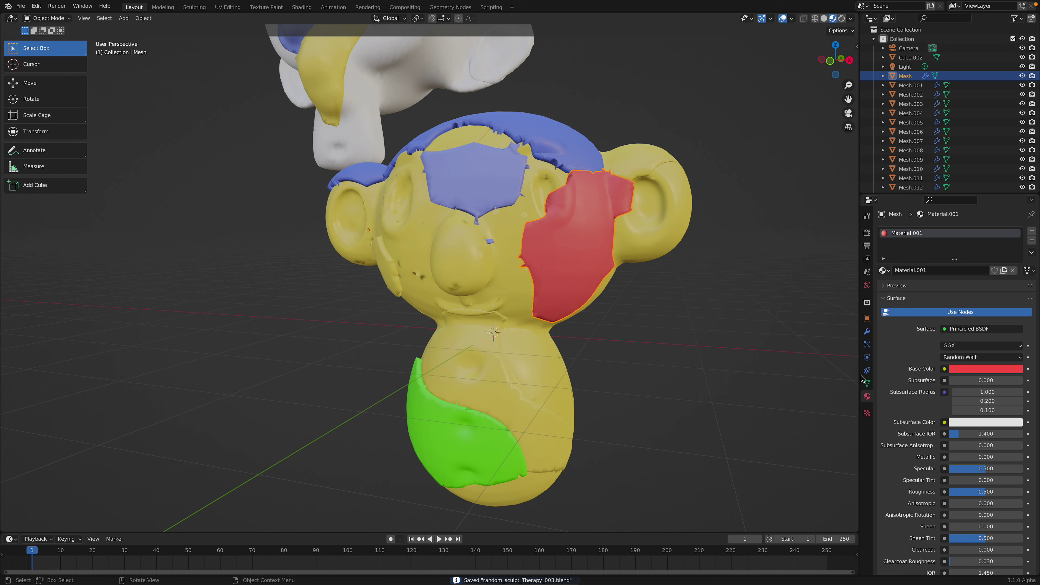
left_click(867, 383)
left_click(908, 363)
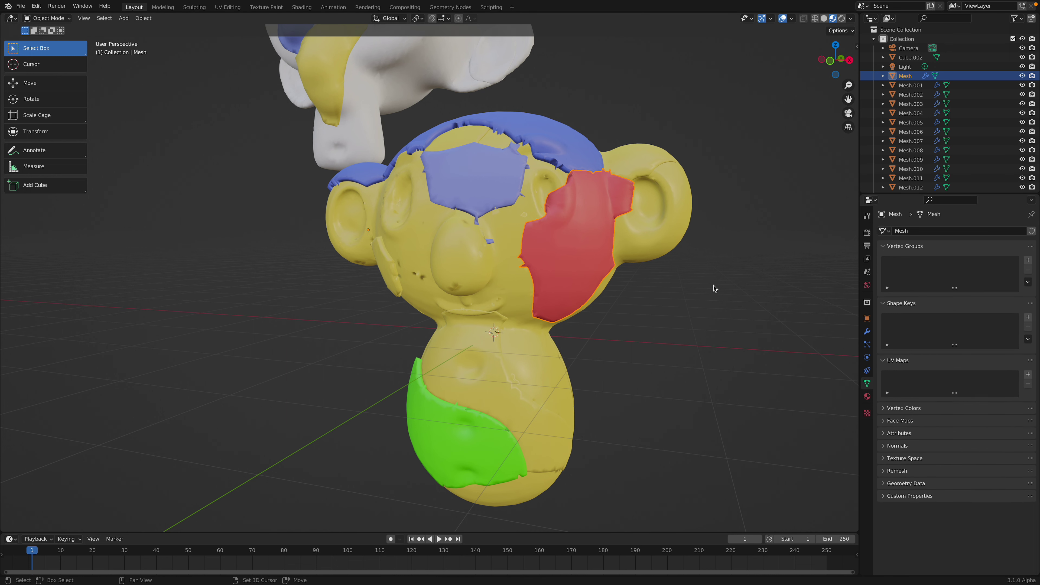
- Switch the viewport to Solid shading and check the red face patch in Edit Mode before returning to Object Mode
middle_click_drag(712, 226, 656, 289, "shift")
key("Tab")
key("Tab")
middle_click_drag(554, 276, 574, 273)
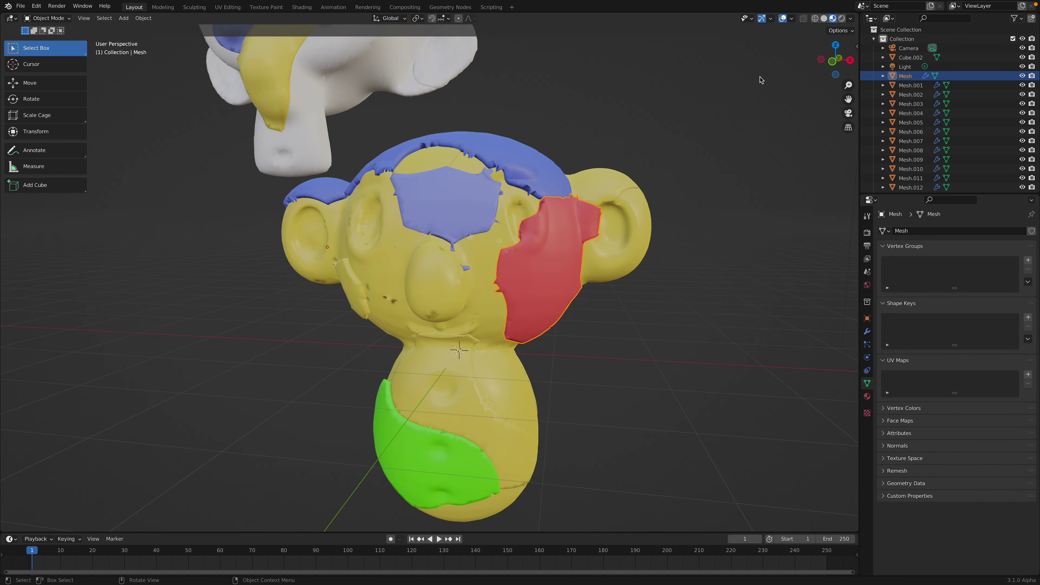
left_click(824, 19)
key("Tab")
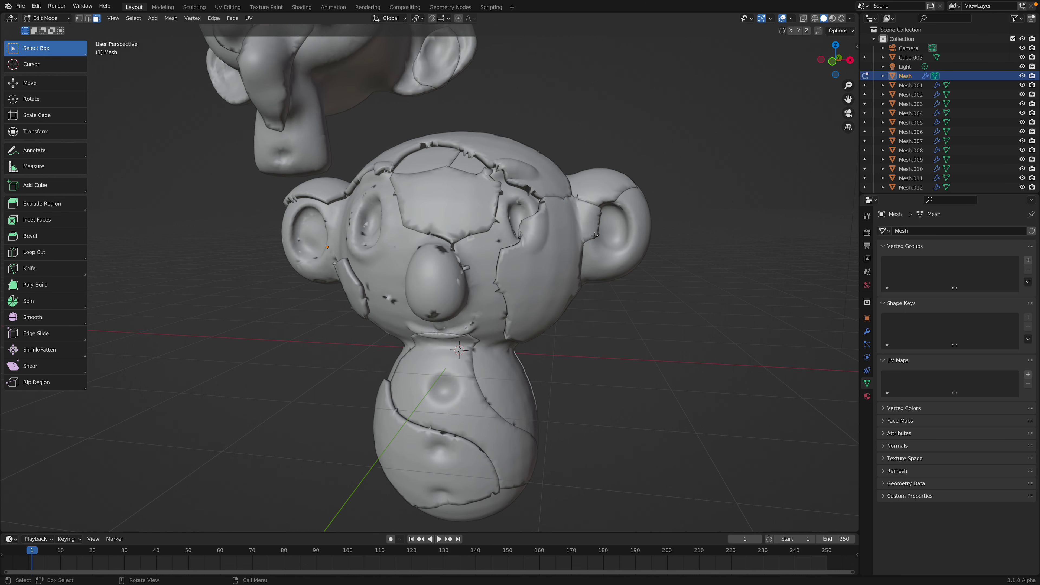
middle_click_drag(625, 263, 623, 257)
key("Tab")
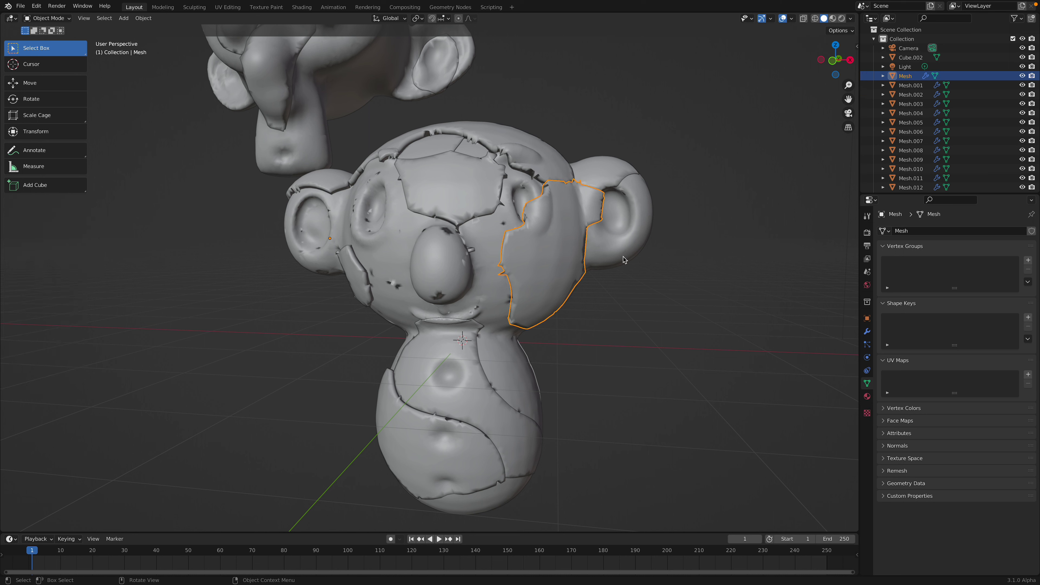
- Convert the selected face patch to a mesh so its Solidify modifier is applied
left_click(867, 333)
key("z")
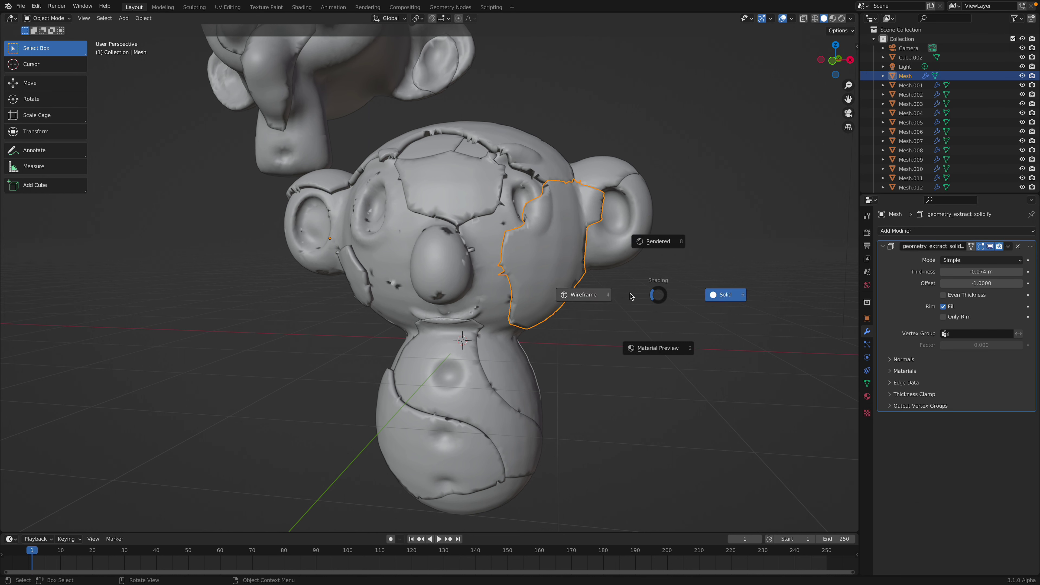
left_click(632, 295)
key("z")
left_click(662, 301)
middle_click_drag(670, 303, 684, 304)
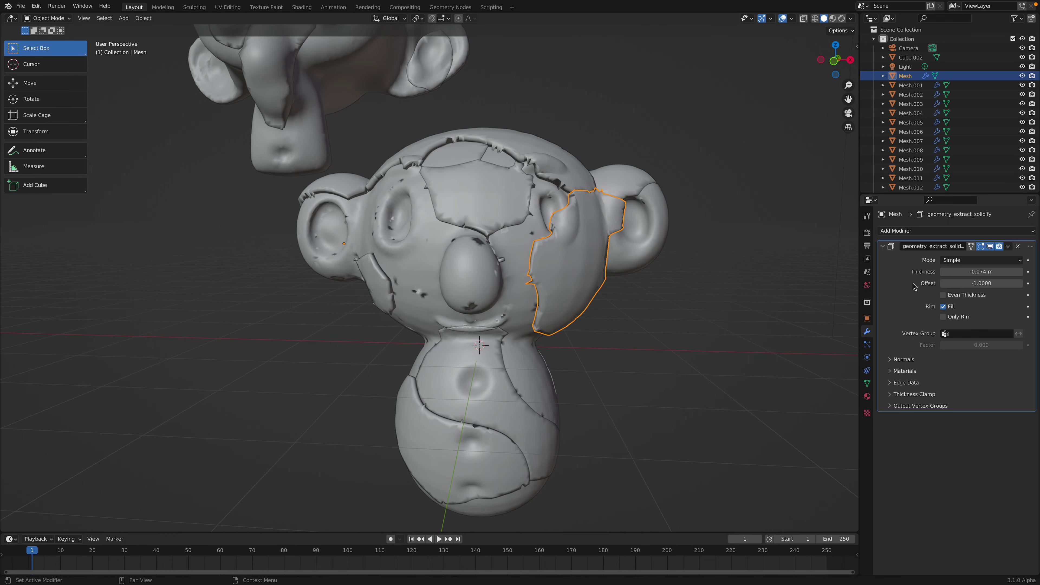
right_click(617, 256)
mouse_move(606, 282)
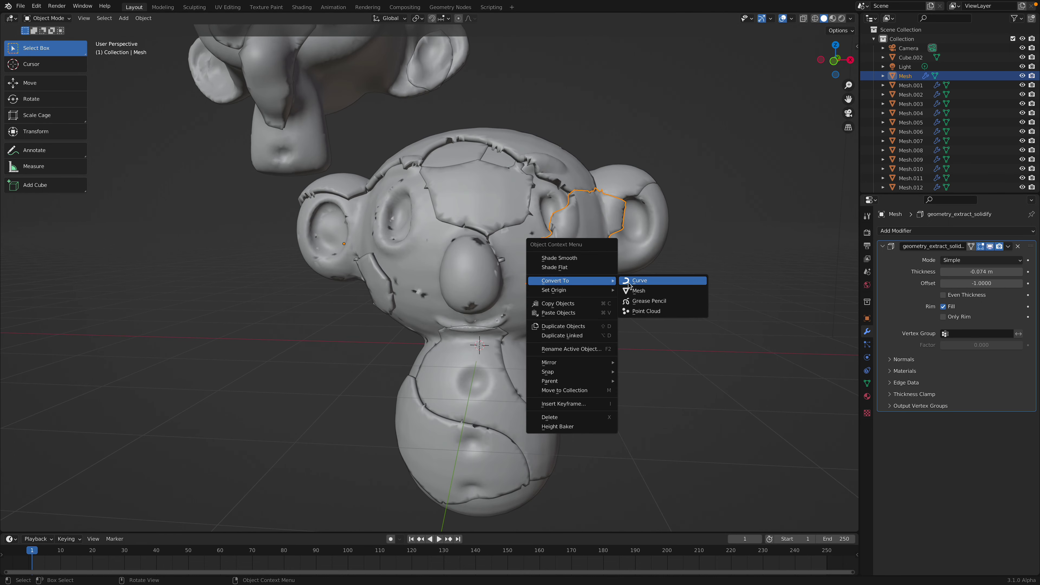
left_click(641, 292)
- Unwrap the entire face patch with Smart UV Project at a 66° angle limit and 0.000 island margin
key("z")
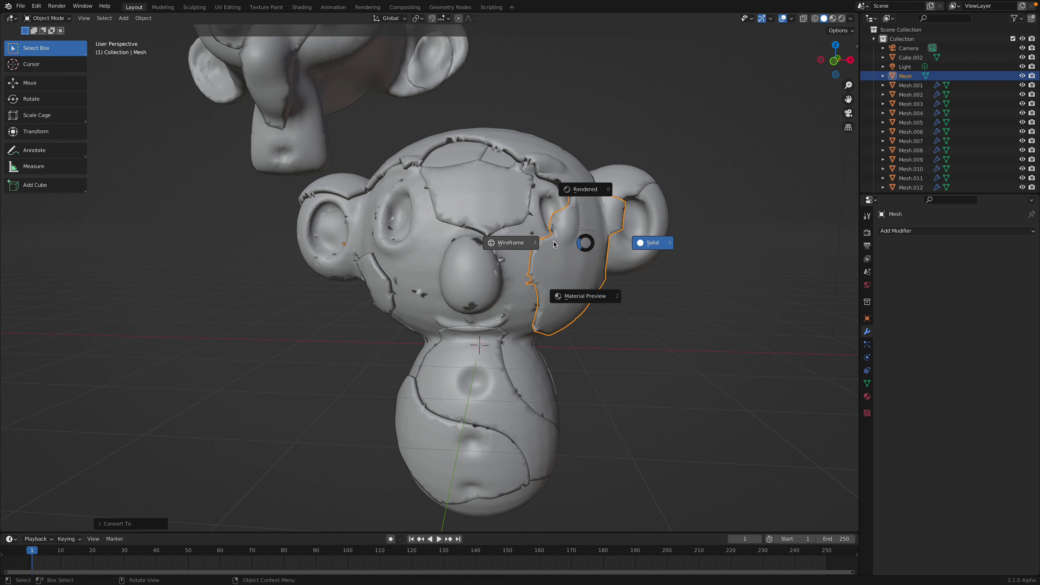
left_click(550, 243)
key("z")
left_click(592, 245)
key("Tab")
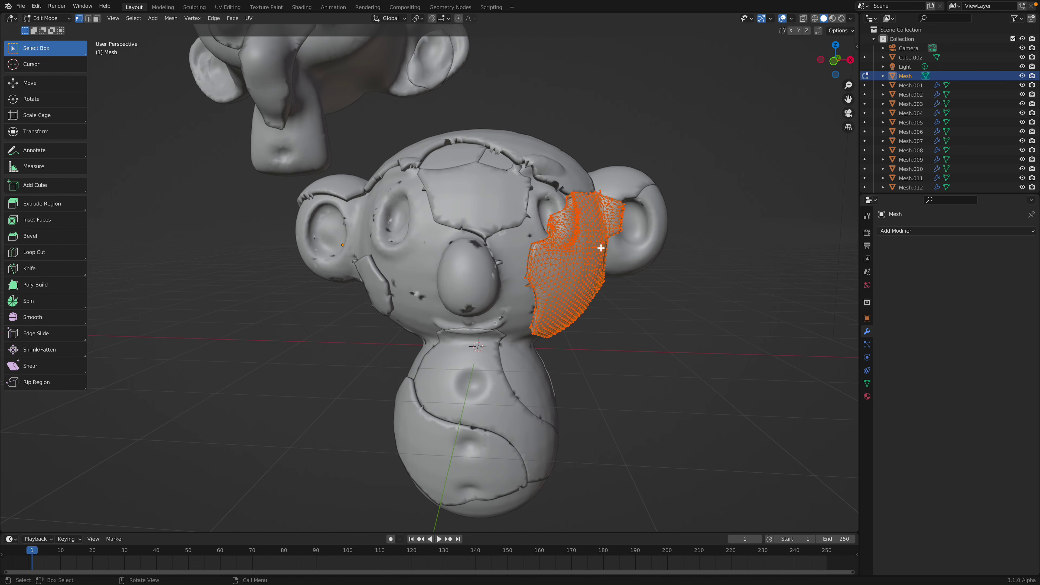
key("F3")
type("smart")
key("Return")
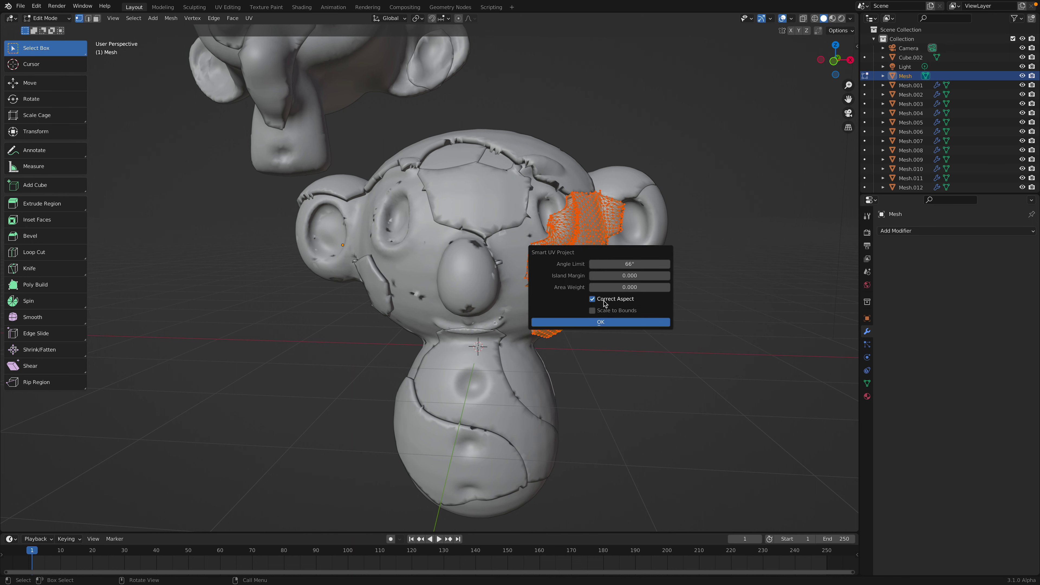
left_click(611, 327)
key("Tab")
- Switch the face patch to Texture Paint and add a red 1024 × 1024 px Base Color texture named Material.001 Base Color
left_click_drag(822, 62, 827, 66)
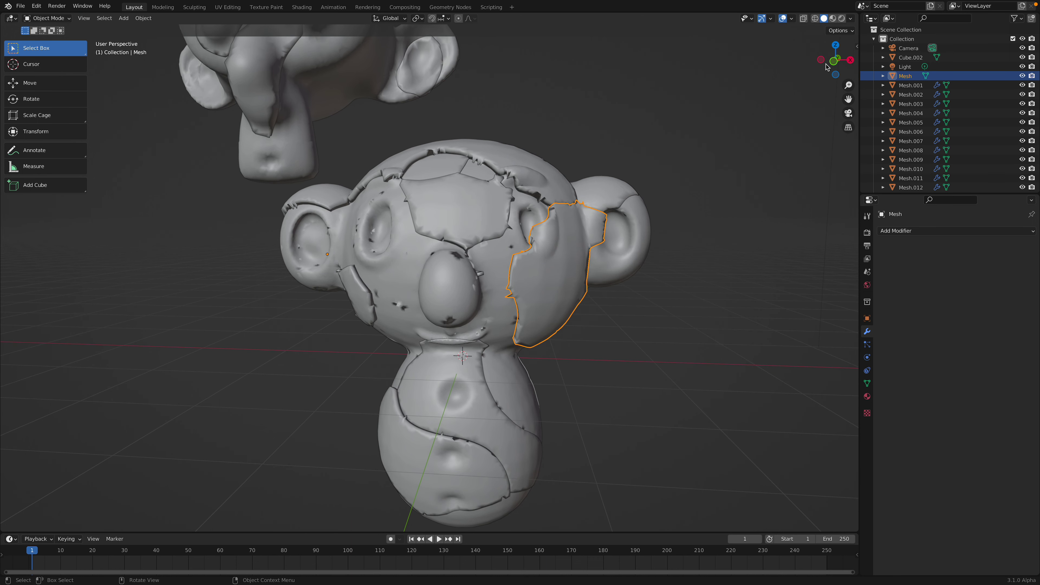
left_click(56, 19)
left_click(43, 81)
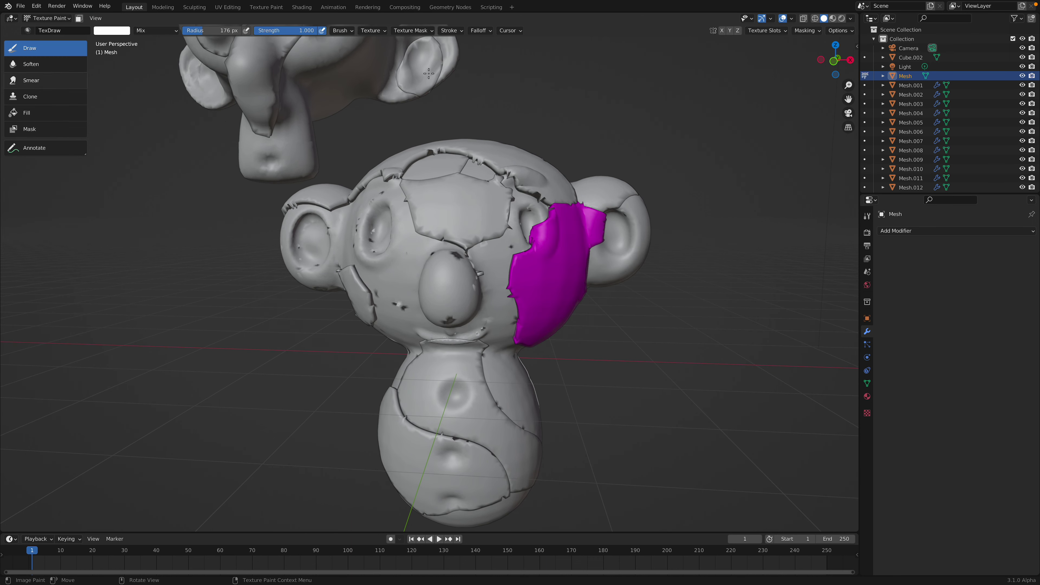
left_click(856, 46)
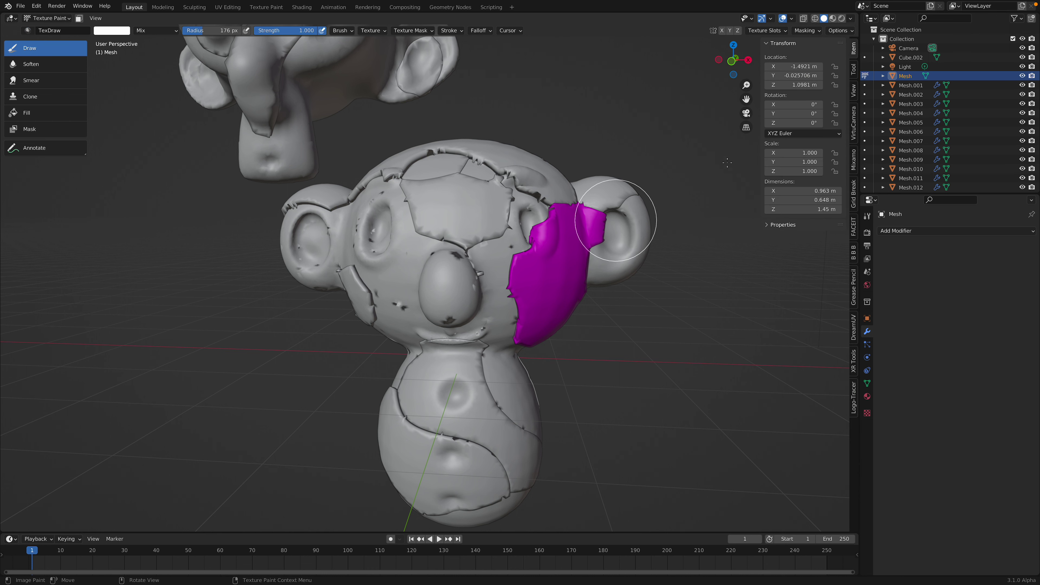
left_click(854, 73)
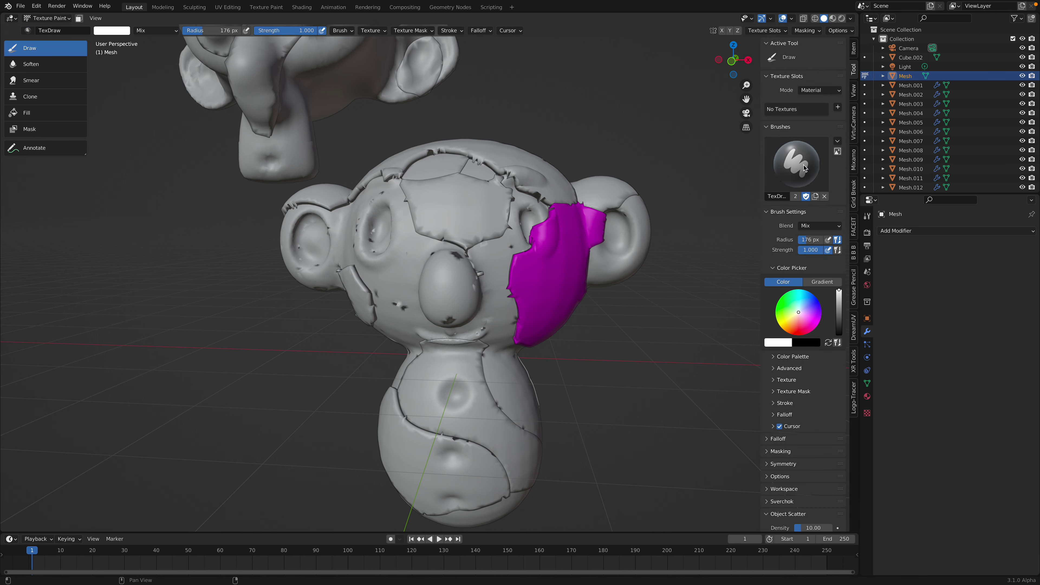
left_click(838, 109)
left_click(844, 122)
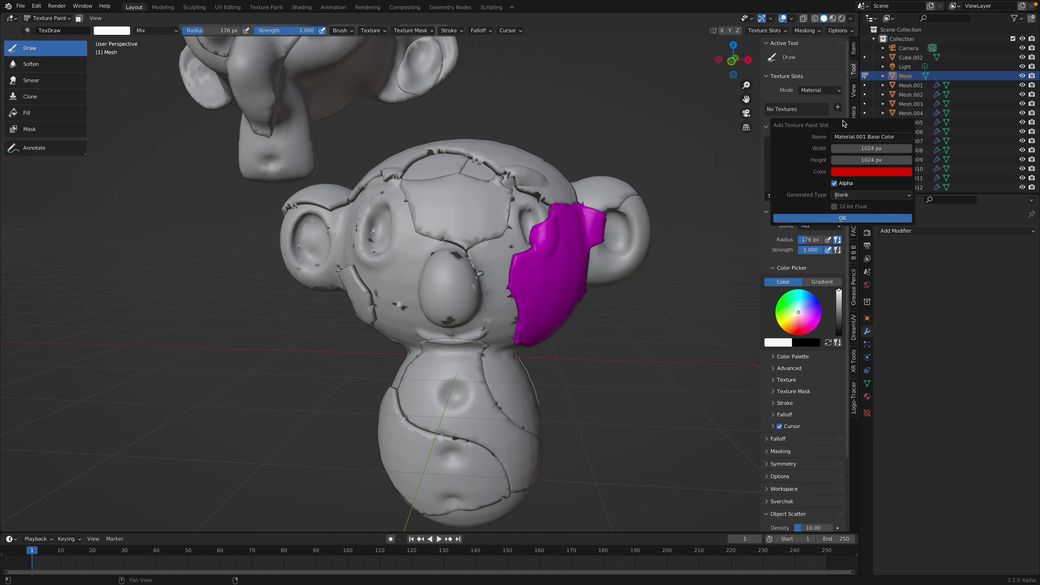
left_click(842, 219)
- Paint parallel yellow stripes across the red face patch using the Draw brush with a 68 px radius
middle_click_drag(599, 309, 697, 379)
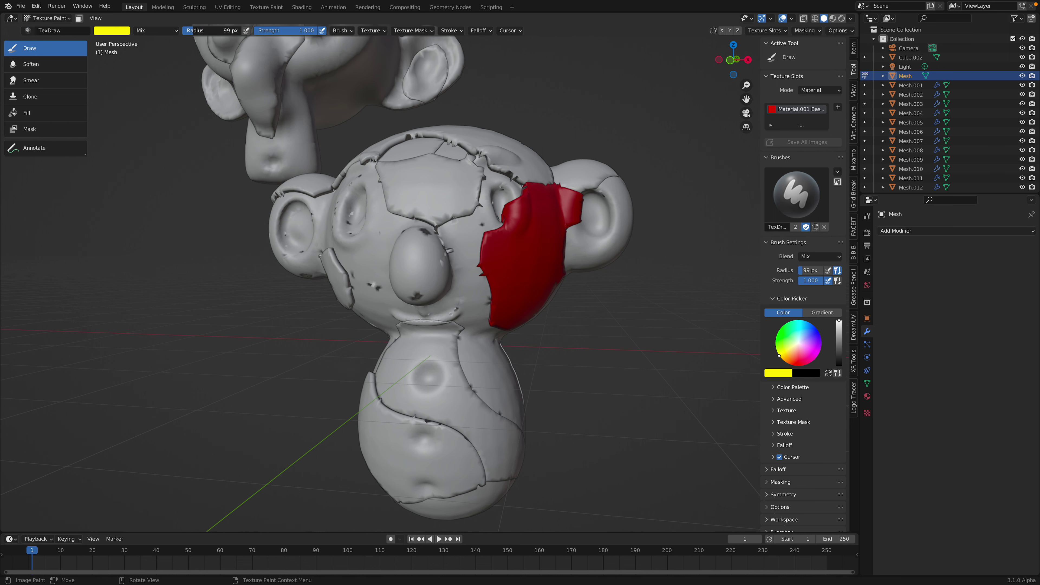
left_click_drag(194, 31, 190, 30)
middle_click_drag(428, 250, 408, 245)
scroll(404, 246, "up", 2)
left_click_drag(363, 271, 470, 300)
left_click_drag(347, 225, 466, 252)
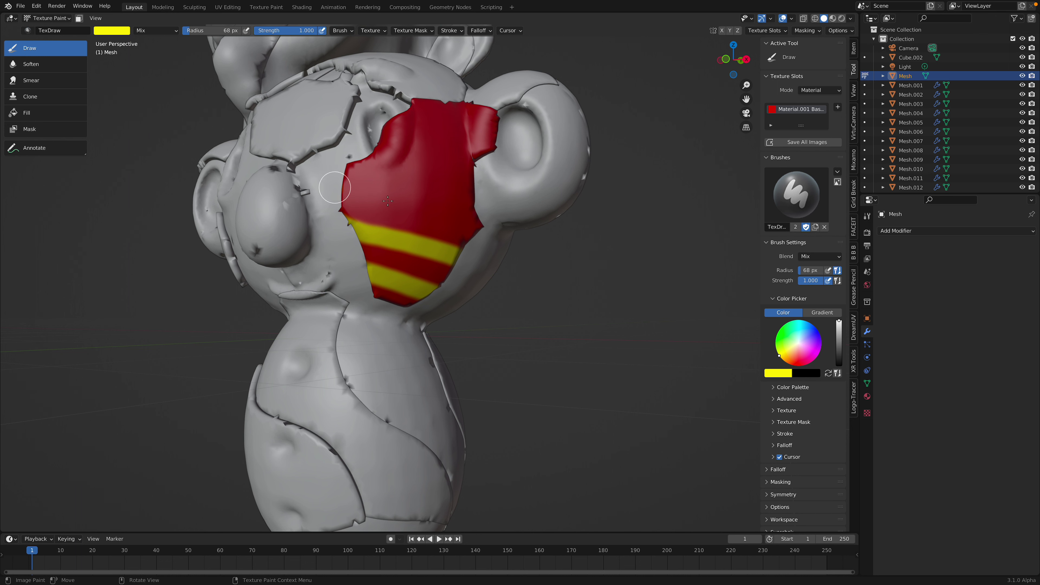
left_click_drag(388, 201, 486, 215)
left_click_drag(348, 157, 483, 176)
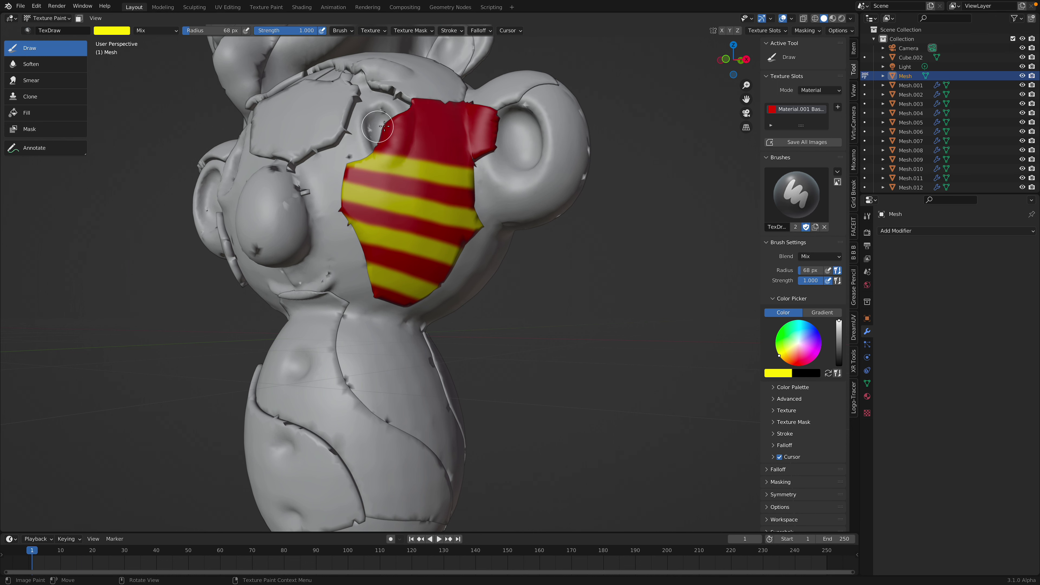
left_click_drag(384, 126, 489, 139)
left_click_drag(420, 106, 509, 124)
- Paint thinner orange stripes inside the yellow ones using the Draw brush with a 45 px radius
mouse_move(408, 170)
middle_mouse_down()
mouse_move(583, 237)
mouse_move(655, 312)
middle_mouse_up()
scroll(659, 311, "up", 5)
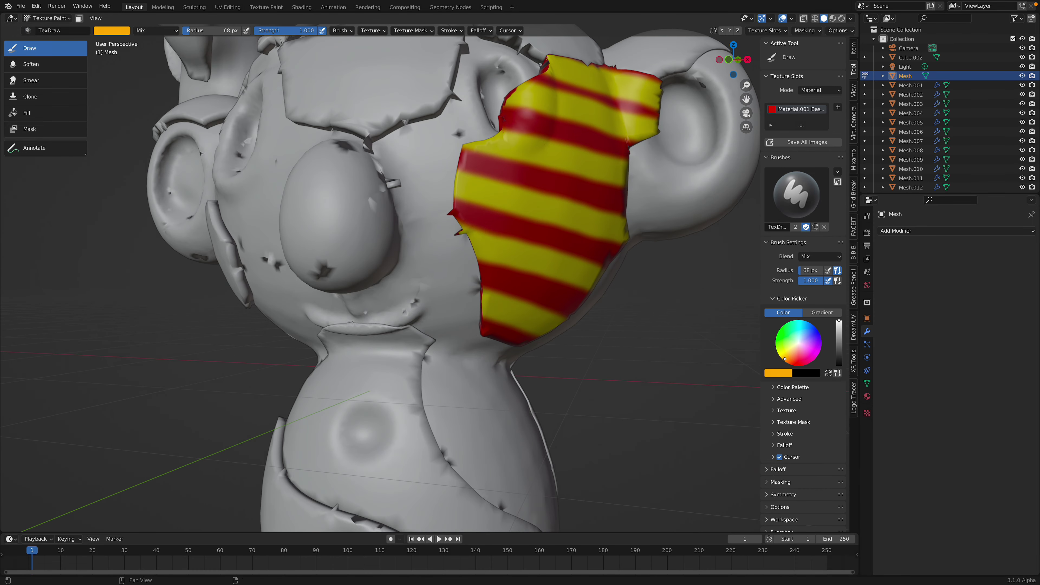
left_click_drag(785, 359, 784, 362)
left_click_drag(210, 31, 209, 31)
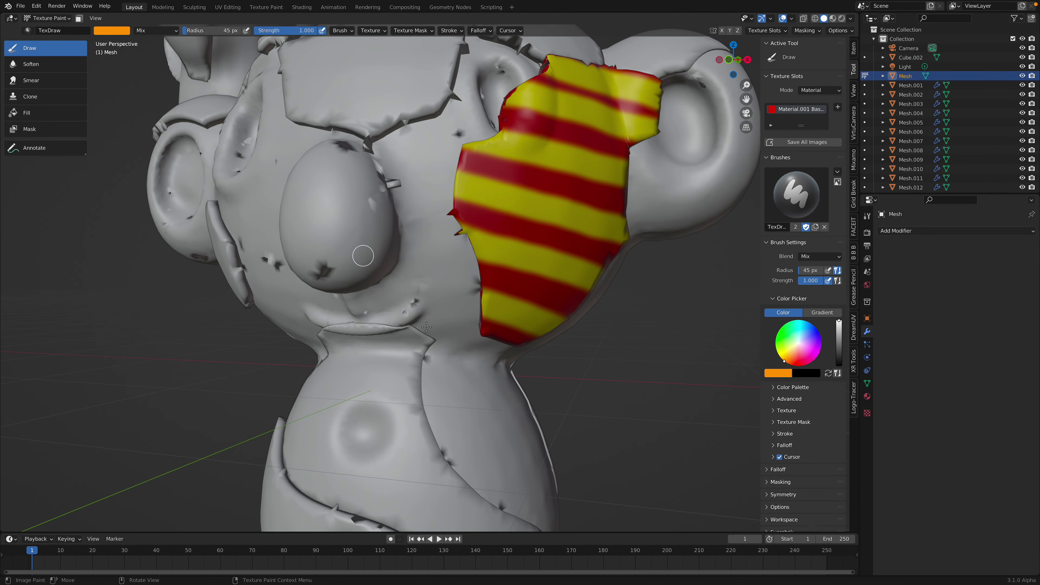
left_click_drag(467, 314, 557, 324)
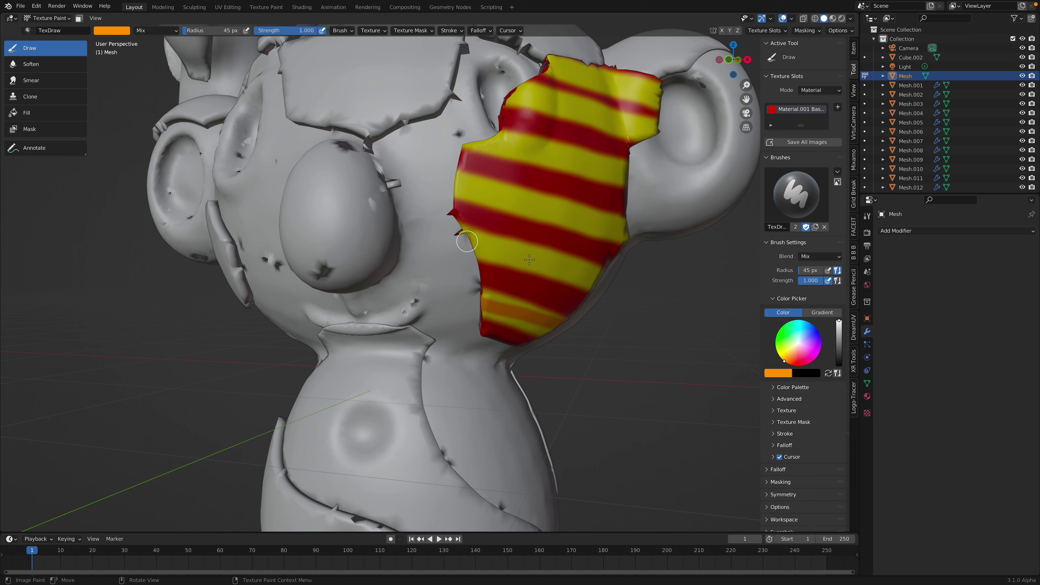
left_click_drag(467, 242, 602, 279)
left_click_drag(455, 186, 645, 229)
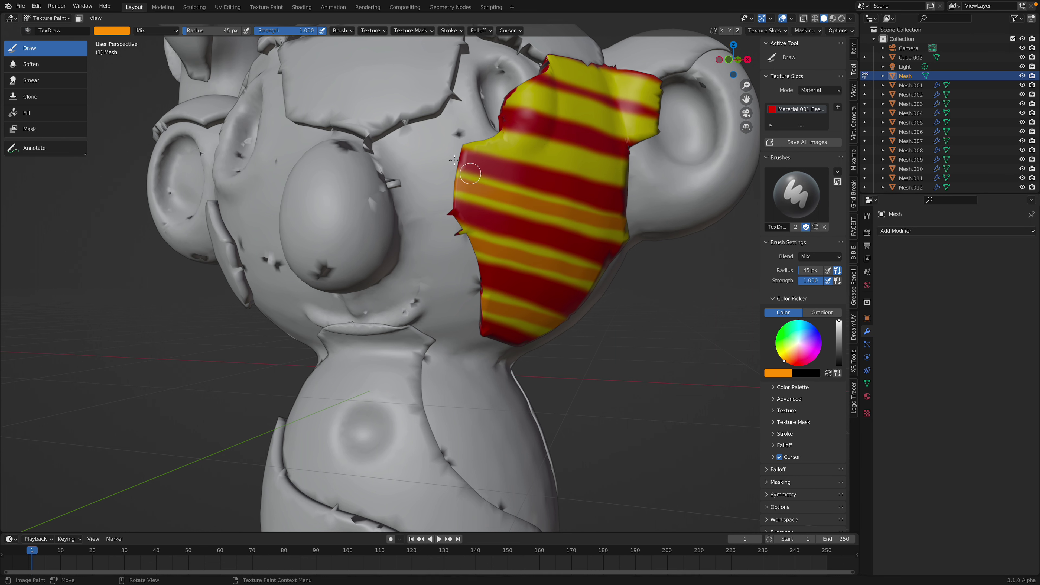
left_click_drag(500, 140, 660, 168)
left_click_drag(510, 90, 669, 131)
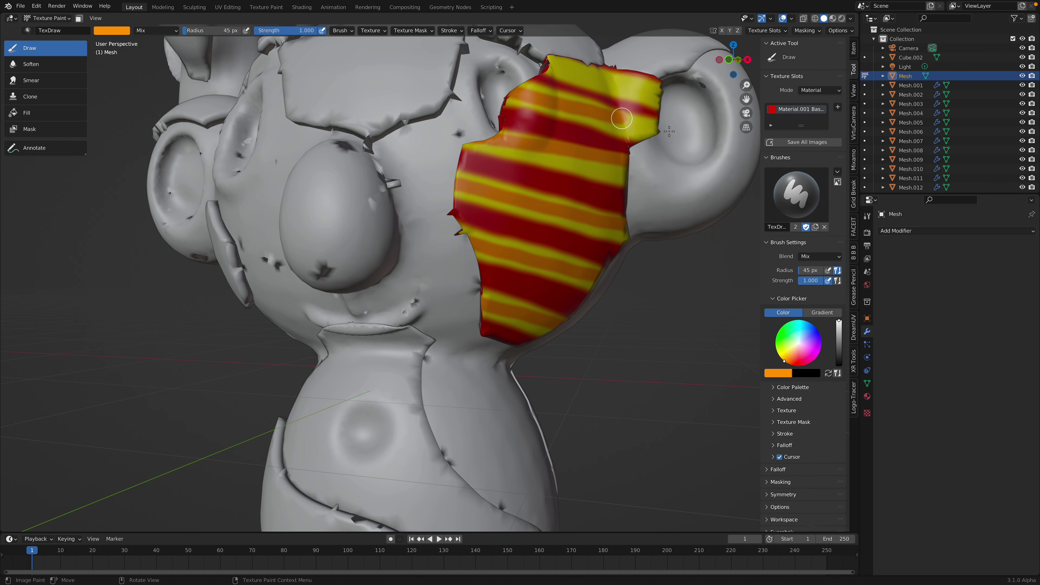
left_click_drag(539, 64, 669, 106)
- Return the striped face patch to Object Mode and deselect it
scroll(404, 159, "down", 4)
middle_click_drag(357, 159, 365, 160)
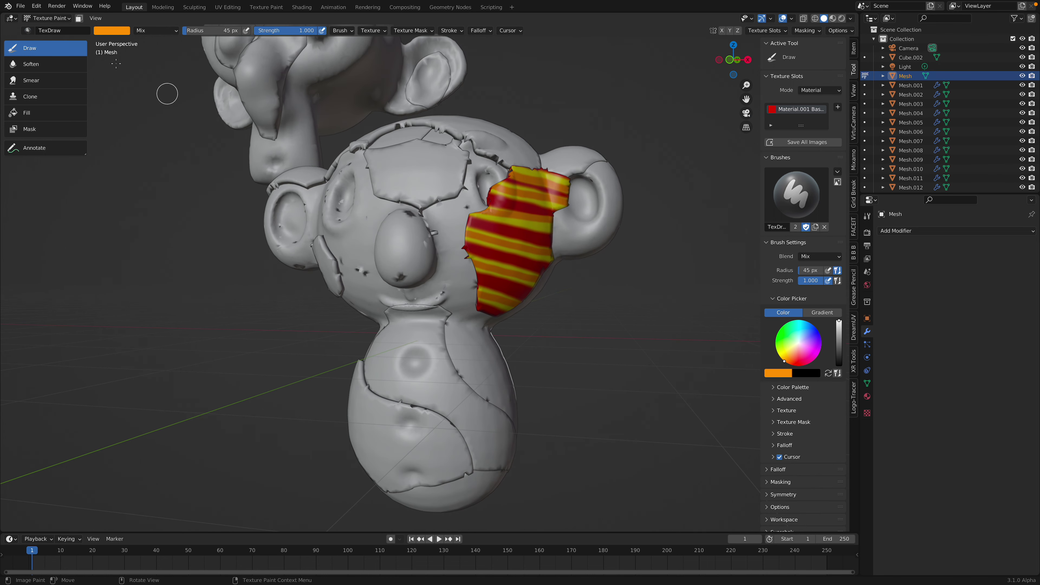
left_click(61, 23)
left_click(41, 22)
left_click(525, 112)
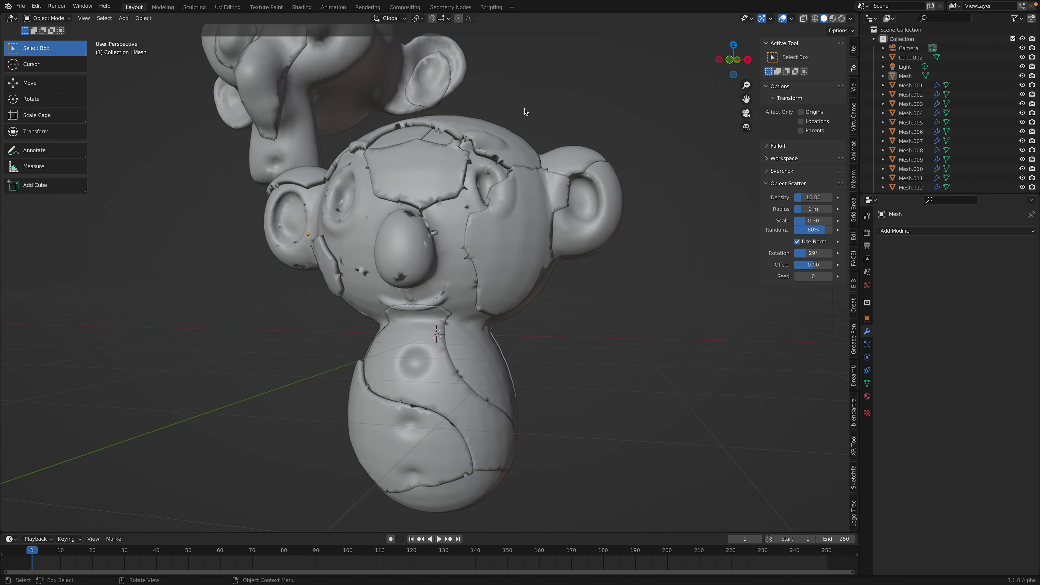
- Set the solid viewport shading to show Texture color and enable Cavity
left_click(850, 19)
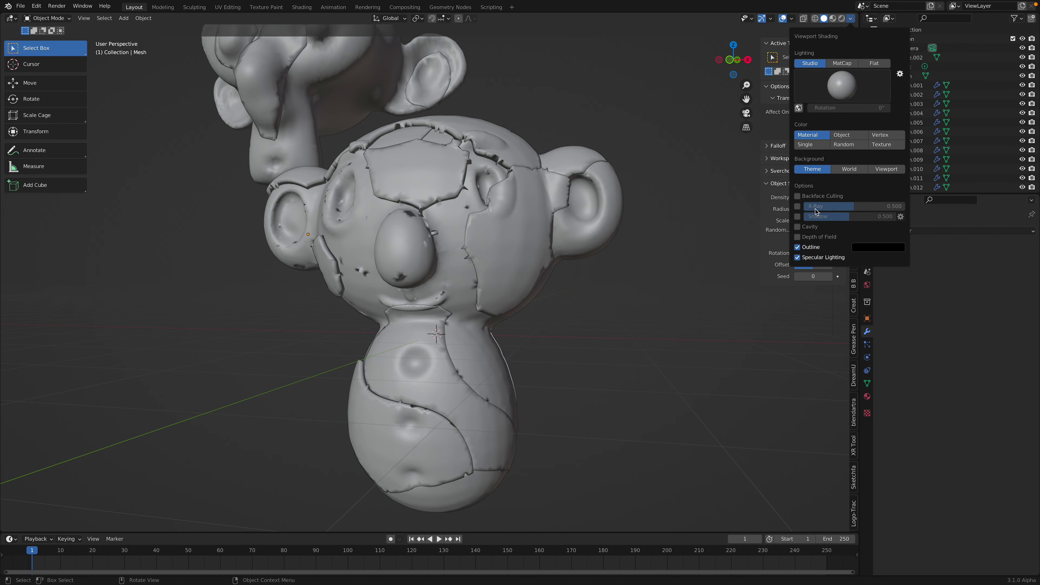
left_click(881, 144)
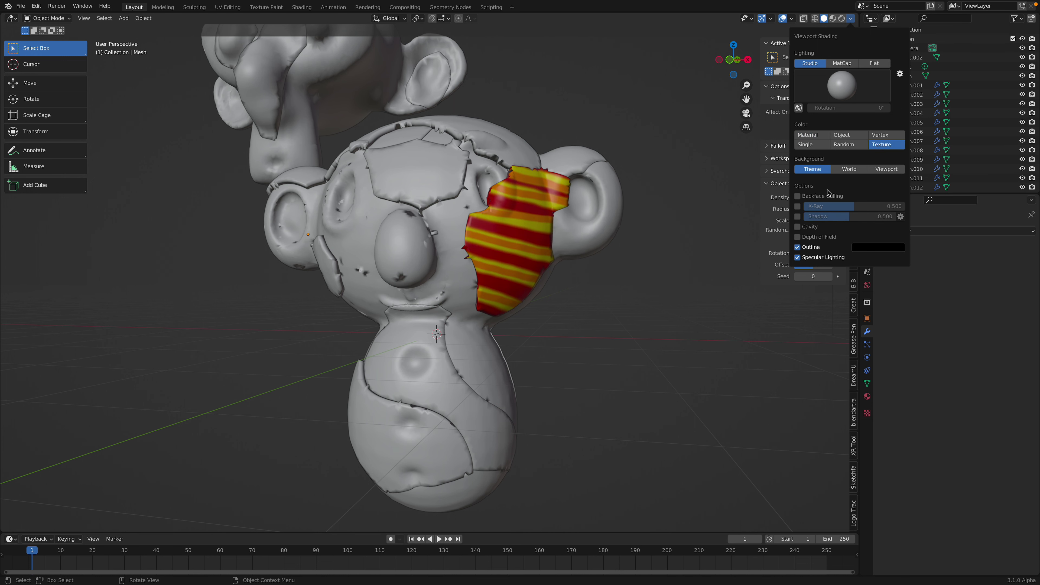
left_click(812, 227)
middle_click_drag(527, 75, 545, 174)
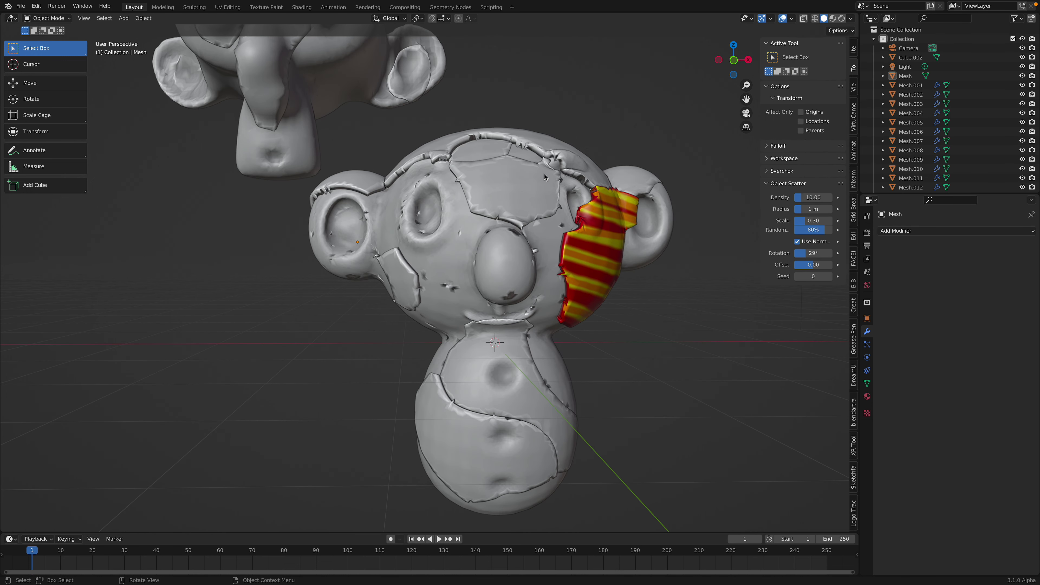
- Select the forehead patch and save the project as the incremented version random_sculpt_Therapy_004.blend
left_click(468, 228)
left_click(488, 189)
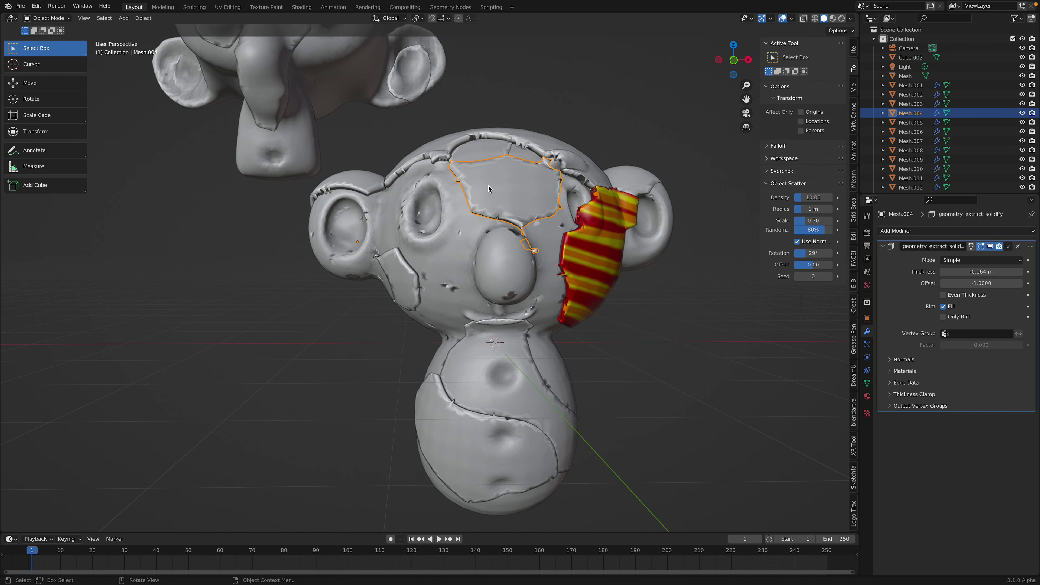
left_click(20, 7)
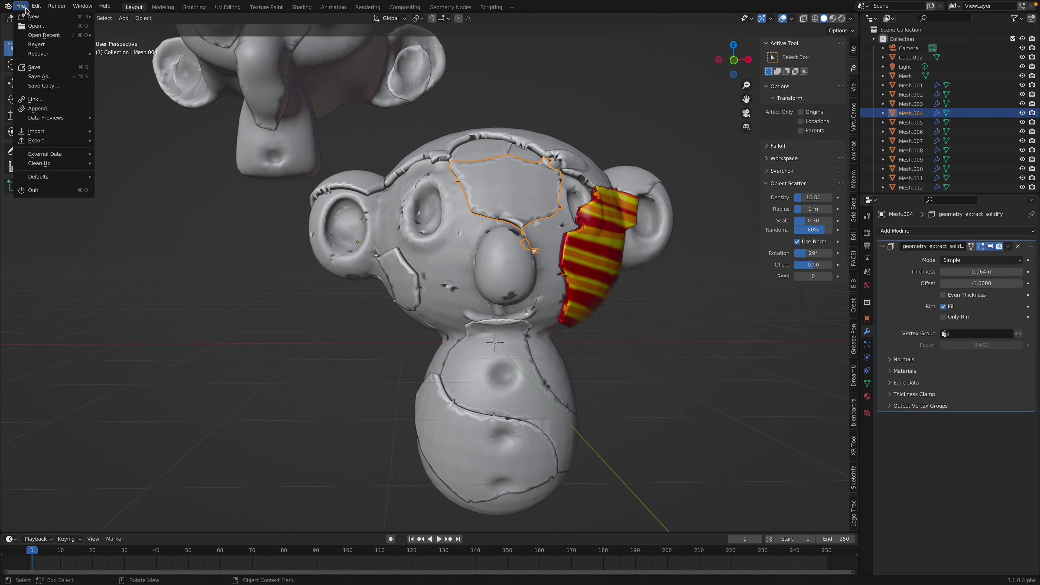
left_click(37, 77)
left_click(676, 540)
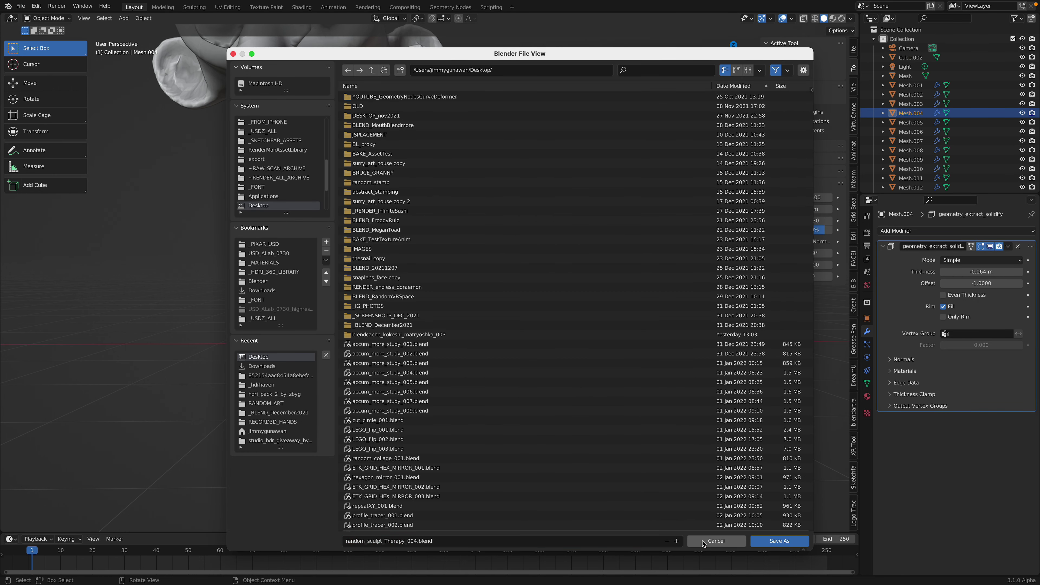
left_click(772, 541)
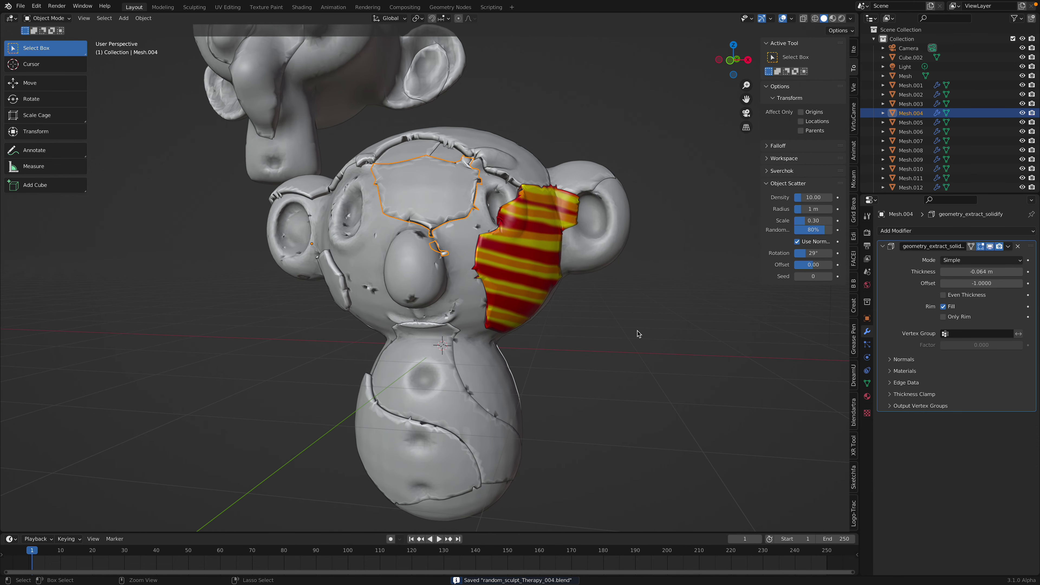
- Apply the Solidify modifier on the patch covering the top of the head and ear, and shade it smooth
left_click(610, 330)
middle_click_drag(609, 330, 586, 315)
left_click(535, 156)
middle_click_drag(535, 158, 560, 214)
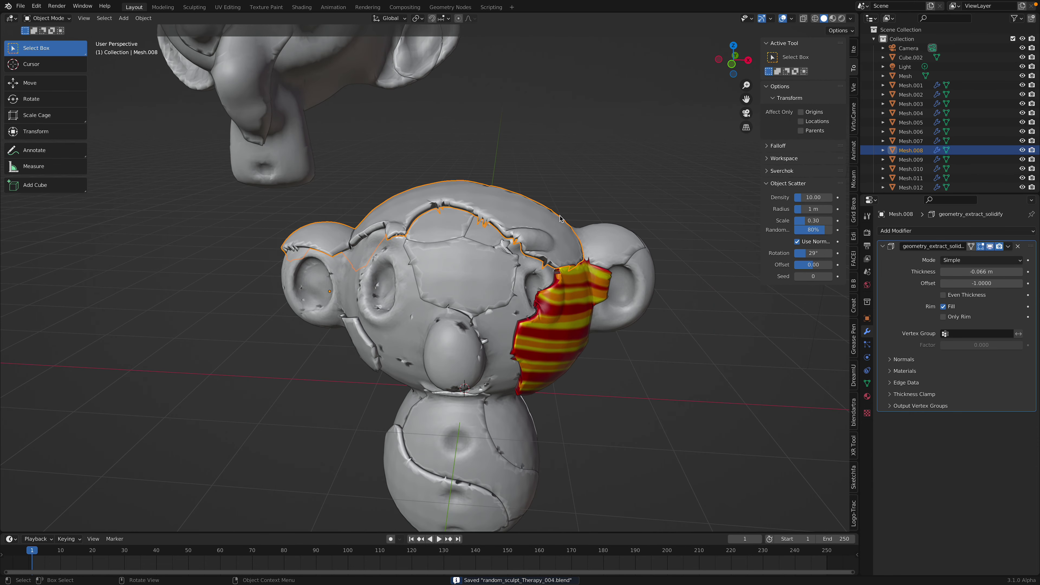
scroll(560, 218, "up", 2)
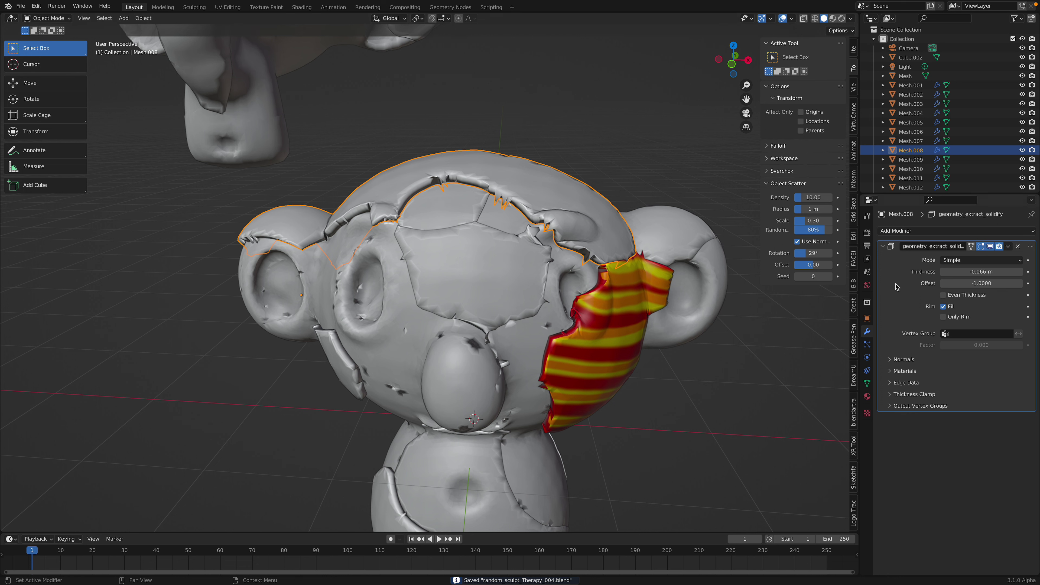
key("ctrl+a")
right_click(598, 198)
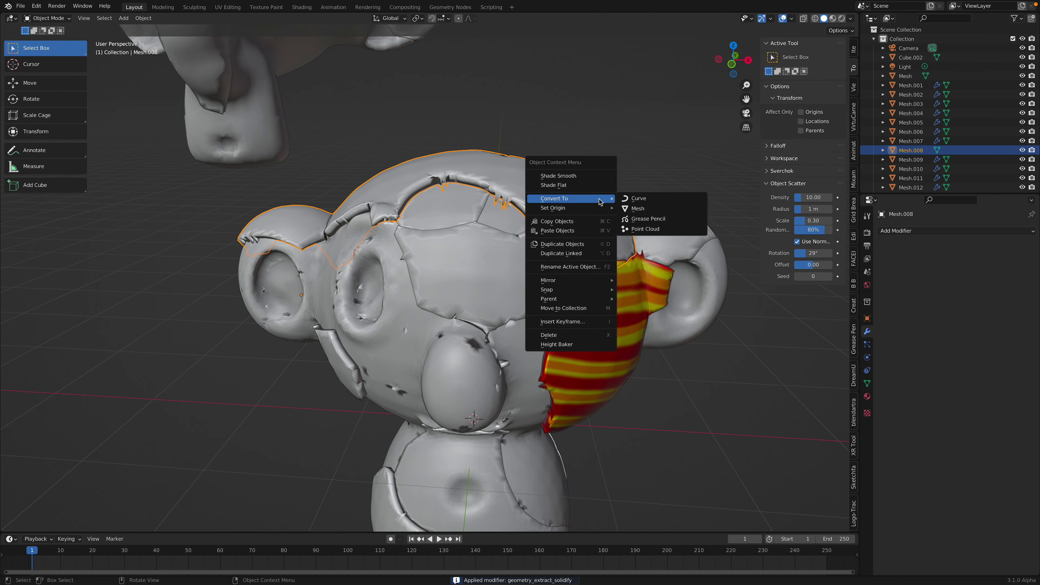
left_click(593, 177)
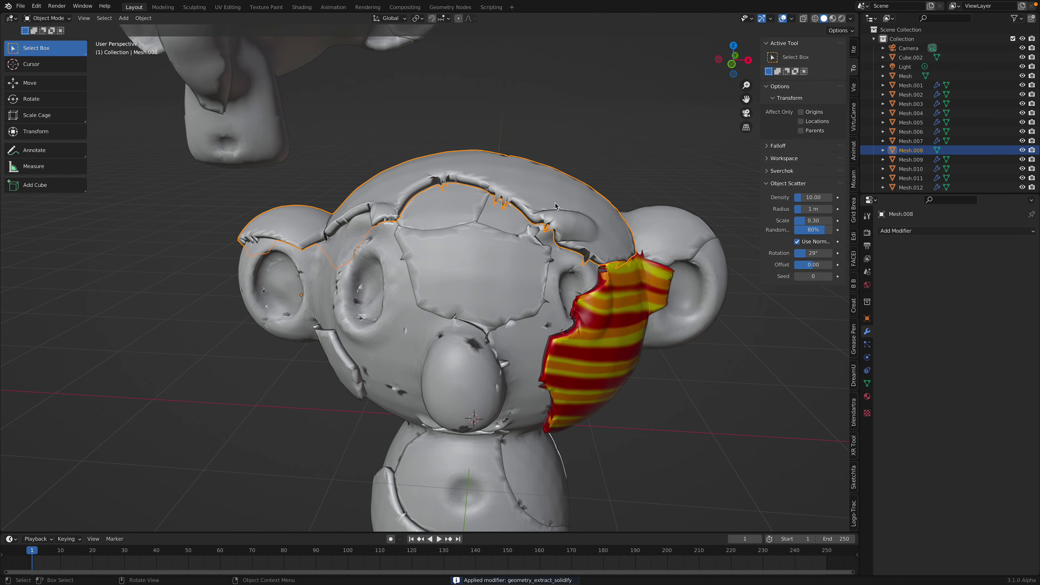
- Smooth the head-top patch in Sculpt Mode using the Mesh Filter set to Smooth, and return to Object Mode
left_click(55, 18)
left_click(45, 50)
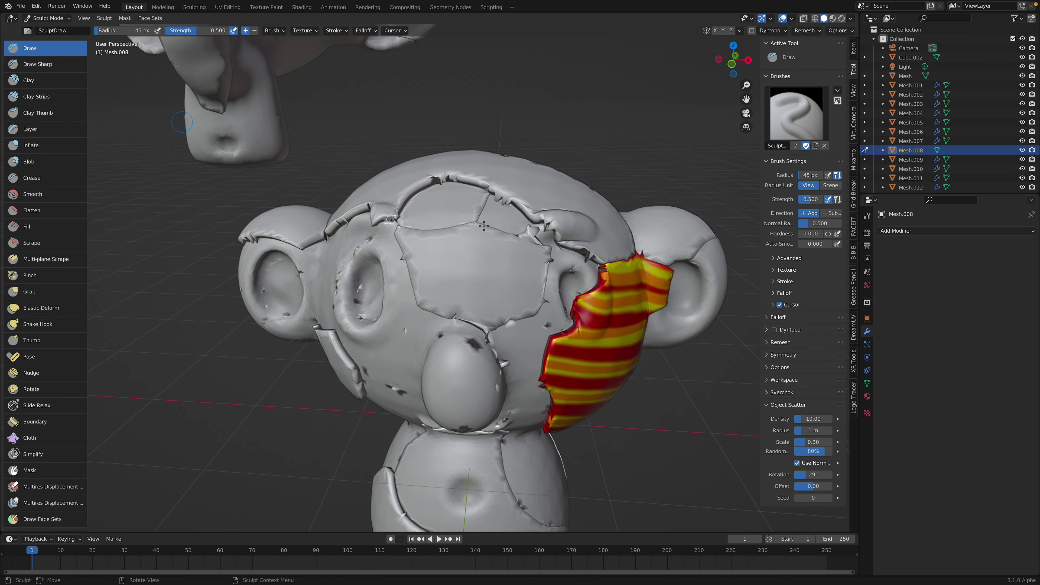
scroll(62, 478, "down", 5)
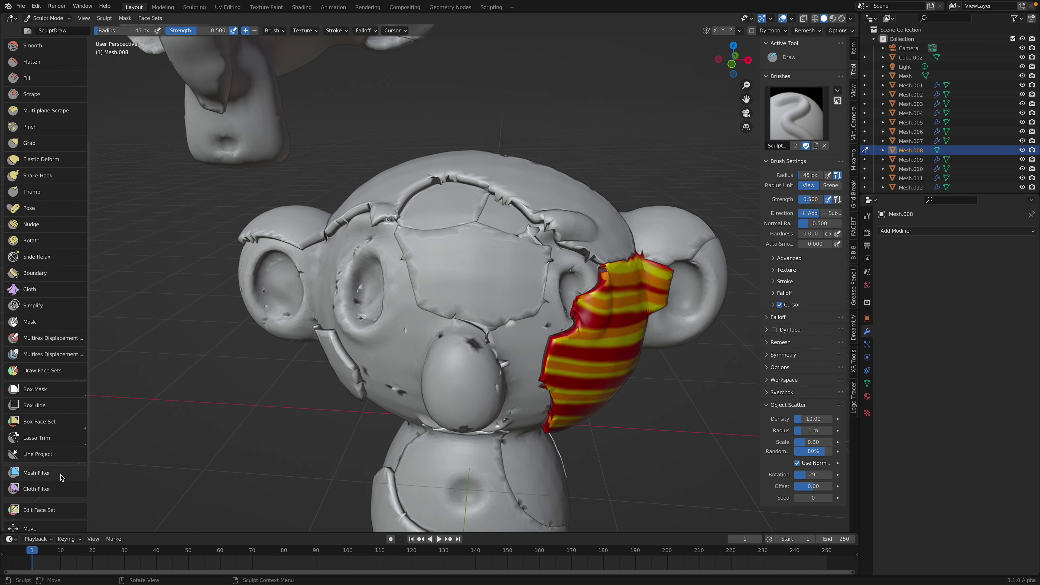
left_click(56, 479)
left_click(103, 30)
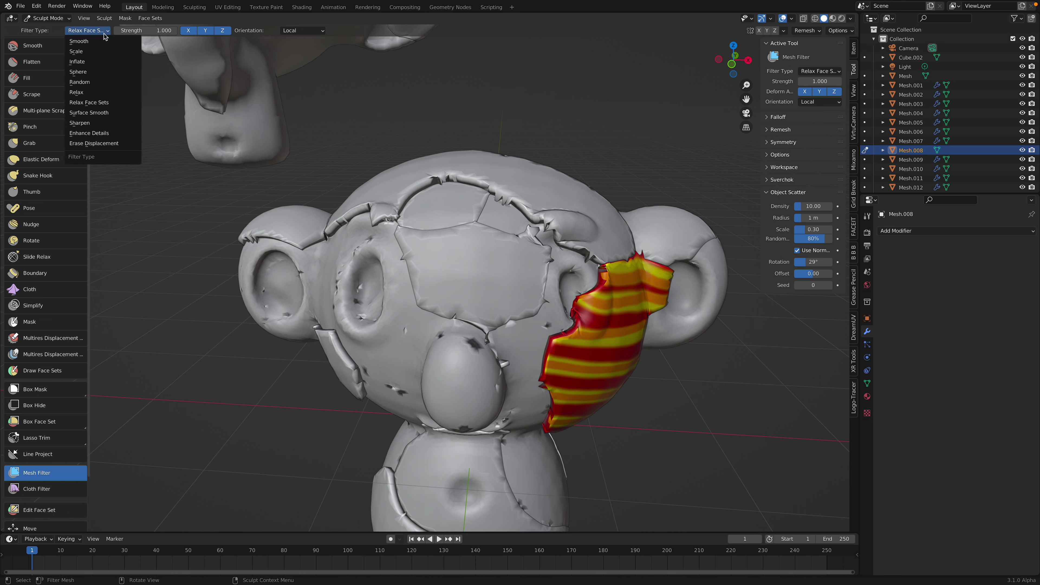
left_click(102, 41)
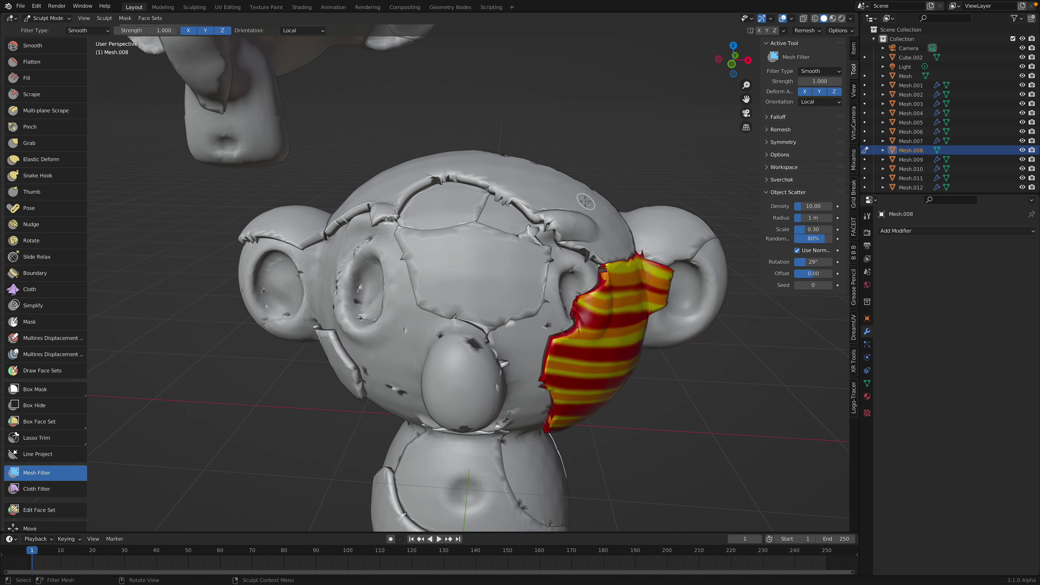
left_click_drag(586, 202, 697, 221)
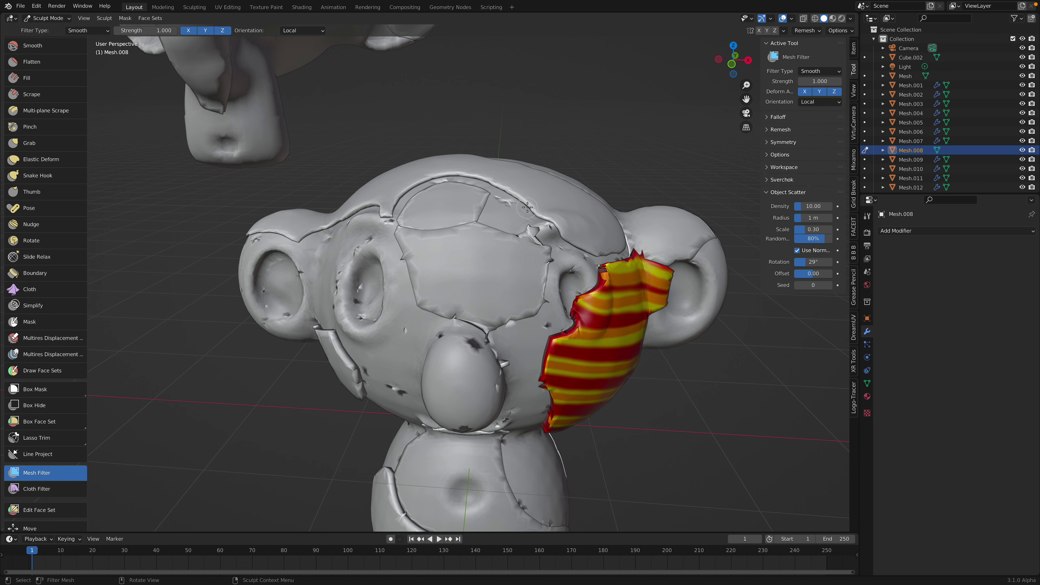
left_click(47, 19)
left_click(45, 27)
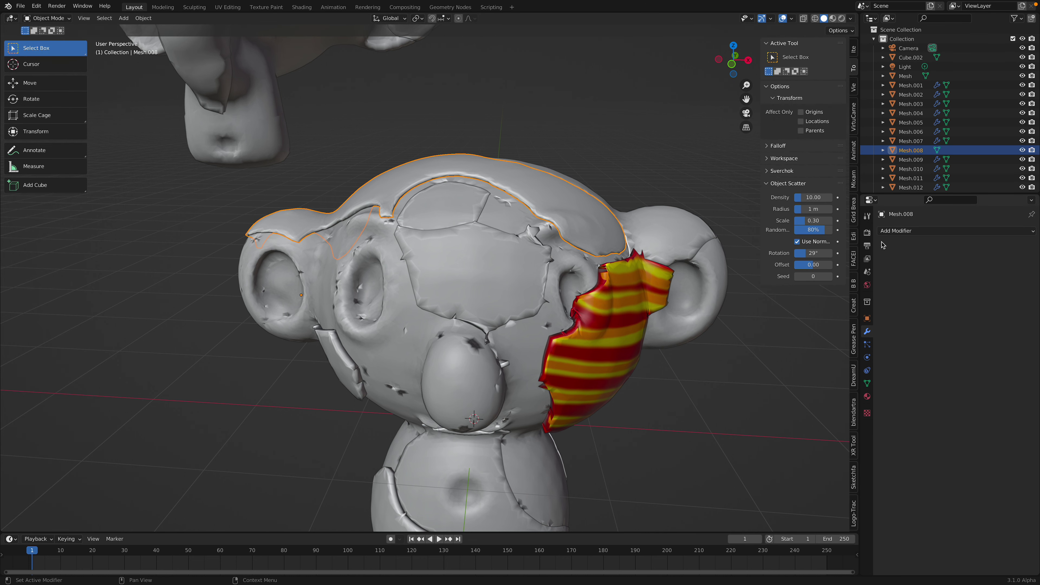
- Unwrap all faces of the head-top patch with Smart UV Project using a 66° angle limit, and return to Object Mode
left_click(897, 231)
middle_click_drag(598, 289, 610, 292)
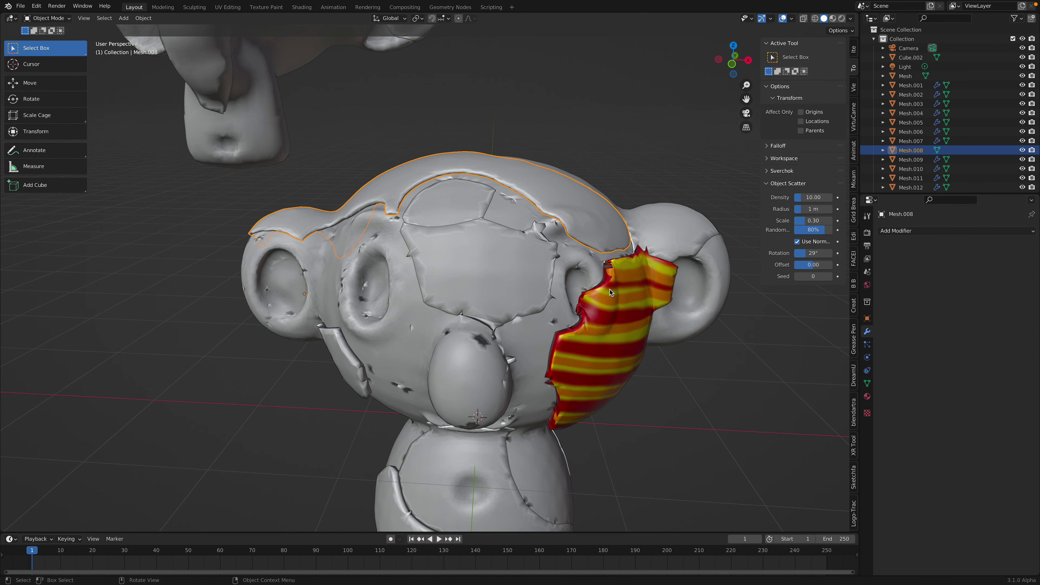
key("Tab")
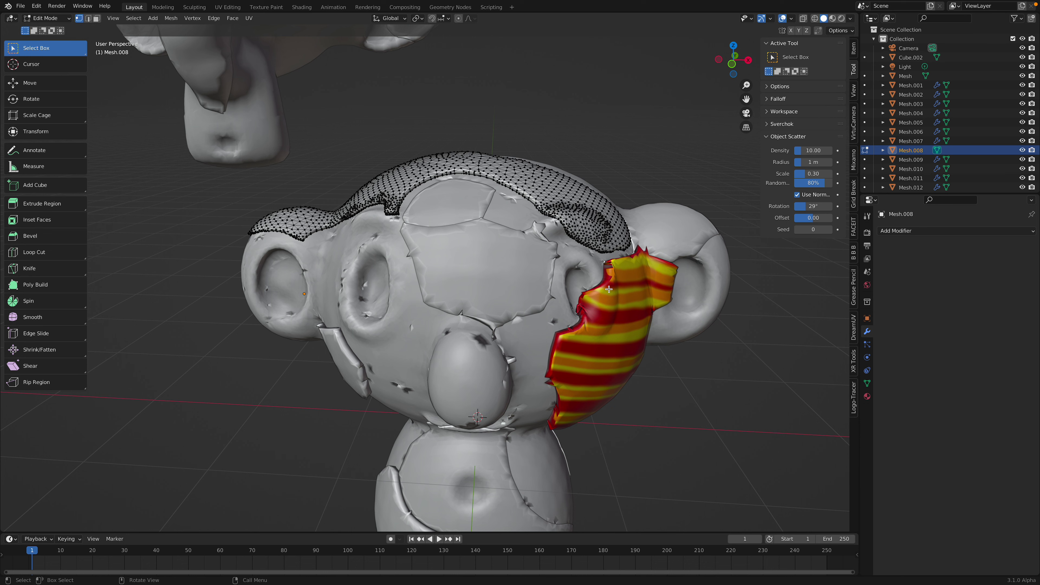
middle_click_drag(610, 292, 614, 293)
key("a")
key("Tab")
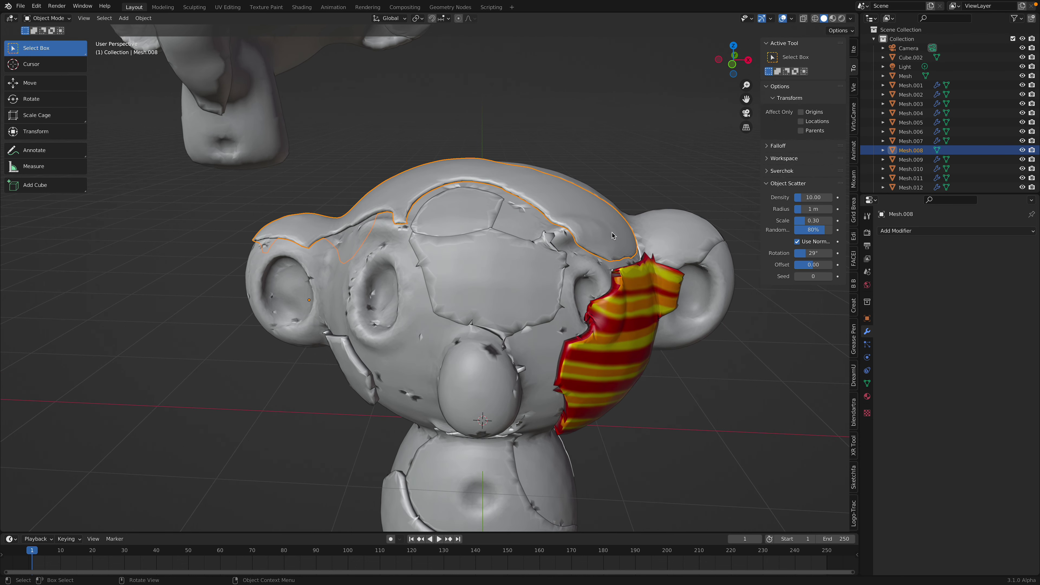
key("Tab")
key("F3")
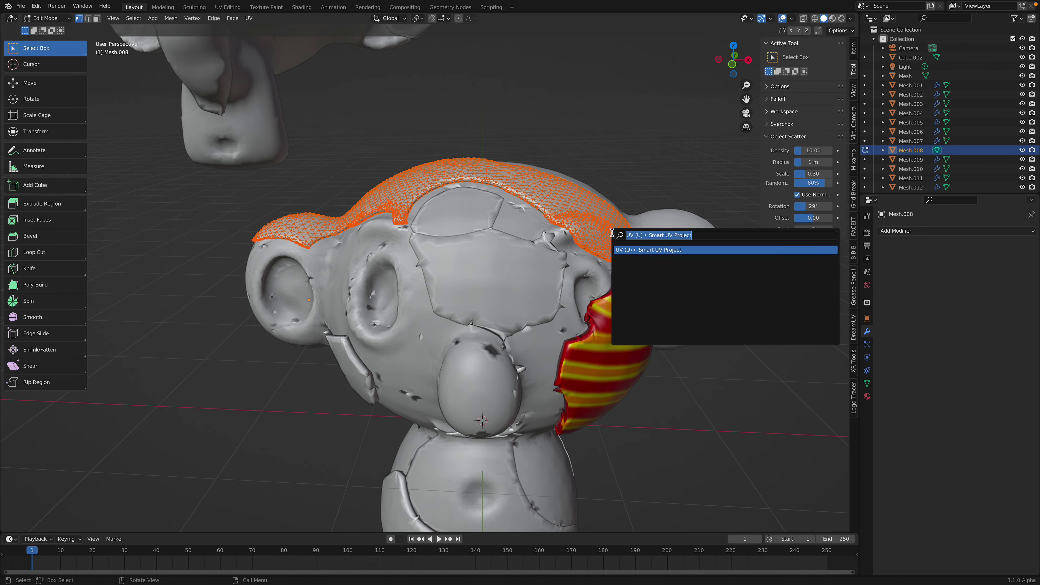
key("Return")
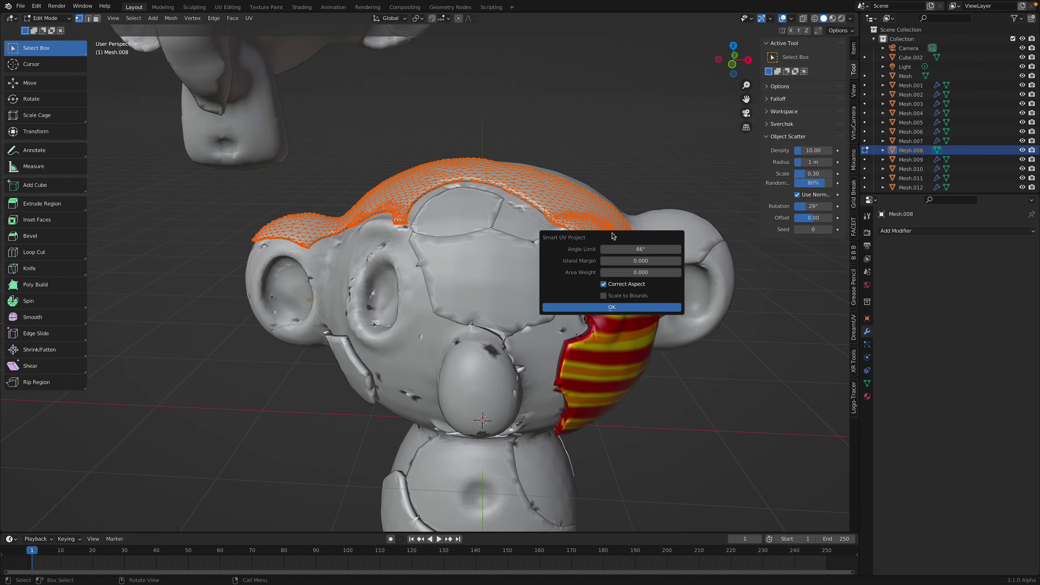
left_click(622, 307)
middle_click_drag(524, 286, 517, 287)
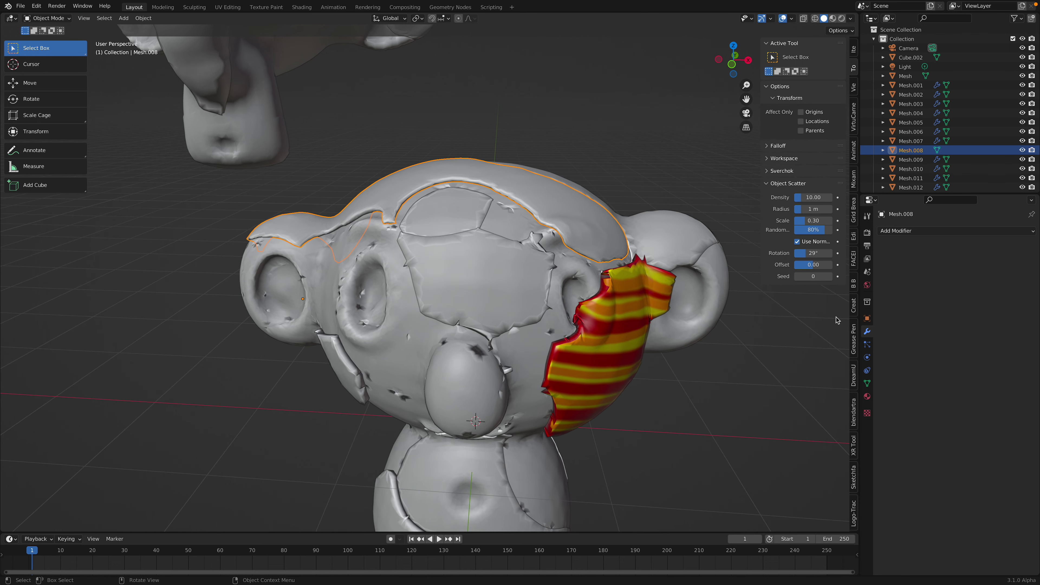
- Switch the head-top patch to Texture Paint and add a Base Color paint texture in the material's blue
left_click(867, 396)
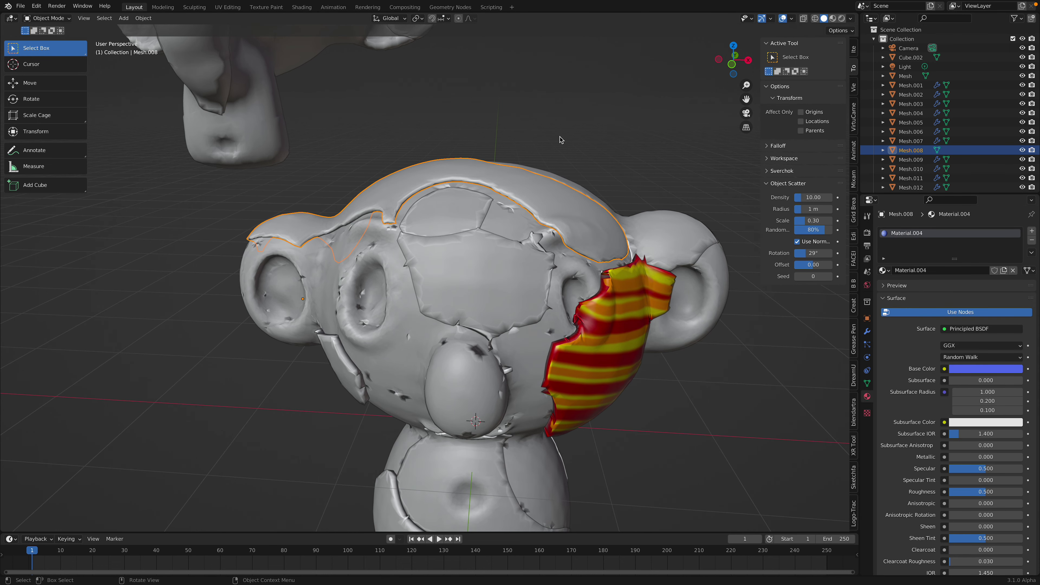
left_click(55, 18)
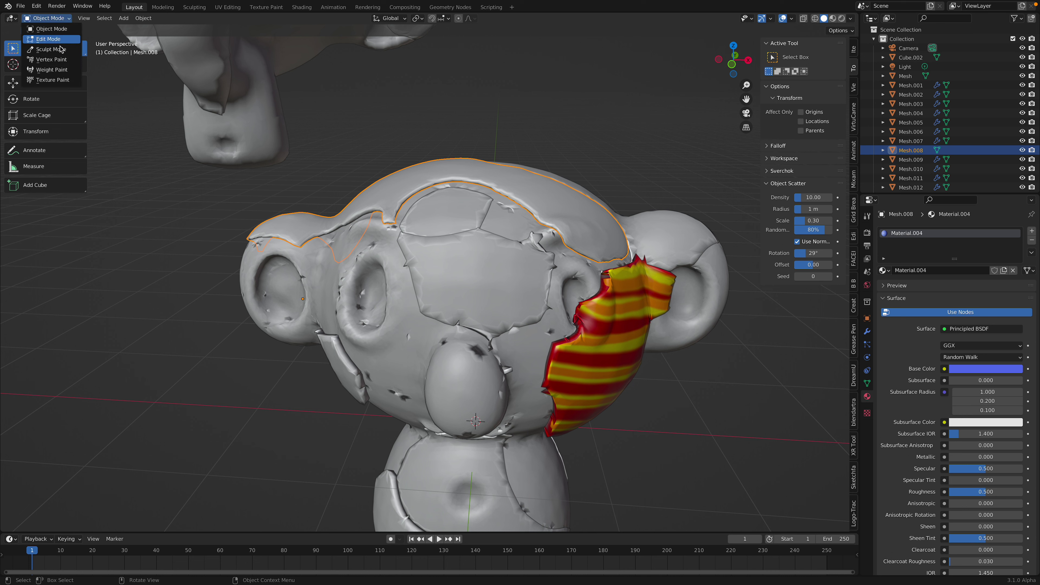
left_click(67, 84)
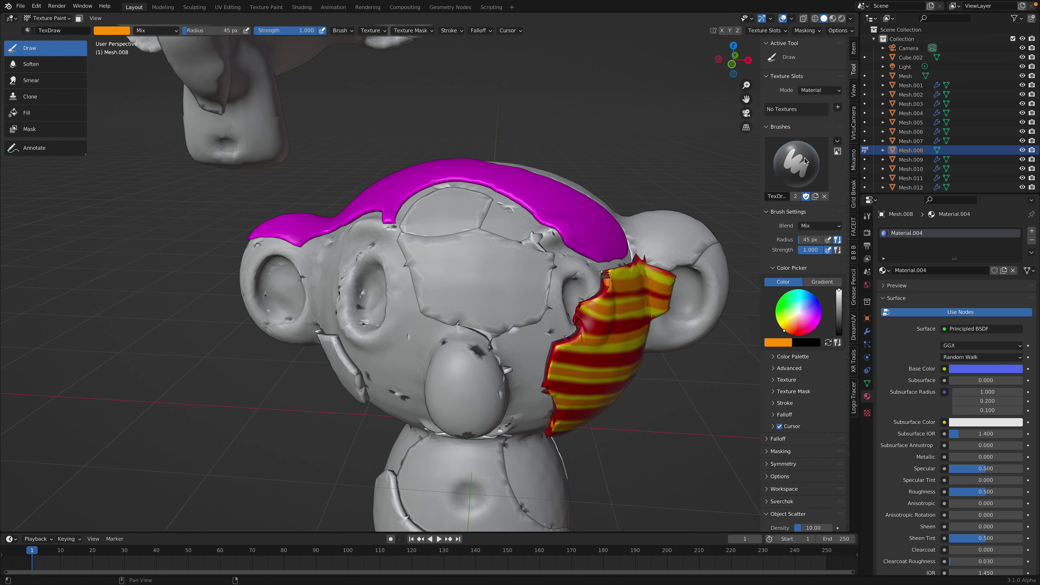
left_click(838, 107)
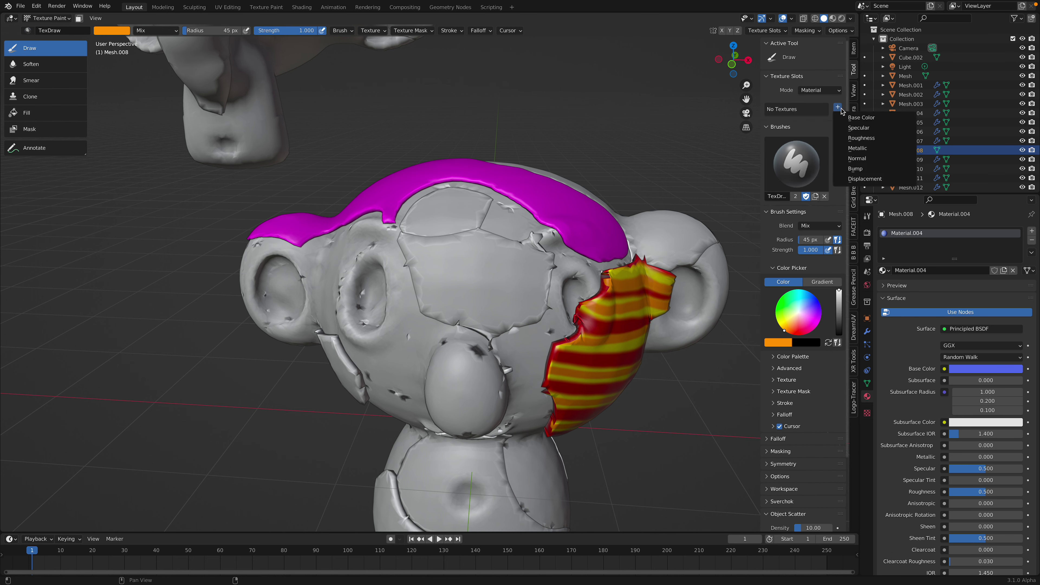
left_click(856, 118)
left_click(852, 214)
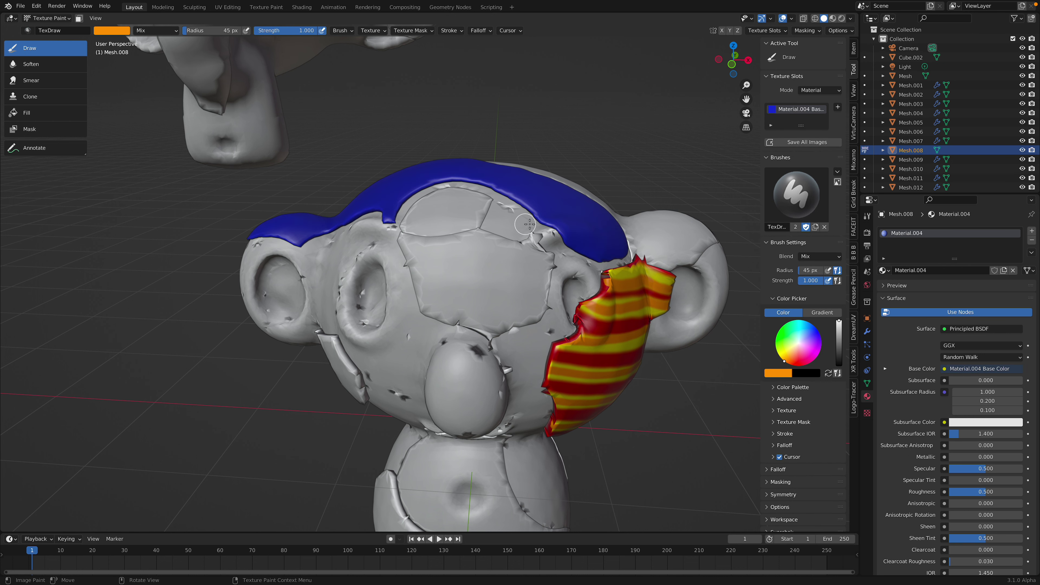
- Paint pale cyan dots with the 45 px Draw brush over the ear and front crown of the blue patch
left_click_drag(785, 350, 800, 339)
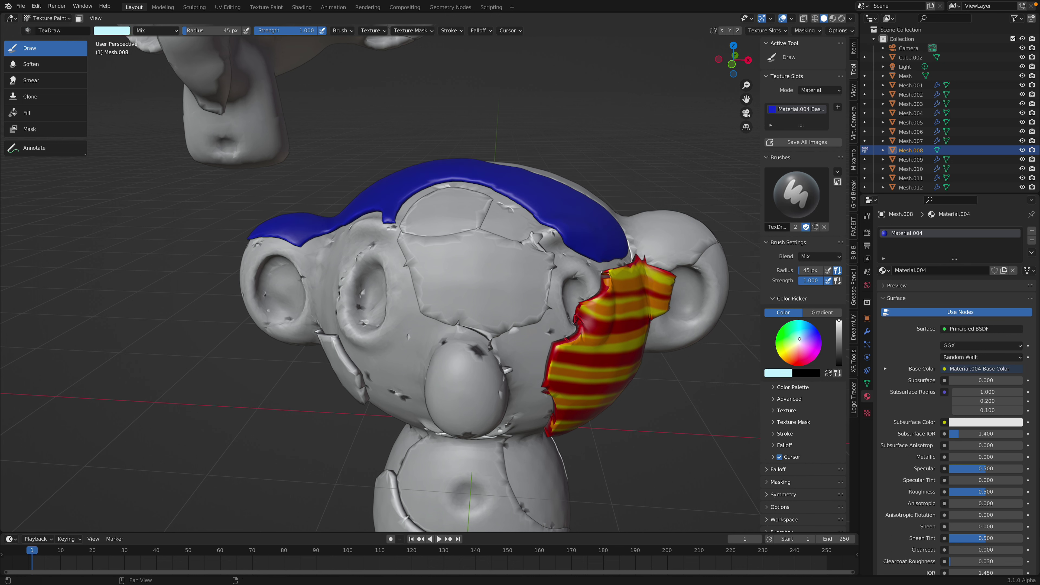
middle_click_drag(423, 211, 437, 278)
scroll(437, 278, "up", 4)
scroll(579, 363, "down", 2)
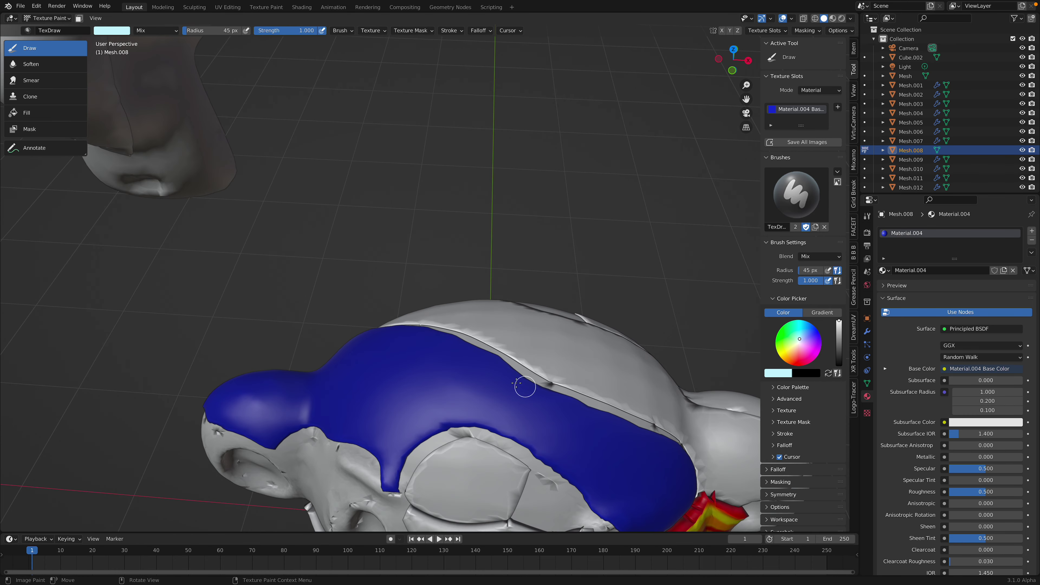
left_click_drag(523, 388, 511, 368)
left_click(441, 387)
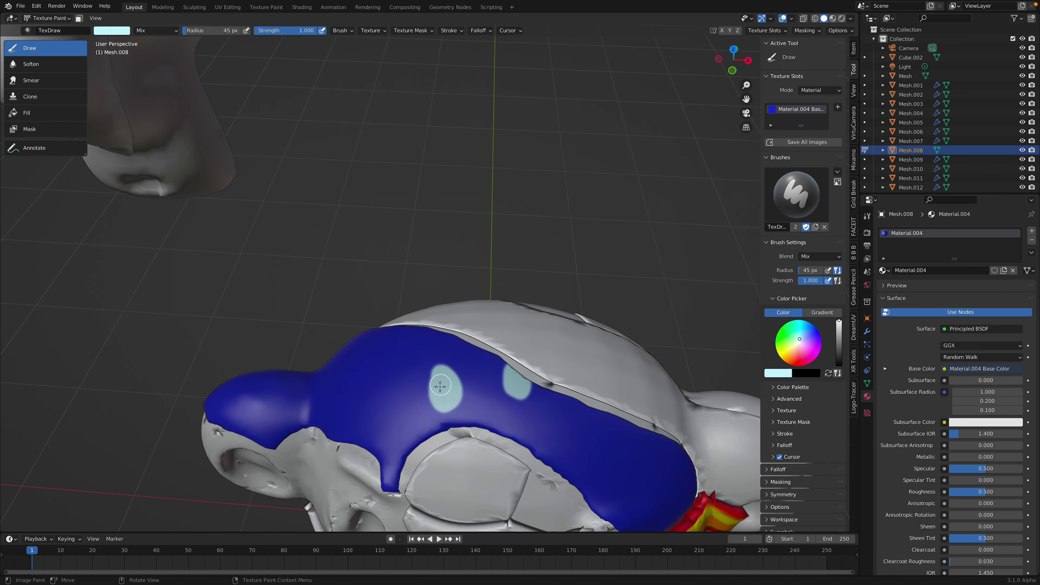
middle_click_drag(440, 387, 428, 369)
left_click(416, 342)
left_click(389, 377)
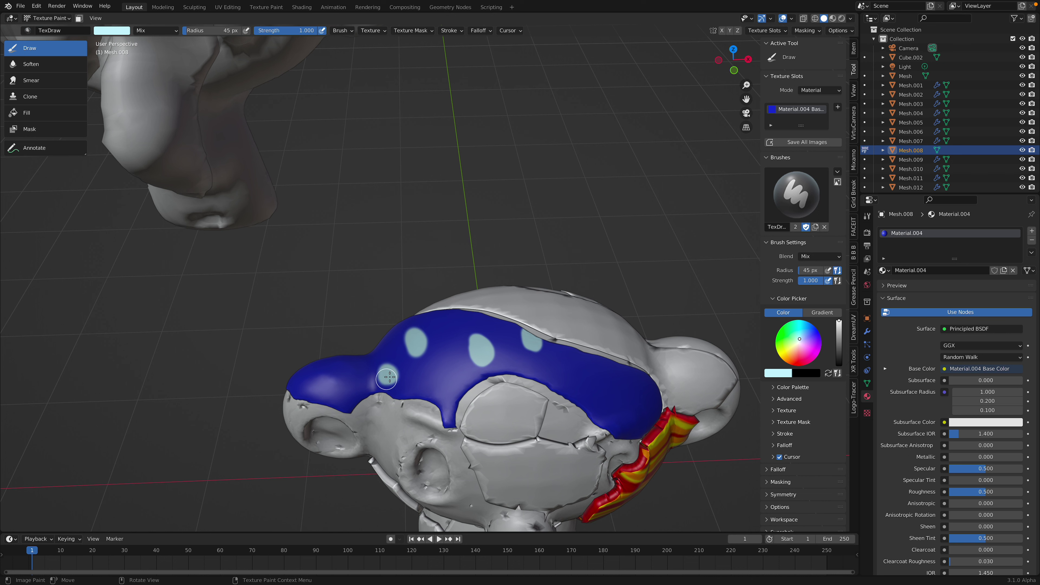
left_click(345, 368)
left_click(309, 383)
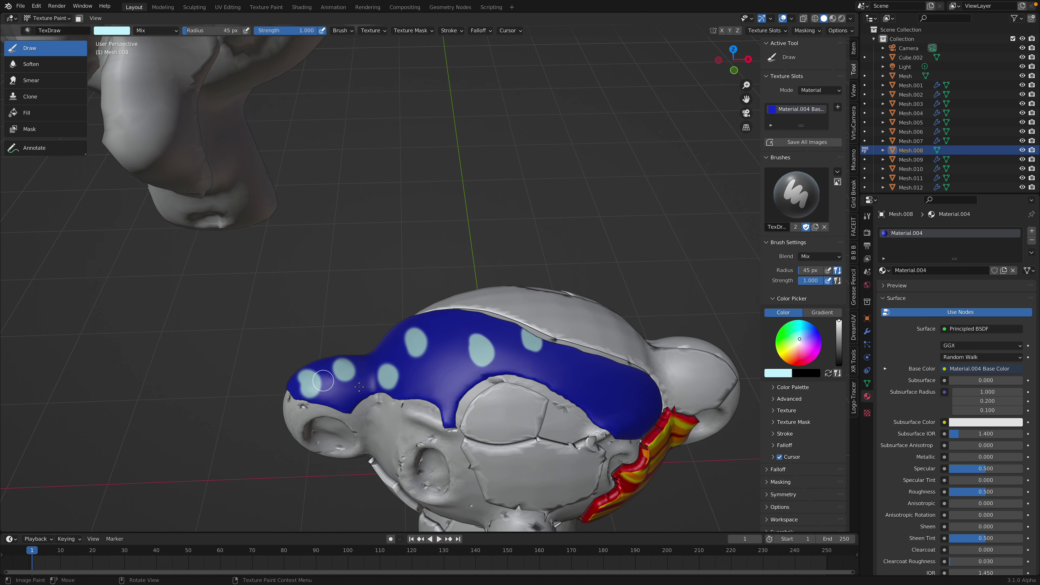
left_click(345, 408)
left_click(440, 388)
left_click(480, 375)
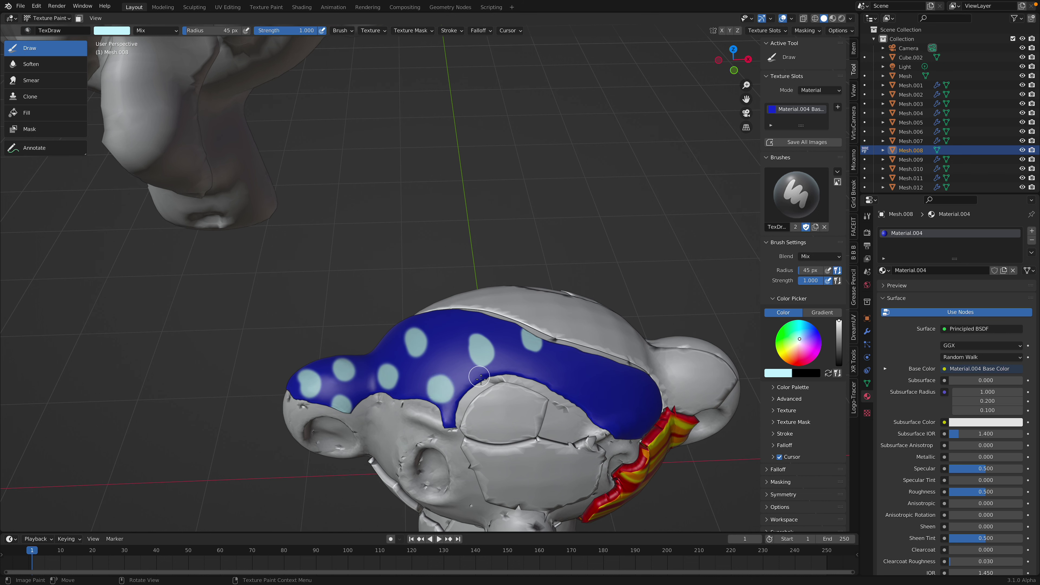
left_click(449, 322)
left_click(530, 371)
left_click(507, 332)
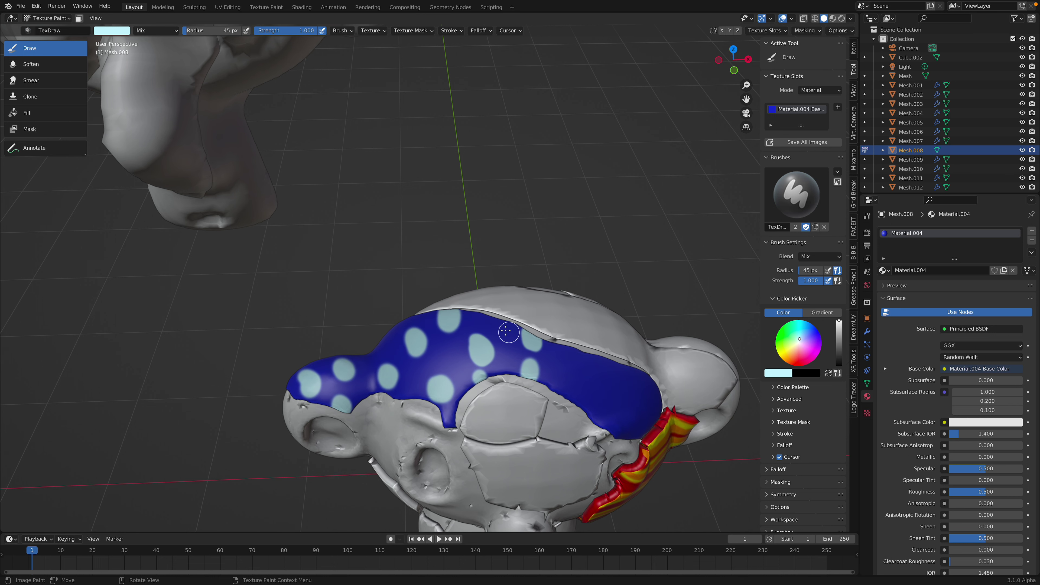
left_click(447, 355)
left_click(408, 388)
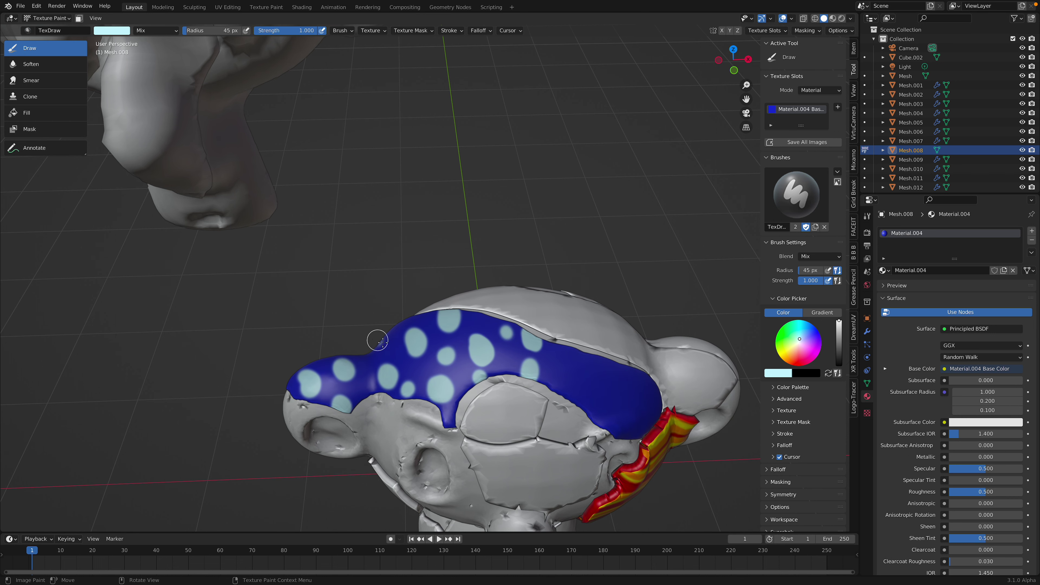
- Continue painting pale cyan dots over the rest of the blue patch, along the crown, brow edge and side down to the striped piece
mouse_move(377, 341)
middle_mouse_down()
mouse_move(485, 389)
mouse_move(467, 386)
mouse_move(483, 379)
middle_mouse_up()
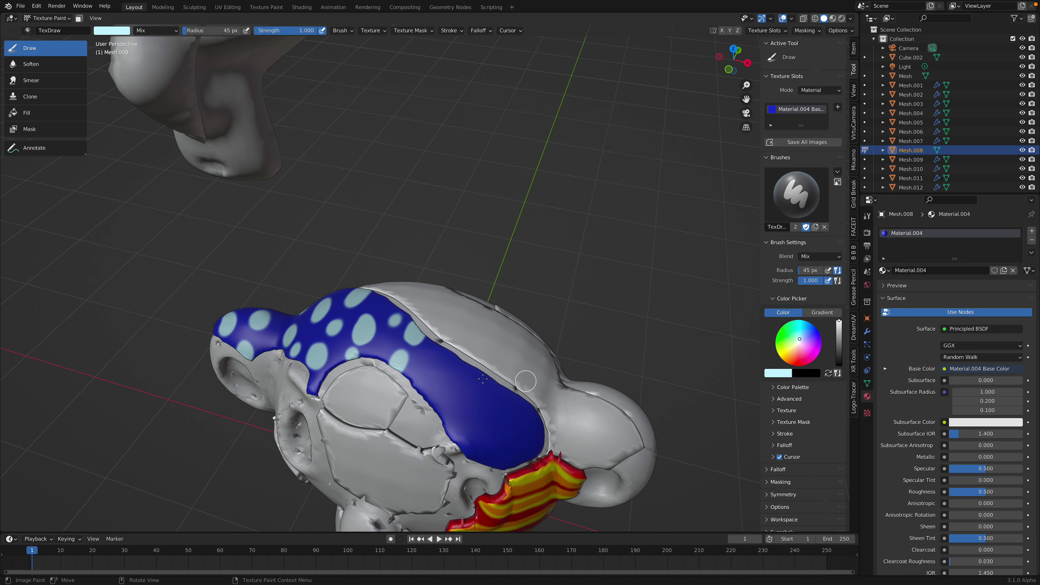
left_click(441, 373)
left_click(484, 385)
left_click(446, 415)
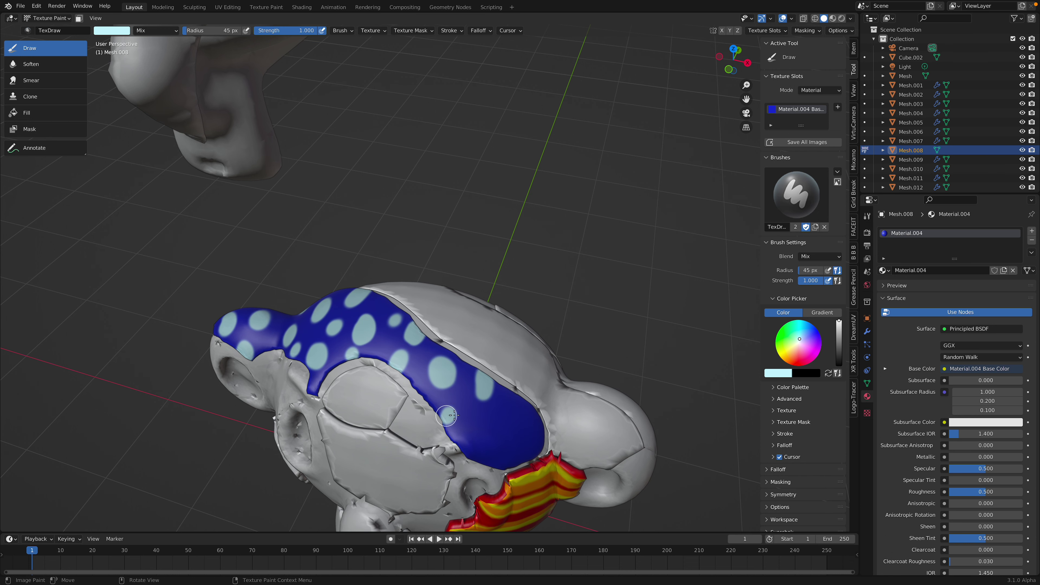
left_click_drag(455, 415, 453, 422)
middle_click_drag(459, 423, 466, 411)
mouse_move(490, 425)
left_mouse_down()
mouse_move(487, 406)
mouse_move(497, 420)
mouse_move(504, 406)
left_mouse_up()
left_click_drag(516, 380, 520, 373)
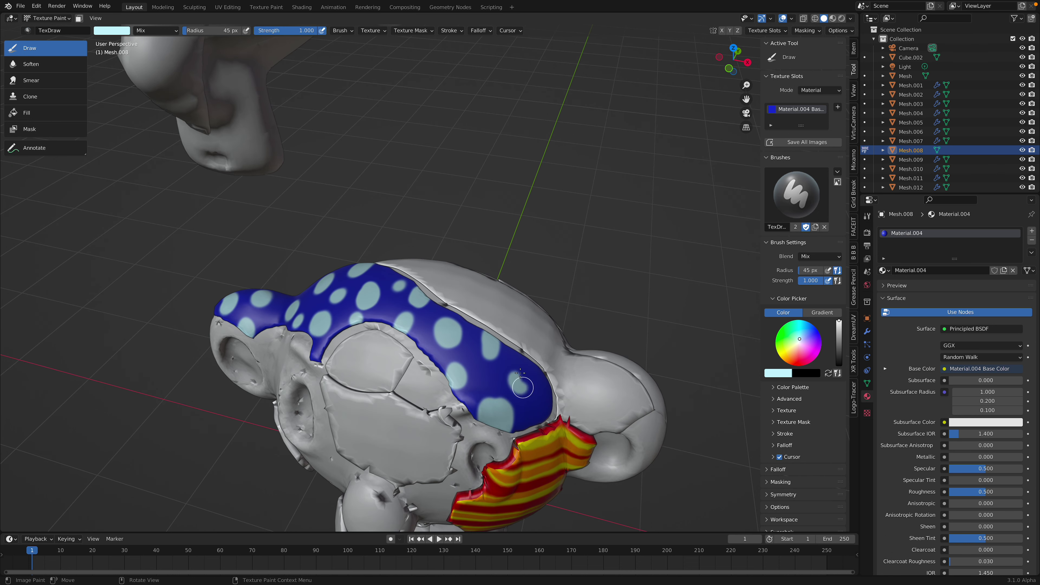
left_click(521, 375)
left_click(548, 415)
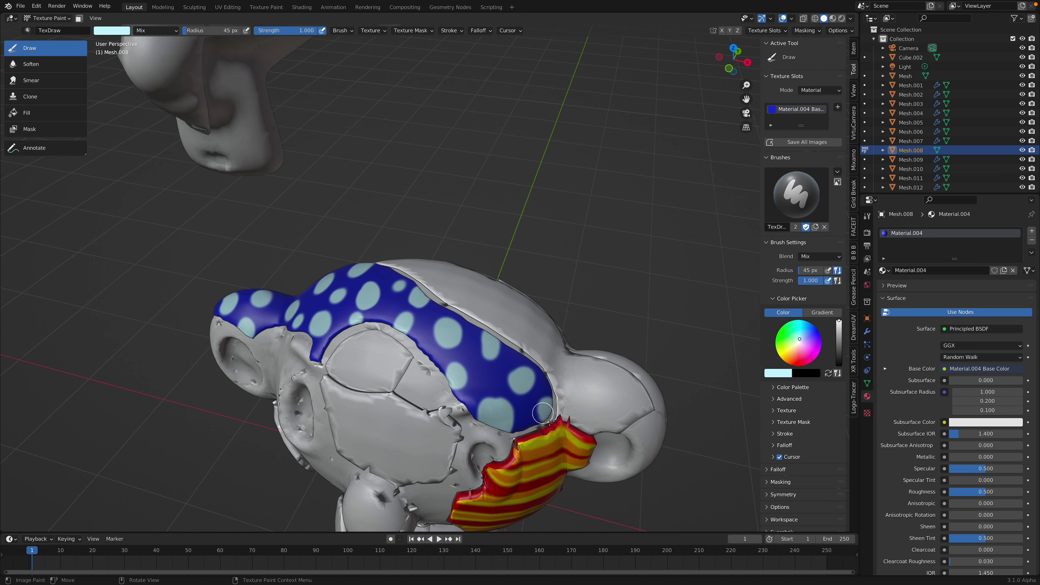
left_click(486, 382)
scroll(487, 379, "up", 3)
left_click(571, 451)
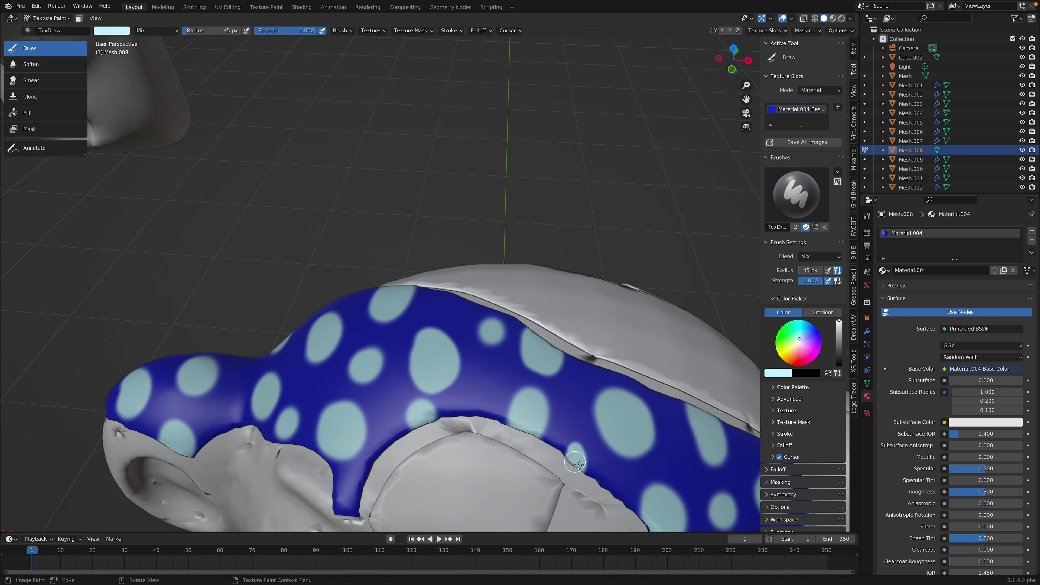
middle_click_drag(452, 393, 469, 379)
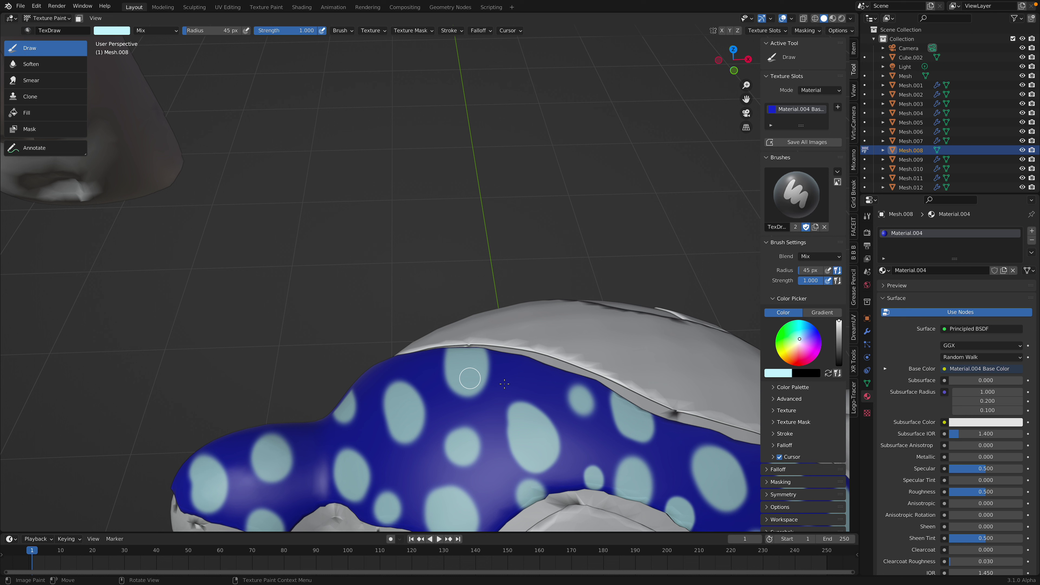
- Set the brush colour to magenta and paint a small centre in the pale dots on the crown, brow edge and ear
left_click(809, 356)
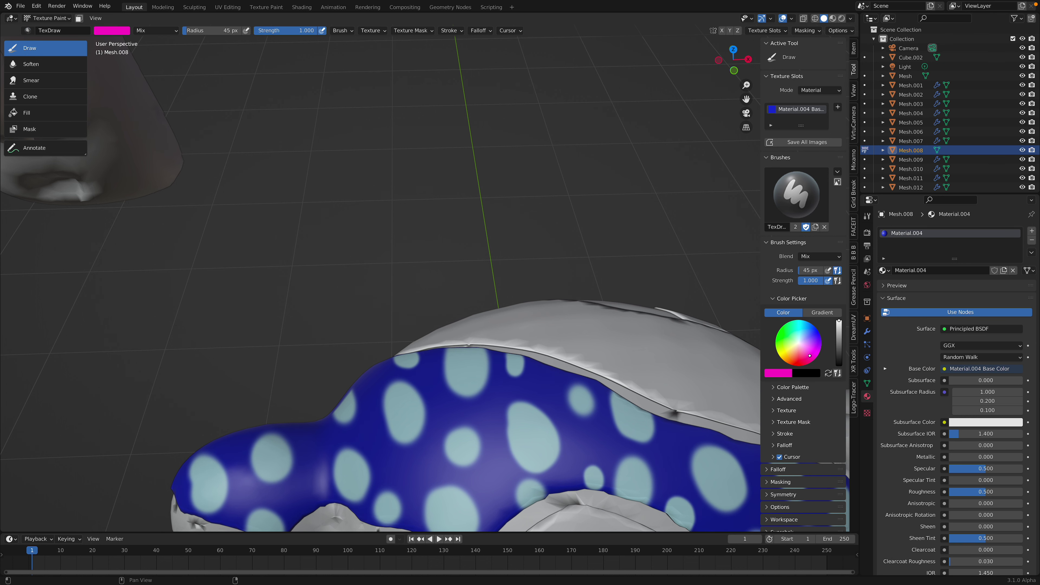
left_click(463, 368)
left_click(399, 410)
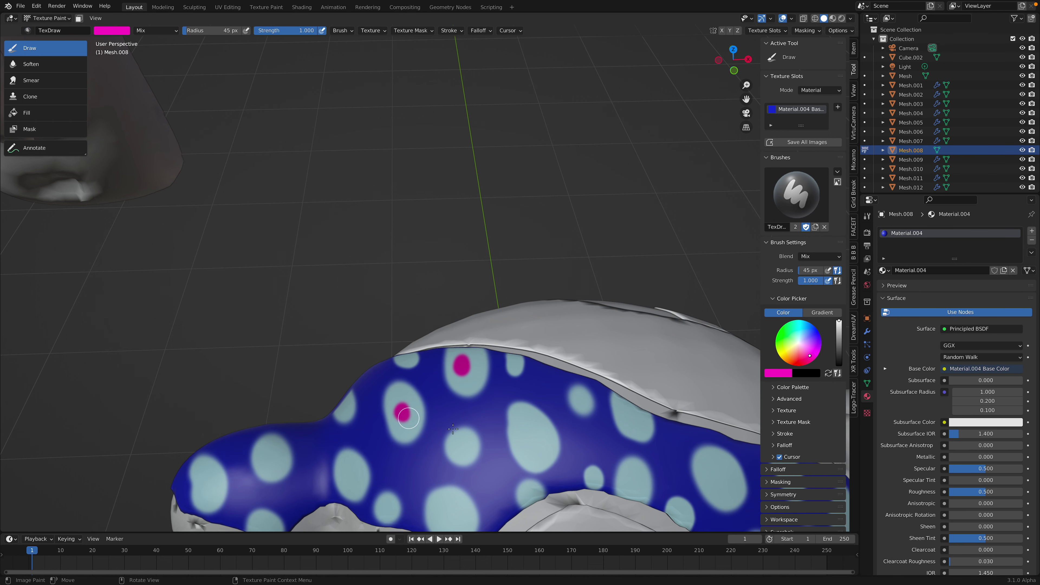
middle_click_drag(399, 410, 510, 428)
left_click(507, 391)
left_click(568, 372)
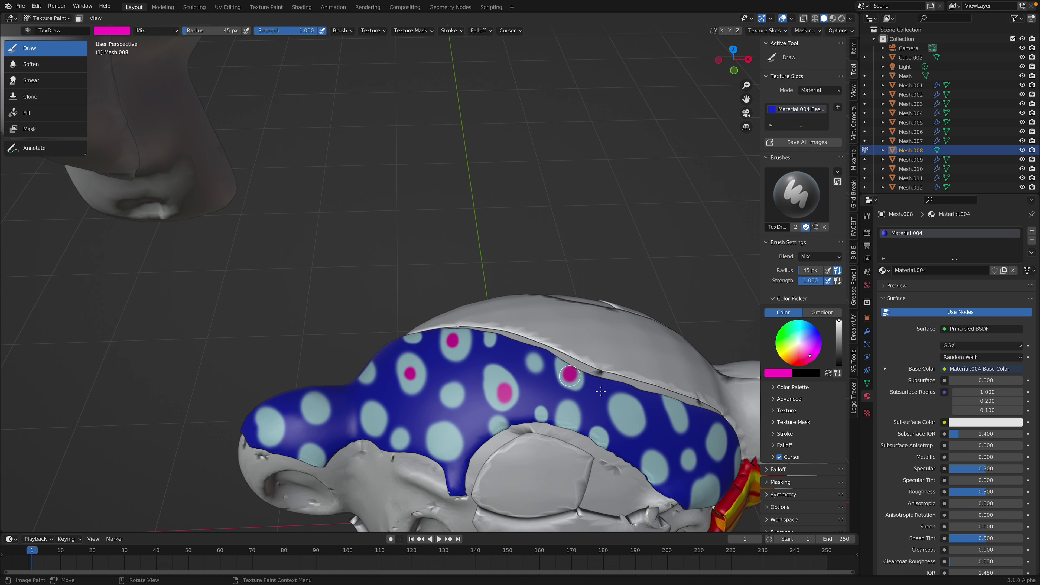
left_click(633, 414)
left_click(569, 419)
left_click(600, 435)
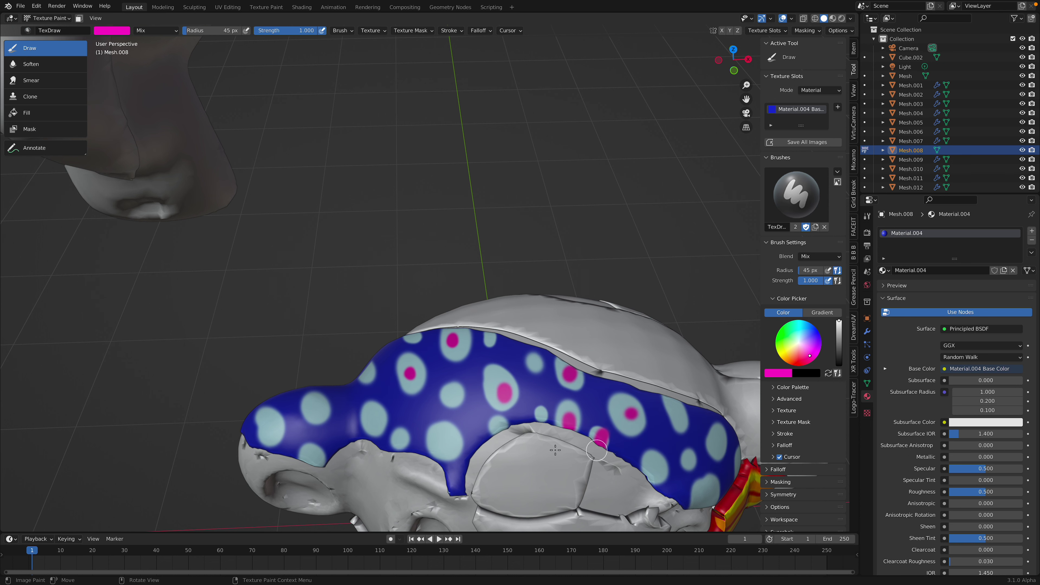
left_click(446, 435)
left_click(398, 434)
left_click(367, 414)
left_click(307, 401)
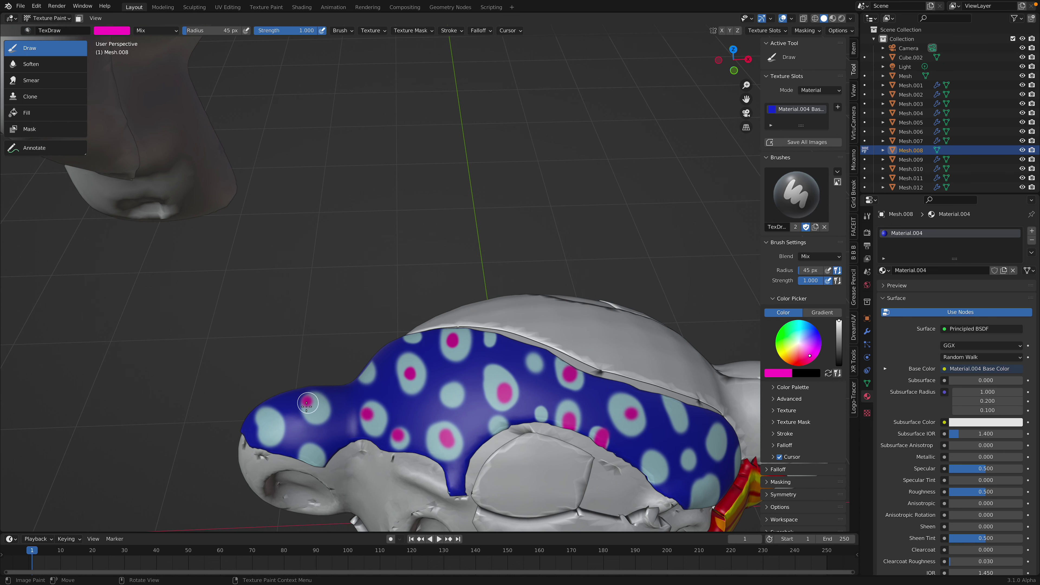
left_click(315, 451)
left_click(270, 424)
- Paint magenta centres in the pale dots on the side of the blue patch near the striped piece
middle_click_drag(627, 455, 597, 446)
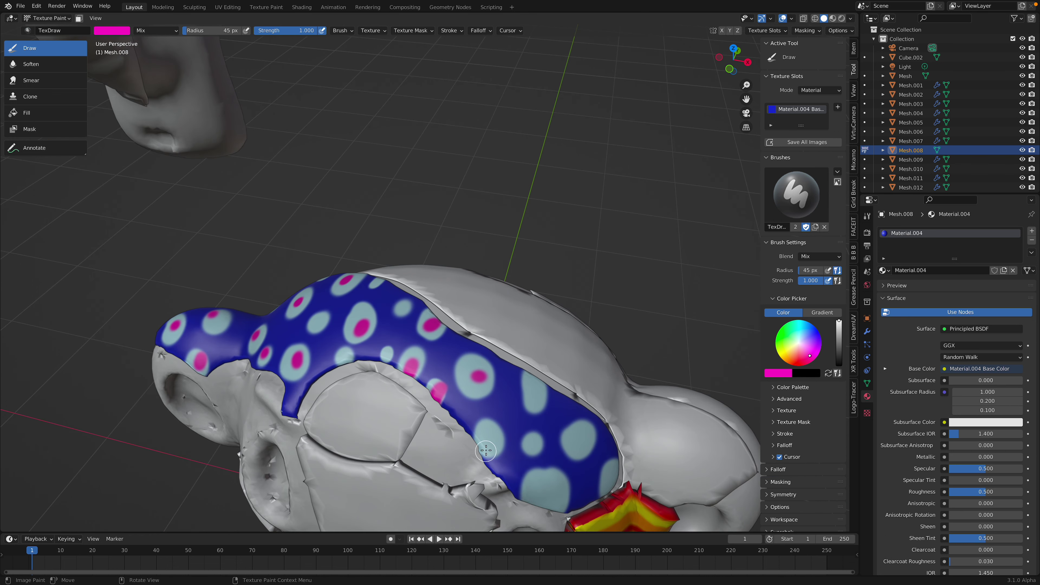
left_click(488, 449)
left_click(532, 401)
left_click(533, 443)
left_click(574, 440)
left_click(548, 489)
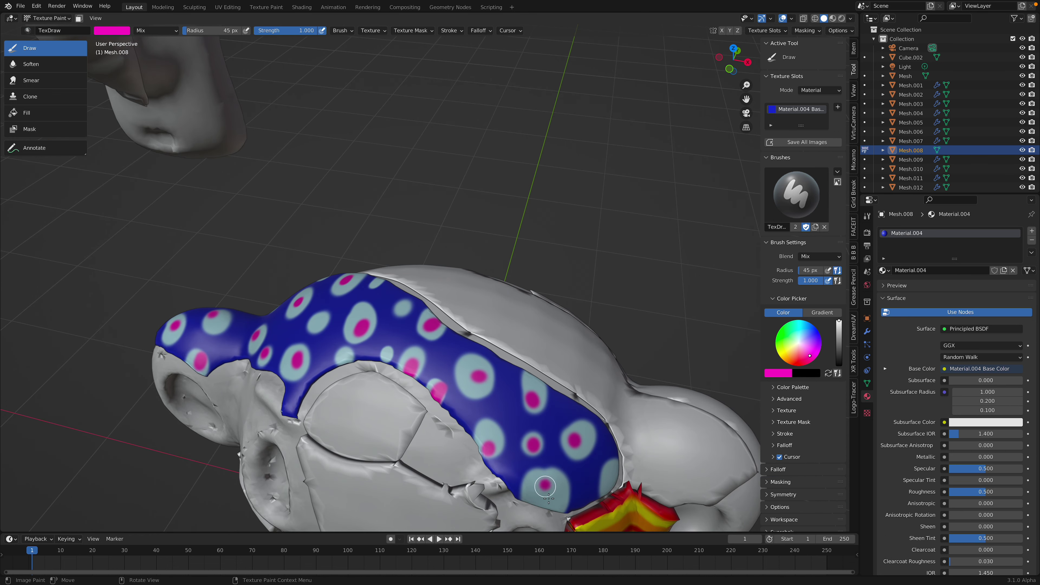
- Return the painted patch to Object Mode, deselect it and save the blend file
middle_click_drag(571, 459, 546, 418)
scroll(546, 418, "down", 3)
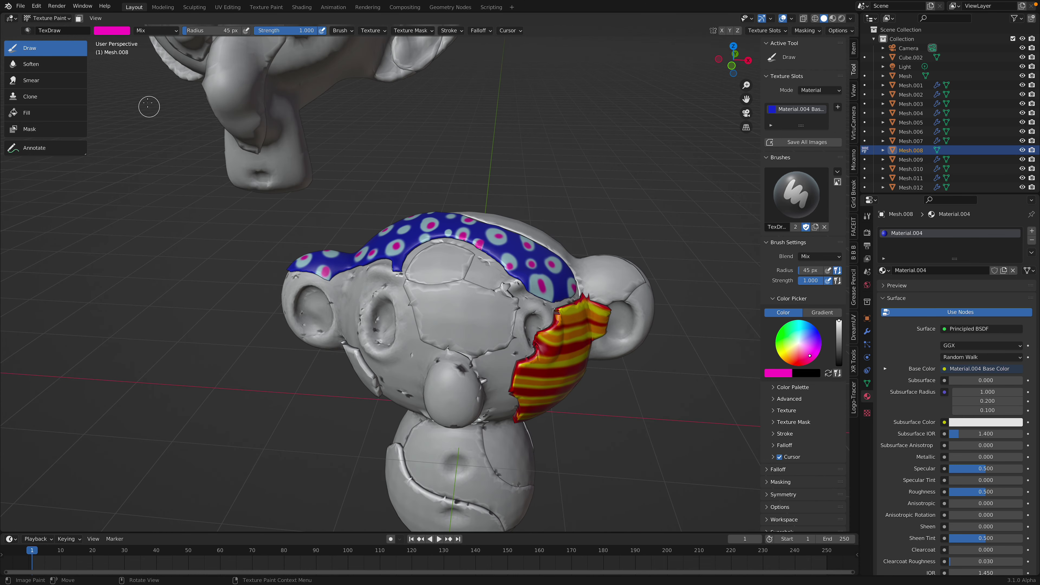
left_click(53, 22)
left_click(54, 28)
left_click(565, 181)
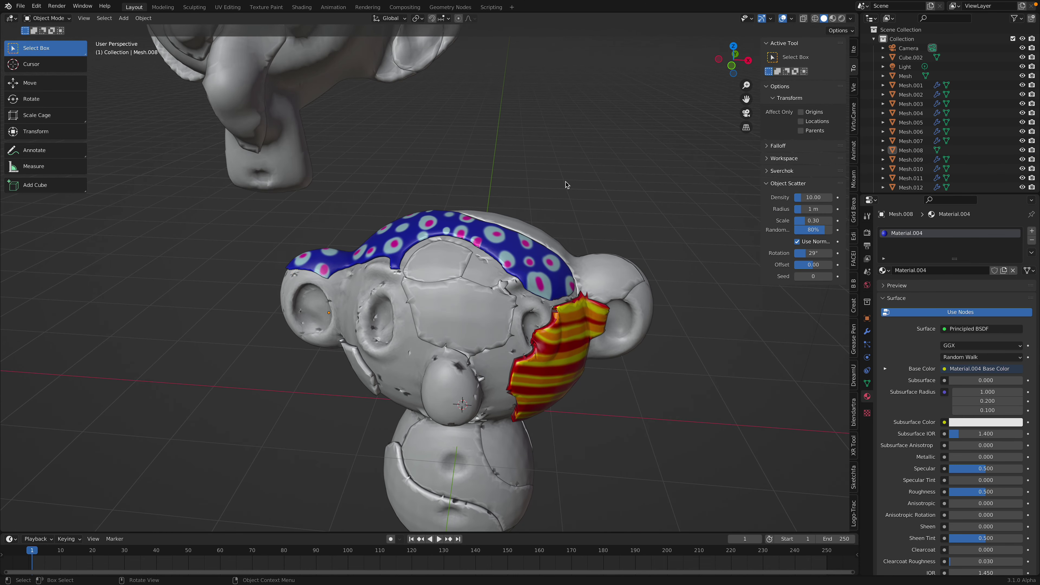
key("ctrl+s")
- Split the 3D viewport, turn the new area into an Image Editor and show the Material.001 and Material.004 Base Color textures
middle_click_drag(567, 184, 551, 177)
left_click_drag(856, 16, 621, 19)
left_click(632, 18)
left_click(645, 54)
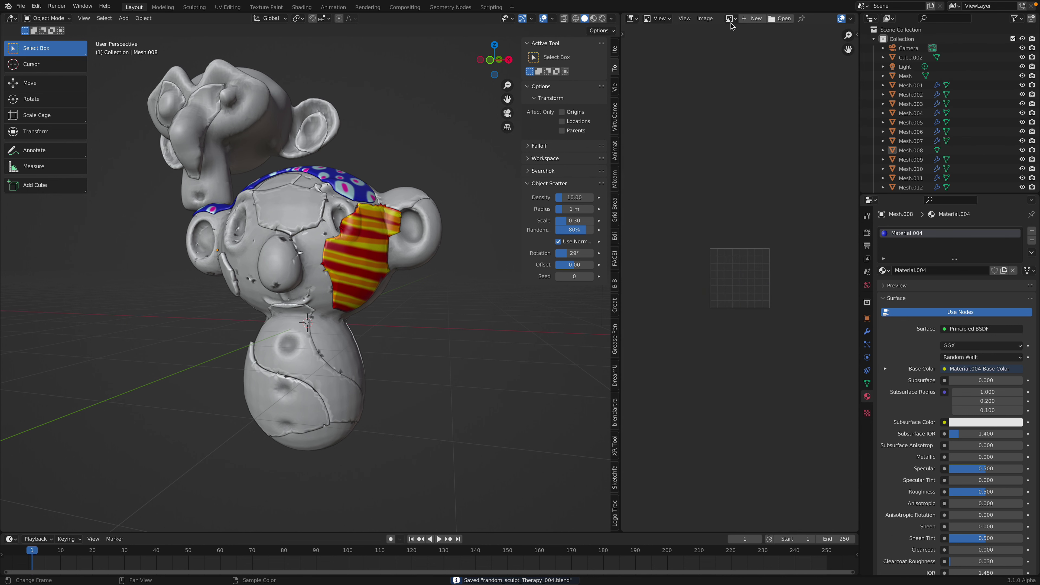
left_click(732, 18)
left_click(743, 32)
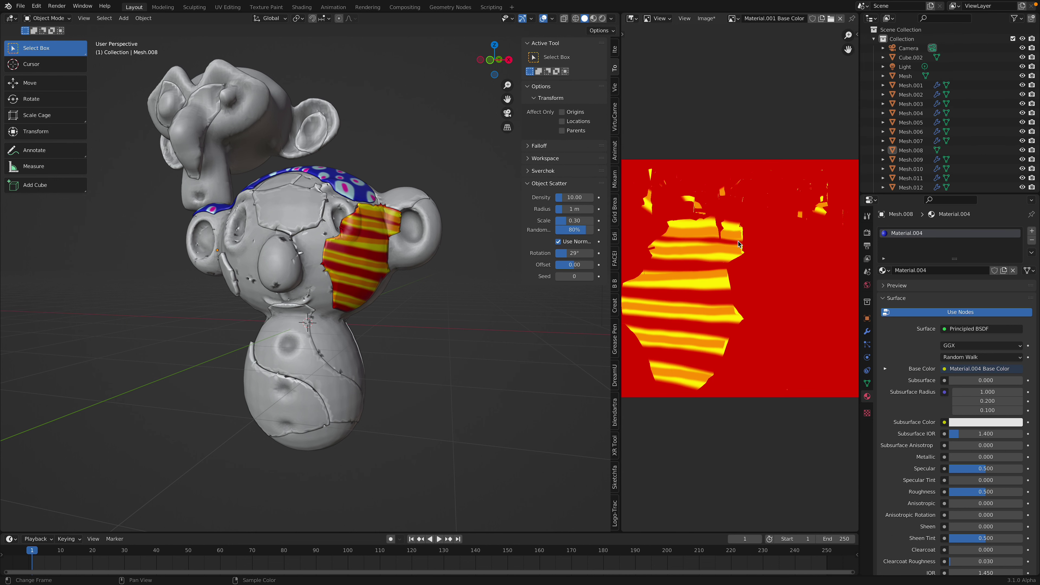
scroll(736, 274, "down", 3)
left_click(731, 18)
left_click(739, 41)
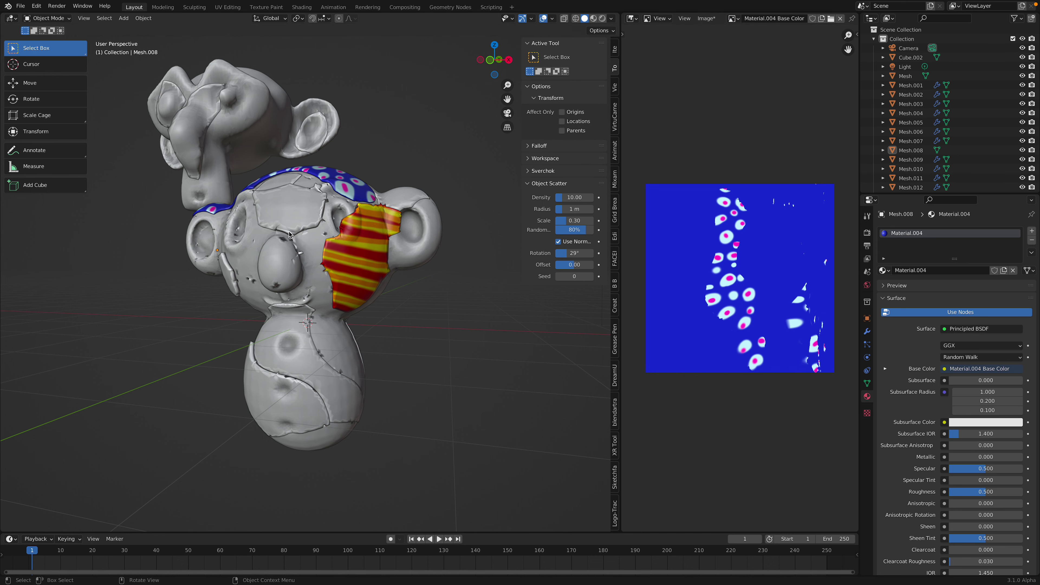
- Save random_sculpt_Therapy_004.blend into a new Desktop folder named BLEND_Koala
middle_click_drag(289, 235, 229, 143)
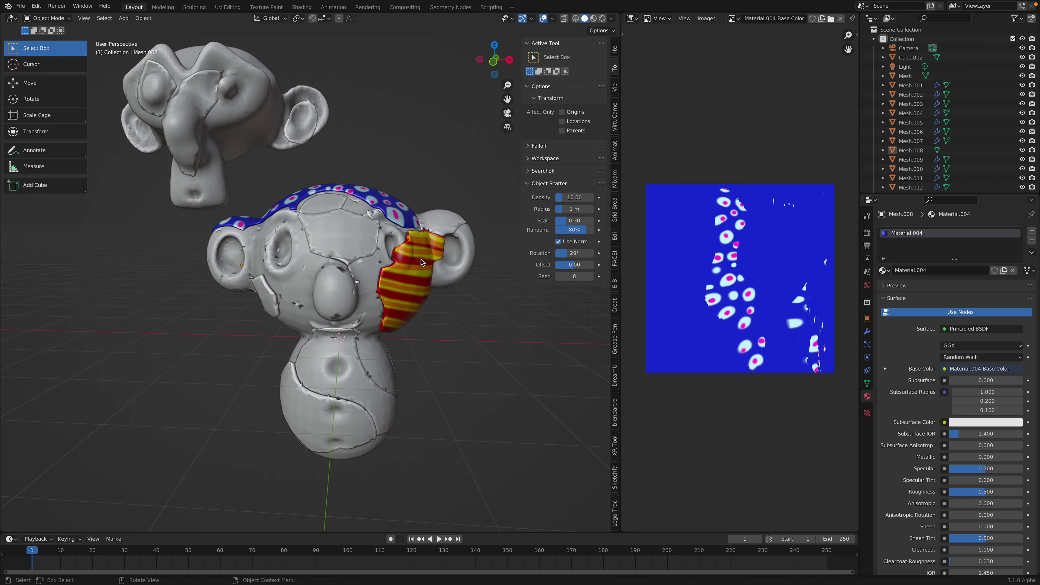
left_click(27, 10)
left_click(35, 67)
left_click(25, 8)
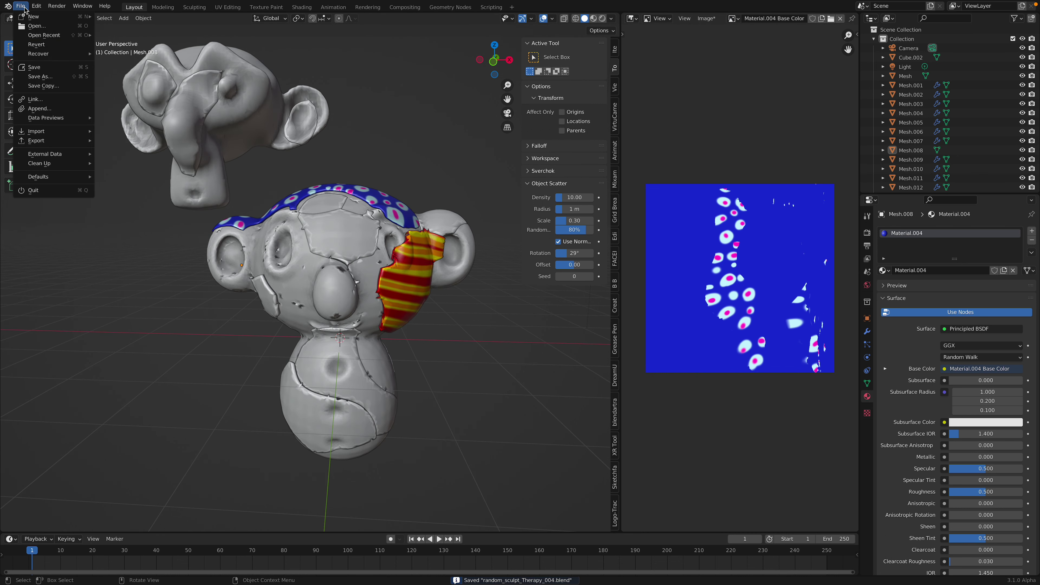
left_click(42, 77)
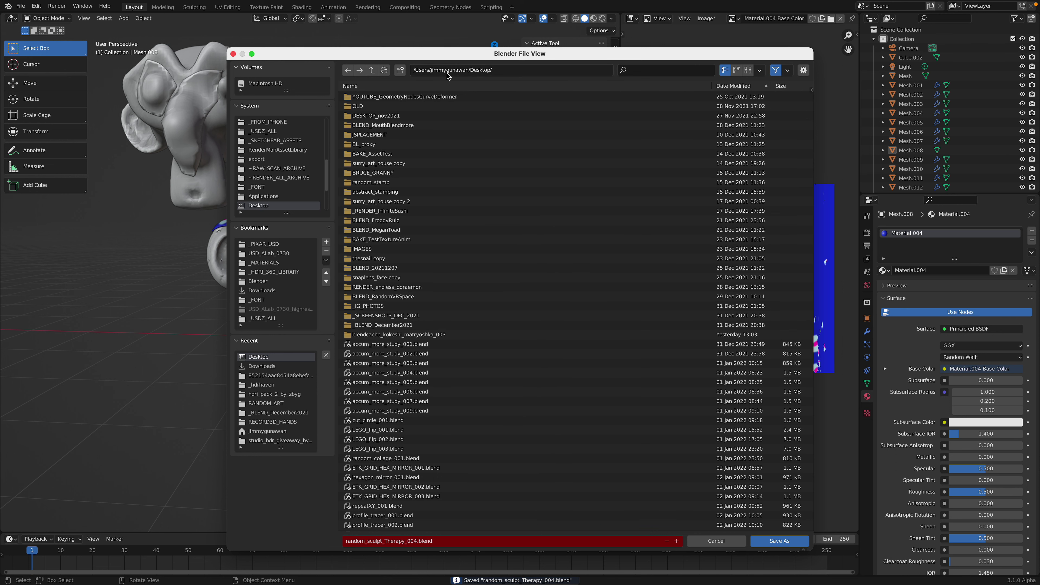
left_click(401, 71)
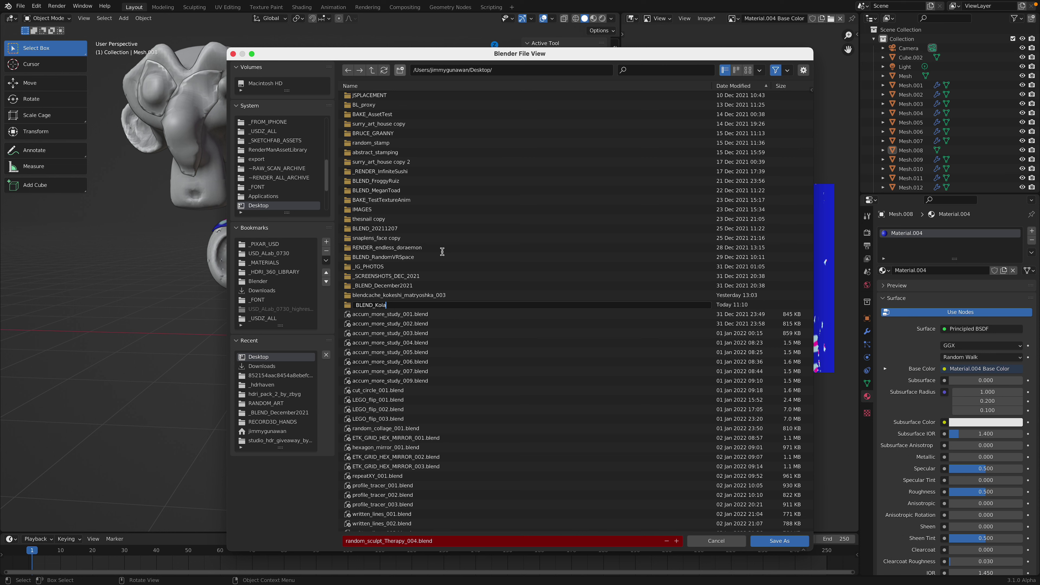
type("BLEND_Koala")
key("Return")
double_click(404, 305)
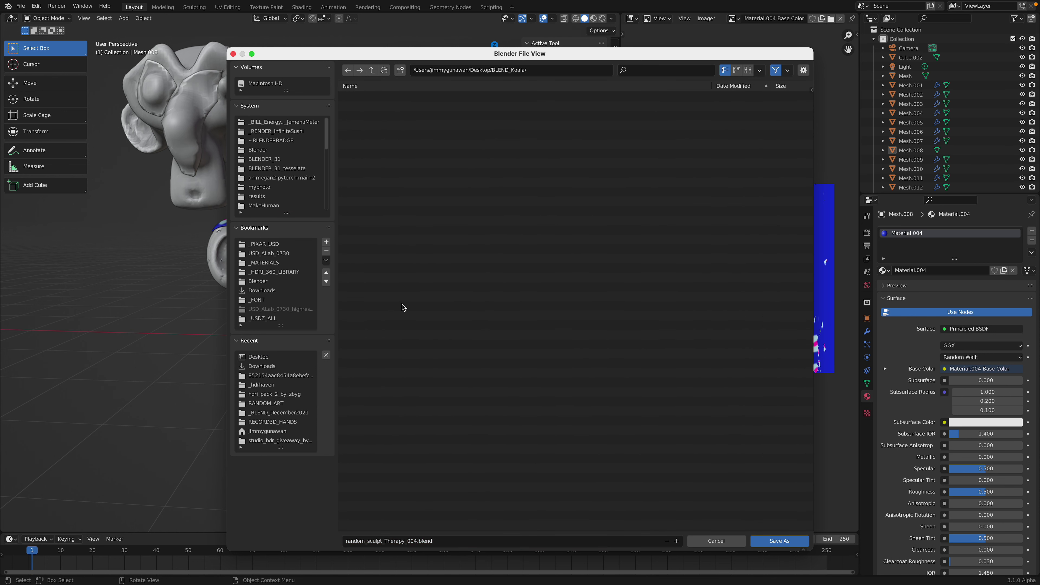
left_click(780, 541)
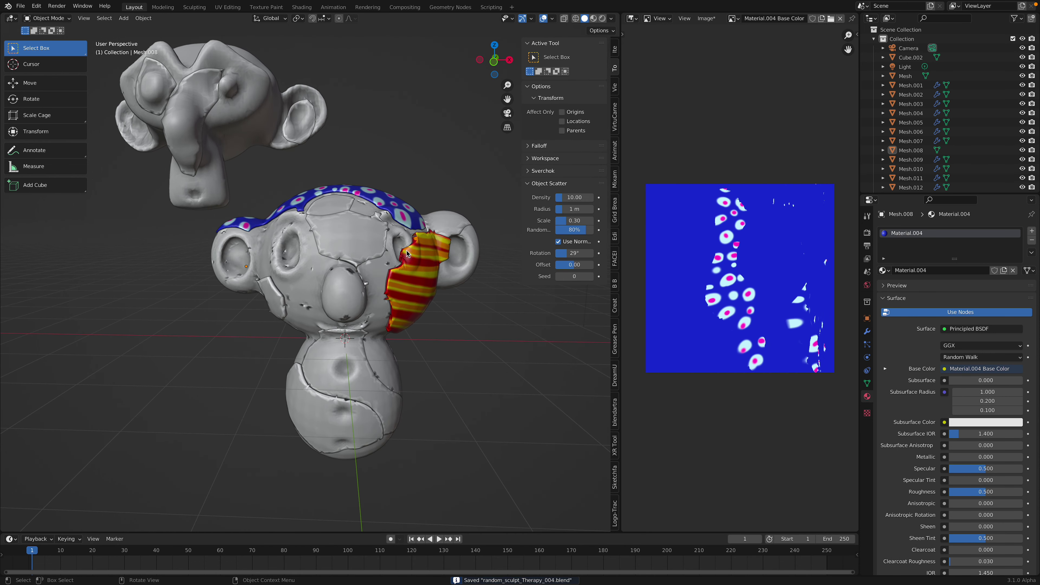
left_click(24, 8)
left_click(39, 72)
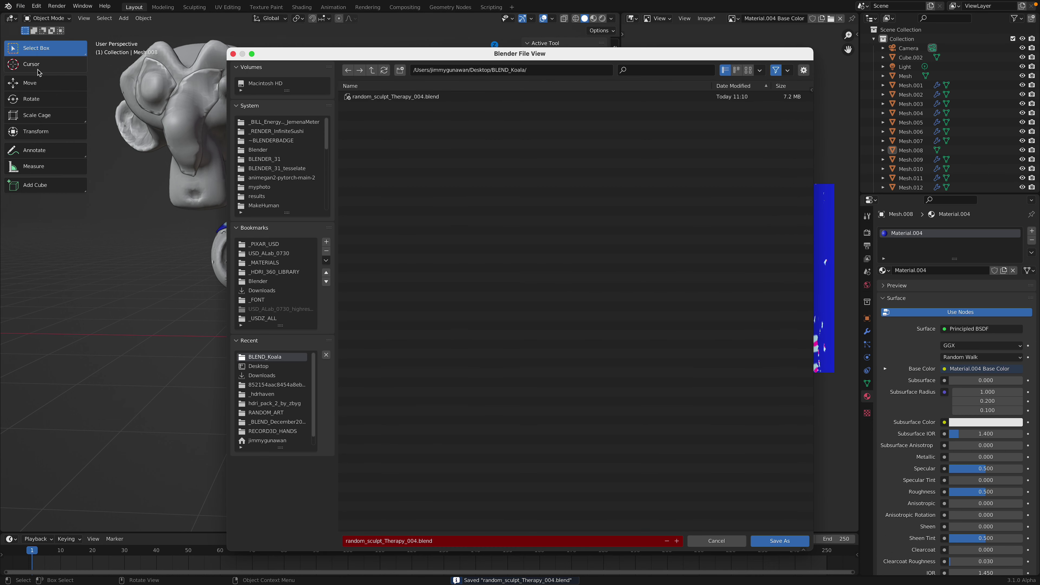
left_click(717, 541)
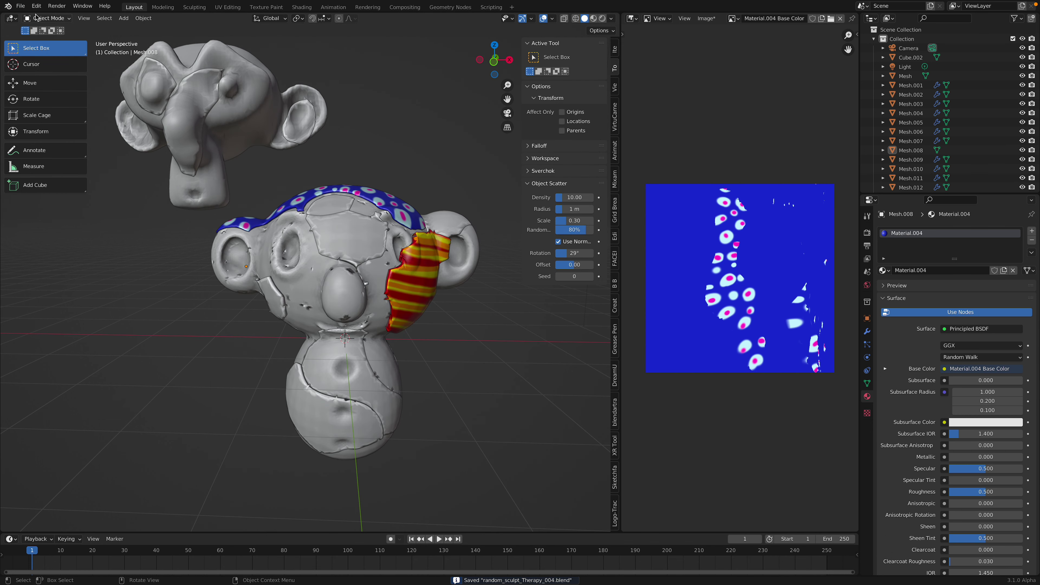
left_click(20, 5)
mouse_move(61, 153)
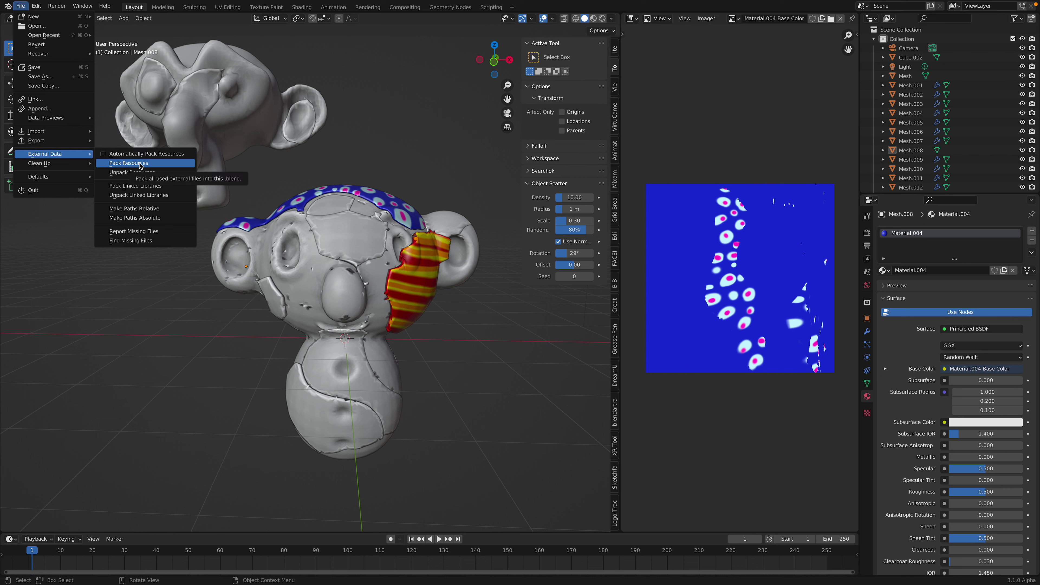
left_click(128, 163)
left_click(166, 166)
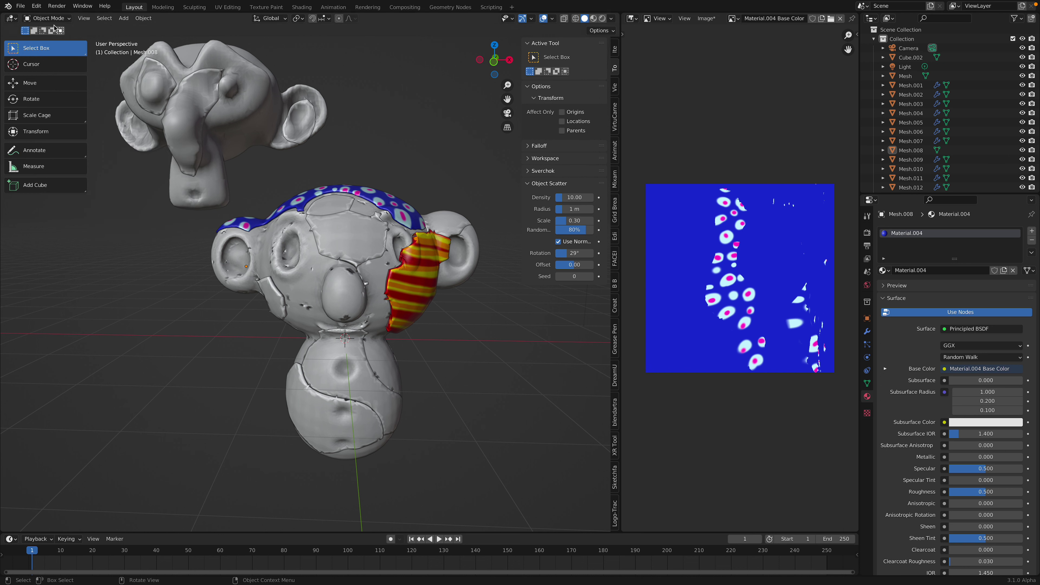
left_click(20, 6)
- Save the Material.004 and Material.001 Base Color textures as PNG images in the BLEND_Koala folder
left_click(706, 18)
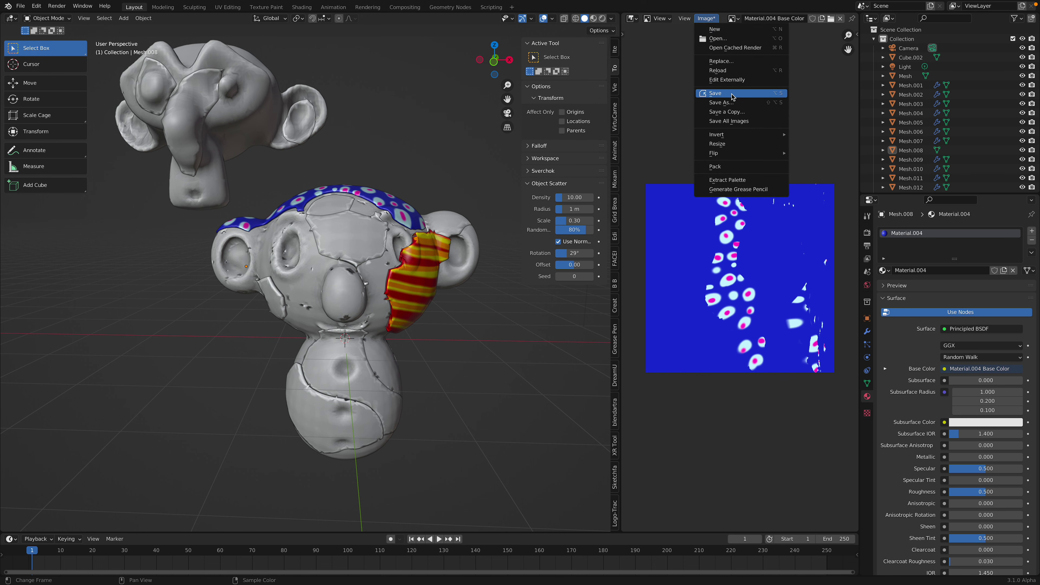
left_click(731, 103)
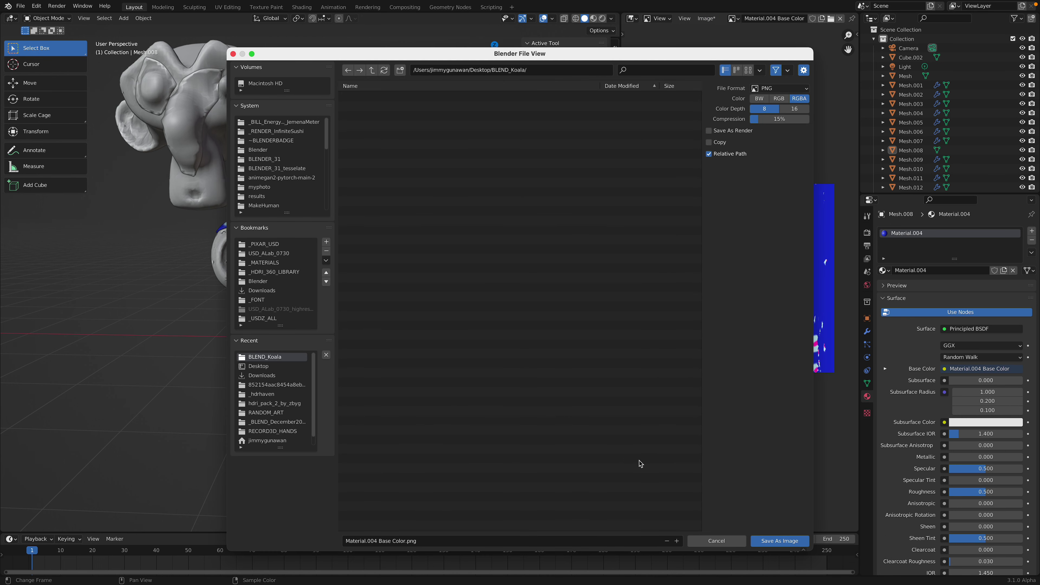
left_click(771, 539)
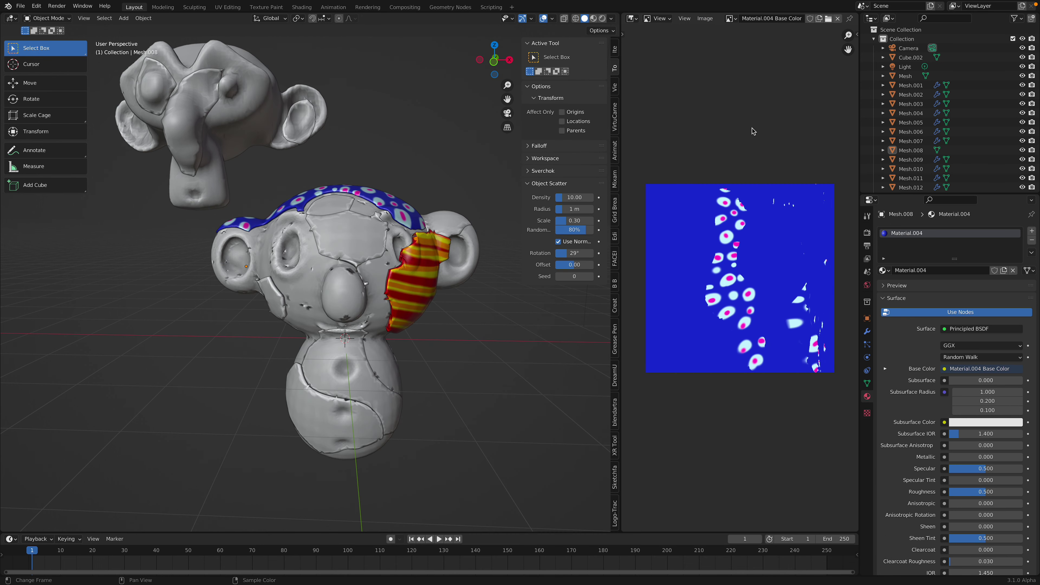
left_click(731, 19)
left_click(738, 33)
left_click(706, 18)
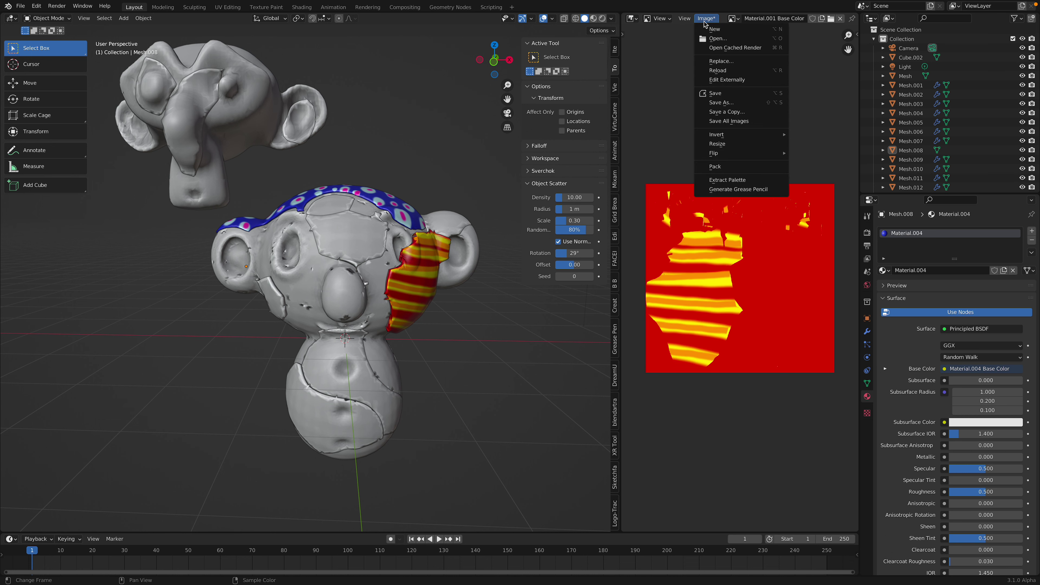
left_click(722, 102)
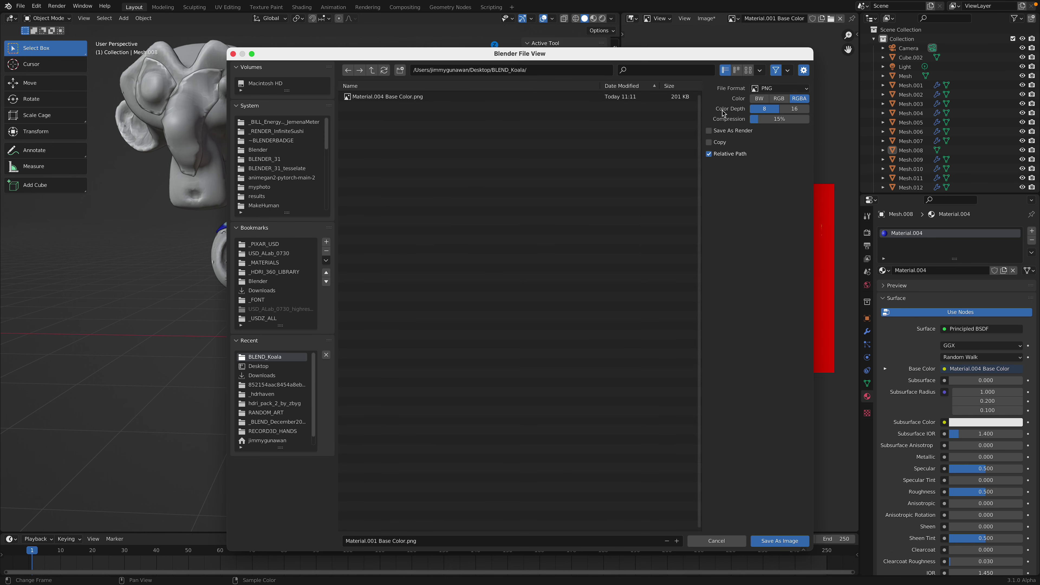
left_click(770, 542)
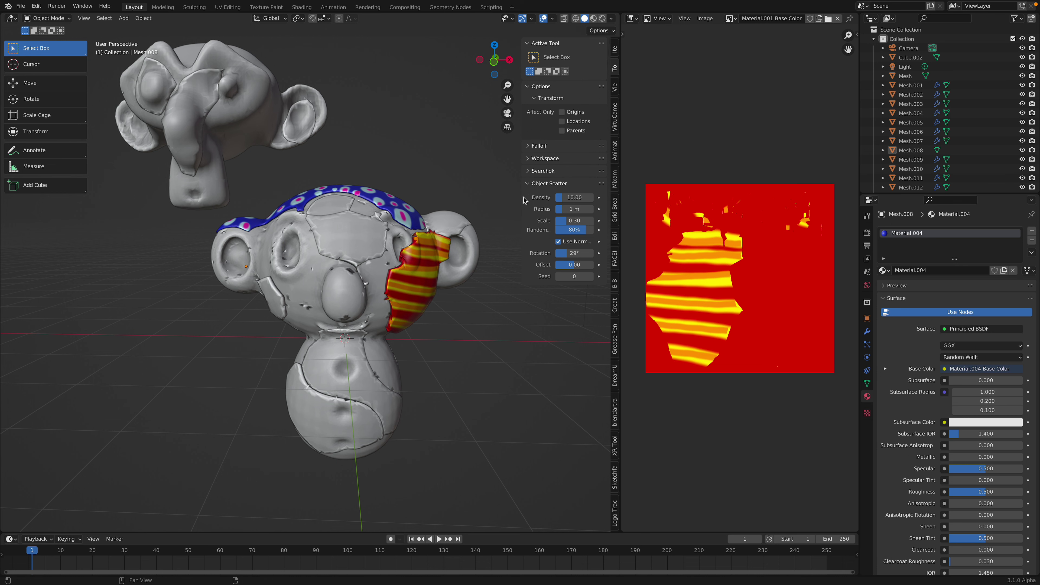
- Hide the 3D viewport's sidebar and save the blend file
key("n")
key("ctrl+s")
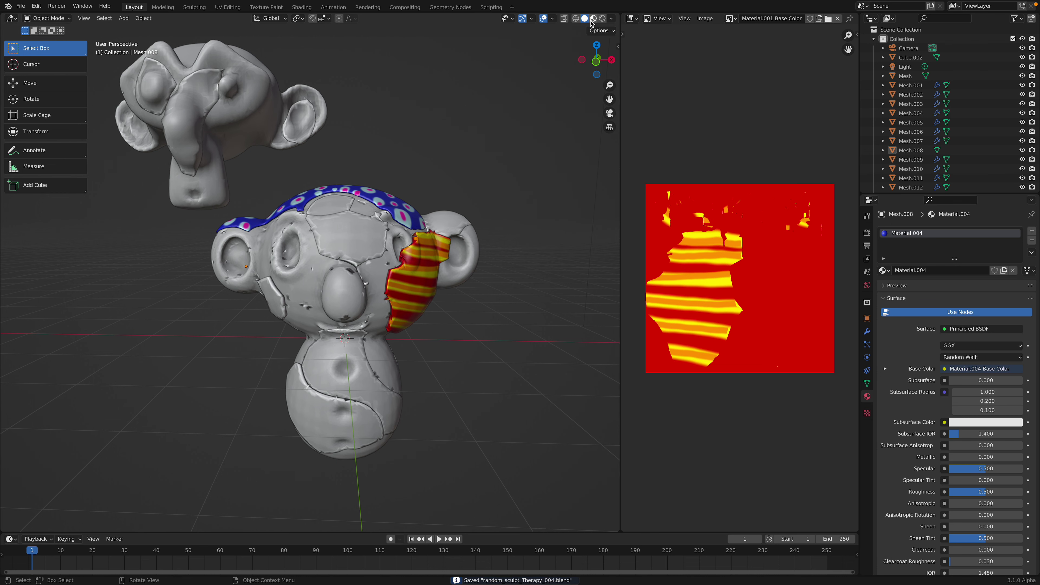
- Switch the 3D viewport to Material Preview shading to show both monkey figures with their material colours
left_click_drag(600, 56, 606, 62)
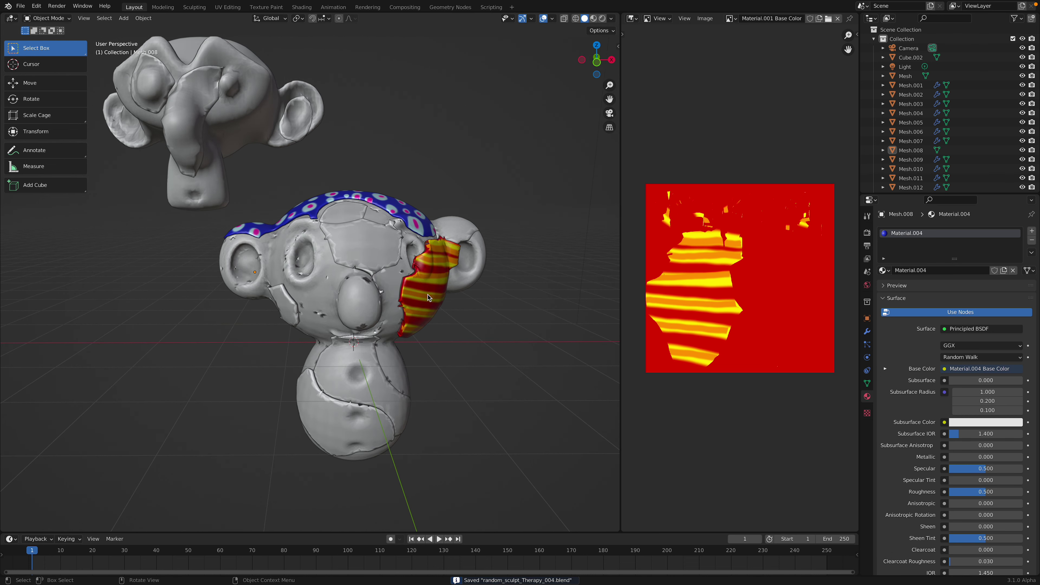
left_click(593, 18)
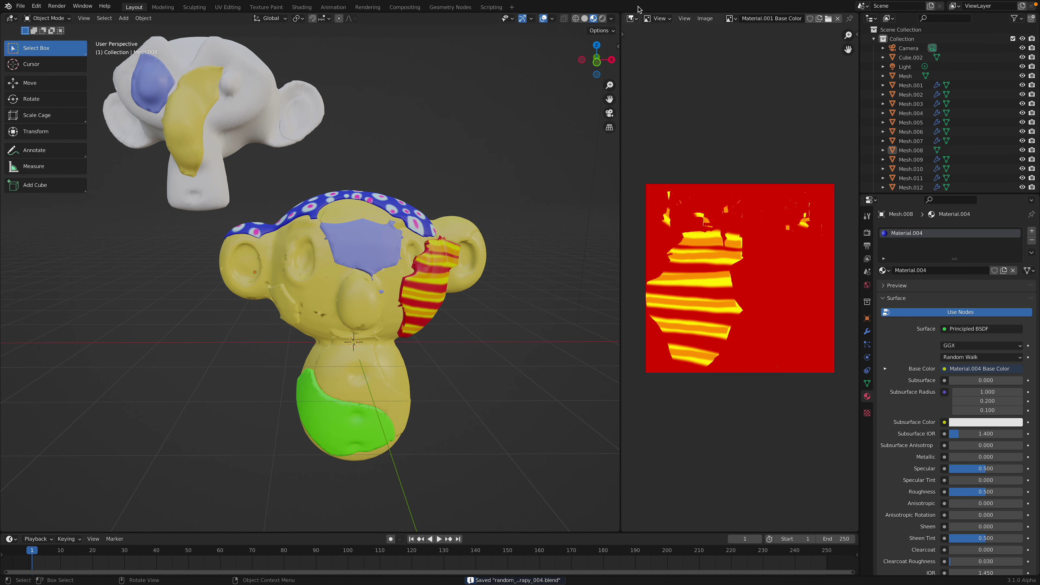
middle_click_drag(482, 139, 430, 174)
left_click(585, 19)
left_click(594, 19)
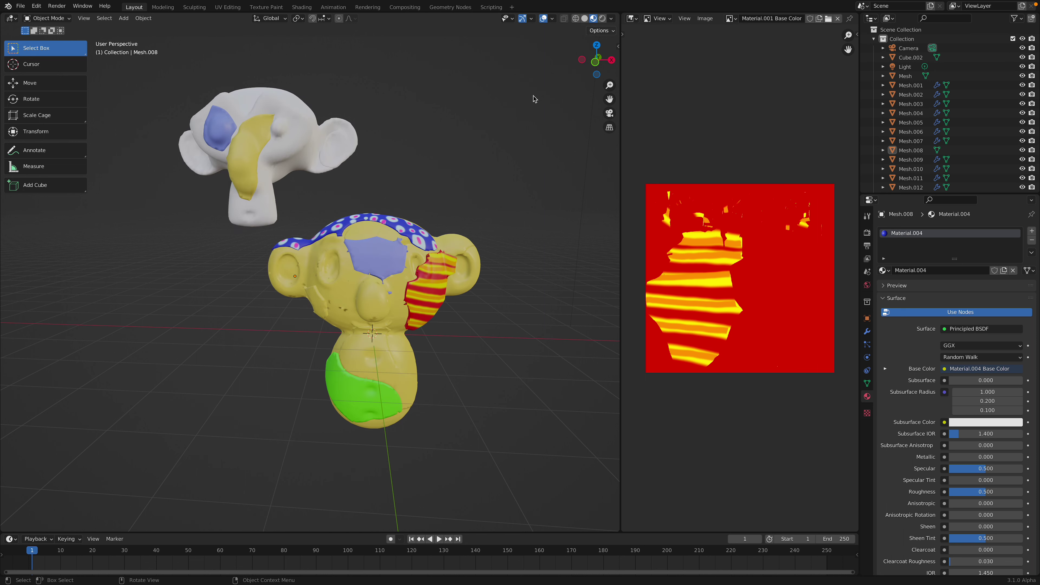
left_click(602, 21)
left_click(594, 21)
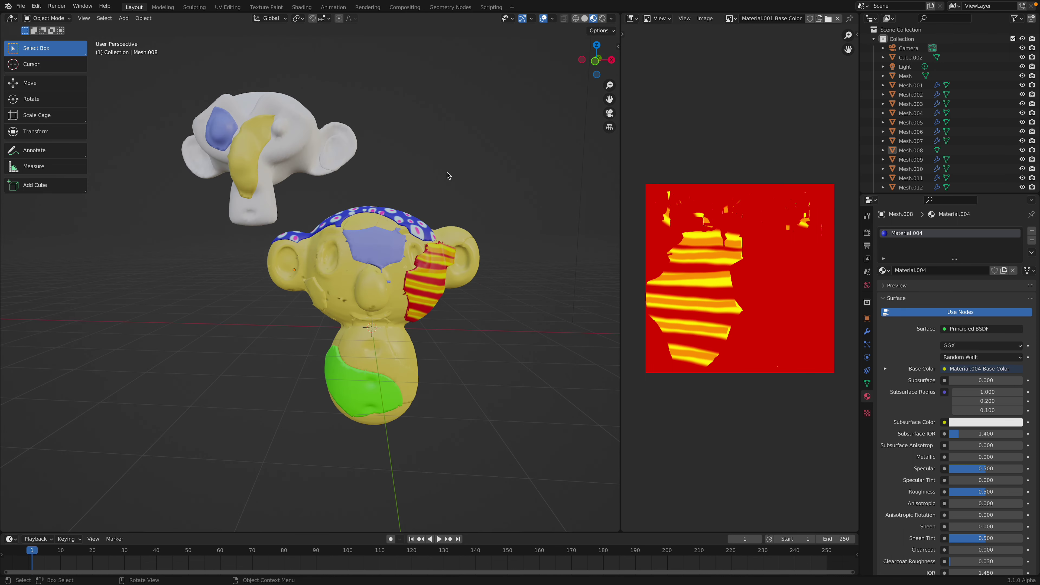
- Add a Sun light to the scene and rotate it freely to angle its direction
key("shift+a")
mouse_move(409, 296)
left_click(479, 306)
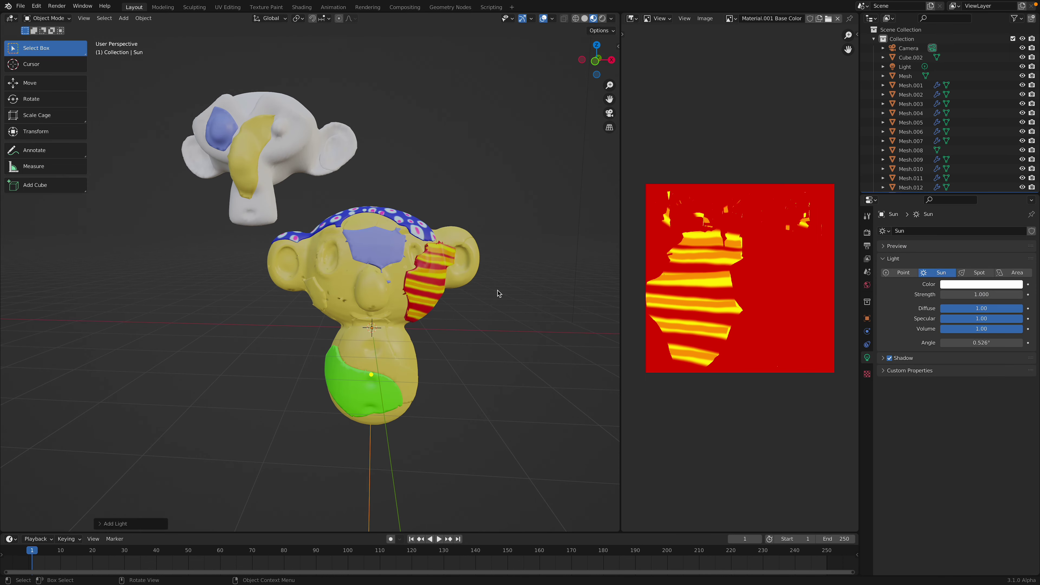
key("r")
key("r")
left_click(421, 253)
- Select the white monkey head with all its extracted pieces and move it down beside the yellow figure
left_click(297, 153)
key("alt+a")
key("b")
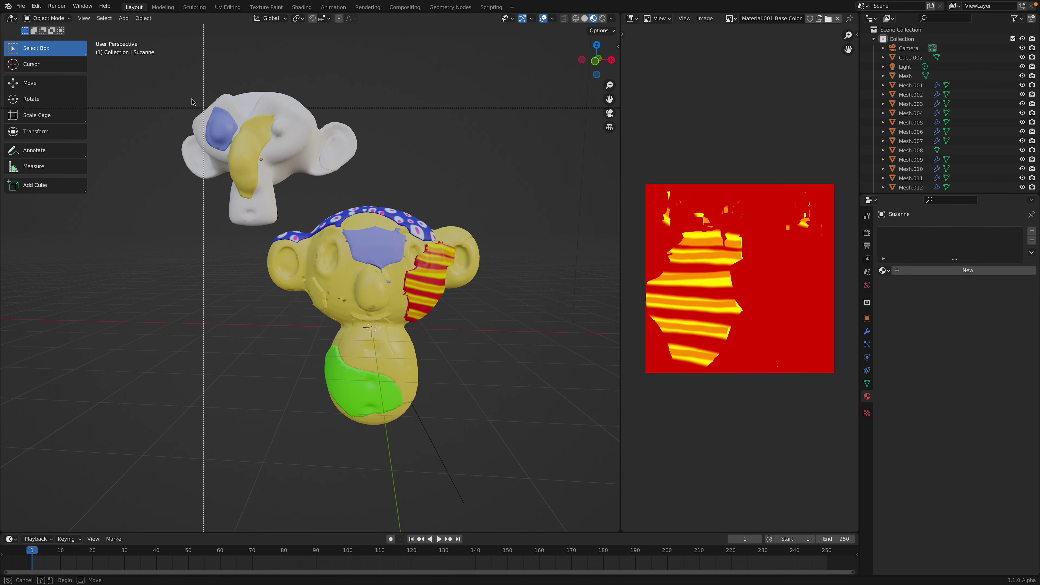
left_click_drag(176, 96, 330, 178)
key("g")
left_click(235, 333)
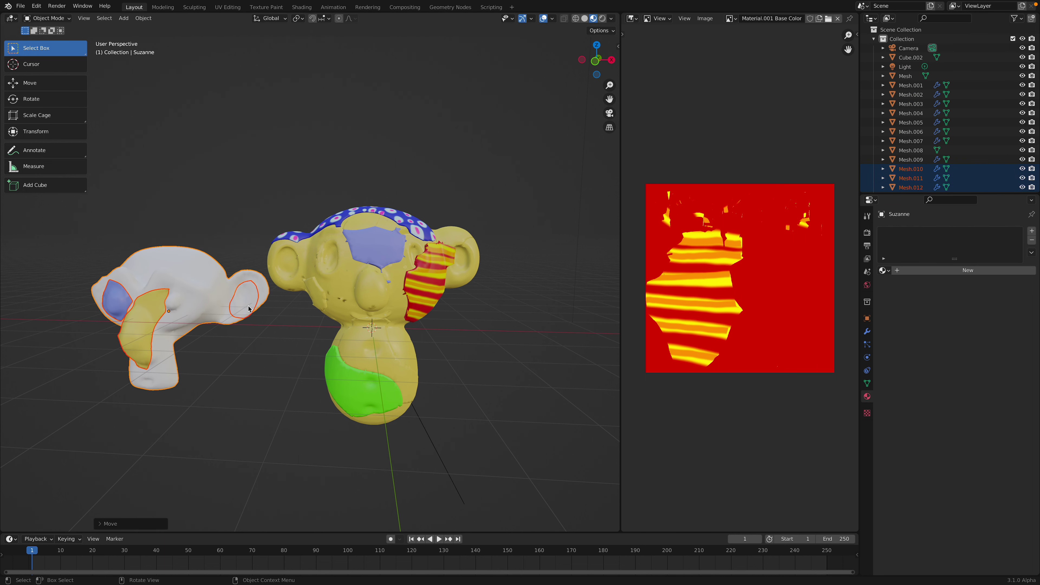
- Give the white monkey's inner-ear piece a new material with an orange base colour
left_click(251, 306)
left_click(940, 272)
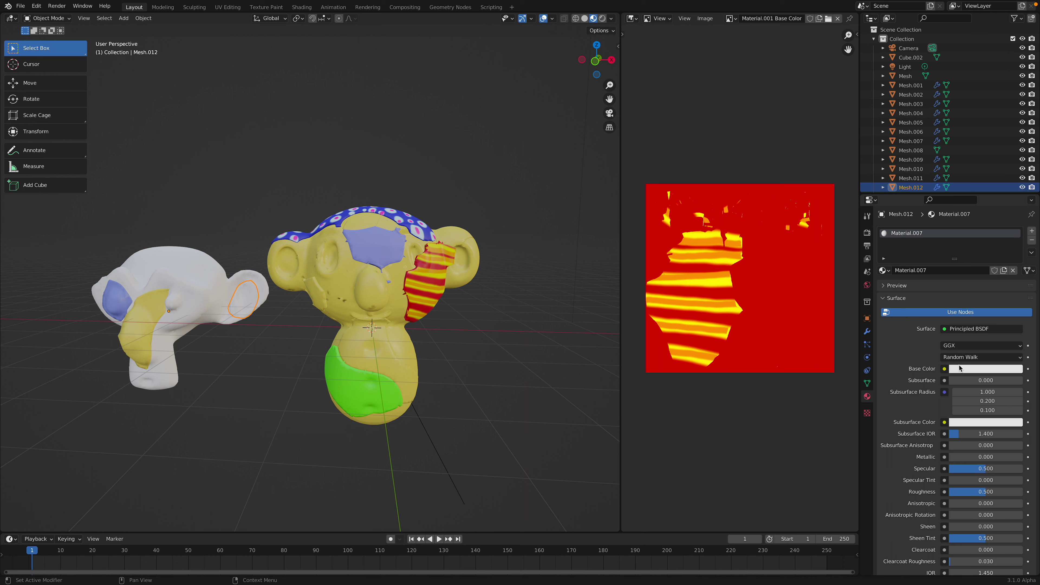
left_click(961, 368)
left_click_drag(964, 287, 962, 293)
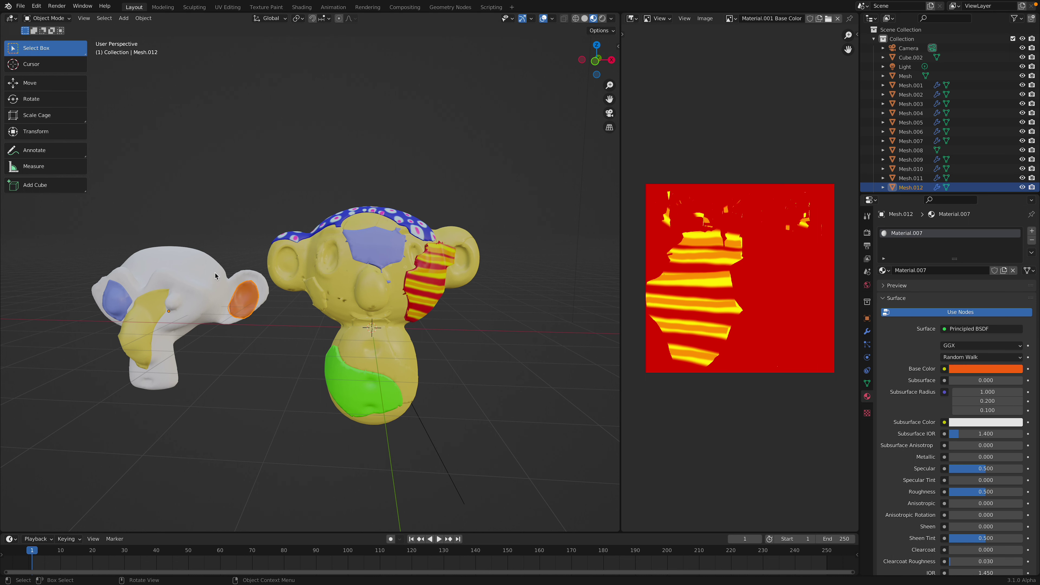
- Give the white Suzanne head a new material with a purple base colour and save the blend file
left_click(209, 298)
left_click(933, 271)
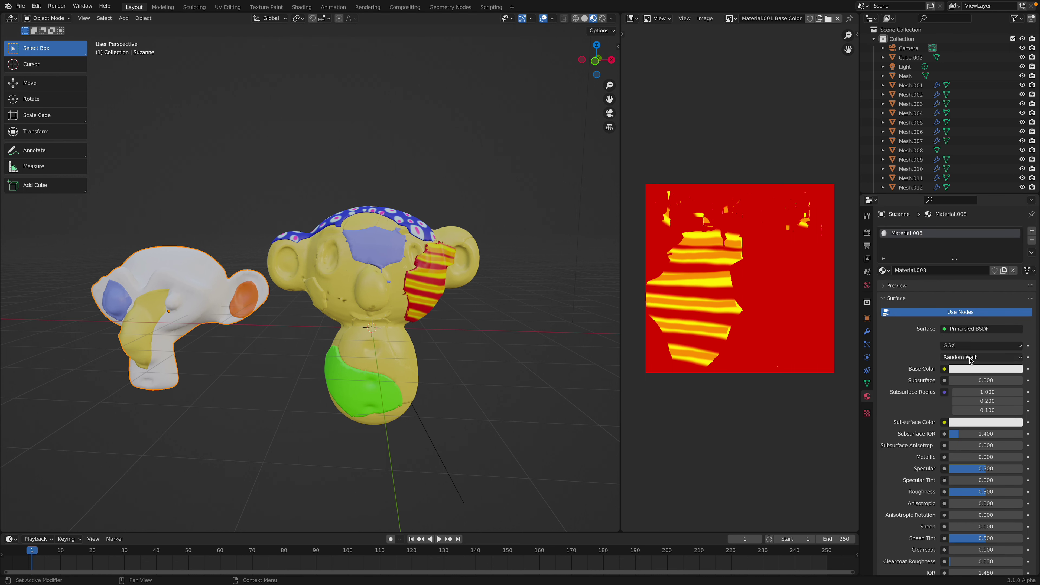
left_click(983, 369)
left_click(990, 263)
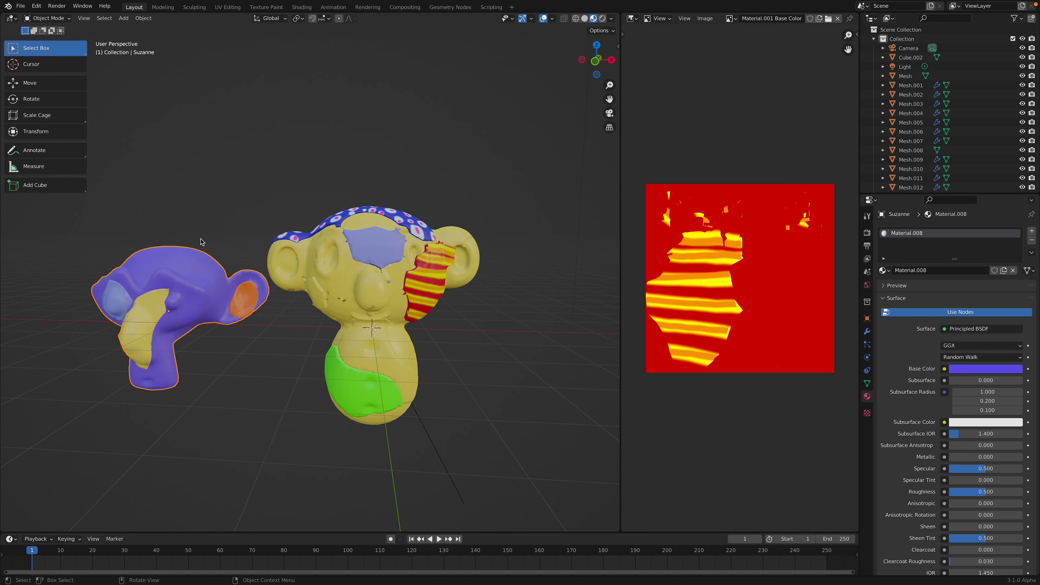
mouse_move(200, 242)
middle_mouse_down()
mouse_move(188, 266)
mouse_move(185, 255)
middle_mouse_up()
middle_click_drag(184, 290, 295, 271)
key("ctrl+s")
- Put the Suzanne head in Sculpt Mode with Solid shading and extract the blue forehead face set as a separate piece
left_click(61, 18)
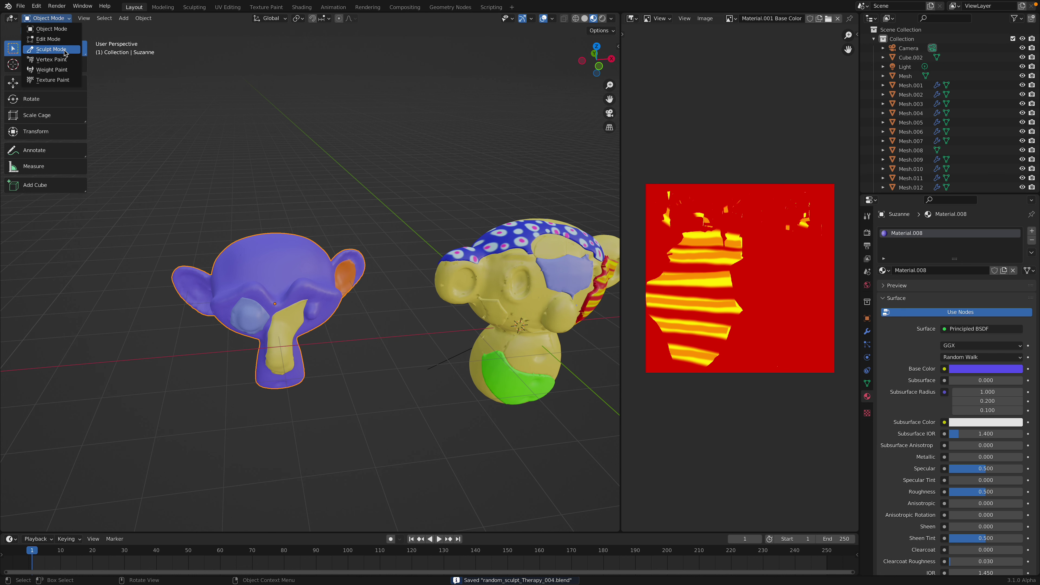
left_click(51, 50)
scroll(287, 248, "up", 3)
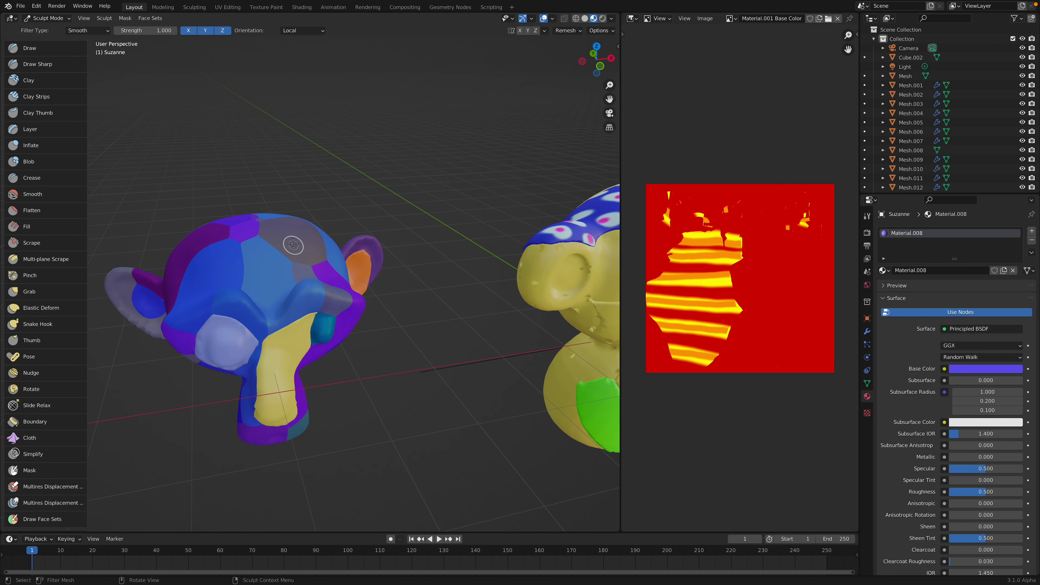
left_click(585, 19)
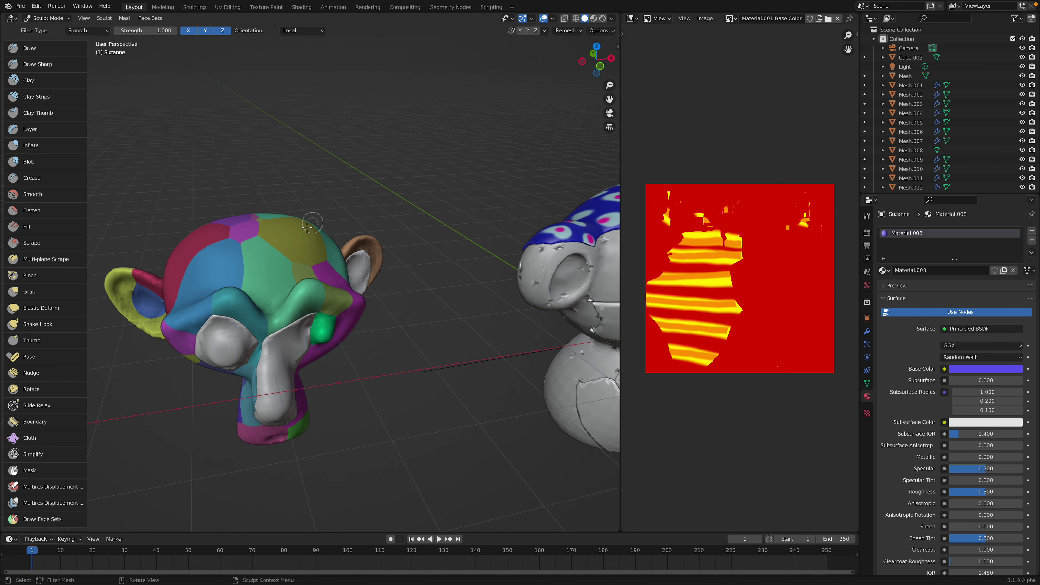
right_click(295, 237)
left_click(49, 47)
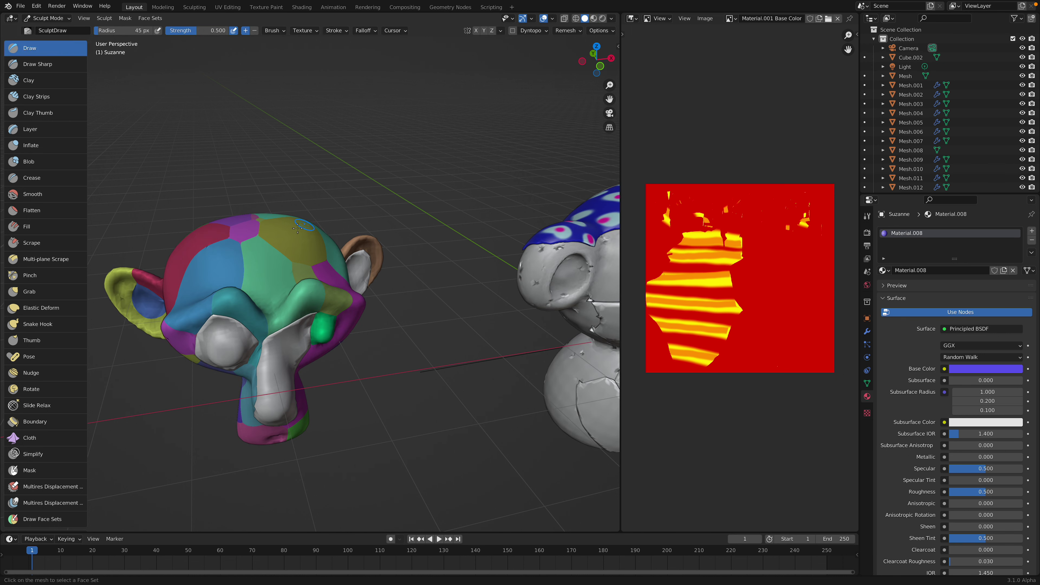
left_click(217, 267)
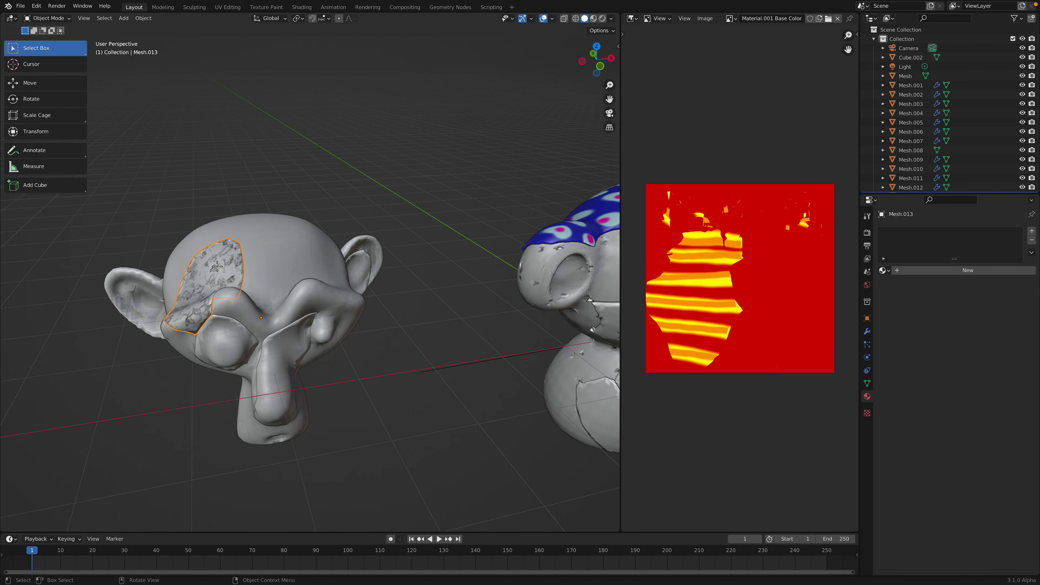
- Return the Suzanne head to Sculpt Mode and extract the olive face set on top of the head
left_click(283, 248)
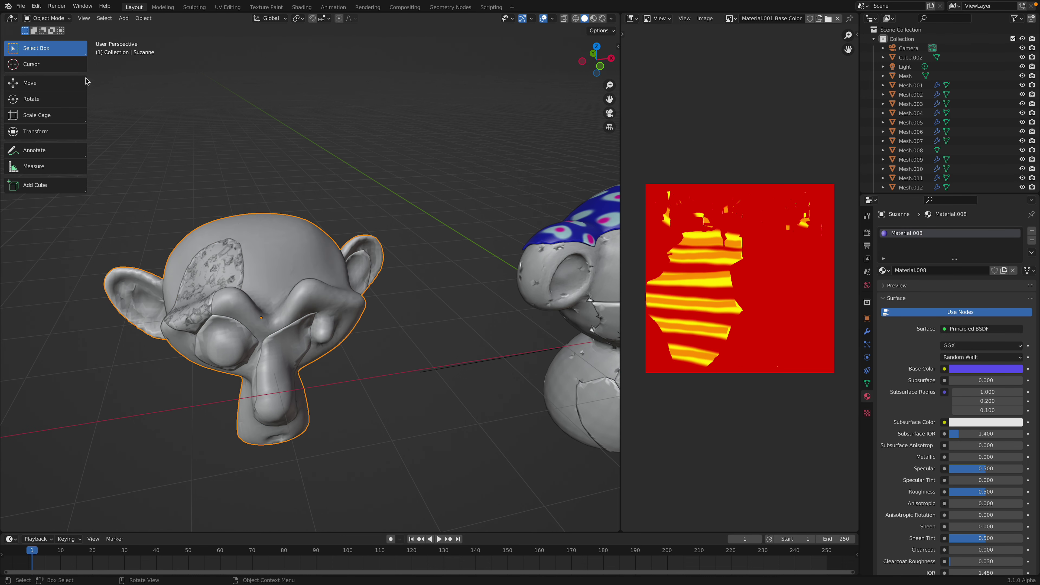
left_click(47, 18)
left_click(40, 48)
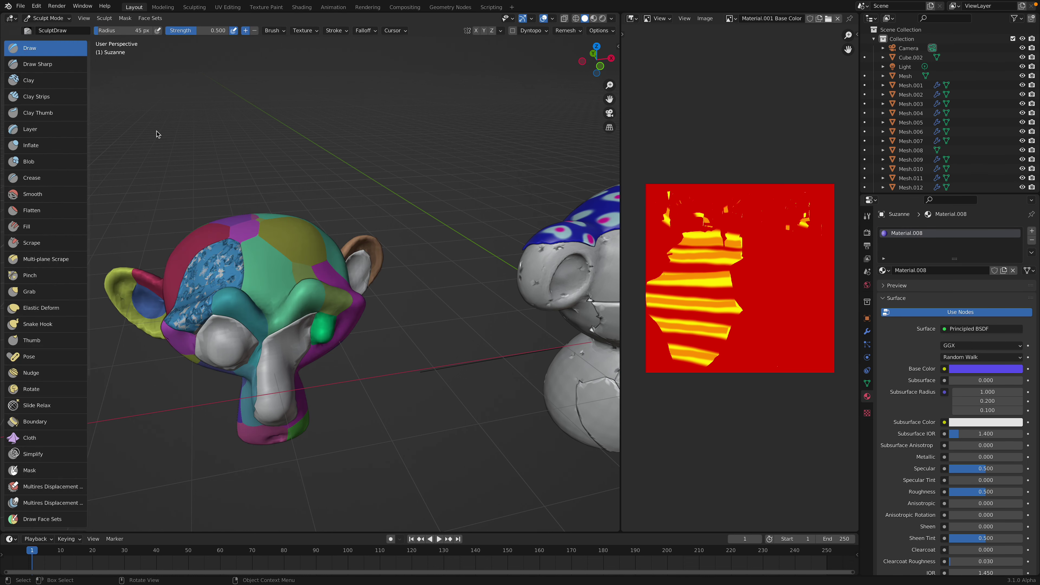
right_click(298, 241)
key("q")
left_click(303, 244)
left_click(300, 241)
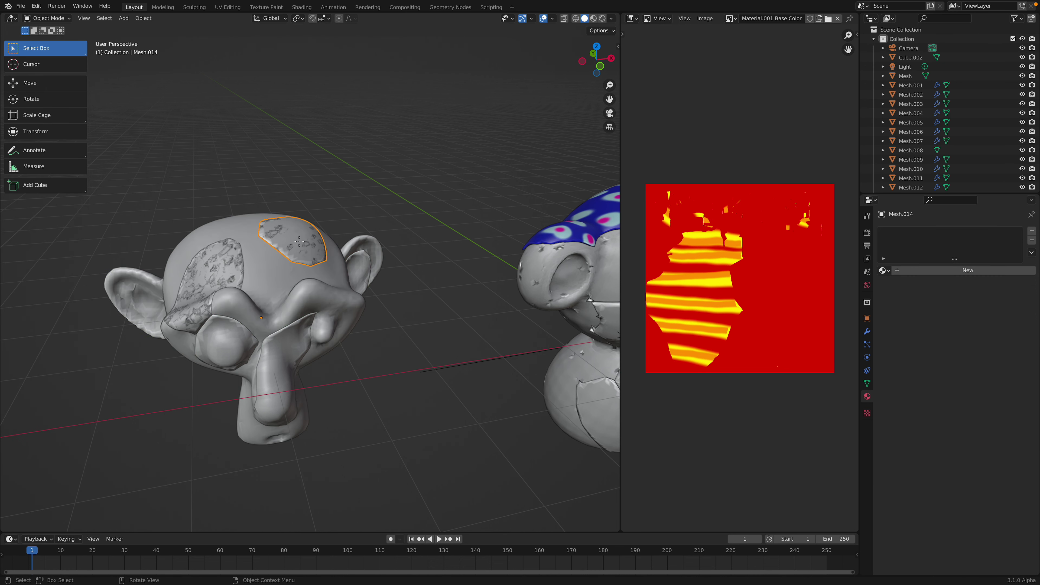
- Thicken the two newly extracted head pieces with their Solidify modifiers, setting the blue forehead piece's thickness to -0.07 m
left_click(239, 235)
middle_click_drag(239, 235, 287, 236)
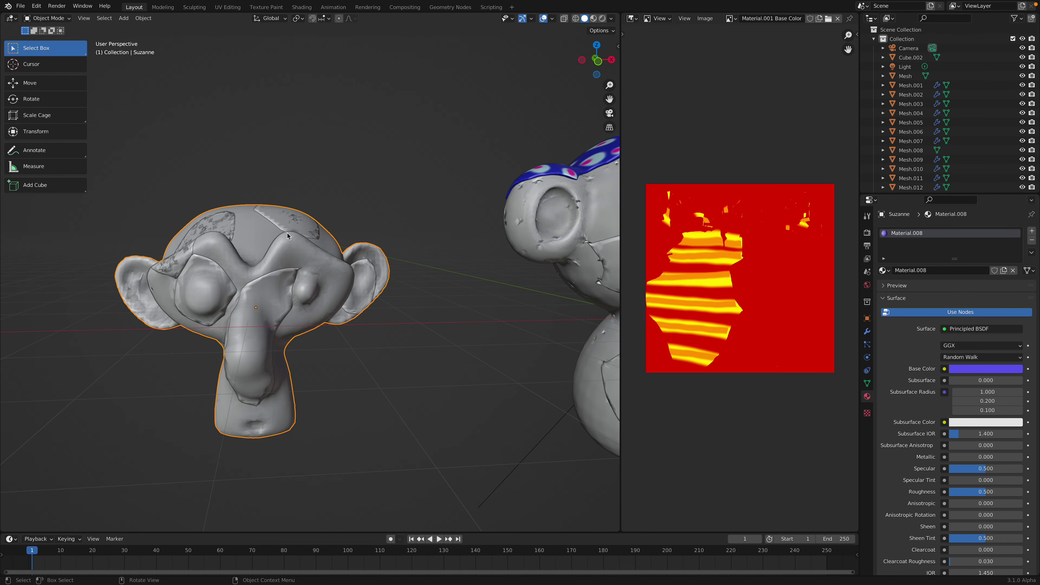
left_click(302, 223)
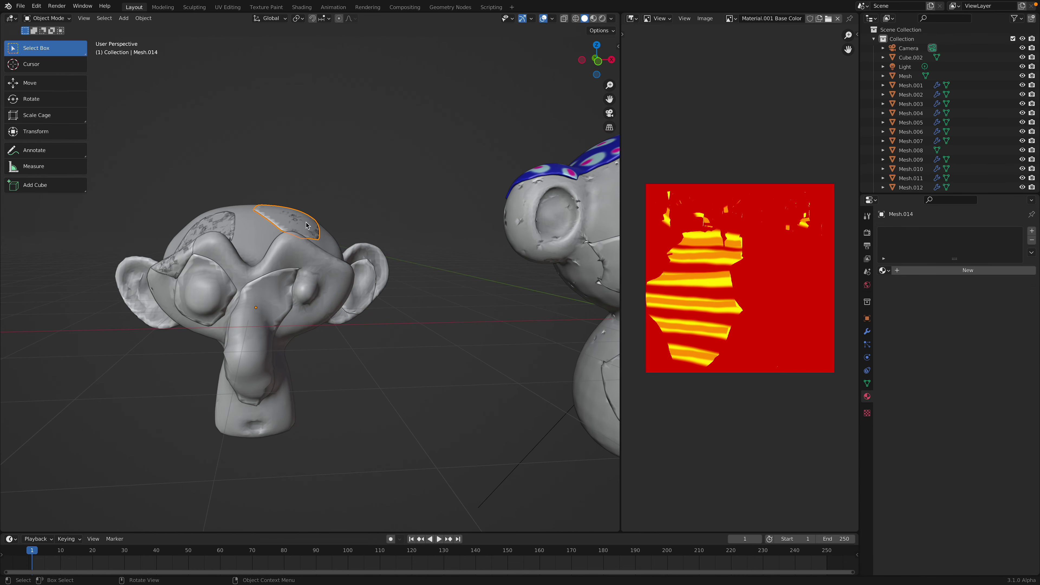
left_click(868, 333)
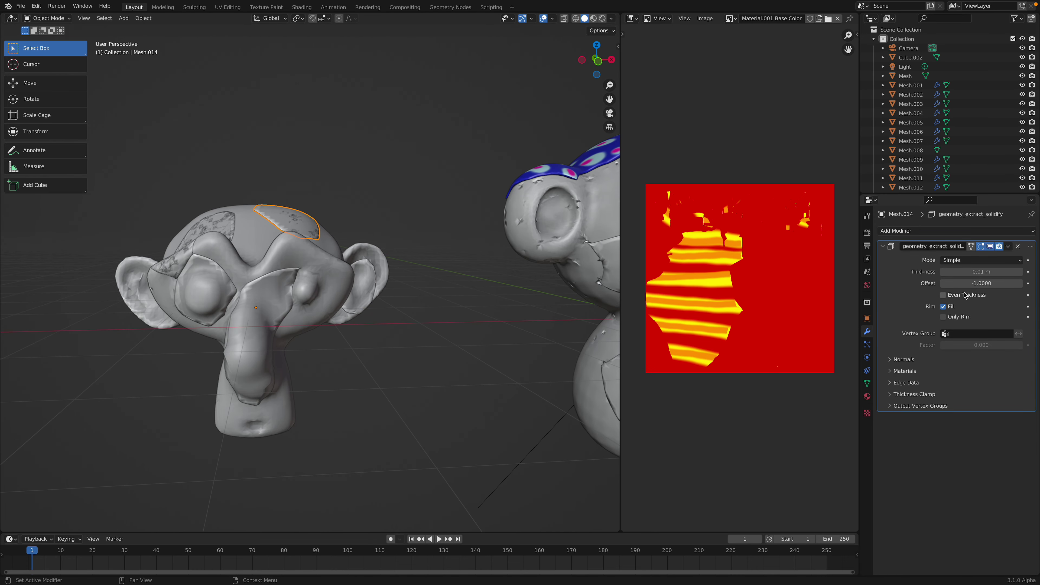
left_click(234, 235)
left_click(233, 235)
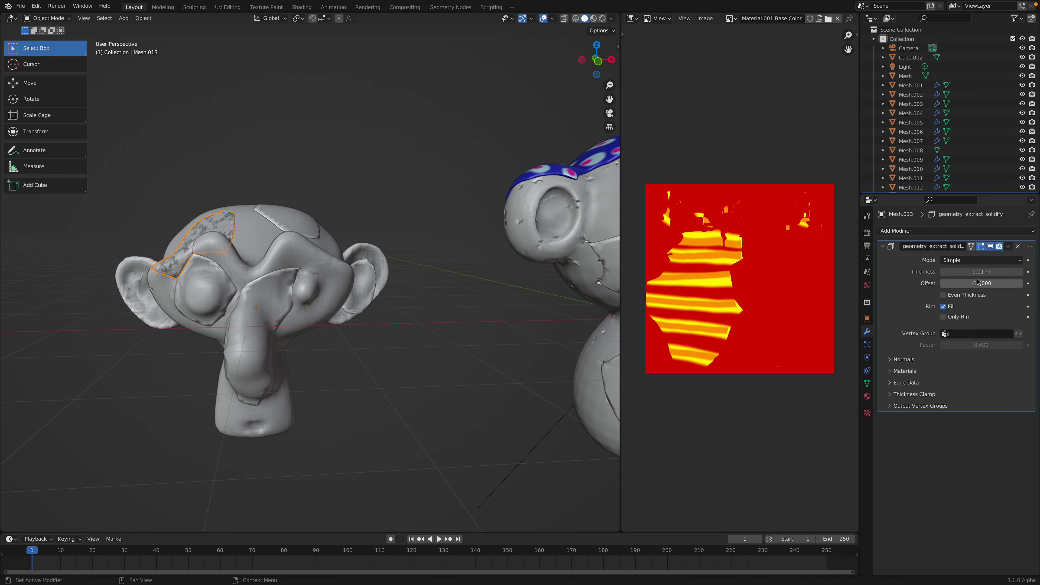
left_click_drag(978, 273, 946, 272)
- Deselect everything, bring both monkey figures into view and save the blend file
left_click(493, 186)
scroll(421, 241, "down", 2)
key("ctrl+s")
middle_click_drag(429, 296, 367, 275, "shift")
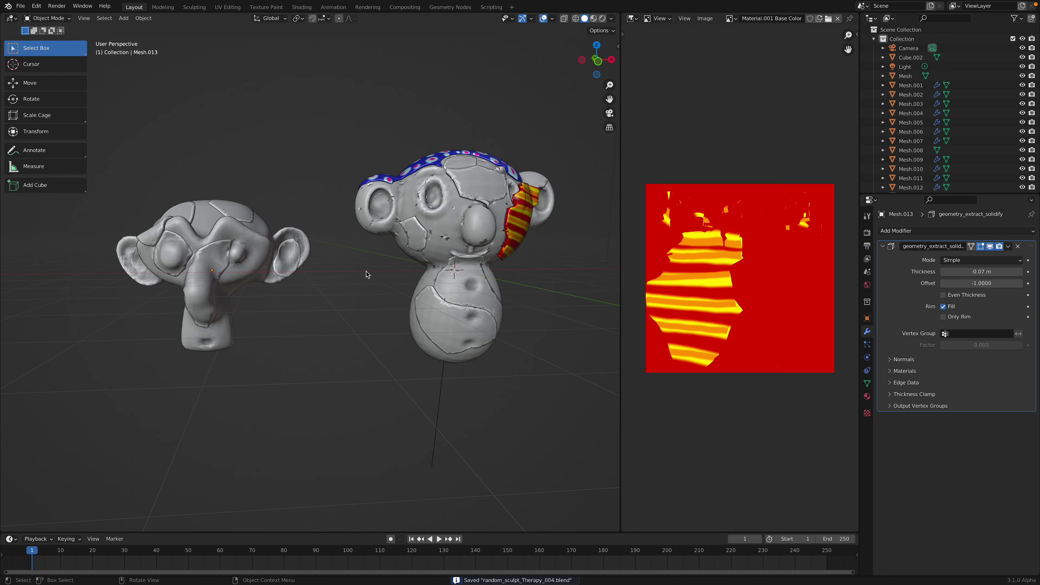
- Switch to the browser to look at the Sydney Opera House's House Warming page, and return to Blender to compare both figures
key("ctrl+Left")
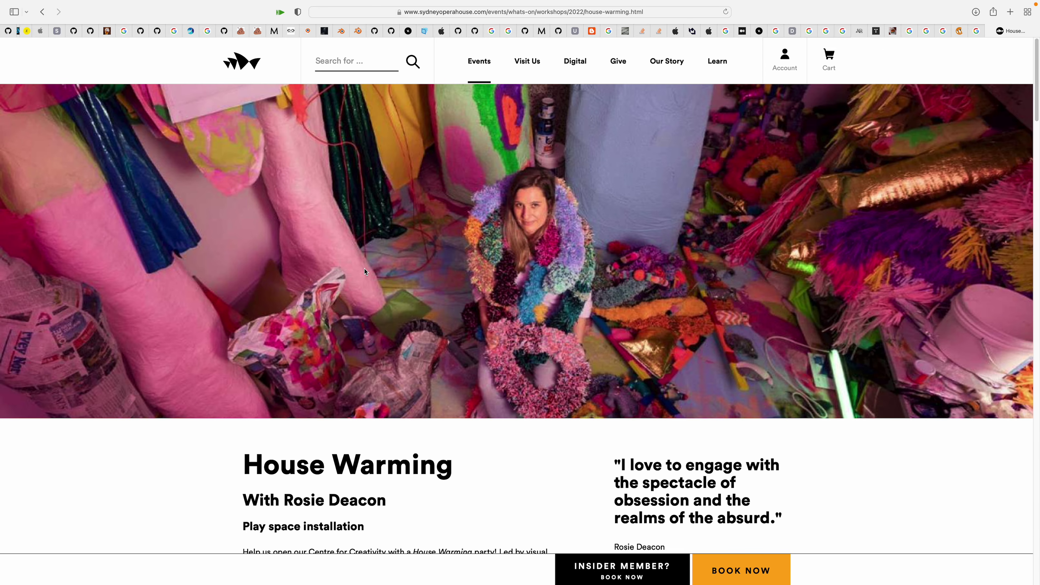
key("ctrl+Right")
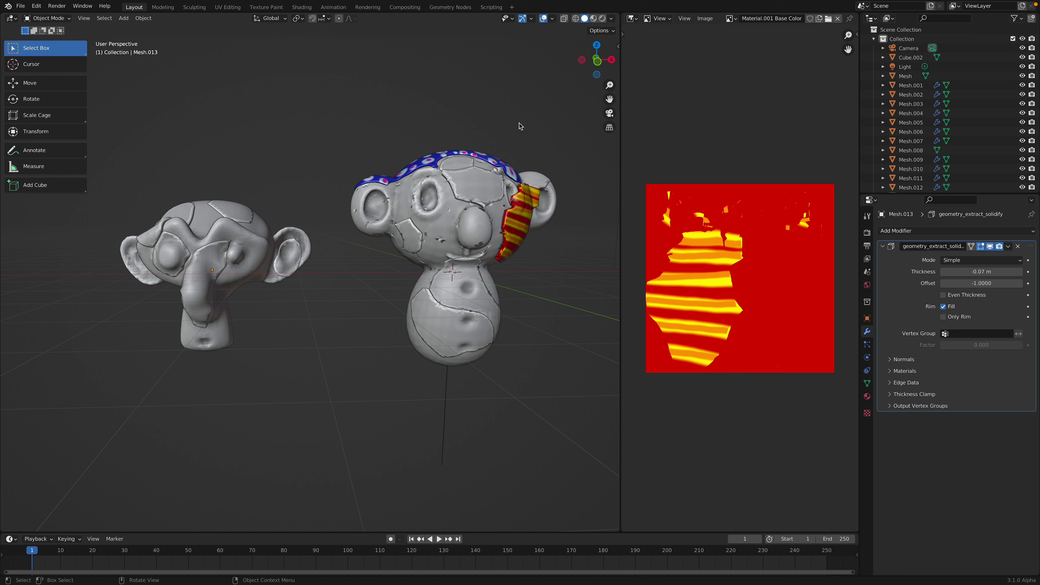
middle_click_drag(519, 124, 516, 159)
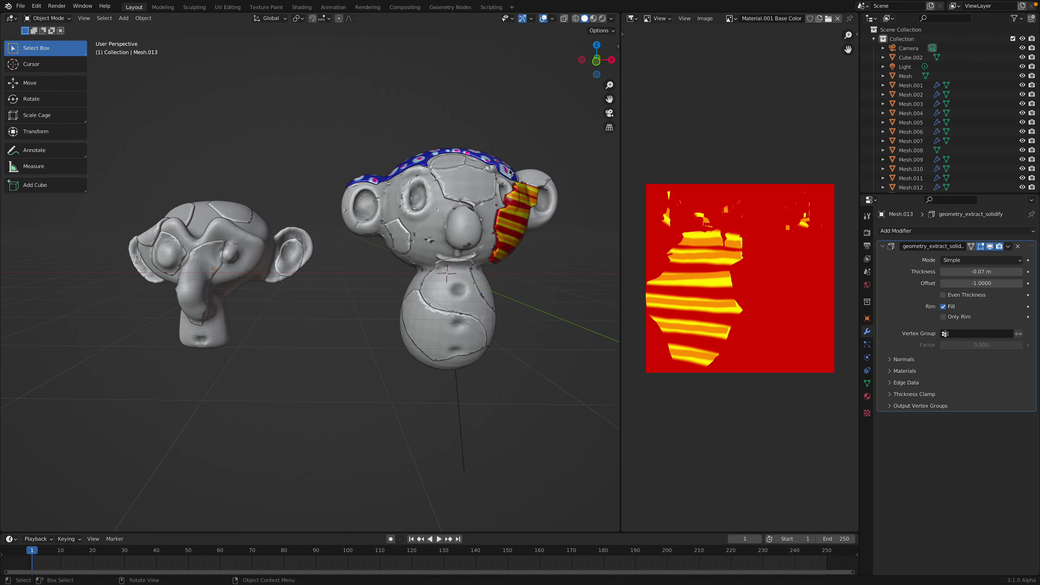
mouse_move(648, 1)
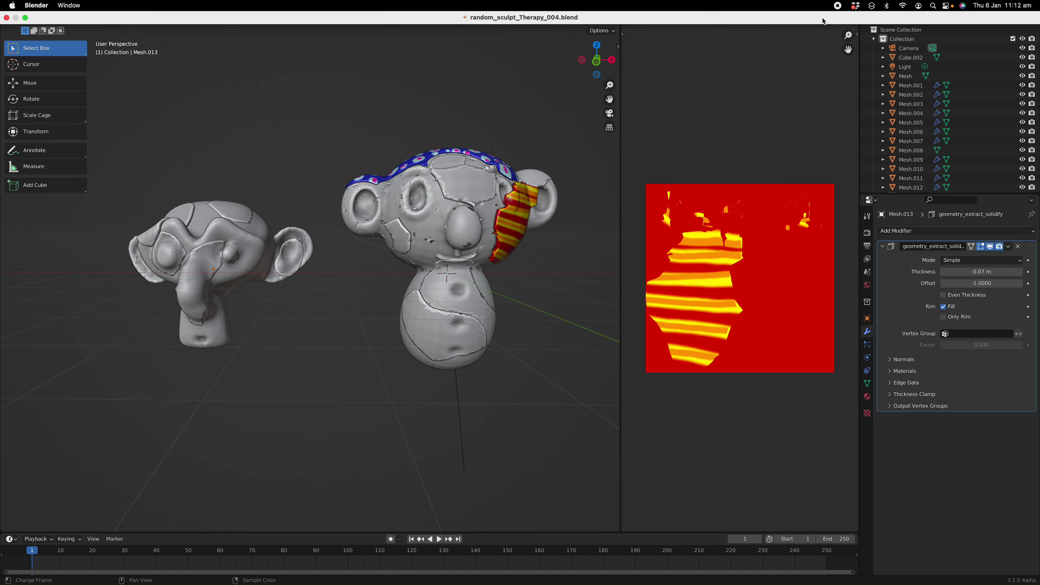